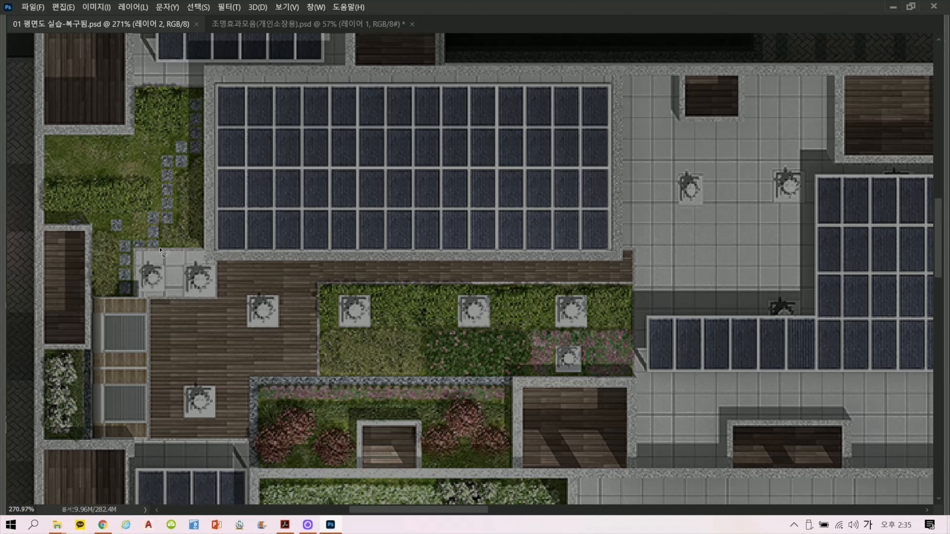
Show the hidden panels and collapse the expanded 보안등 복사 layer groups.
{"action": "scroll", "coordinate": [127, 194], "scroll_direction": "up", "scroll_amount": 3}
{"action": "left_click_drag", "start_coordinate": [172, 234], "coordinate": [273, 244]}
{"action": "scroll", "coordinate": [285, 234], "scroll_direction": "up", "scroll_amount": 2}
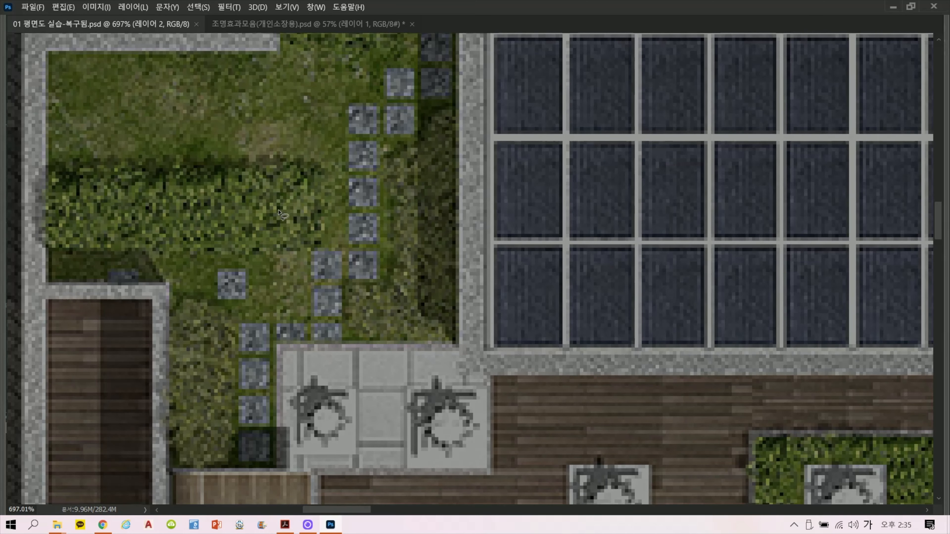
{"action": "key", "text": "Tab"}
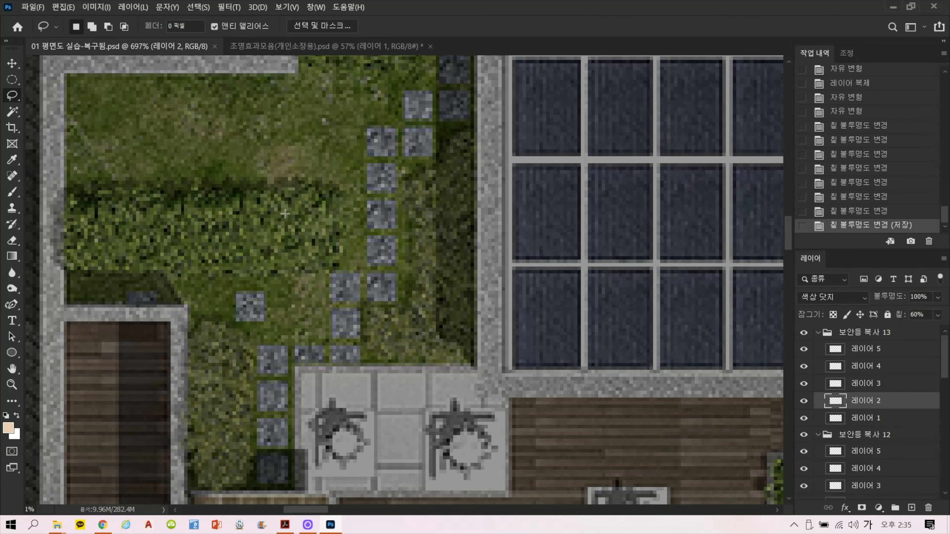
{"action": "left_click", "coordinate": [815, 333]}
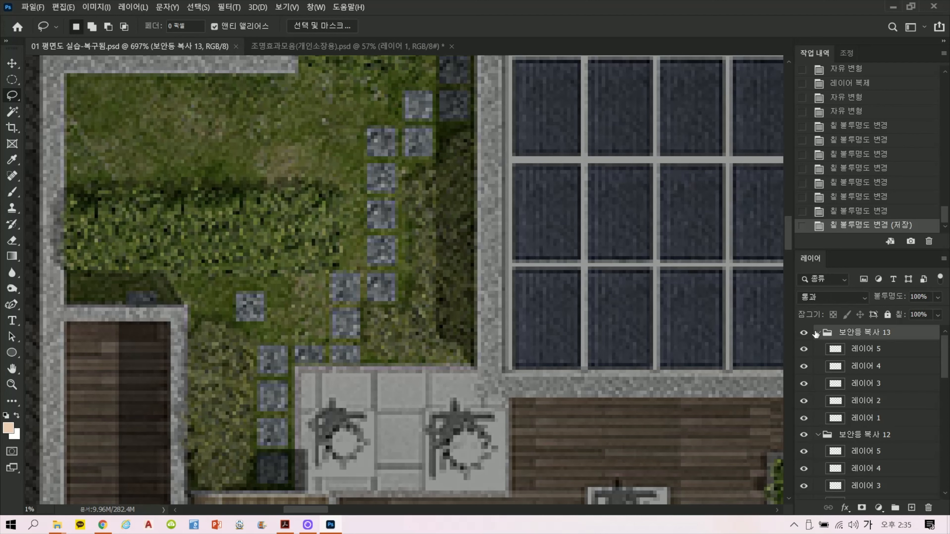
{"action": "left_click", "coordinate": [816, 333]}
{"action": "left_click", "coordinate": [818, 348]}
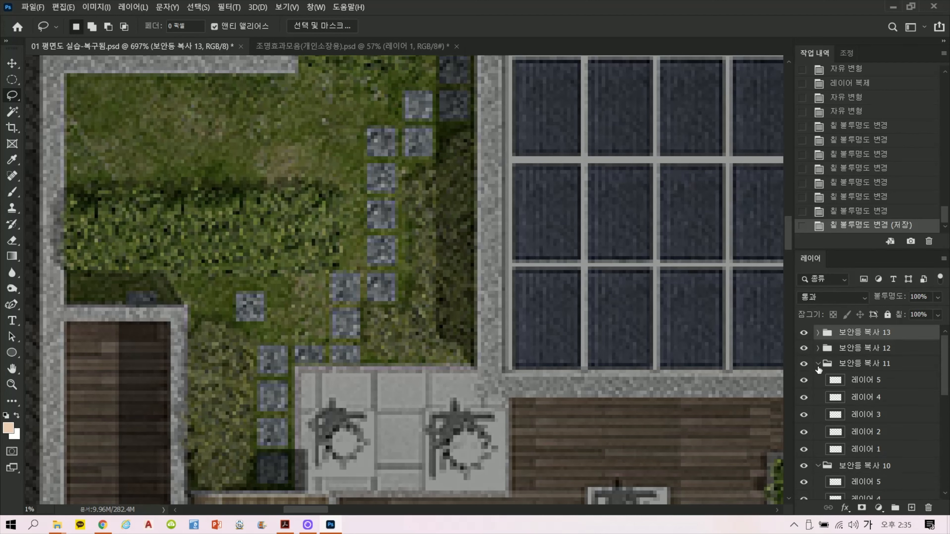
{"action": "left_click", "coordinate": [818, 364]}
{"action": "left_click", "coordinate": [818, 380]}
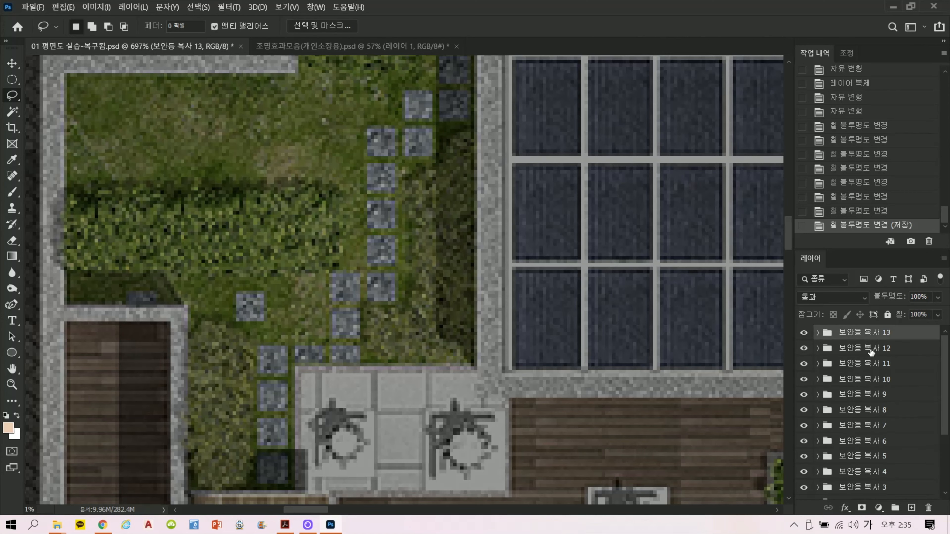
Create a new empty layer above the 보안등 복사 13 group.
{"action": "left_click_drag", "start_coordinate": [287, 211], "coordinate": [356, 263]}
{"action": "left_click_drag", "start_coordinate": [616, 367], "coordinate": [606, 354]}
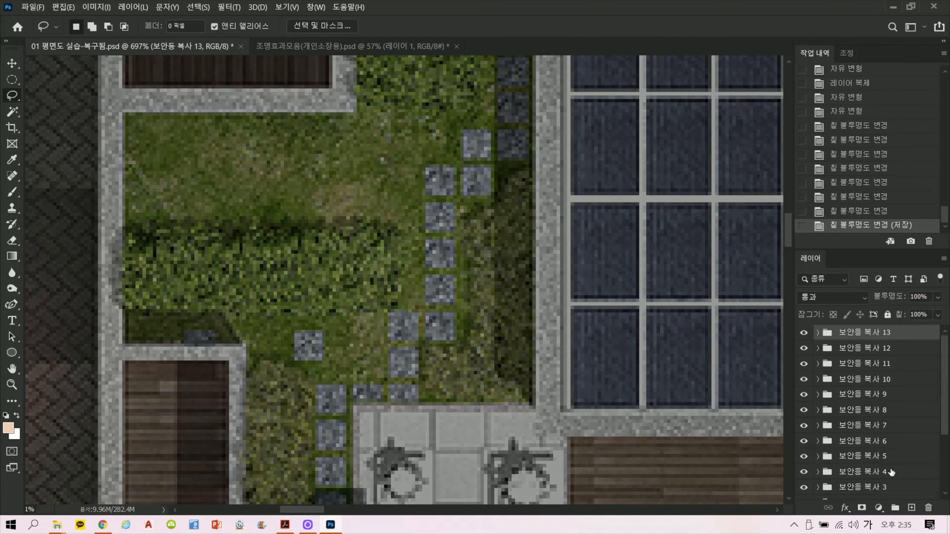
{"action": "left_click", "coordinate": [911, 508]}
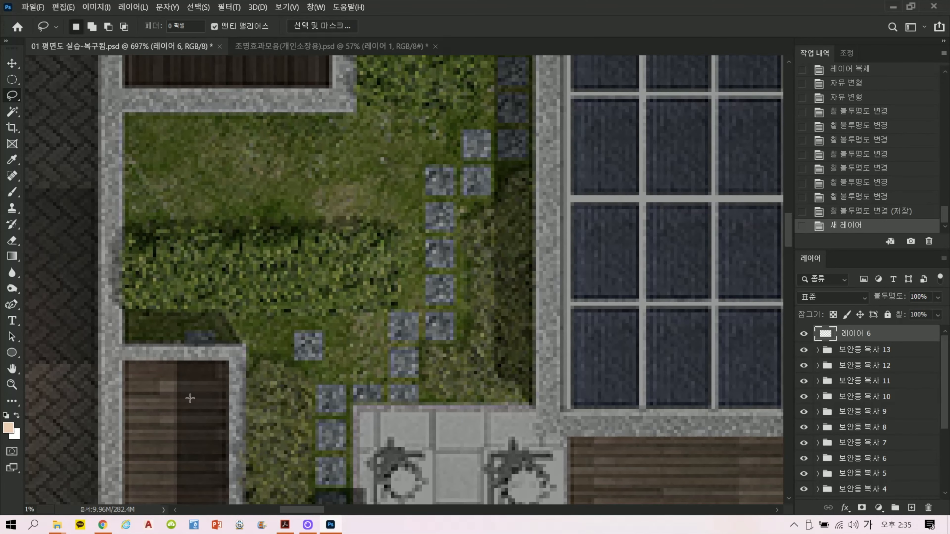
Paint a soft peach glow over the hedge beside the stepping stones, using repeated dabs of a size 45 brush.
{"action": "left_click", "coordinate": [14, 194]}
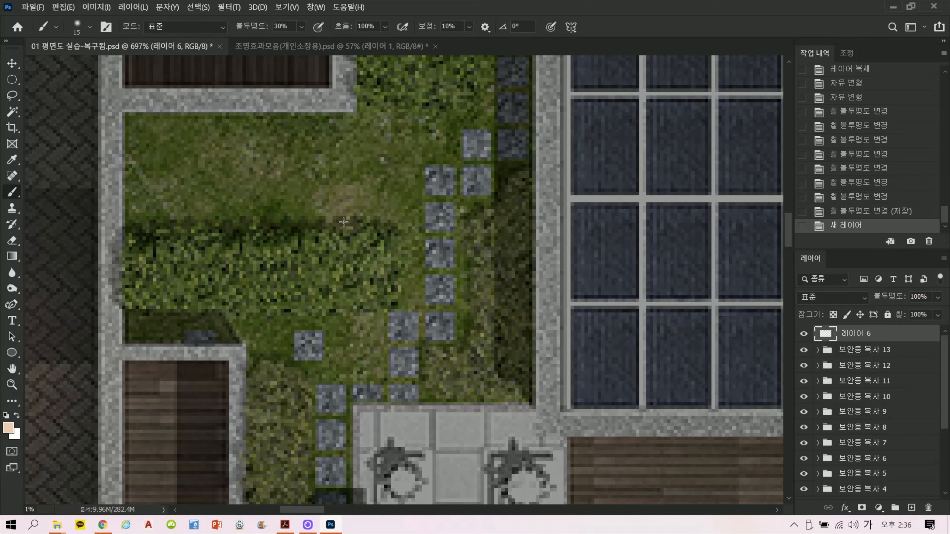
{"action": "key", "text": "bracketright"}
{"action": "key", "text": "bracketright"}
{"action": "key", "text": "bracketright"}
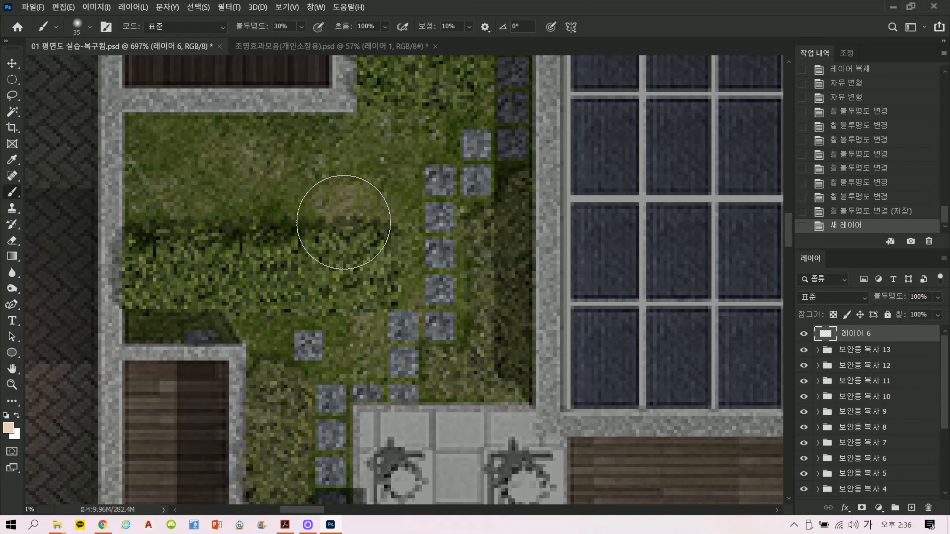
{"action": "scroll", "coordinate": [360, 238], "scroll_direction": "down", "scroll_amount": 1}
{"action": "mouse_move", "coordinate": [346, 250]}
{"action": "left_mouse_down"}
{"action": "mouse_move", "coordinate": [512, 273]}
{"action": "mouse_move", "coordinate": [581, 256]}
{"action": "left_mouse_up"}
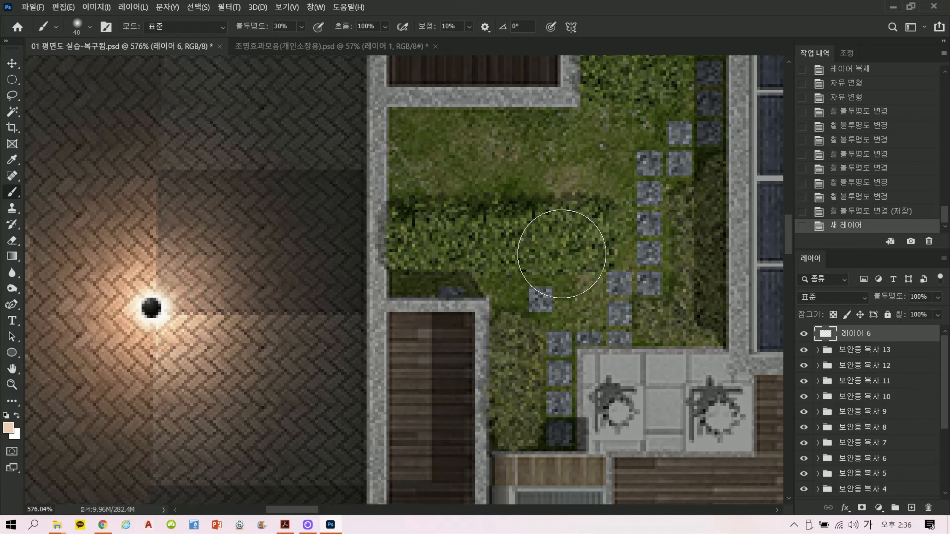
{"action": "key", "text": "bracketright"}
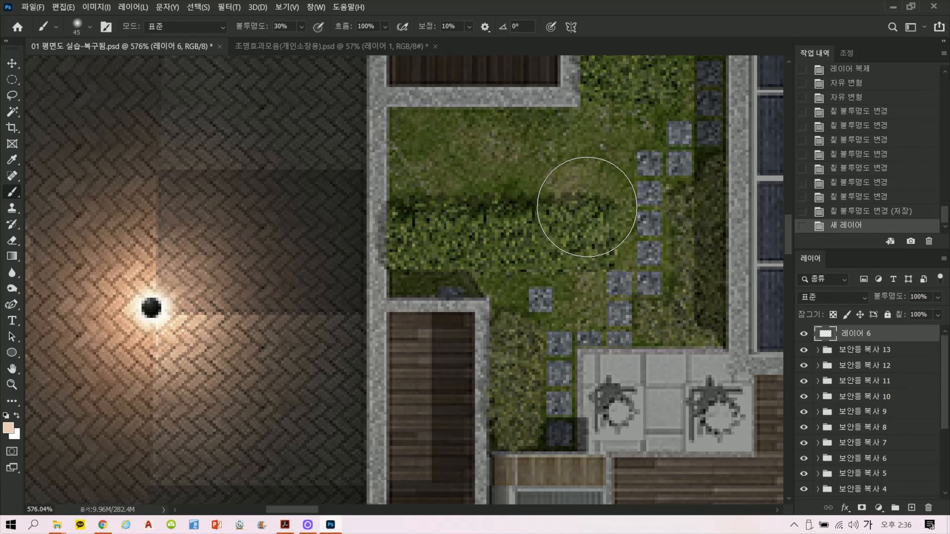
{"action": "mouse_move", "coordinate": [567, 208]}
{"action": "left_mouse_down"}
{"action": "mouse_move", "coordinate": [632, 184]}
{"action": "mouse_move", "coordinate": [452, 201]}
{"action": "left_mouse_up"}
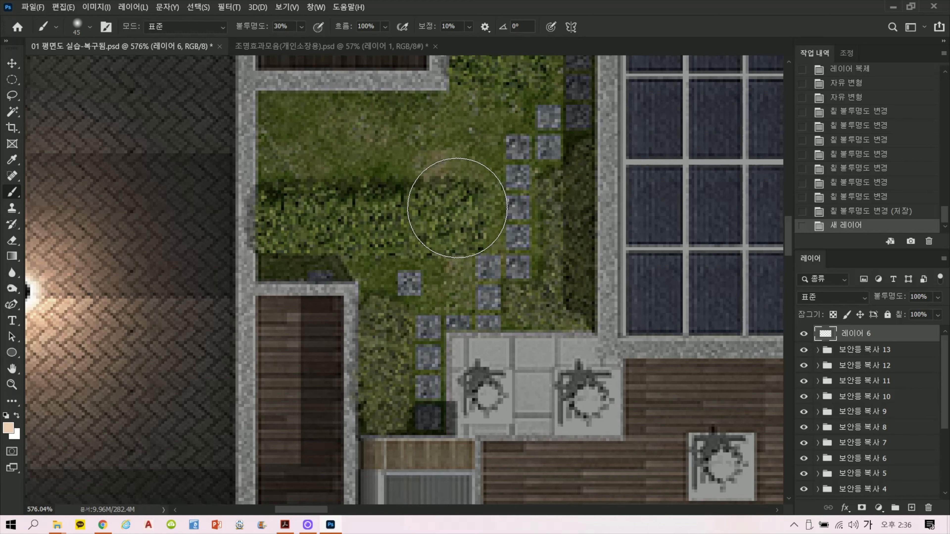
{"action": "left_click", "coordinate": [457, 208]}
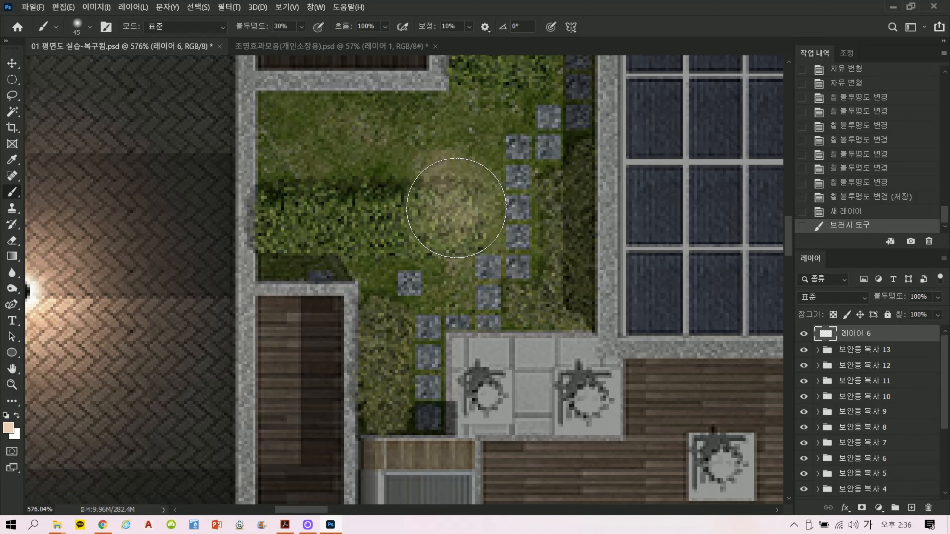
{"action": "left_click", "coordinate": [453, 208]}
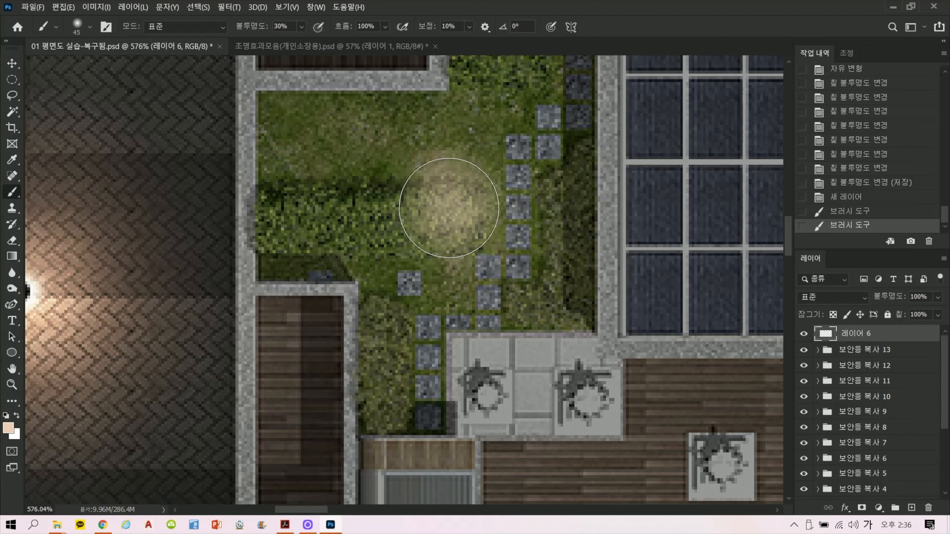
{"action": "left_click", "coordinate": [451, 209]}
{"action": "left_click", "coordinate": [449, 208]}
{"action": "left_click", "coordinate": [449, 208]}
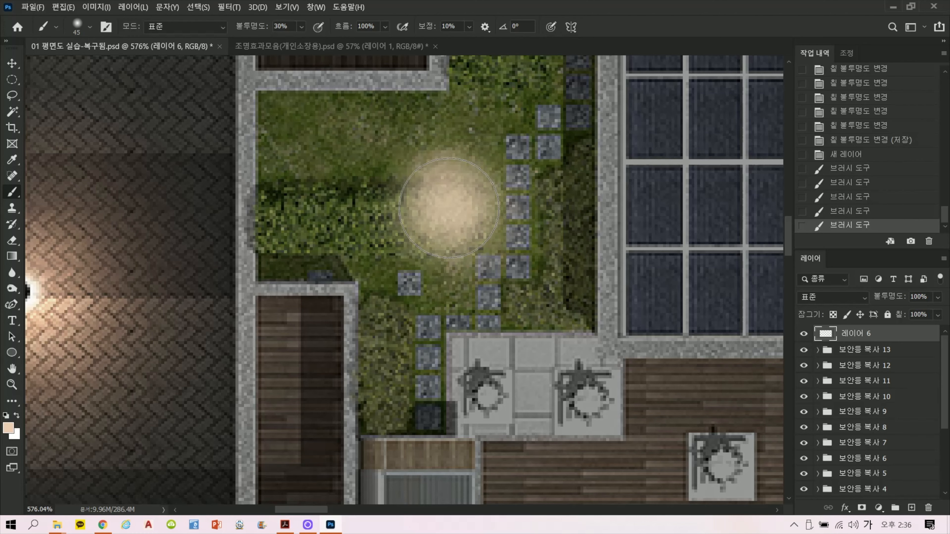
Set the glow layer's blend mode to Color Dodge (색상 닷지) and reduce its fill to about 64%.
{"action": "left_click", "coordinate": [806, 297]}
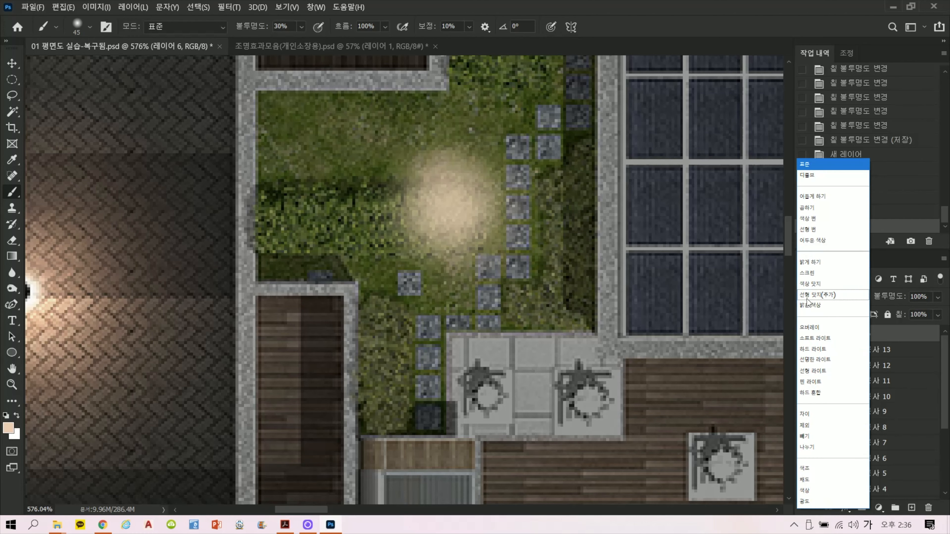
{"action": "left_click", "coordinate": [820, 278]}
{"action": "left_click", "coordinate": [941, 318]}
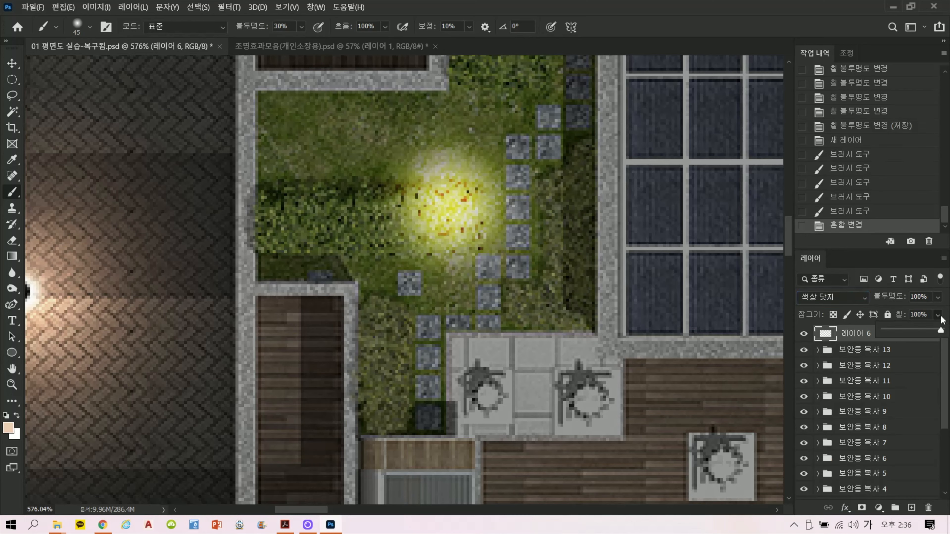
{"action": "left_click_drag", "start_coordinate": [931, 331], "coordinate": [925, 331]}
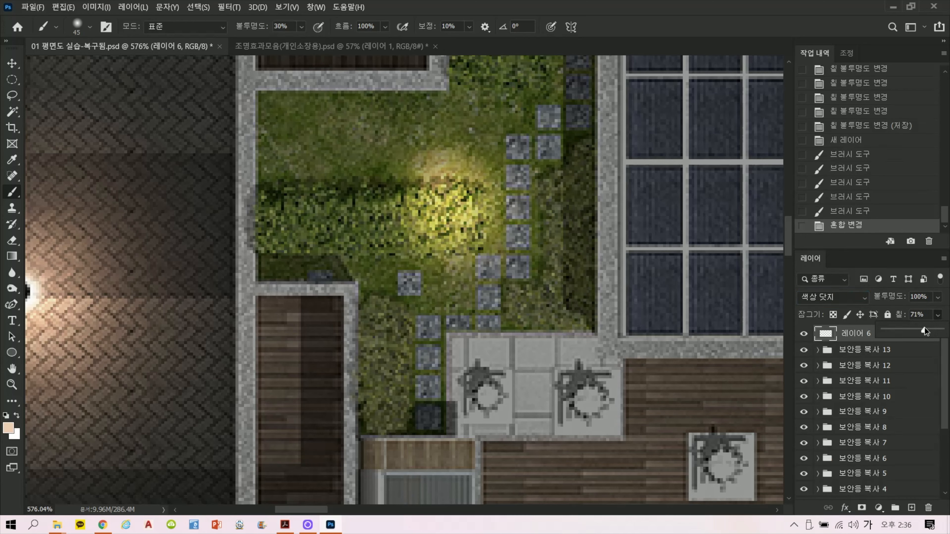
{"action": "left_click_drag", "start_coordinate": [925, 331], "coordinate": [926, 331]}
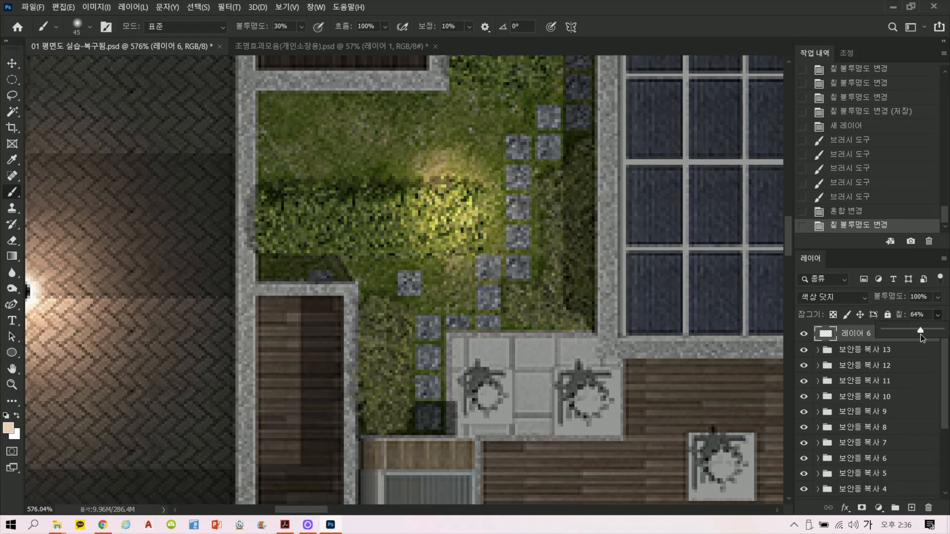
{"action": "left_click_drag", "start_coordinate": [920, 335], "coordinate": [922, 336]}
On a new layer, paint a bright white core at the centre of the glow with a size 20 brush.
{"action": "left_click", "coordinate": [912, 507]}
{"action": "left_click", "coordinate": [16, 416]}
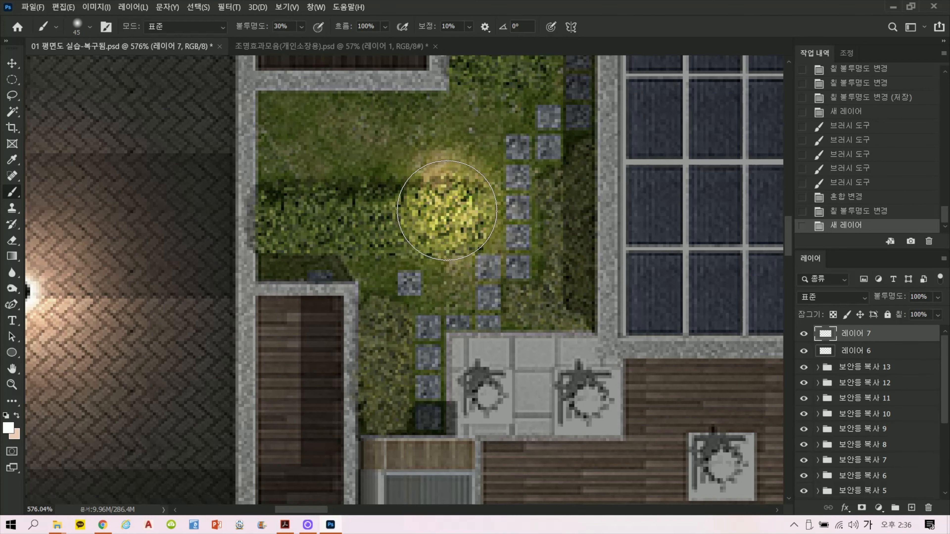
{"action": "key", "text": "bracketleft"}
{"action": "key", "text": "bracketleft"}
{"action": "key", "text": "bracketleft"}
{"action": "left_click", "coordinate": [445, 213]}
{"action": "left_click", "coordinate": [448, 212]}
{"action": "left_click", "coordinate": [449, 213]}
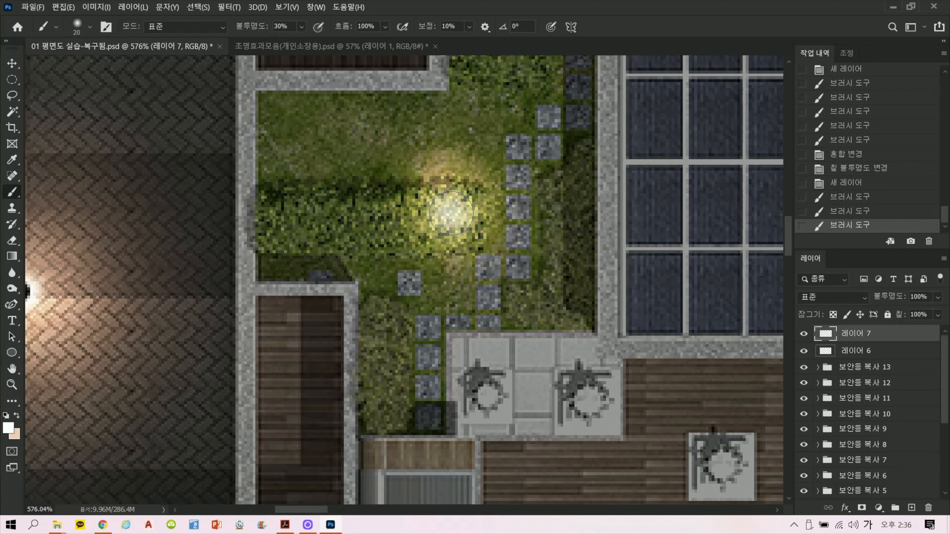
{"action": "left_click", "coordinate": [451, 213]}
{"action": "left_click", "coordinate": [451, 213]}
Set the white core layer's blend mode to Color Dodge (색상 닷지) and its fill to 30%.
{"action": "left_click", "coordinate": [833, 294]}
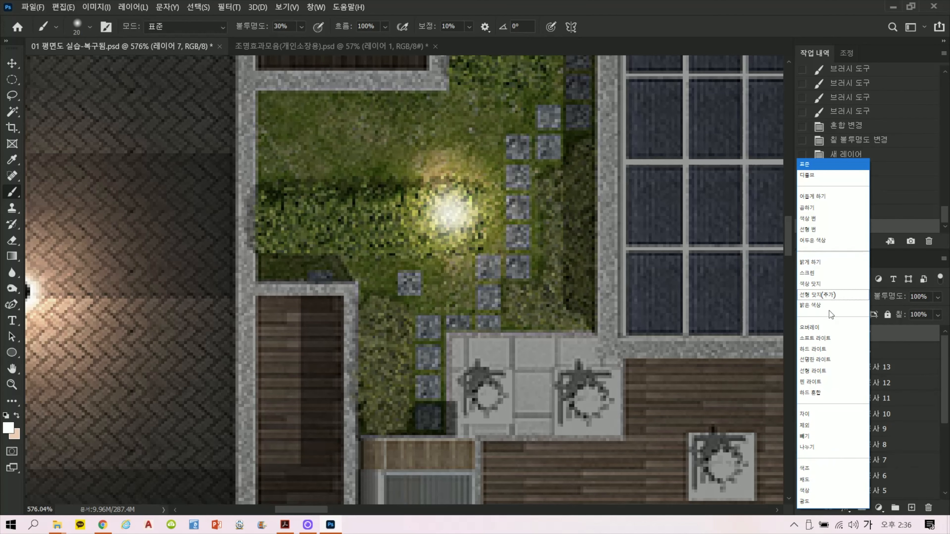
{"action": "left_click", "coordinate": [825, 292]}
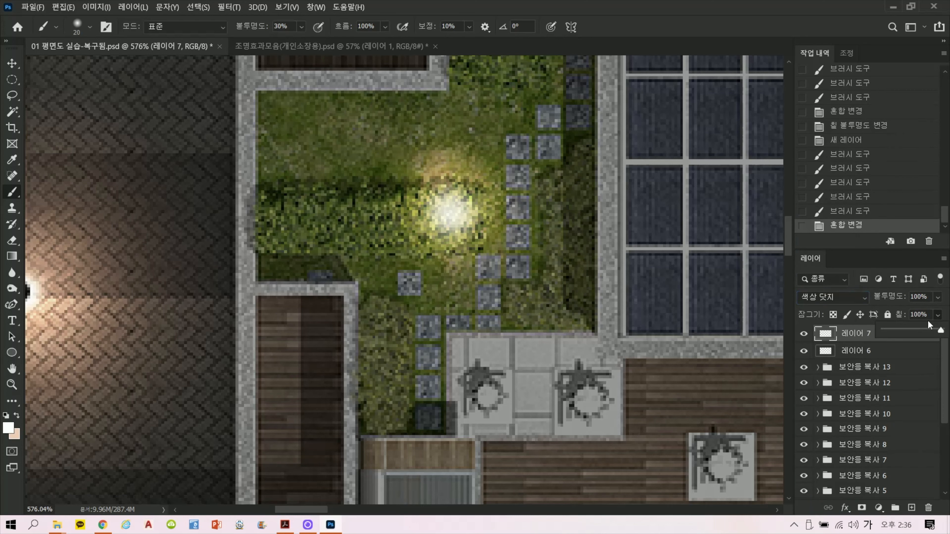
{"action": "left_click", "coordinate": [903, 329]}
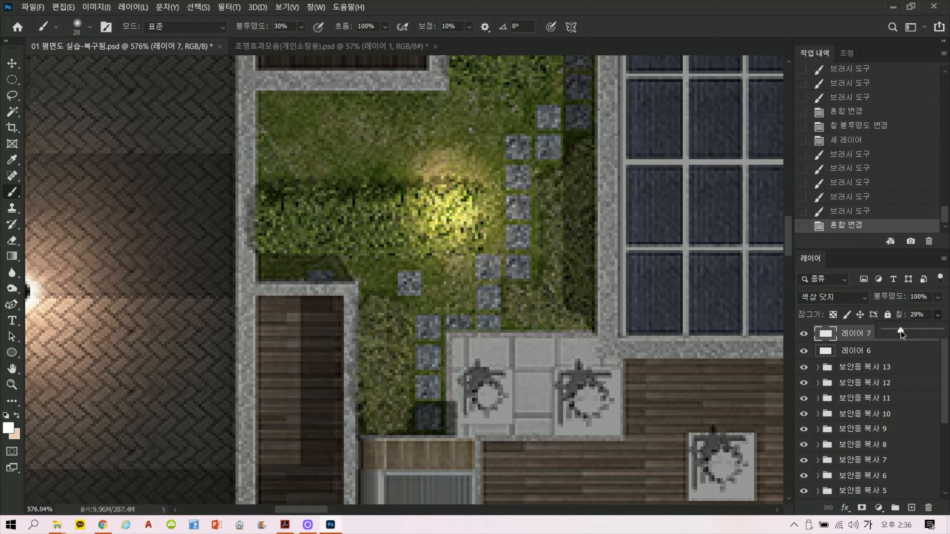
{"action": "left_click_drag", "start_coordinate": [902, 333], "coordinate": [902, 333]}
Compare the glow with the white core layer hidden and shown, and examine it against the whole plan.
{"action": "left_click", "coordinate": [803, 335]}
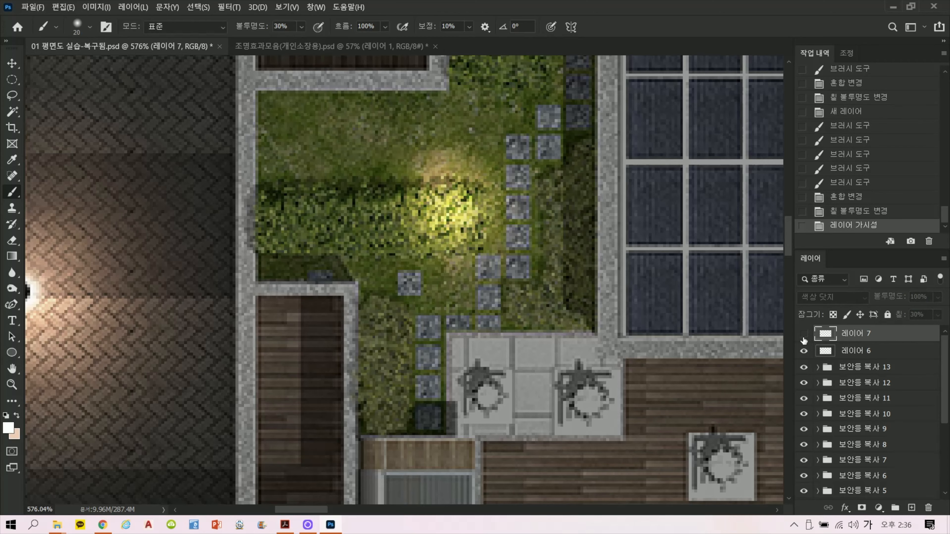
{"action": "left_click", "coordinate": [802, 335]}
{"action": "key", "text": "ctrl+0"}
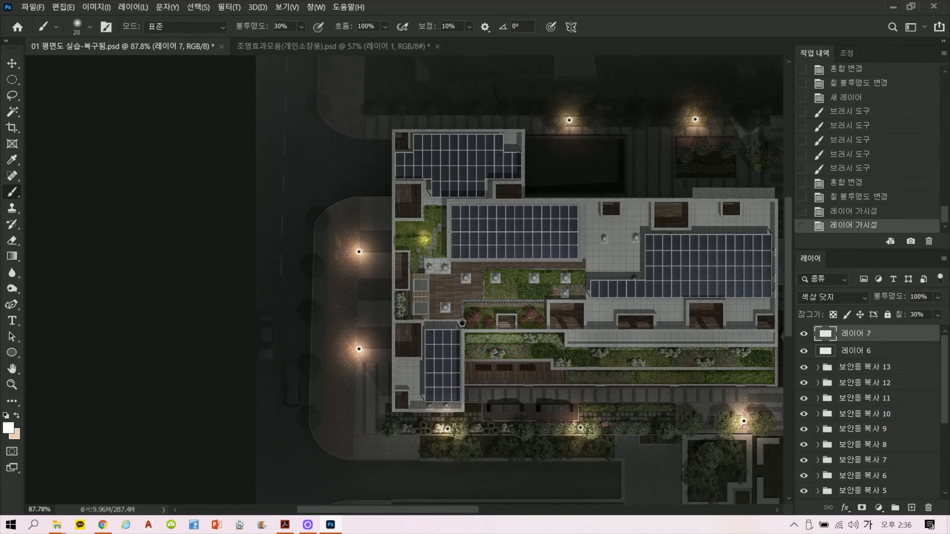
{"action": "left_click_drag", "start_coordinate": [463, 322], "coordinate": [373, 247]}
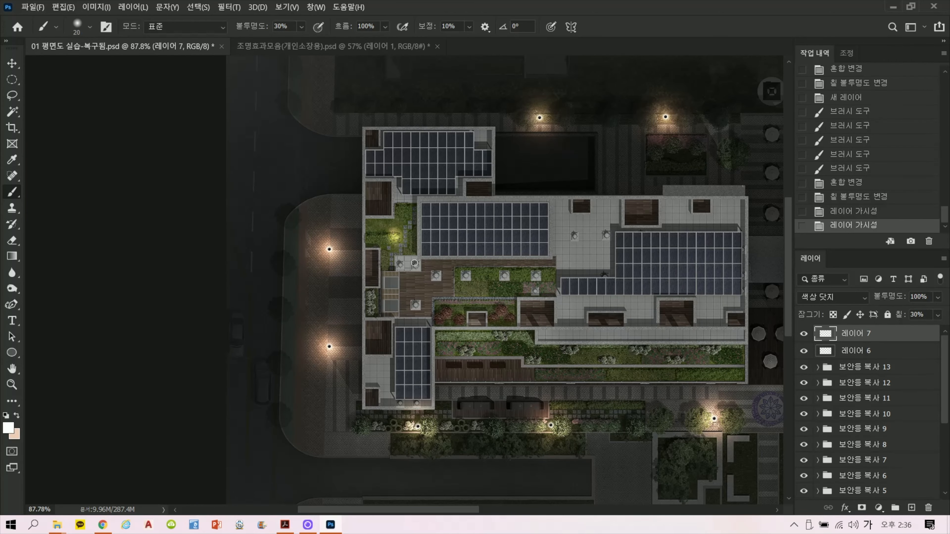
{"action": "scroll", "coordinate": [383, 226], "scroll_direction": "up", "scroll_amount": 15}
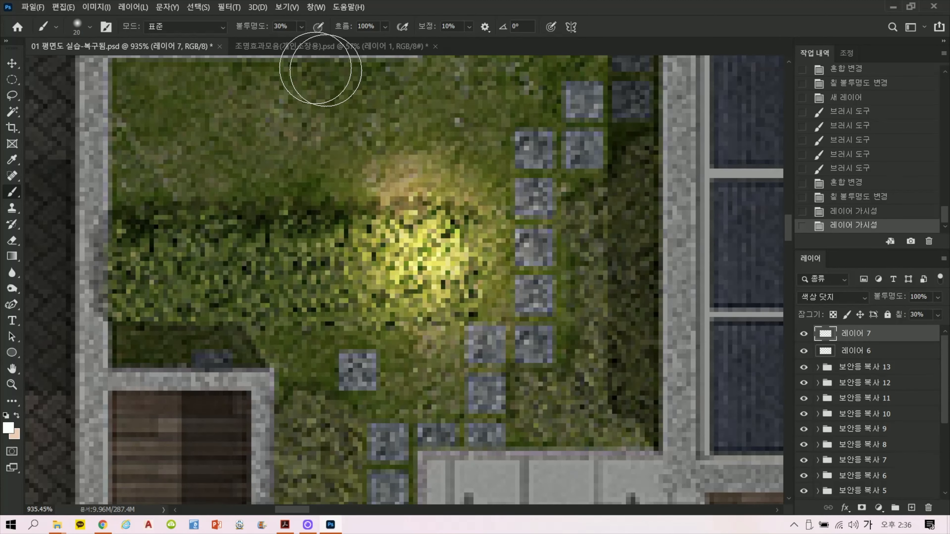
Copy the 광원 (Warm) light from 조명효과모음(개인소장용).psd and paste it into the 01 평면도 실습 plan.
{"action": "left_click", "coordinate": [320, 47]}
{"action": "scroll", "coordinate": [455, 199], "scroll_direction": "down", "scroll_amount": 5}
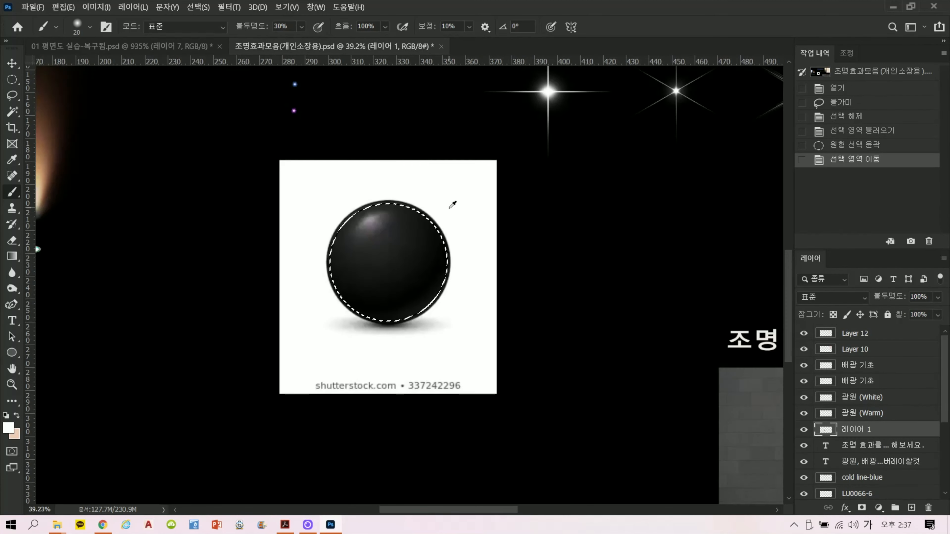
{"action": "left_click_drag", "start_coordinate": [283, 179], "coordinate": [390, 218]}
{"action": "right_click", "coordinate": [276, 245], "text": "ctrl"}
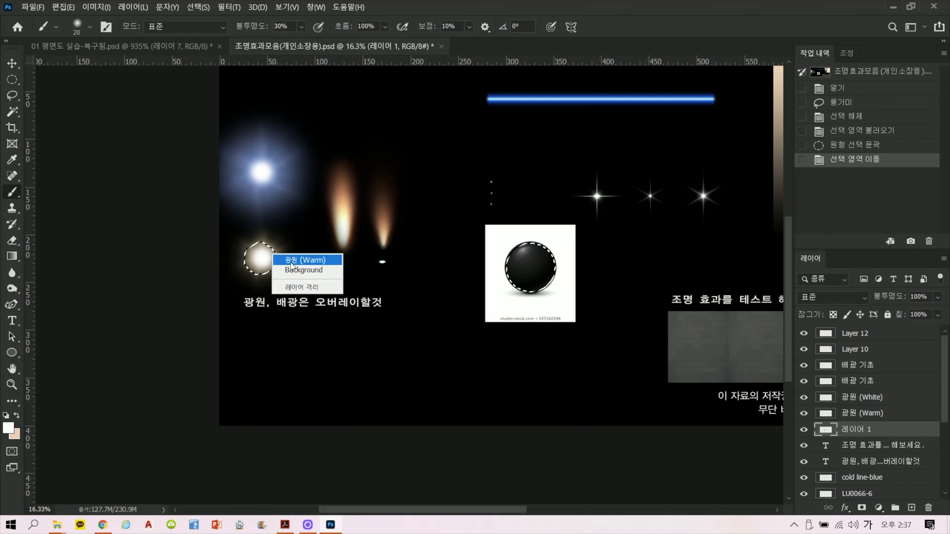
{"action": "left_click", "coordinate": [306, 258]}
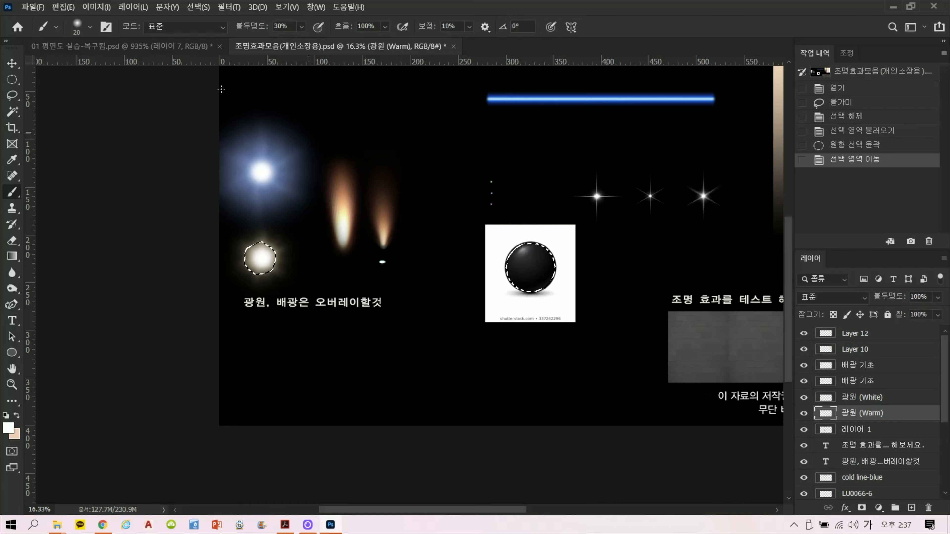
{"action": "left_click", "coordinate": [189, 48]}
{"action": "key", "text": "ctrl+v"}
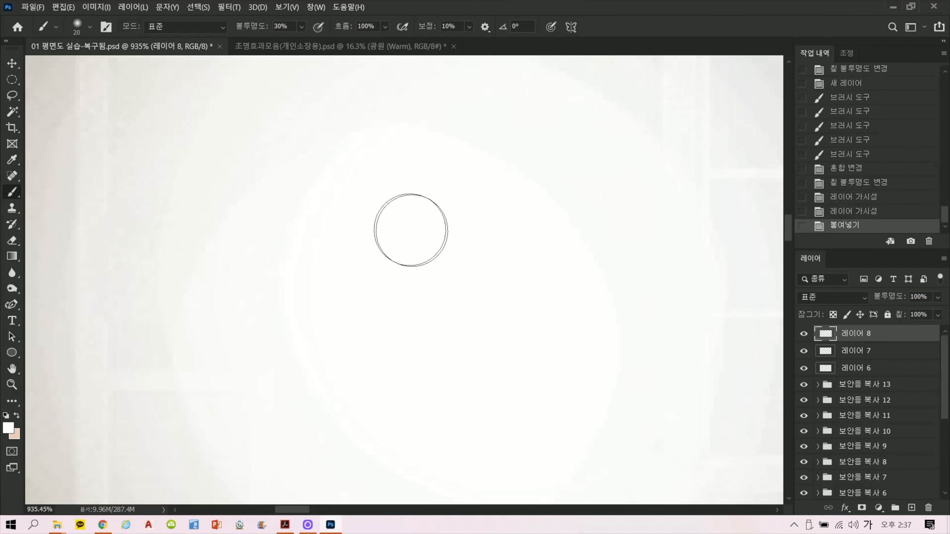
Shrink the pasted warm light with Free Transform to a small point at the centre of the rooftop lawn glow.
{"action": "scroll", "coordinate": [410, 230], "scroll_direction": "down", "scroll_amount": 10}
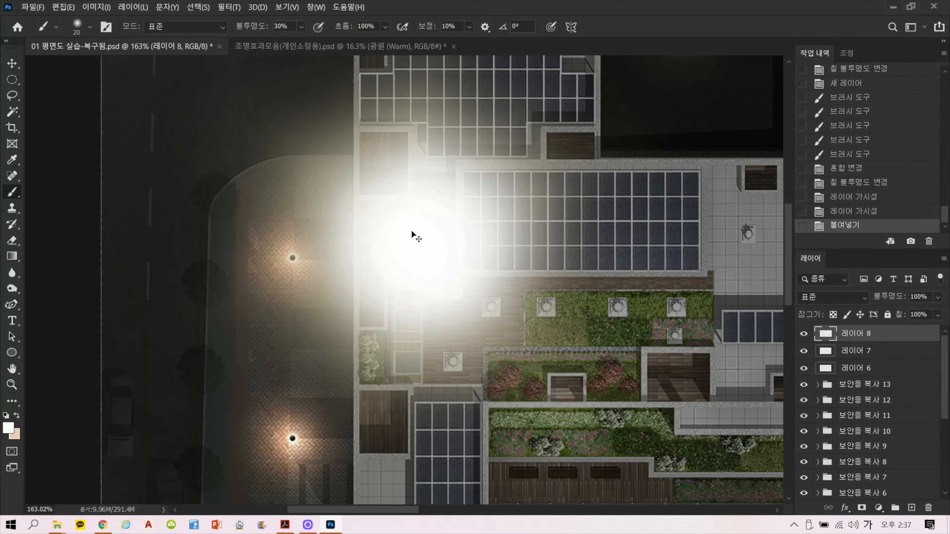
{"action": "key", "text": "ctrl+t"}
{"action": "scroll", "coordinate": [411, 229], "scroll_direction": "down", "scroll_amount": 2}
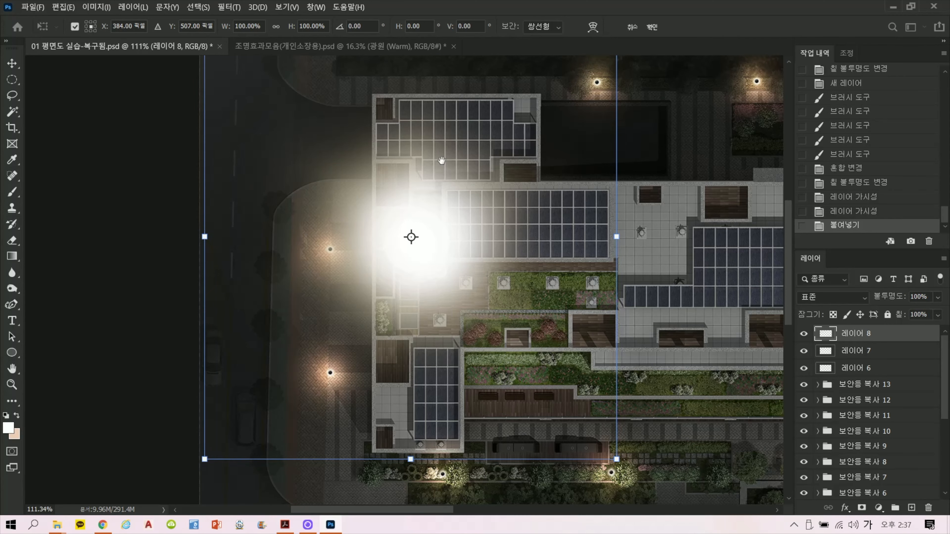
{"action": "left_click_drag", "start_coordinate": [442, 160], "coordinate": [429, 211]}
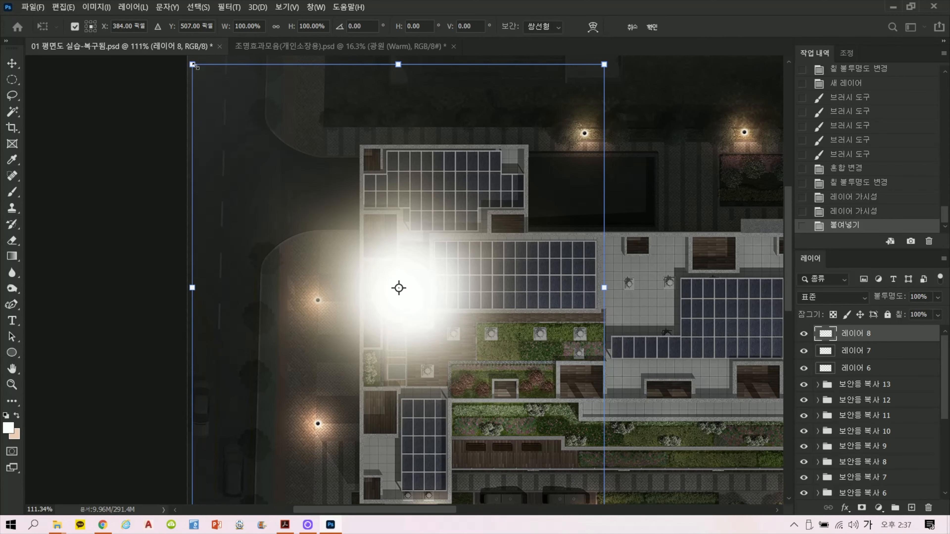
{"action": "left_click_drag", "start_coordinate": [193, 65], "coordinate": [415, 225]}
{"action": "scroll", "coordinate": [405, 269], "scroll_direction": "up", "scroll_amount": 12}
{"action": "left_click_drag", "start_coordinate": [301, 94], "coordinate": [330, 130]}
{"action": "key", "text": "Return"}
{"action": "scroll", "coordinate": [469, 256], "scroll_direction": "down", "scroll_amount": 10}
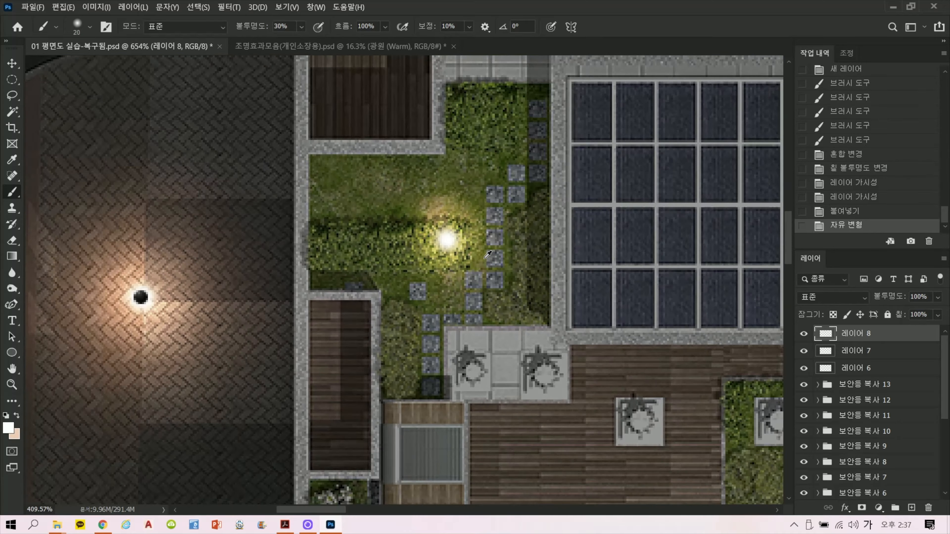
Scale the warm light down slightly more with a second Free Transform.
{"action": "scroll", "coordinate": [466, 250], "scroll_direction": "up", "scroll_amount": 10}
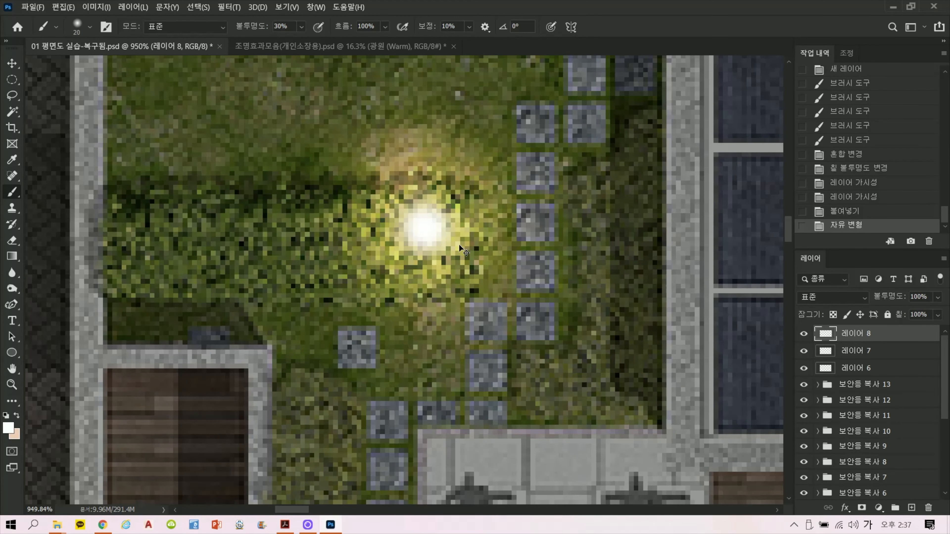
{"action": "key", "text": "ctrl+t"}
{"action": "left_click_drag", "start_coordinate": [358, 298], "coordinate": [375, 275]}
{"action": "key", "text": "Return"}
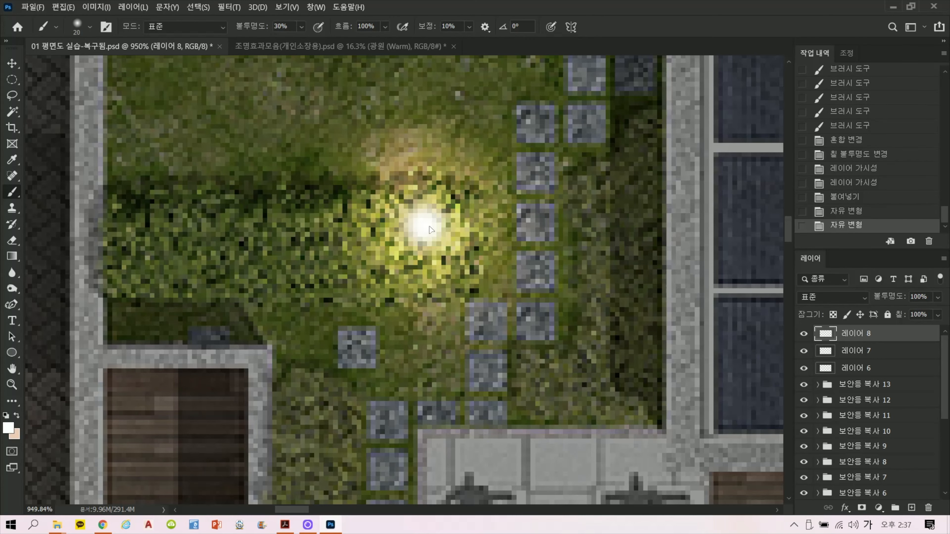
Copy the black ball on 레이어 1 from the 조명효과모음(개인소장용).psd file and paste it into the 01 평면도 실습 plan.
{"action": "left_click", "coordinate": [299, 46]}
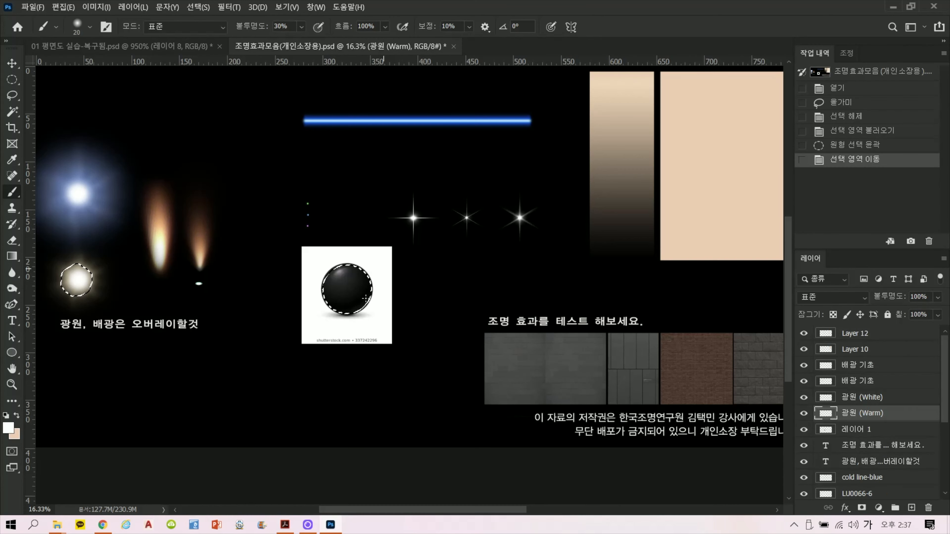
{"action": "scroll", "coordinate": [349, 311], "scroll_direction": "up", "scroll_amount": 2}
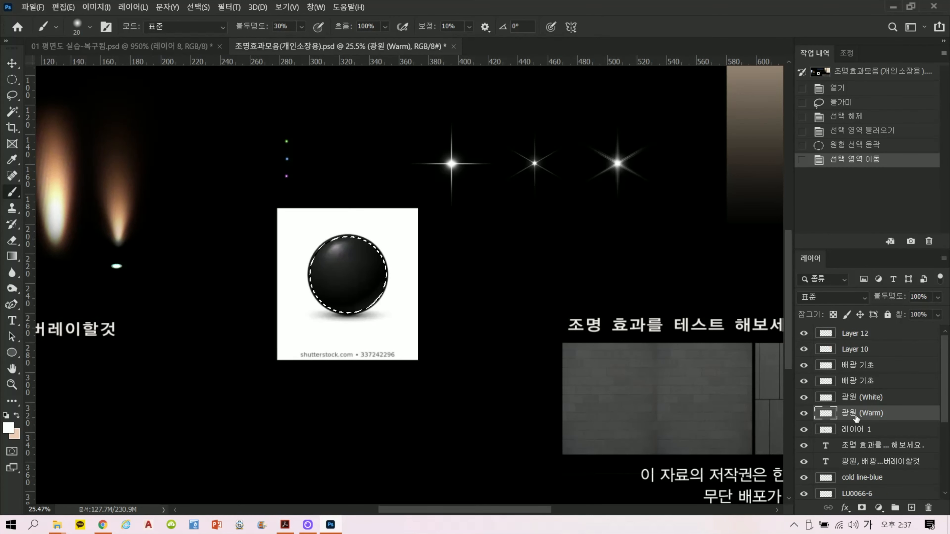
{"action": "left_click", "coordinate": [863, 431]}
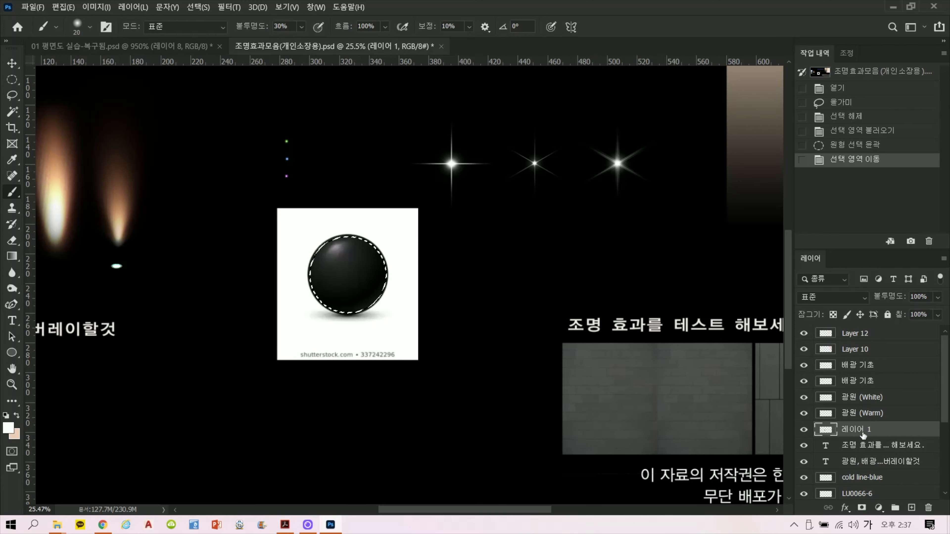
{"action": "left_click", "coordinate": [172, 48]}
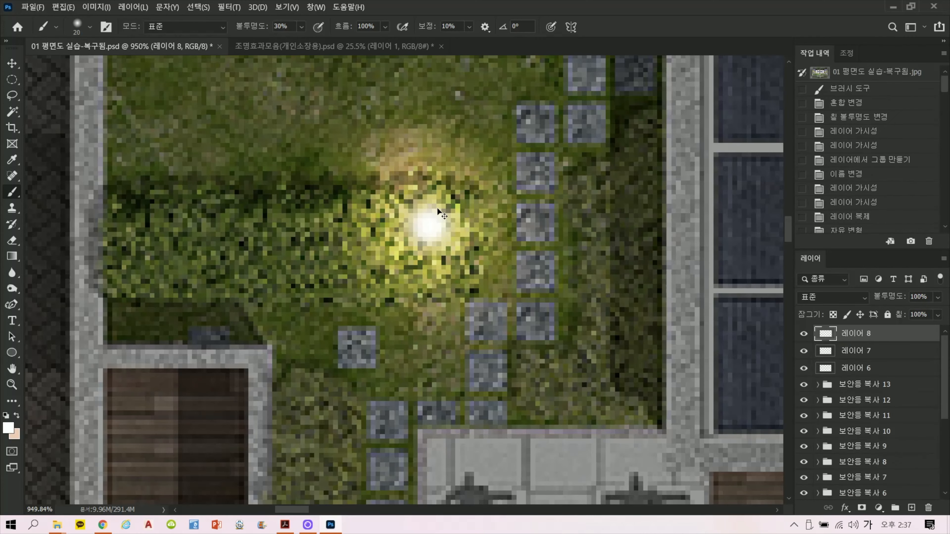
{"action": "key", "text": "ctrl+v"}
Scale the pasted black ball down to 1.15% about its centre, beside the lawn light.
{"action": "scroll", "coordinate": [461, 214], "scroll_direction": "down", "scroll_amount": 8}
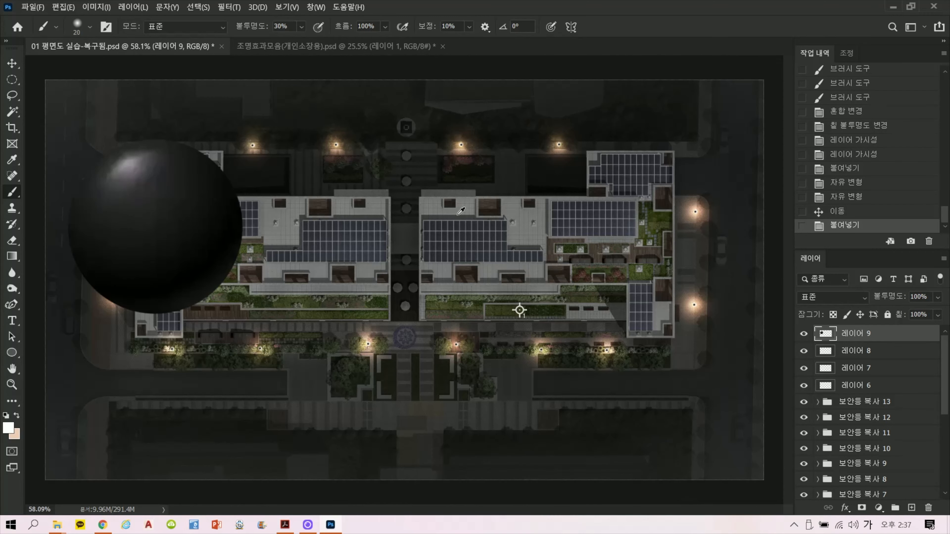
{"action": "key", "text": "ctrl+t"}
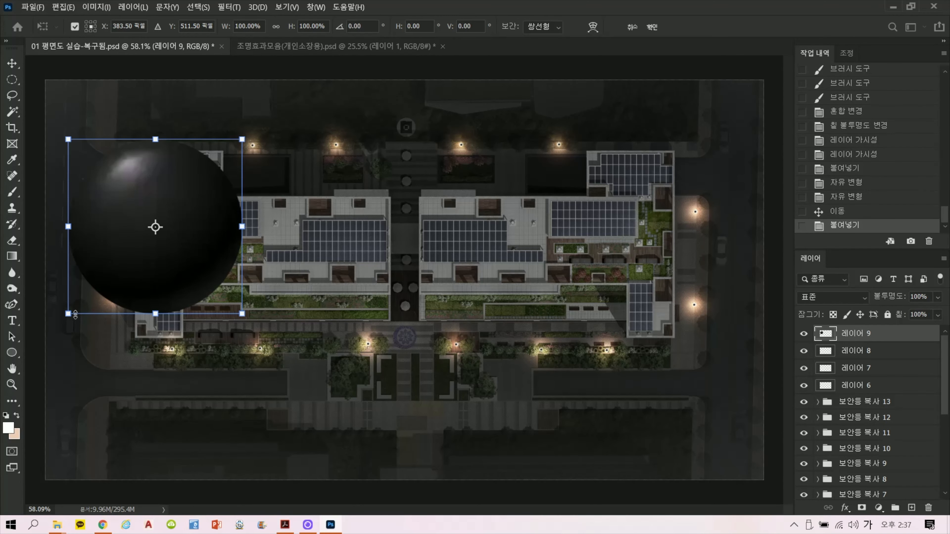
{"action": "left_click_drag", "start_coordinate": [77, 309], "coordinate": [146, 236]}
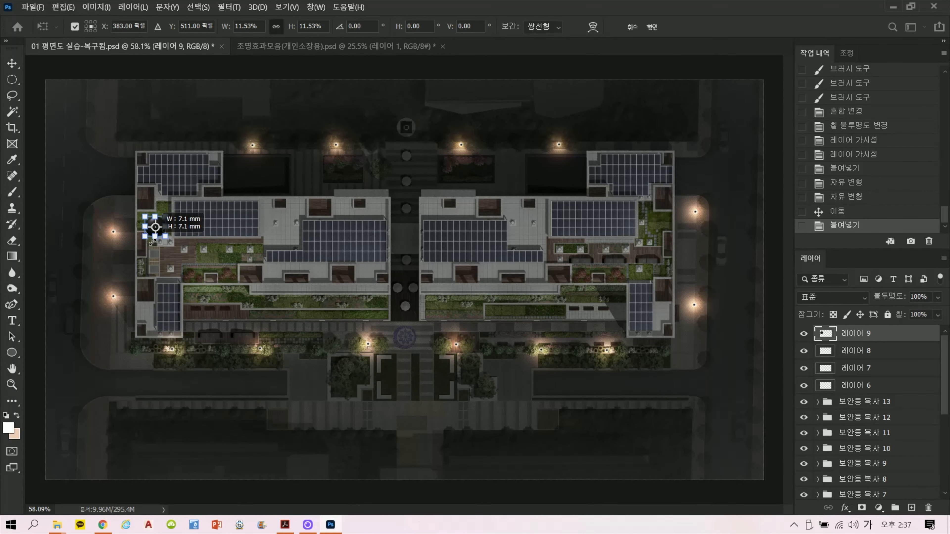
{"action": "scroll", "coordinate": [139, 239], "scroll_direction": "up", "scroll_amount": 1}
{"action": "scroll", "coordinate": [139, 241], "scroll_direction": "up", "scroll_amount": 10}
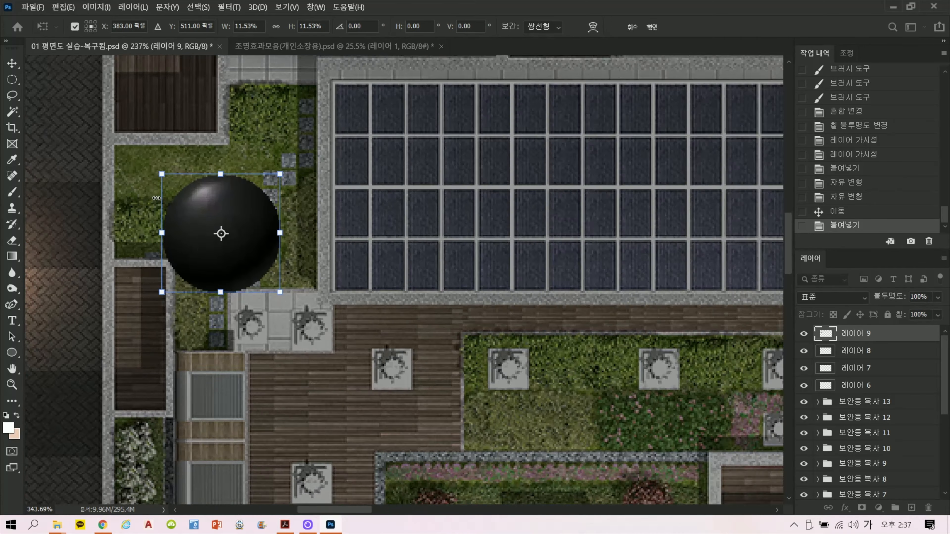
{"action": "scroll", "coordinate": [157, 173], "scroll_direction": "up", "scroll_amount": 3}
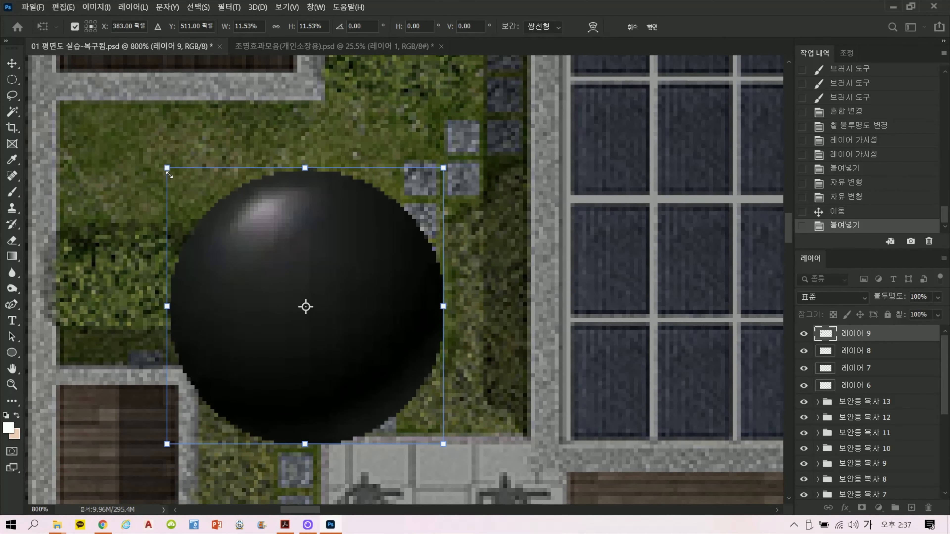
{"action": "left_click_drag", "start_coordinate": [167, 168], "coordinate": [294, 295]}
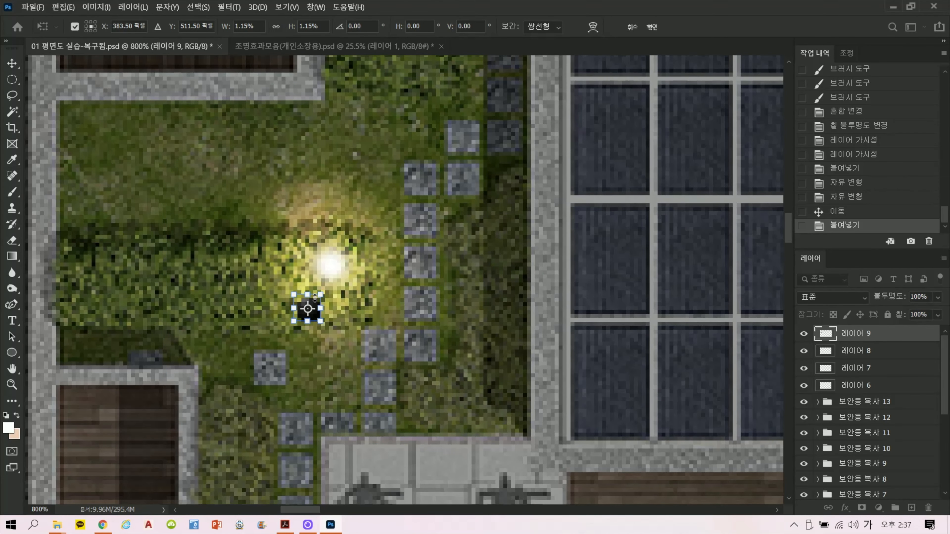
{"action": "key", "text": "Return"}
Compare the black ball with the nearby street lamp's ball, shrink it a little, and place it at the centre of the lawn light.
{"action": "left_click_drag", "start_coordinate": [353, 365], "coordinate": [774, 326]}
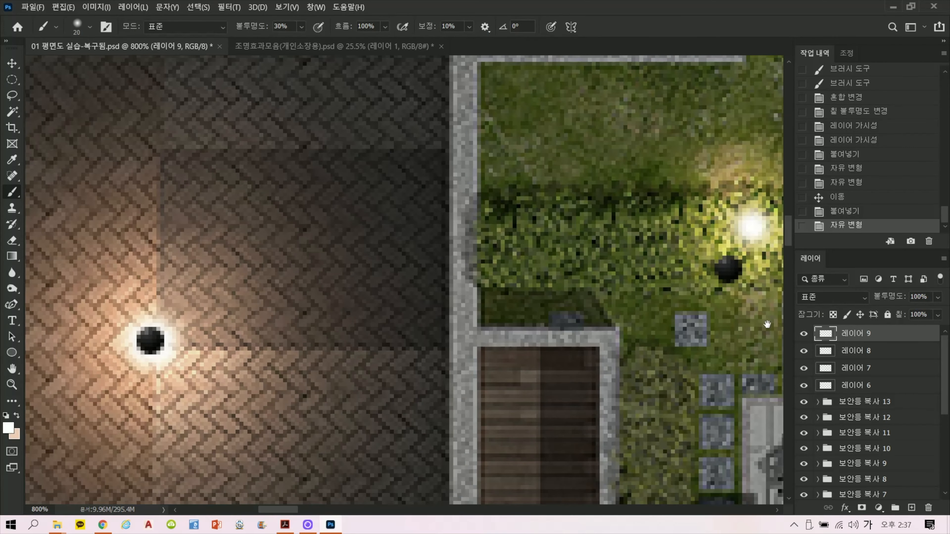
{"action": "left_click_drag", "start_coordinate": [738, 270], "coordinate": [206, 340]}
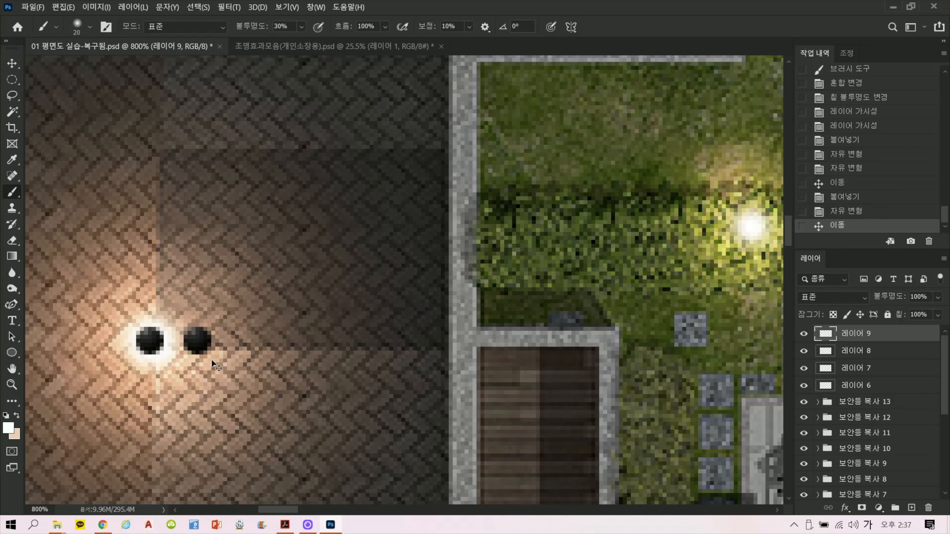
{"action": "key", "text": "ctrl+t"}
{"action": "mouse_move", "coordinate": [210, 354]}
{"action": "left_mouse_down"}
{"action": "mouse_move", "coordinate": [193, 341]}
{"action": "mouse_move", "coordinate": [277, 283]}
{"action": "mouse_move", "coordinate": [642, 207]}
{"action": "mouse_move", "coordinate": [752, 228]}
{"action": "left_mouse_up"}
{"action": "key", "text": "Return"}
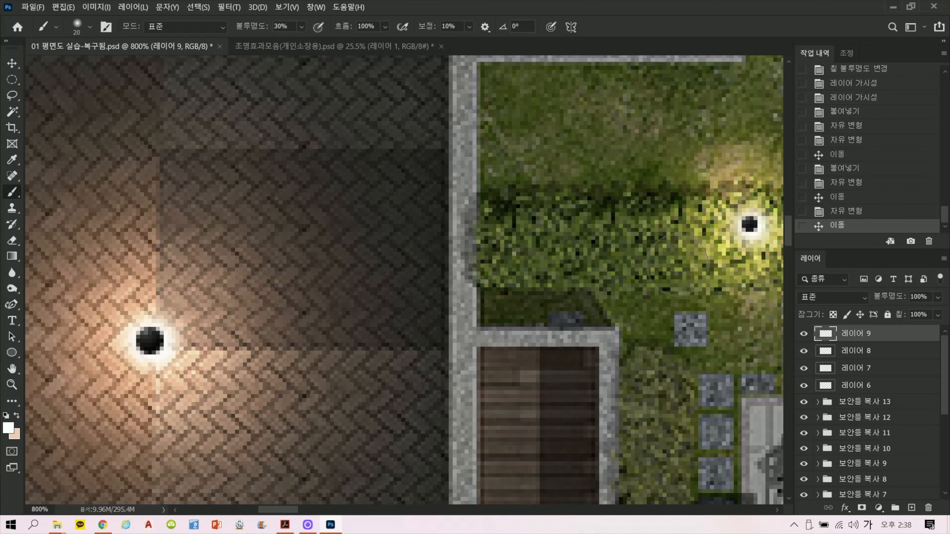
{"action": "left_click", "coordinate": [678, 265]}
{"action": "scroll", "coordinate": [596, 273], "scroll_direction": "down", "scroll_amount": 3}
{"action": "key", "text": "ctrl+z"}
On a new layer, paint a soft beige glow over the lawn light with a size 60 brush.
{"action": "scroll", "coordinate": [597, 282], "scroll_direction": "down", "scroll_amount": 8}
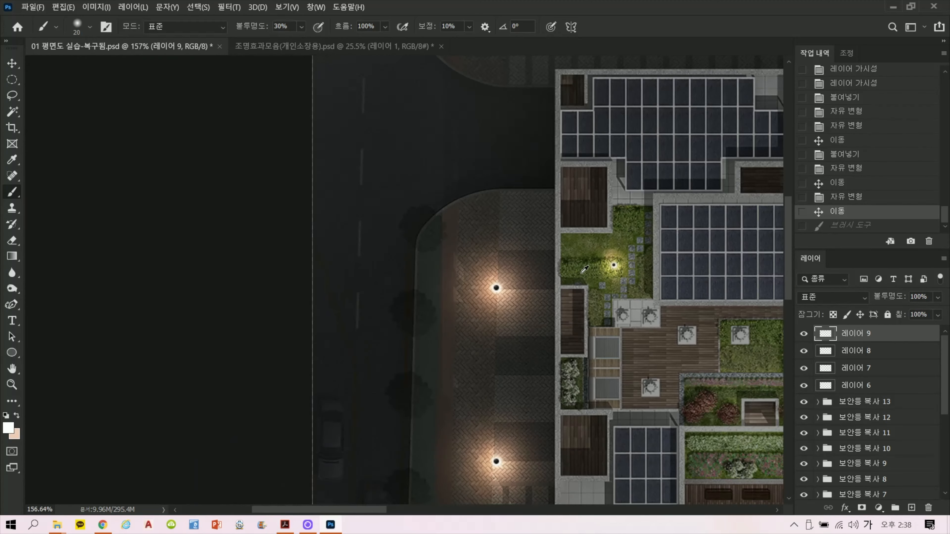
{"action": "scroll", "coordinate": [449, 296], "scroll_direction": "down", "scroll_amount": 2}
{"action": "scroll", "coordinate": [344, 221], "scroll_direction": "up", "scroll_amount": 8}
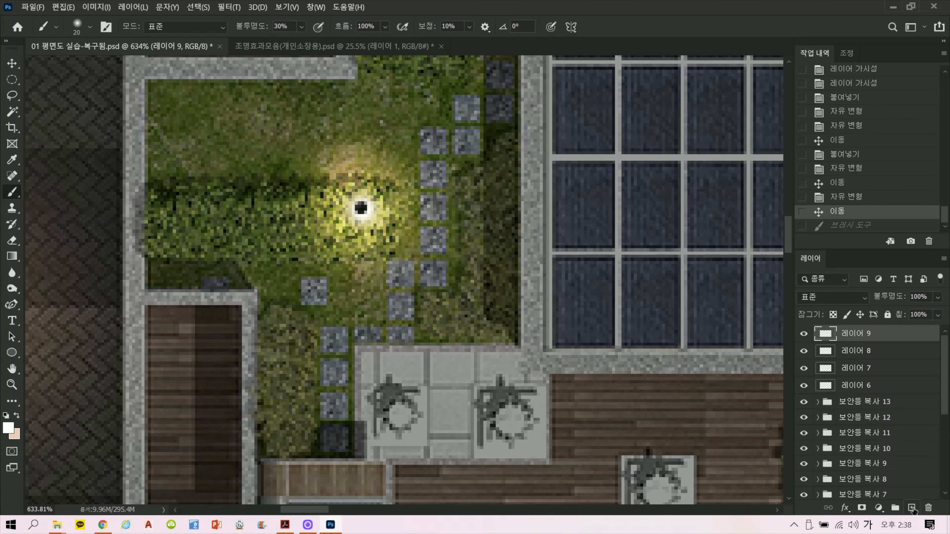
{"action": "left_click", "coordinate": [912, 508]}
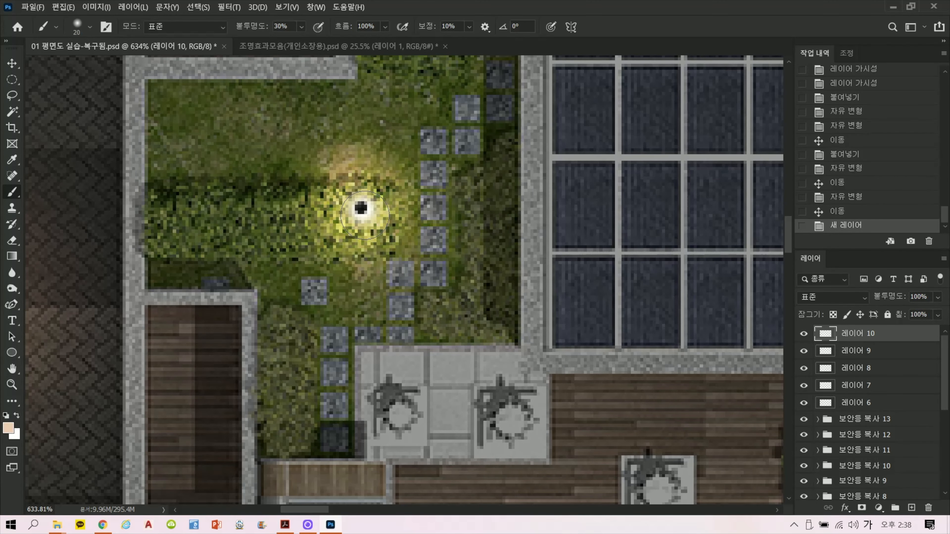
{"action": "key", "text": "bracketright"}
{"action": "key", "text": "bracketright"}
{"action": "key", "text": "bracketright"}
{"action": "key", "text": "bracketright"}
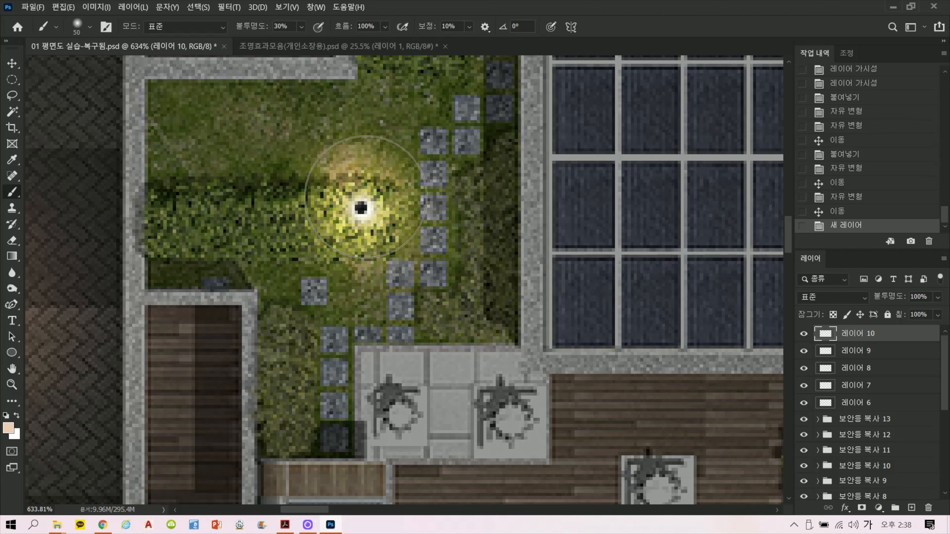
{"action": "left_click", "coordinate": [362, 210]}
{"action": "left_click", "coordinate": [362, 209]}
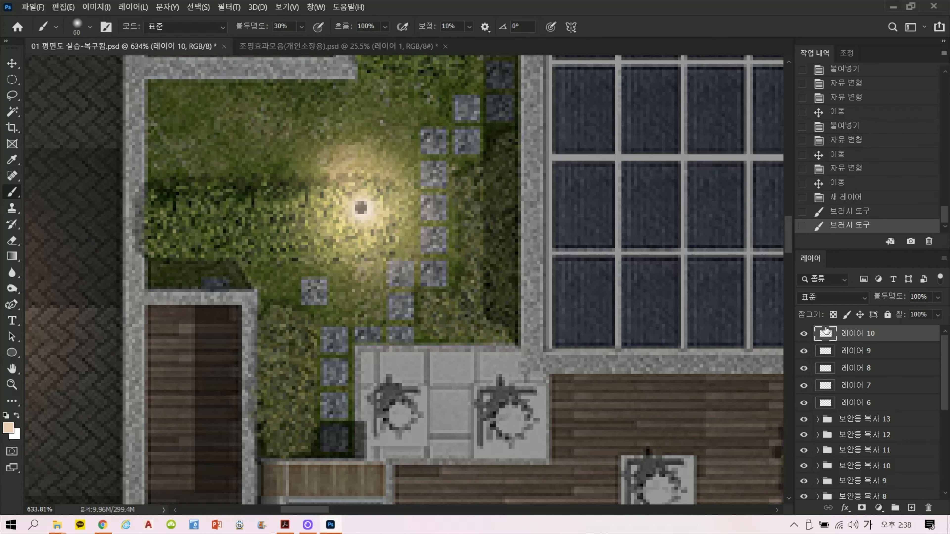
Set the beige glow layer's blend mode to Color Dodge (색상 닷지) and its fill to 13%.
{"action": "left_click", "coordinate": [846, 297]}
{"action": "left_click", "coordinate": [846, 293]}
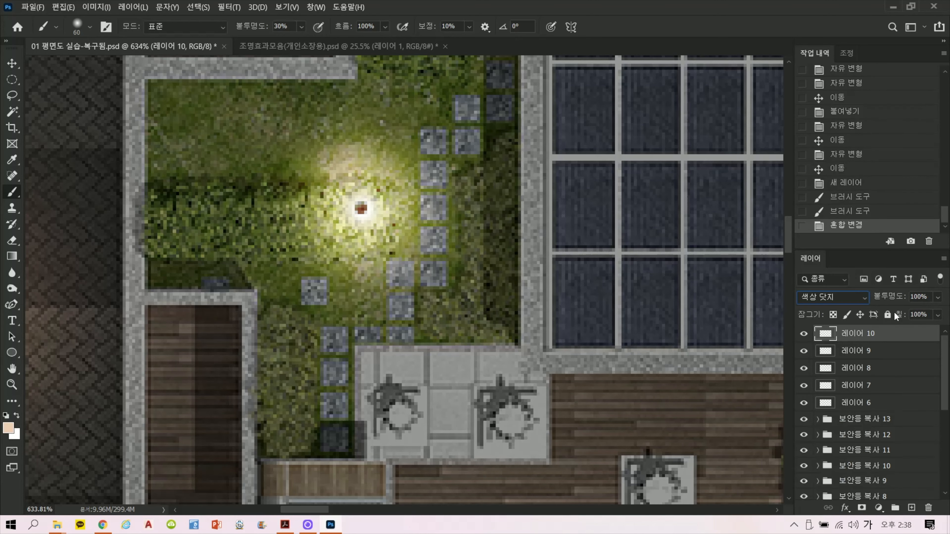
{"action": "left_click_drag", "start_coordinate": [897, 328], "coordinate": [892, 333]}
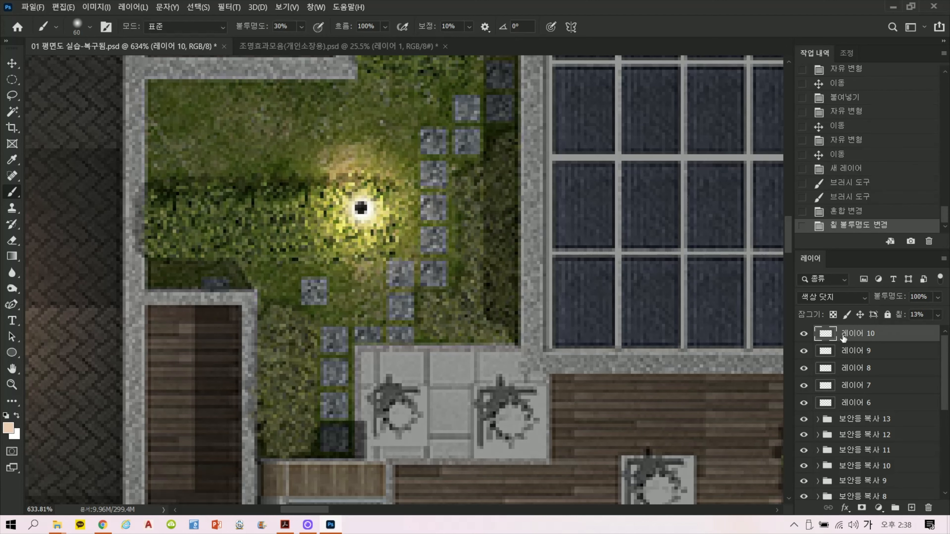
Group the five lawn light layers, 레이어 6 to 레이어 10, and compare the plan with the group hidden and shown.
{"action": "left_click", "coordinate": [858, 405], "text": "shift"}
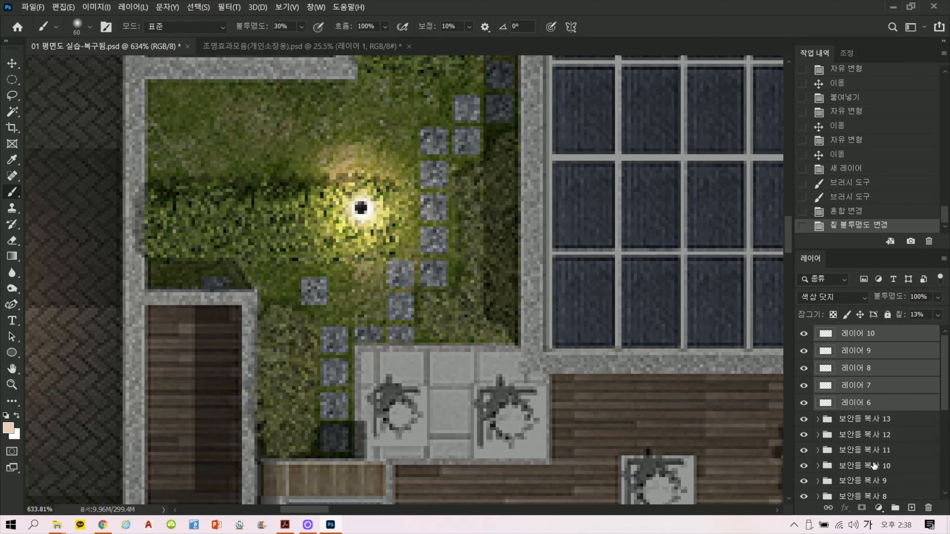
{"action": "left_click", "coordinate": [893, 509]}
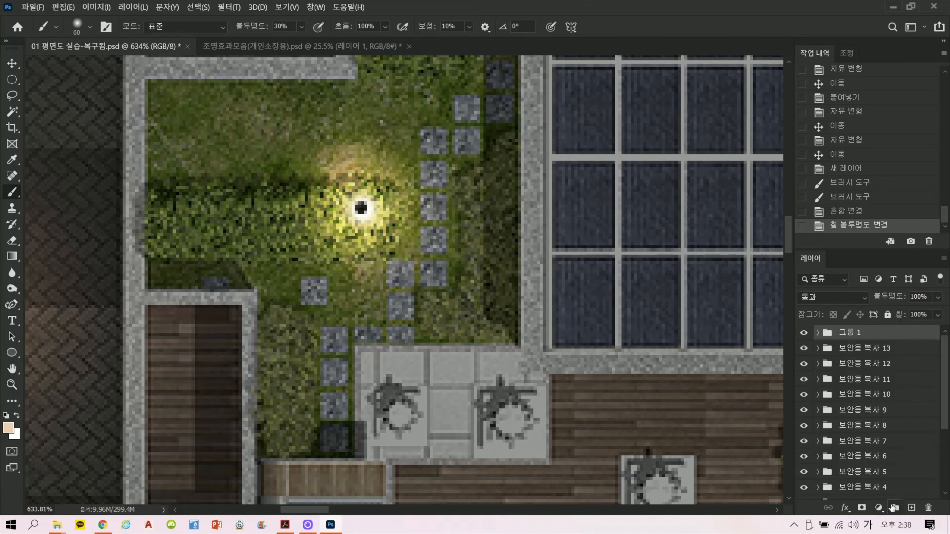
{"action": "left_click", "coordinate": [804, 333]}
{"action": "left_click", "coordinate": [804, 333]}
{"action": "scroll", "coordinate": [383, 249], "scroll_direction": "down", "scroll_amount": 10}
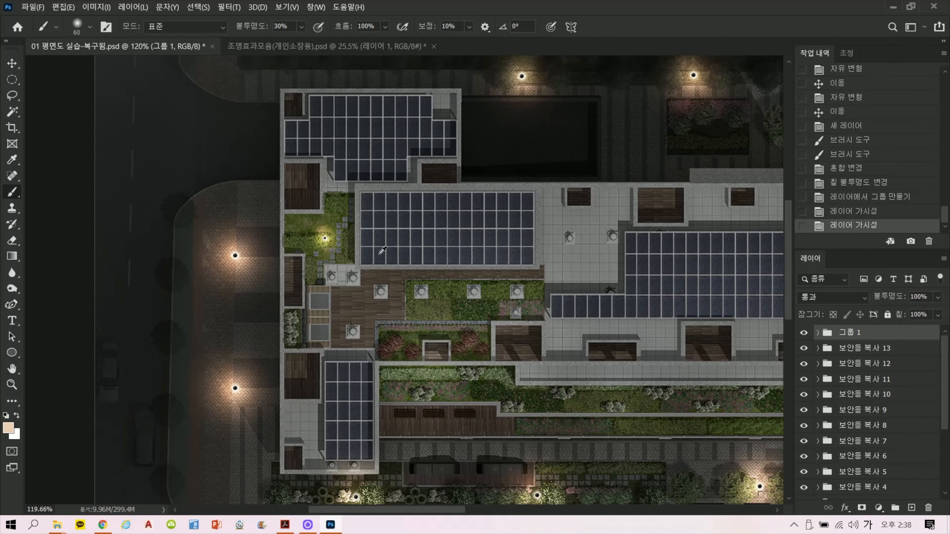
Move the garden light group beside the stepping stones in the lower part of the lawn.
{"action": "scroll", "coordinate": [336, 236], "scroll_direction": "up", "scroll_amount": 5}
{"action": "key", "text": "ctrl+t"}
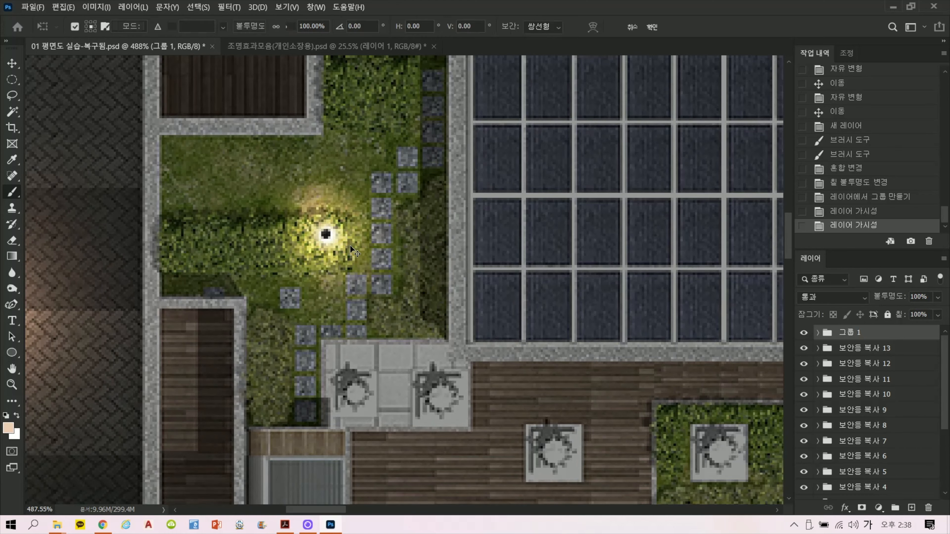
{"action": "mouse_move", "coordinate": [350, 245]}
{"action": "left_mouse_down"}
{"action": "mouse_move", "coordinate": [360, 264]}
{"action": "mouse_move", "coordinate": [379, 266]}
{"action": "left_mouse_up"}
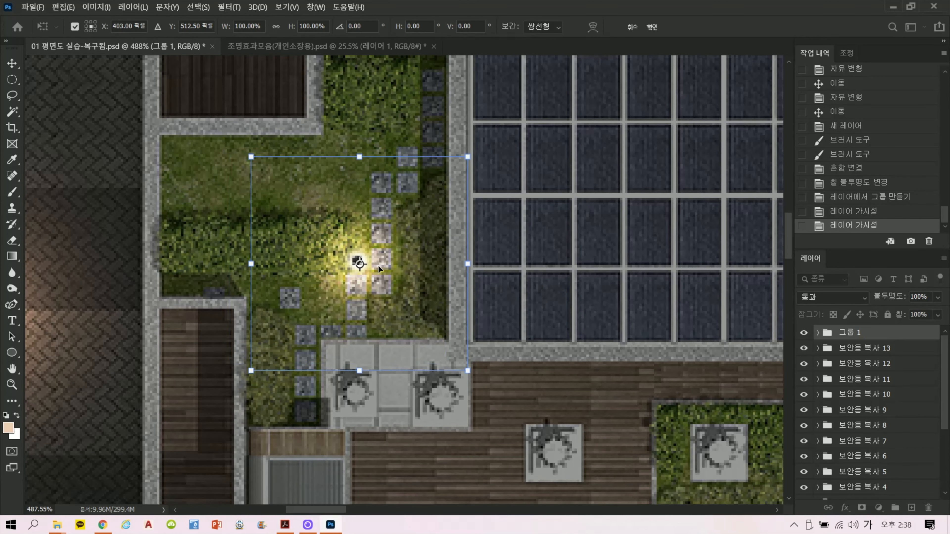
{"action": "key", "text": "Return"}
Duplicate the garden light group and place the copy beside the upper stepping stones.
{"action": "key", "text": "b"}
{"action": "left_click_drag", "start_coordinate": [832, 338], "coordinate": [911, 507]}
{"action": "key", "text": "ctrl+t"}
{"action": "left_click_drag", "start_coordinate": [385, 288], "coordinate": [413, 178]}
{"action": "key", "text": "Return"}
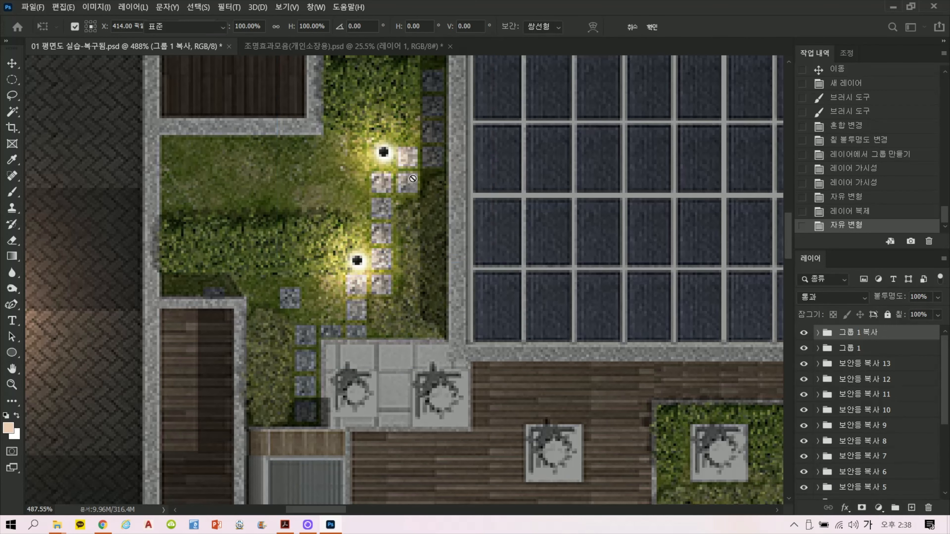
Duplicate the light group again and place the copy at the lower end of the lawn, beside the last stepping stones.
{"action": "key", "text": "b"}
{"action": "left_click_drag", "start_coordinate": [873, 325], "coordinate": [912, 508]}
{"action": "key", "text": "ctrl+t"}
{"action": "left_click_drag", "start_coordinate": [408, 168], "coordinate": [308, 426]}
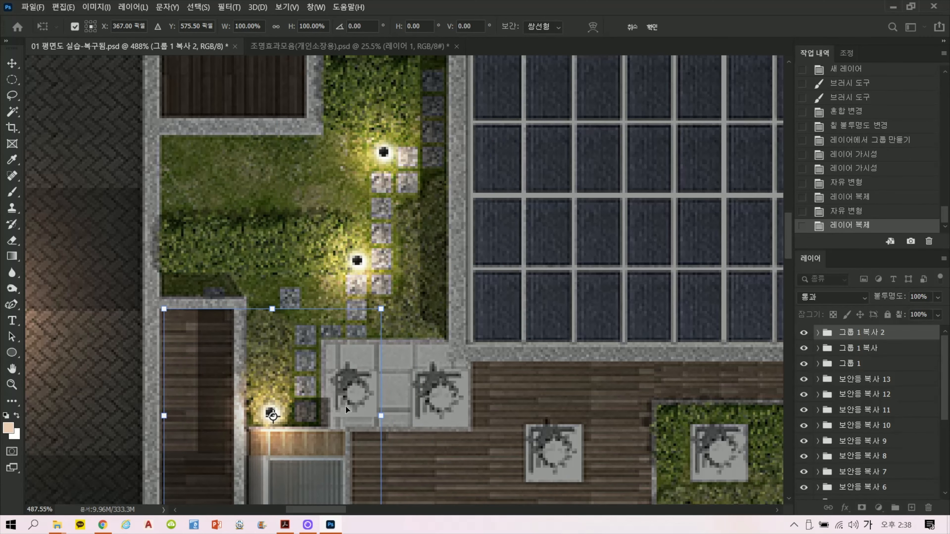
{"action": "key", "text": "Return"}
{"action": "key", "text": "b"}
Duplicate the light group once more and place the copy at the upper-left corner of the planting bed beside the wooden deck.
{"action": "scroll", "coordinate": [408, 349], "scroll_direction": "down", "scroll_amount": 4}
{"action": "scroll", "coordinate": [407, 353], "scroll_direction": "down", "scroll_amount": 1}
{"action": "left_click_drag", "start_coordinate": [432, 380], "coordinate": [290, 282]}
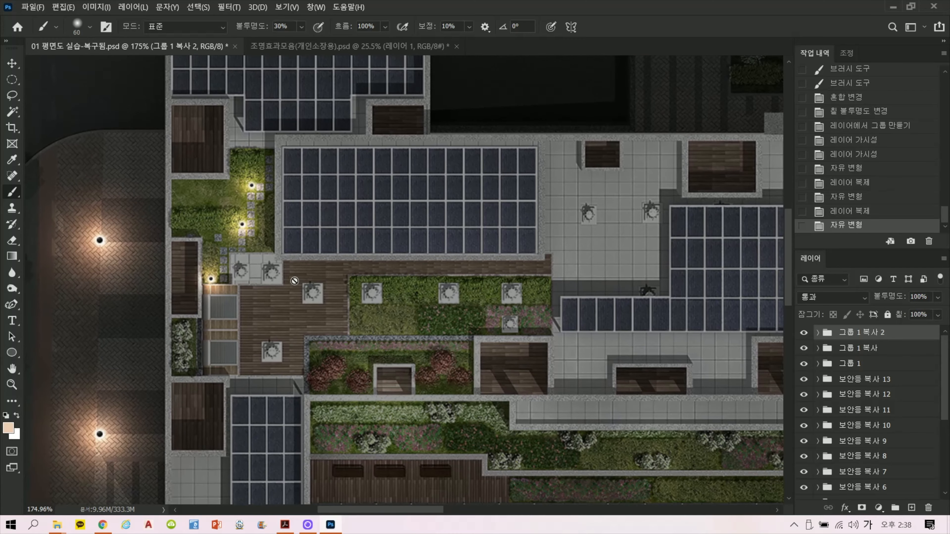
{"action": "scroll", "coordinate": [289, 282], "scroll_direction": "up", "scroll_amount": 2}
{"action": "left_click_drag", "start_coordinate": [868, 339], "coordinate": [912, 508]}
{"action": "key", "text": "ctrl+t"}
{"action": "left_click_drag", "start_coordinate": [211, 306], "coordinate": [413, 309]}
{"action": "key", "text": "Return"}
Duplicate the garden light group, place the copy at the lower-left corner of the planting bed beside the deck, and undo the group's deletion.
{"action": "key", "text": "ctrl+j"}
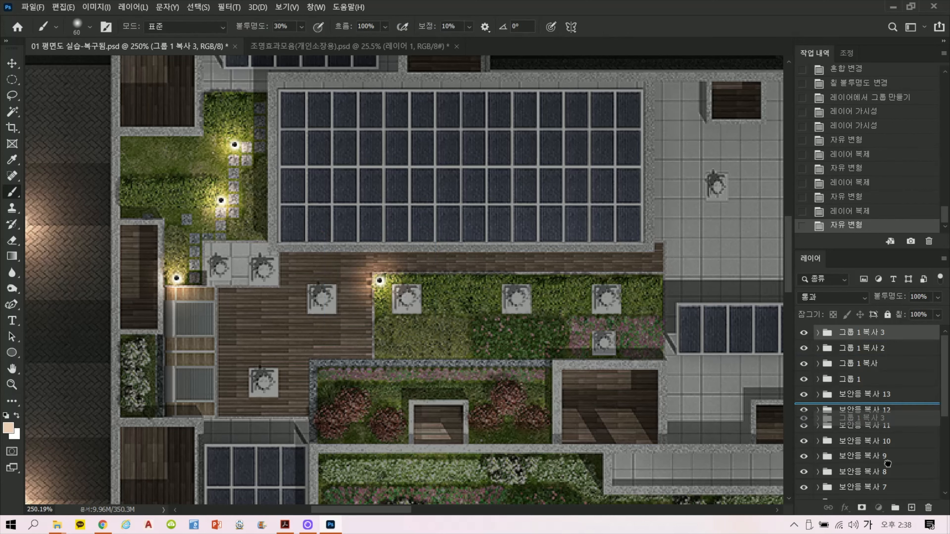
{"action": "left_click_drag", "start_coordinate": [387, 292], "coordinate": [401, 362]}
{"action": "key", "text": "Return"}
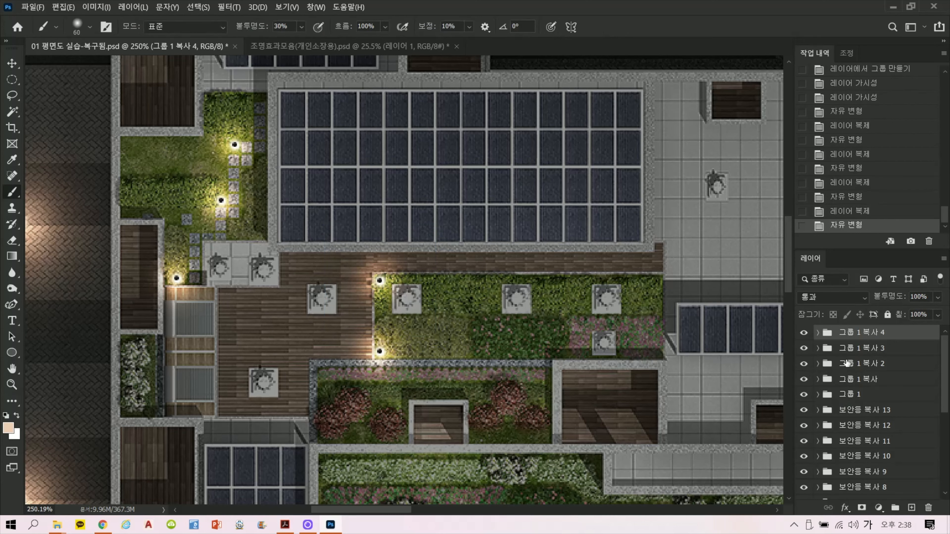
{"action": "scroll", "coordinate": [869, 343], "scroll_direction": "down", "scroll_amount": 3}
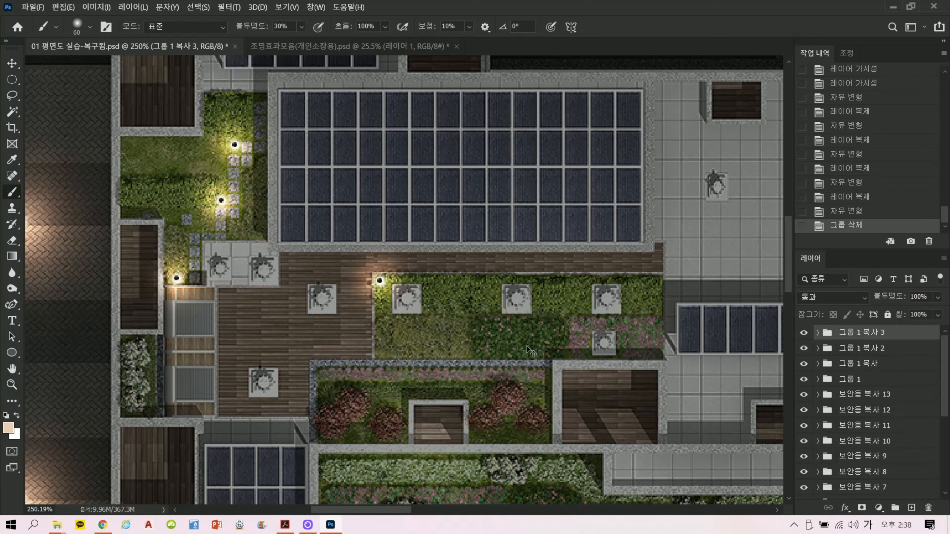
{"action": "key", "text": "ctrl+z"}
Duplicate the light group and place the copy just inside the planting bed's upper edge, between the first two square planters and the middle one.
{"action": "left_click_drag", "start_coordinate": [867, 339], "coordinate": [912, 507]}
{"action": "key", "text": "ctrl+t"}
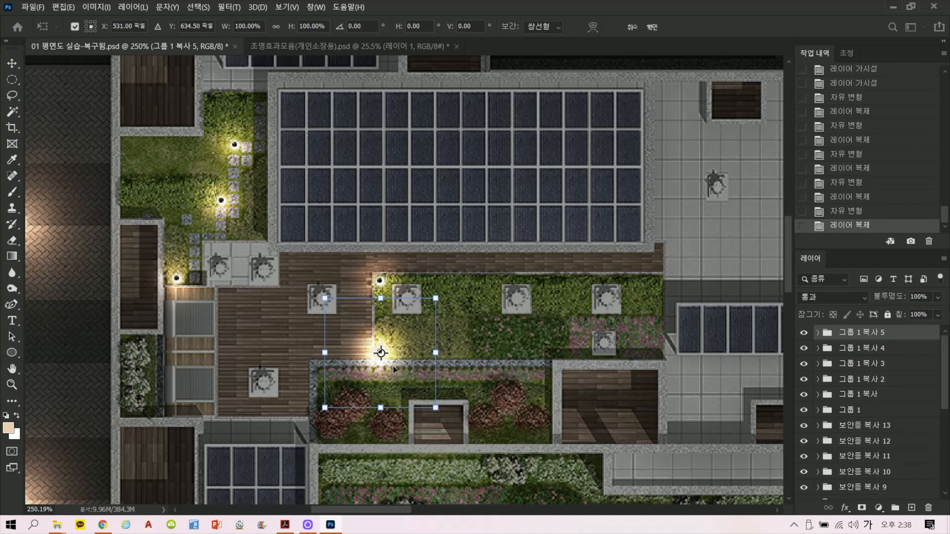
{"action": "left_click_drag", "start_coordinate": [397, 374], "coordinate": [501, 299]}
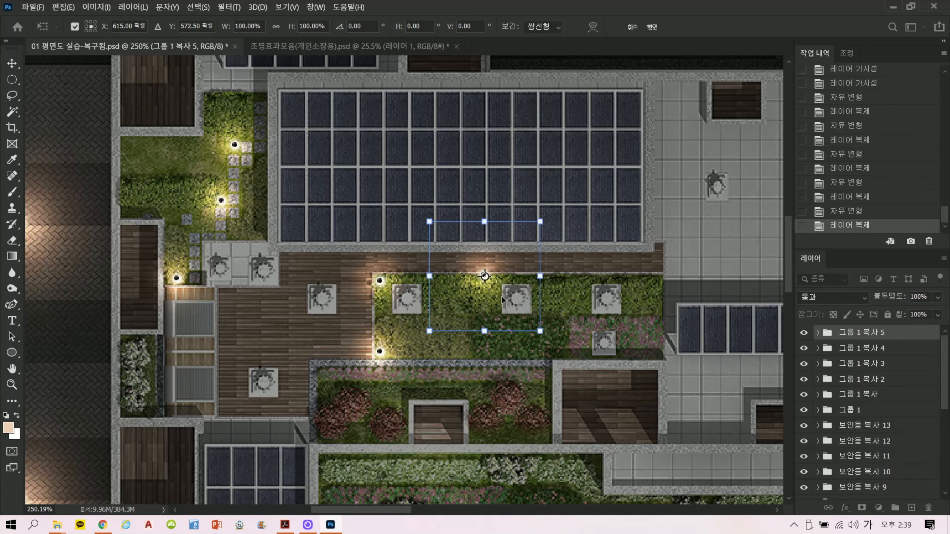
{"action": "key", "text": "Return"}
{"action": "scroll", "coordinate": [492, 285], "scroll_direction": "up", "scroll_amount": 2}
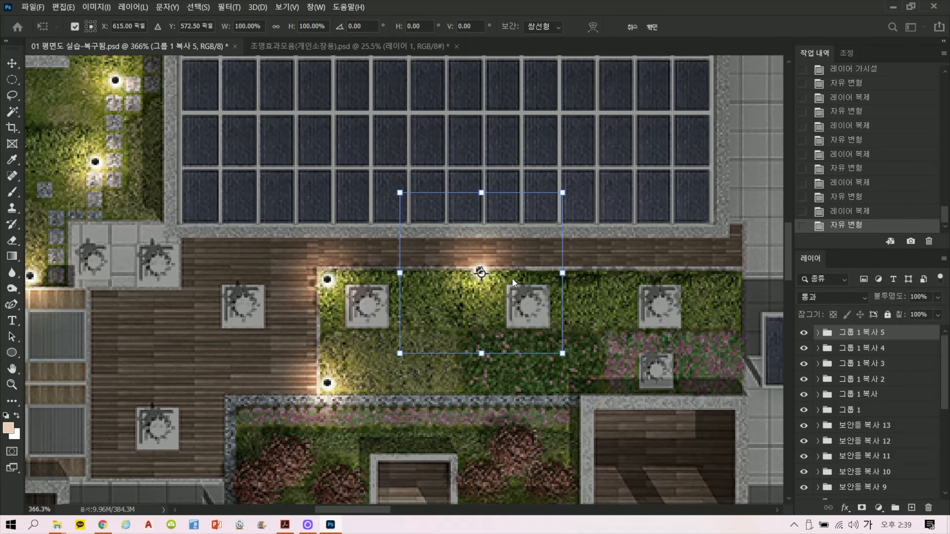
{"action": "left_click_drag", "start_coordinate": [519, 274], "coordinate": [519, 280]}
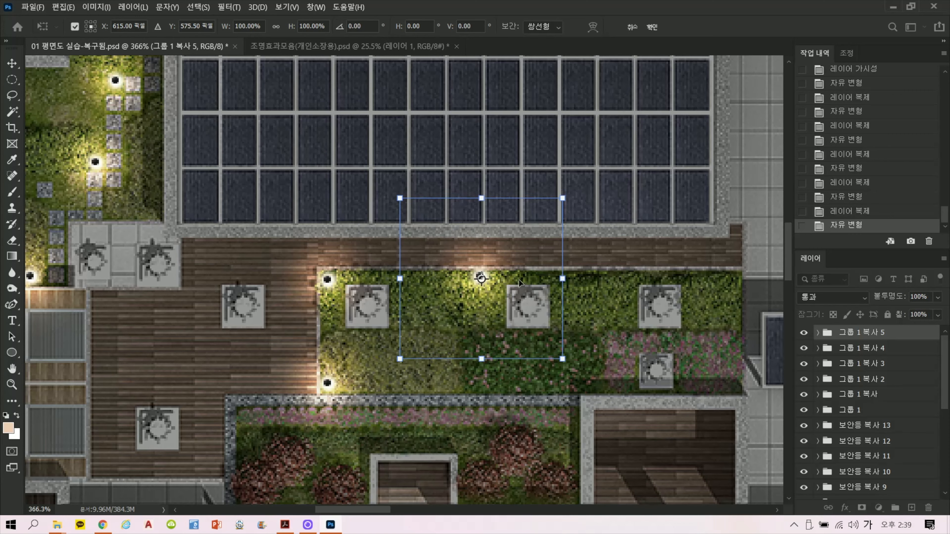
{"action": "key", "text": "Return"}
Duplicate the light group again and place the copy along the same upper bed edge, beside the planter near its right end.
{"action": "left_click_drag", "start_coordinate": [869, 337], "coordinate": [912, 508]}
{"action": "key", "text": "ctrl+t"}
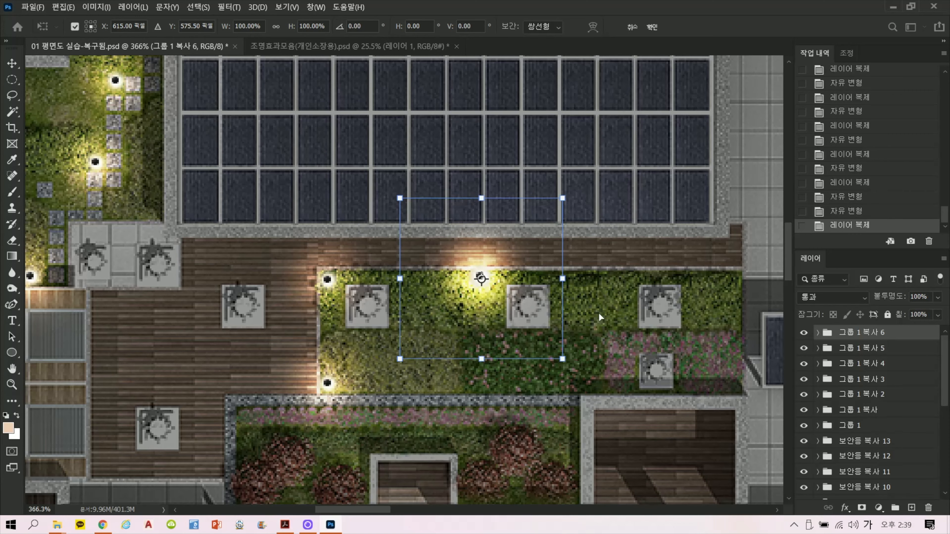
{"action": "left_click_drag", "start_coordinate": [506, 318], "coordinate": [676, 317]}
{"action": "key", "text": "Return"}
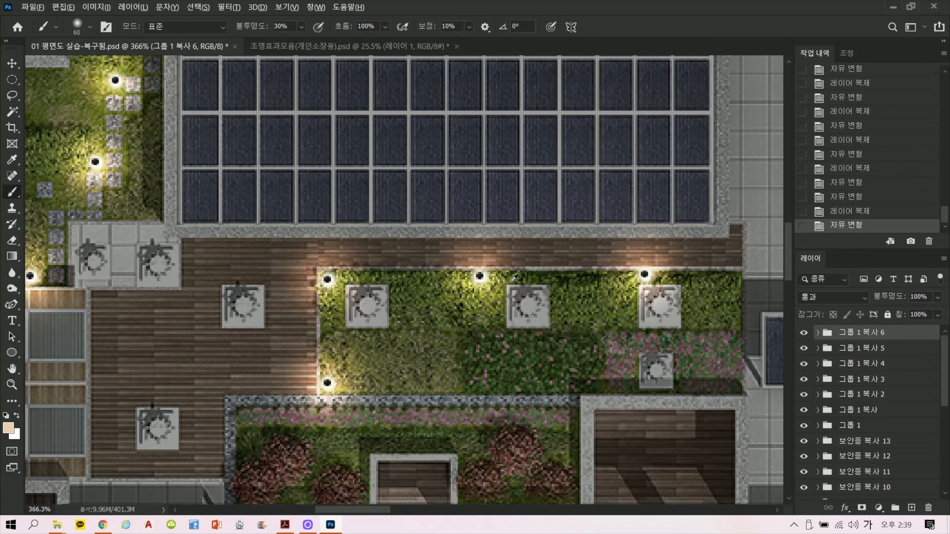
Duplicate the light group and place the copy at the left end of the lower terrace's flower bed, above the bench deck.
{"action": "scroll", "coordinate": [512, 279], "scroll_direction": "down", "scroll_amount": 5}
{"action": "left_click_drag", "start_coordinate": [473, 368], "coordinate": [351, 347]}
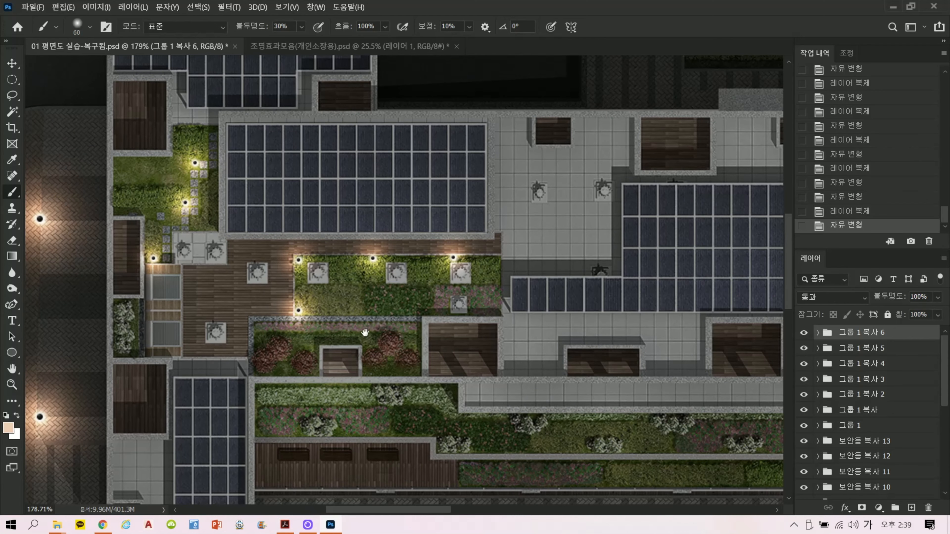
{"action": "left_click_drag", "start_coordinate": [428, 268], "coordinate": [429, 308]}
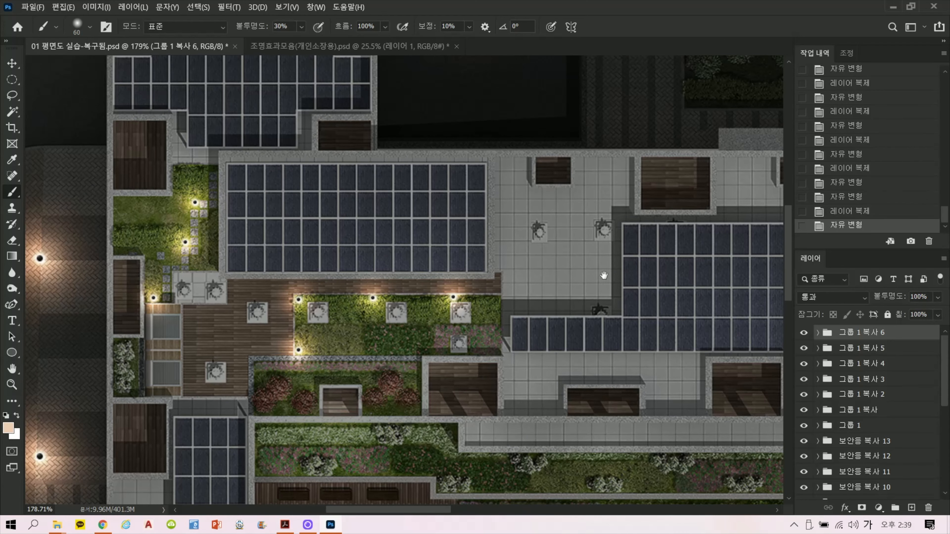
{"action": "left_click_drag", "start_coordinate": [479, 356], "coordinate": [518, 226]}
{"action": "scroll", "coordinate": [439, 241], "scroll_direction": "up", "scroll_amount": 2}
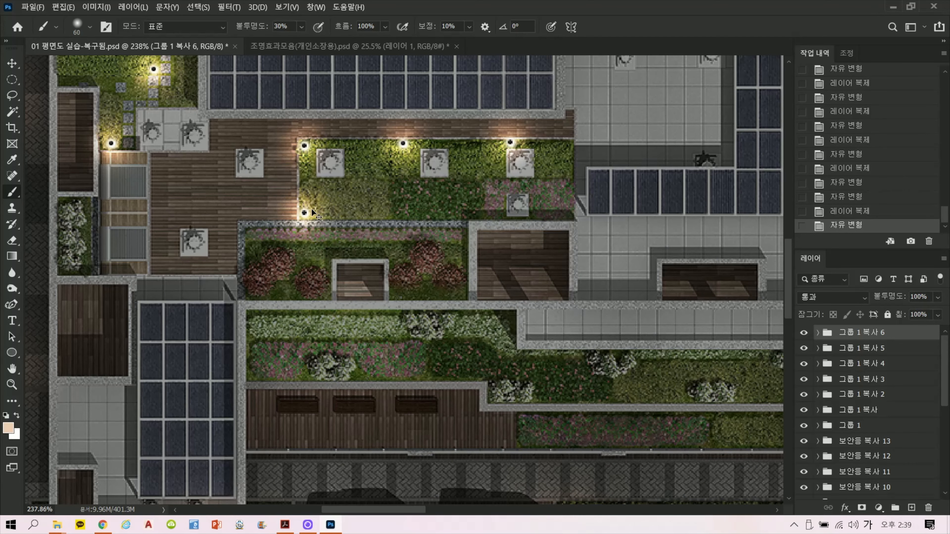
{"action": "right_click", "coordinate": [307, 212], "text": "ctrl"}
{"action": "left_click", "coordinate": [832, 338]}
{"action": "left_click_drag", "start_coordinate": [855, 333], "coordinate": [911, 507]}
{"action": "key", "text": "ctrl+t"}
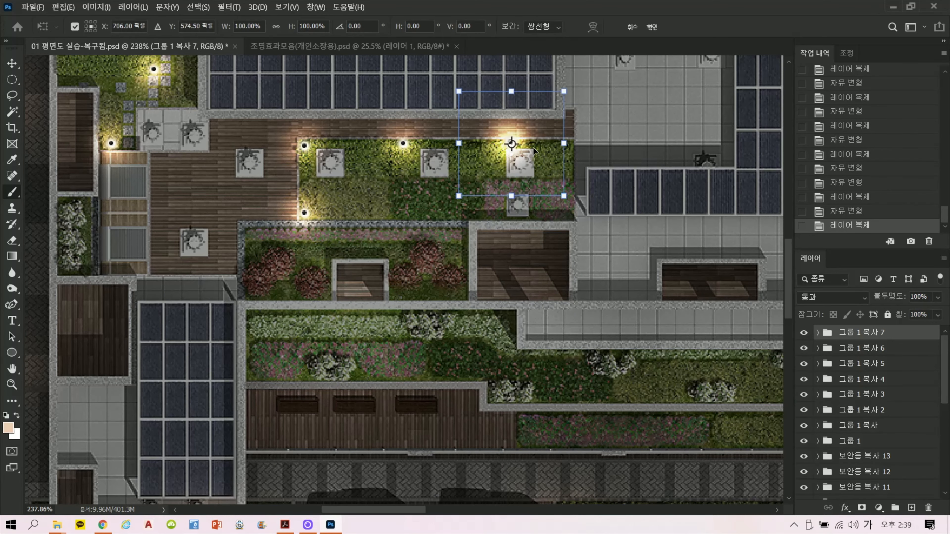
{"action": "left_click_drag", "start_coordinate": [529, 233], "coordinate": [300, 376]}
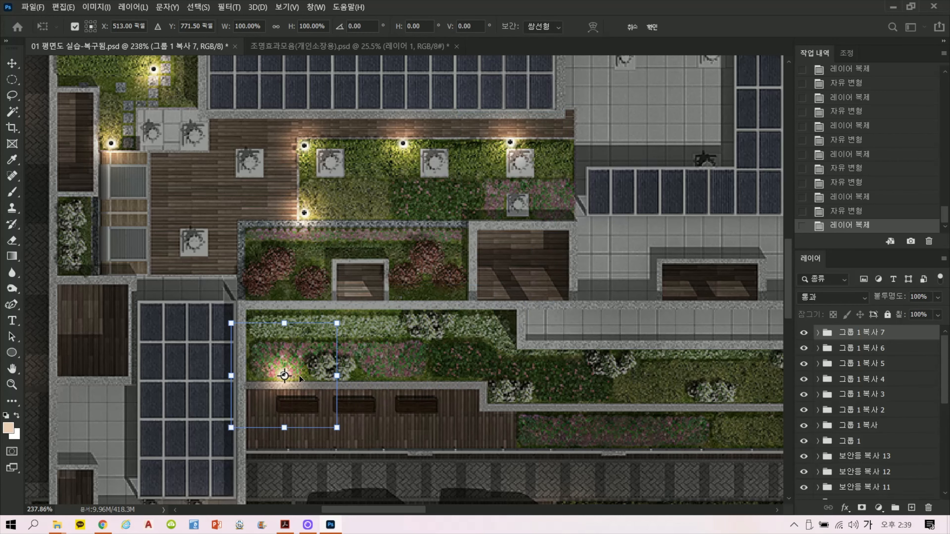
{"action": "key", "text": "Return"}
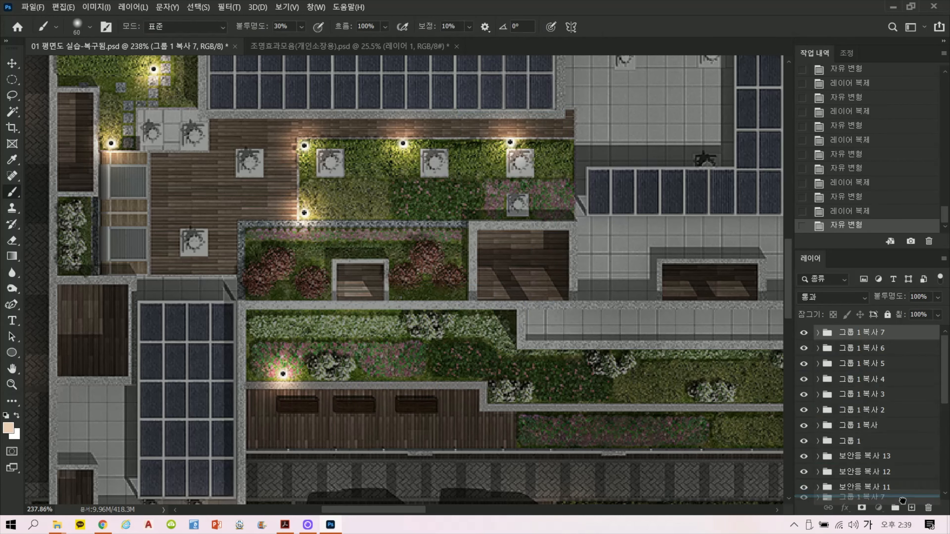
Duplicate the light group and place the copy farther right in the terrace flower bed, past the white shrub.
{"action": "key", "text": "ctrl+j"}
{"action": "key", "text": "ctrl+t"}
{"action": "mouse_move", "coordinate": [326, 393]}
{"action": "left_mouse_down"}
{"action": "mouse_move", "coordinate": [432, 387]}
{"action": "mouse_move", "coordinate": [318, 322]}
{"action": "left_mouse_up"}
{"action": "key", "text": "Return"}
{"action": "key", "text": "ctrl+t"}
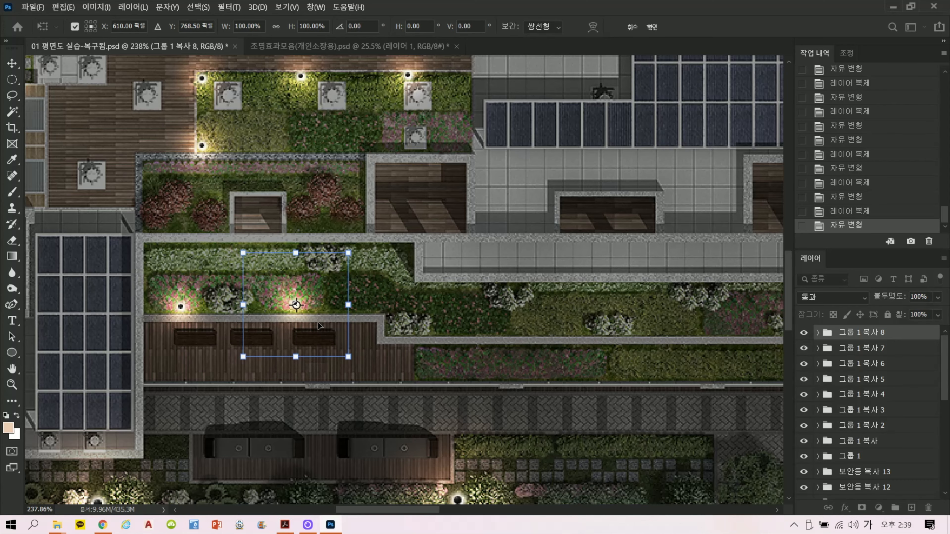
{"action": "key", "text": "Return"}
Duplicate the light group and place the copy at the left end of the ground-level hedge strip, beside the seating deck.
{"action": "scroll", "coordinate": [378, 372], "scroll_direction": "down", "scroll_amount": 5}
{"action": "left_click_drag", "start_coordinate": [405, 401], "coordinate": [391, 340]}
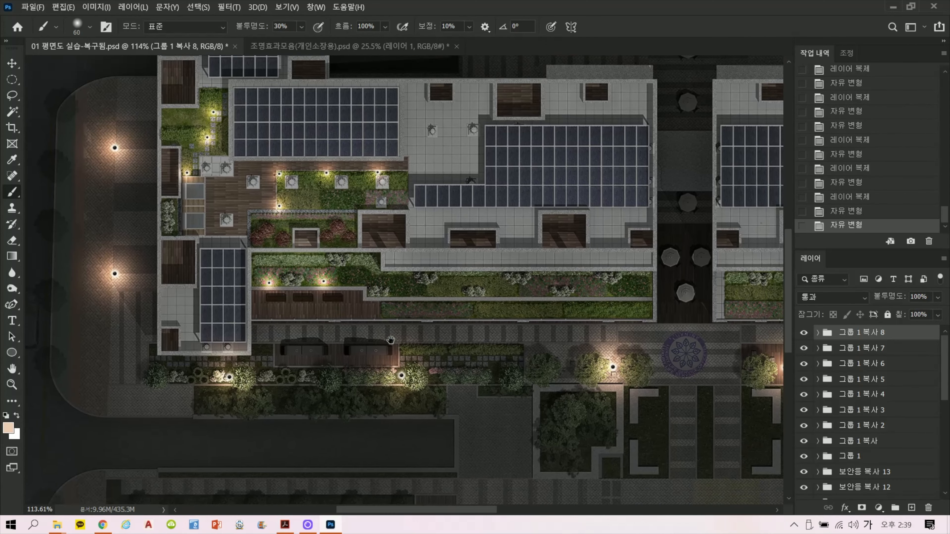
{"action": "scroll", "coordinate": [307, 428], "scroll_direction": "up", "scroll_amount": 3}
{"action": "scroll", "coordinate": [301, 407], "scroll_direction": "up", "scroll_amount": 3}
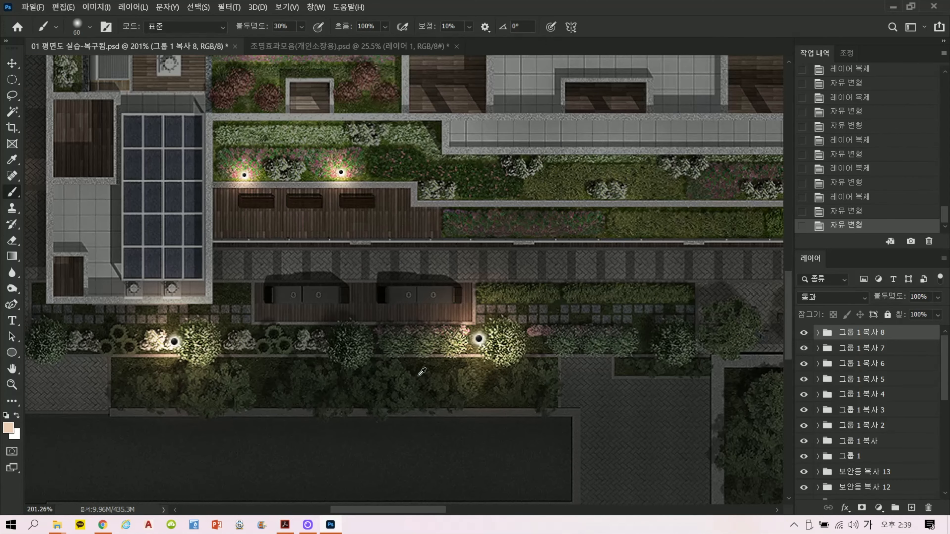
{"action": "left_click_drag", "start_coordinate": [480, 384], "coordinate": [421, 413]}
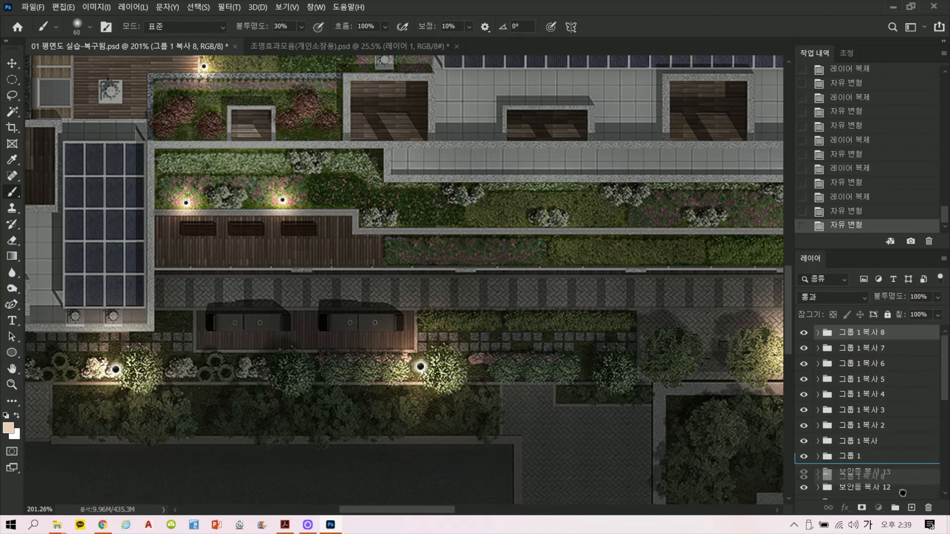
{"action": "key", "text": "ctrl+j"}
{"action": "key", "text": "ctrl+t"}
{"action": "mouse_move", "coordinate": [316, 232]}
{"action": "left_mouse_down"}
{"action": "mouse_move", "coordinate": [422, 269]}
{"action": "mouse_move", "coordinate": [495, 324]}
{"action": "mouse_move", "coordinate": [477, 345]}
{"action": "mouse_move", "coordinate": [470, 339]}
{"action": "left_mouse_up"}
{"action": "key", "text": "Return"}
{"action": "key", "text": "b"}
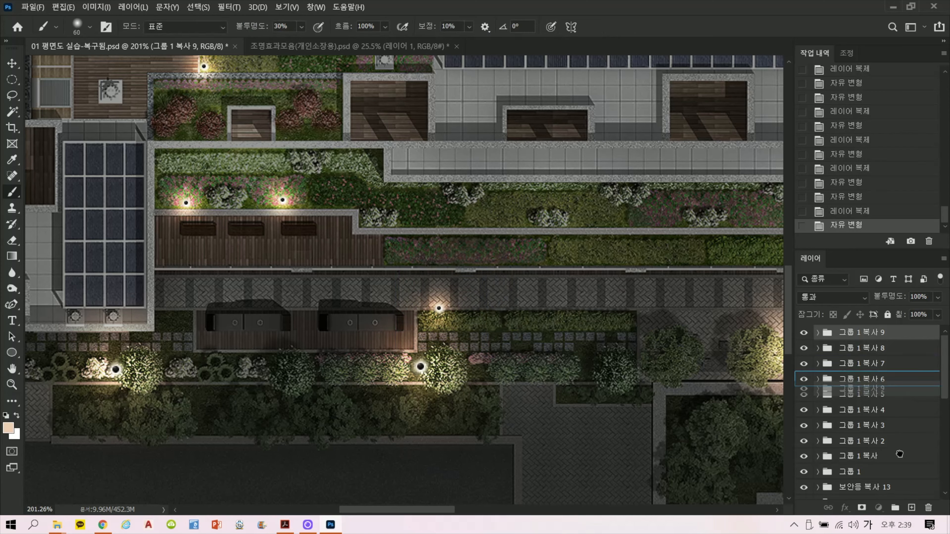
Duplicate the light group and place the copy on the upper edge of the hedge strip, near its middle.
{"action": "key", "text": "ctrl+j"}
{"action": "key", "text": "ctrl+t"}
{"action": "left_click_drag", "start_coordinate": [472, 332], "coordinate": [565, 333]}
{"action": "key", "text": "Return"}
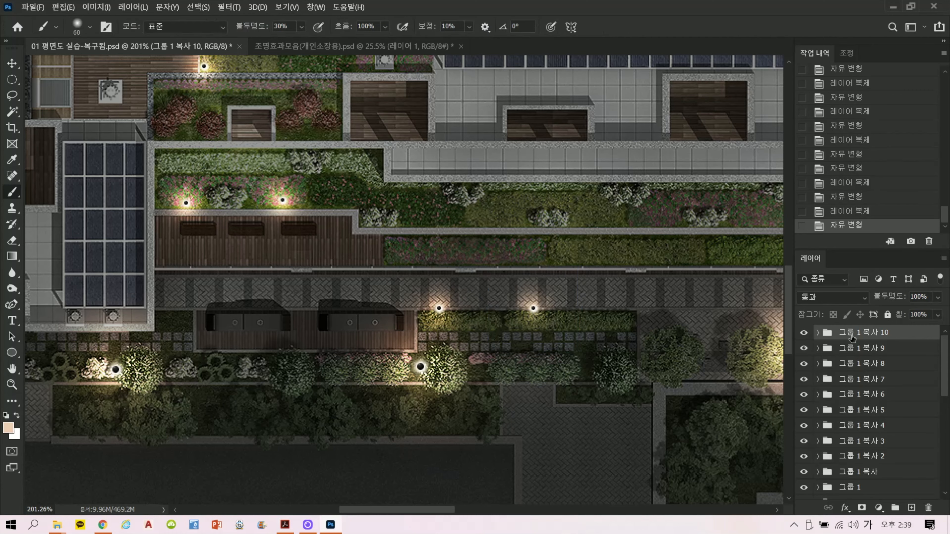
Duplicate the light group once more and place the copy at the right end of the hedge strip.
{"action": "key", "text": "ctrl+j"}
{"action": "key", "text": "ctrl+t"}
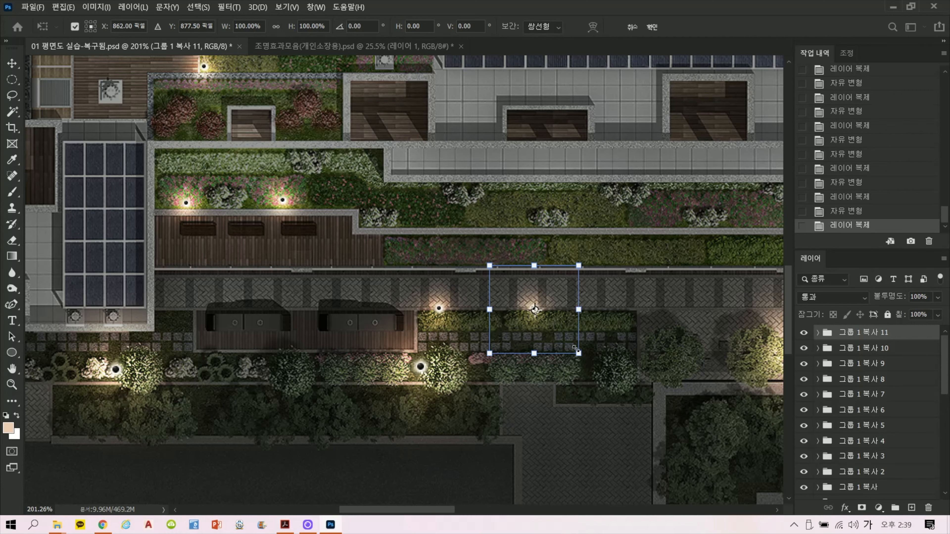
{"action": "left_click_drag", "start_coordinate": [555, 339], "coordinate": [645, 339]}
{"action": "key", "text": "Return"}
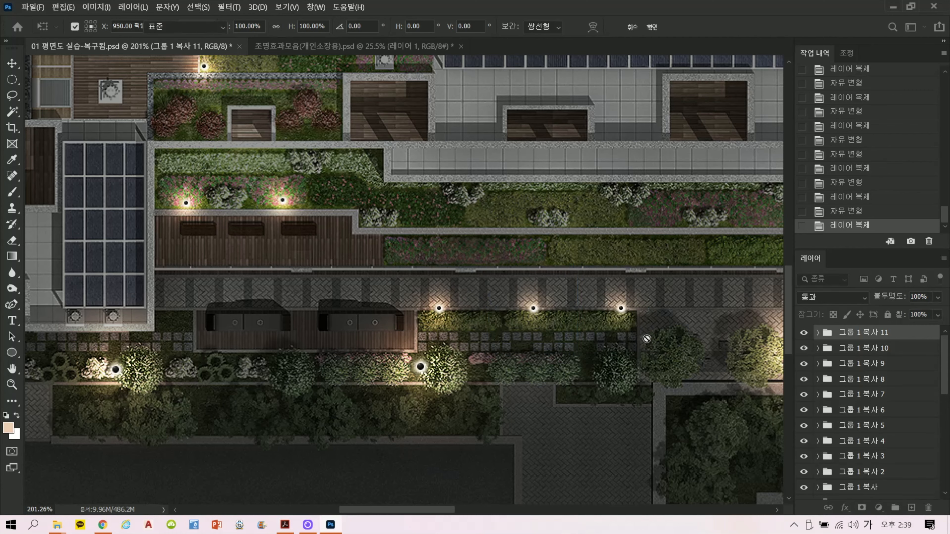
Review the light distribution across the whole plan, including the left building's rooftop garden and the street-side planting.
{"action": "scroll", "coordinate": [527, 322], "scroll_direction": "down", "scroll_amount": 3}
{"action": "mouse_move", "coordinate": [627, 371]}
{"action": "left_mouse_down"}
{"action": "mouse_move", "coordinate": [302, 345]}
{"action": "mouse_move", "coordinate": [566, 335]}
{"action": "mouse_move", "coordinate": [321, 358]}
{"action": "mouse_move", "coordinate": [557, 331]}
{"action": "mouse_move", "coordinate": [520, 361]}
{"action": "mouse_move", "coordinate": [295, 340]}
{"action": "left_mouse_up"}
{"action": "left_click_drag", "start_coordinate": [491, 355], "coordinate": [492, 372]}
{"action": "left_click_drag", "start_coordinate": [565, 381], "coordinate": [399, 390]}
{"action": "scroll", "coordinate": [395, 334], "scroll_direction": "down", "scroll_amount": 5}
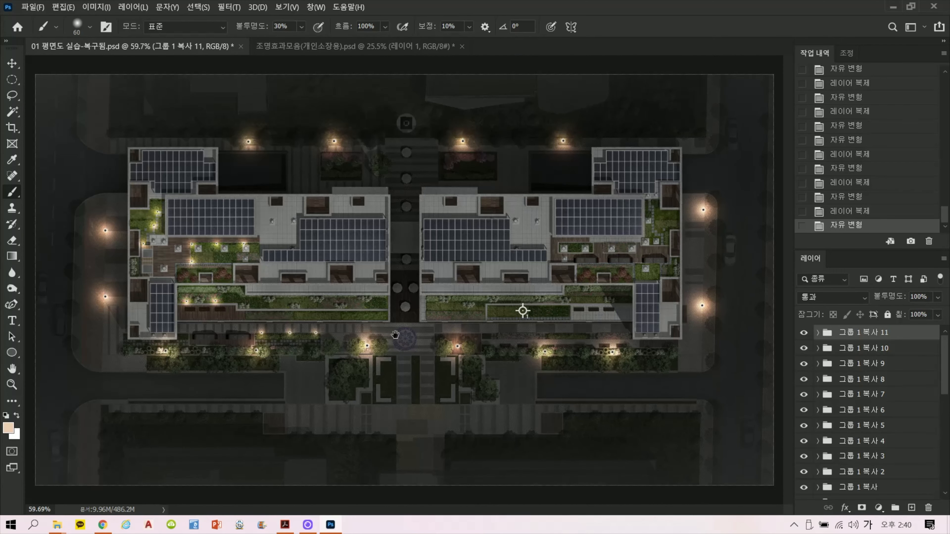
{"action": "scroll", "coordinate": [396, 335], "scroll_direction": "up", "scroll_amount": 3}
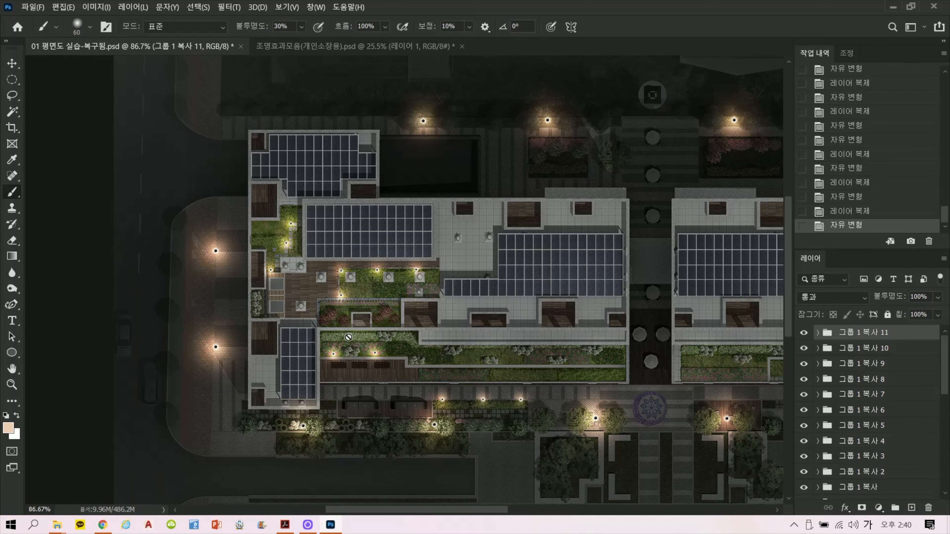
{"action": "scroll", "coordinate": [404, 382], "scroll_direction": "up", "scroll_amount": 2}
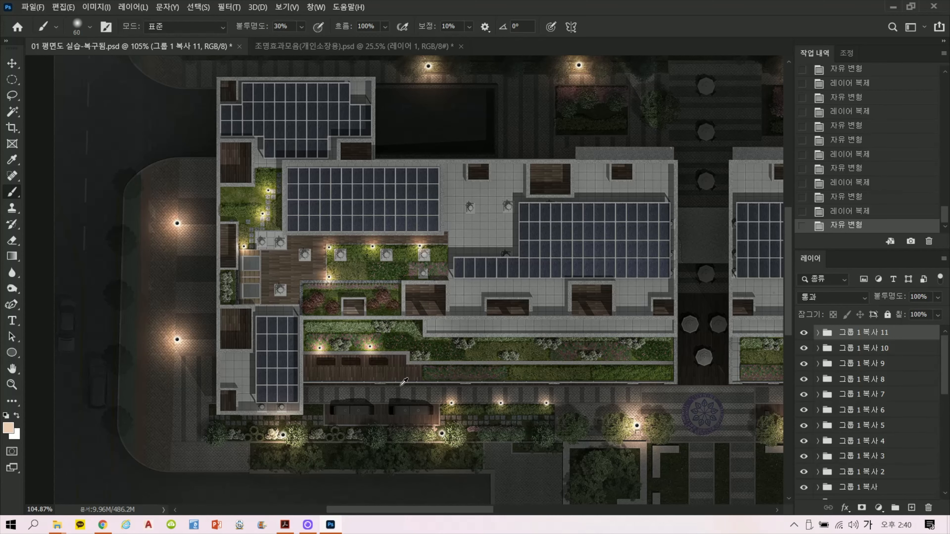
{"action": "left_click_drag", "start_coordinate": [409, 392], "coordinate": [421, 390]}
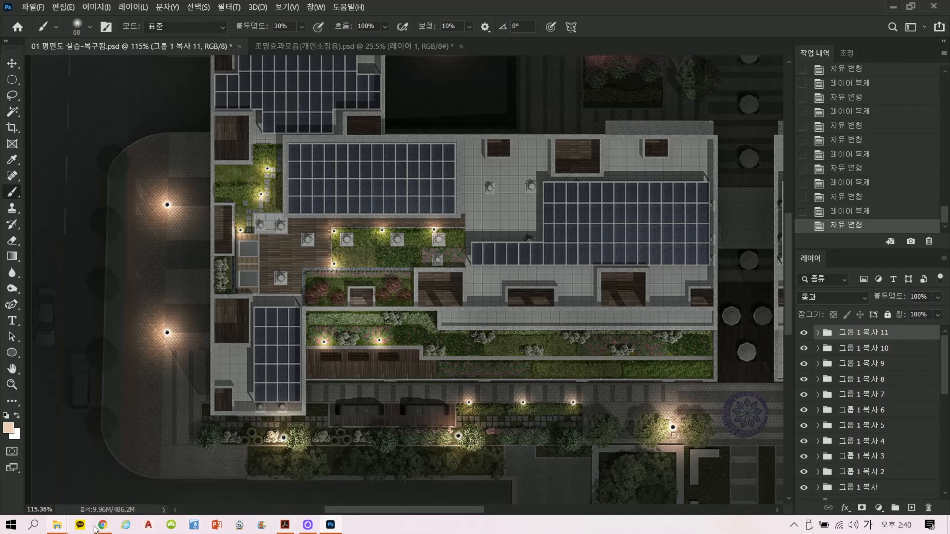
Switch to Chrome and open the Pinterest board "04. Bollard, Pole Lighting" for reference images.
{"action": "left_click", "coordinate": [102, 525]}
{"action": "key", "text": "ctrl+t"}
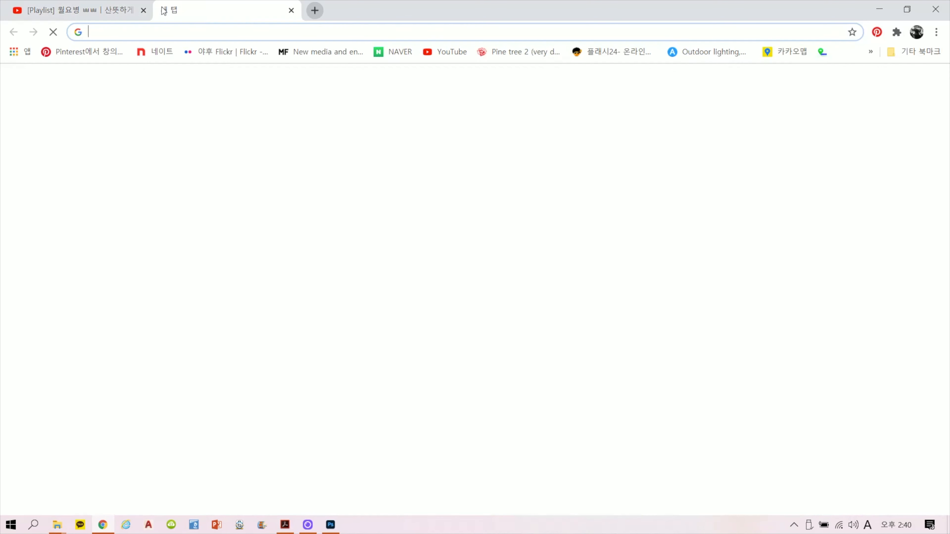
{"action": "left_click", "coordinate": [96, 52]}
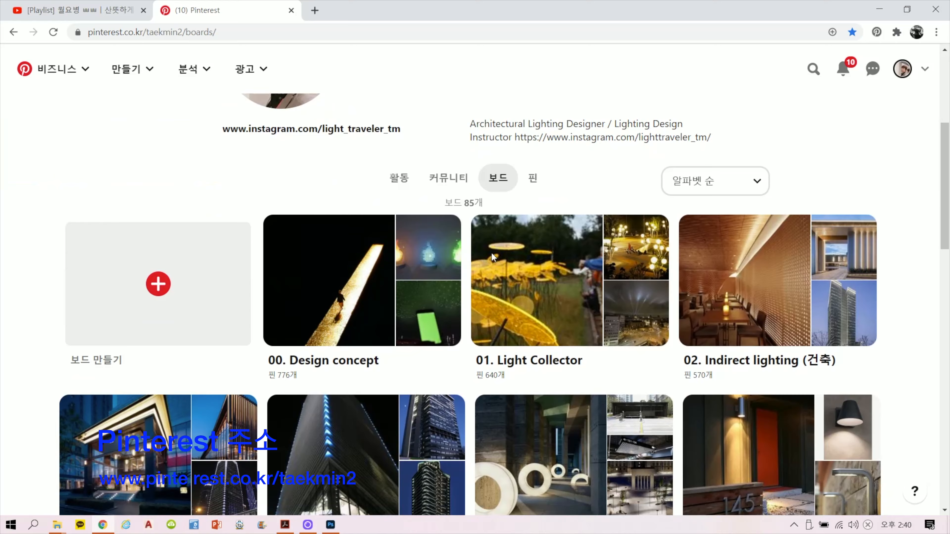
{"action": "scroll", "coordinate": [495, 260], "scroll_direction": "down", "scroll_amount": 1}
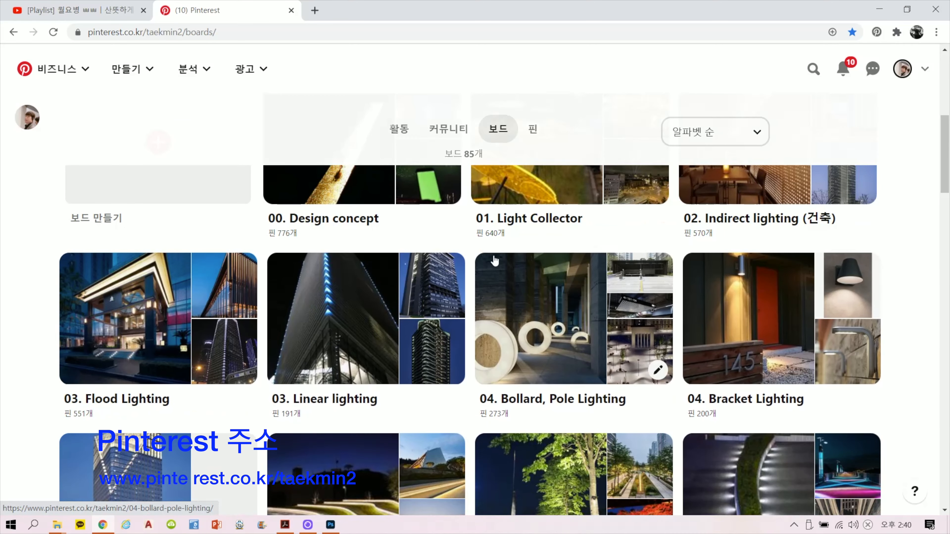
{"action": "left_click", "coordinate": [535, 338]}
{"action": "scroll", "coordinate": [548, 337], "scroll_direction": "down", "scroll_amount": 1}
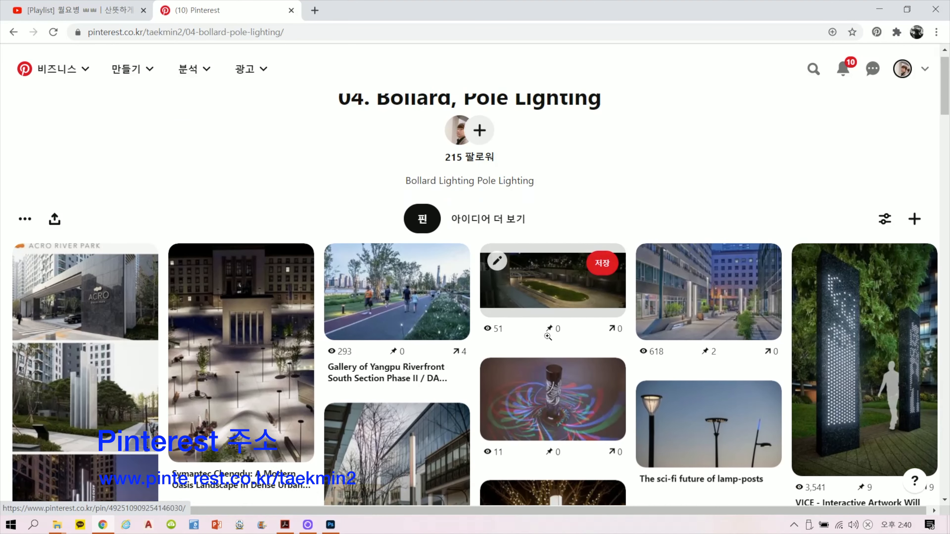
Open the Yangpu Riverfront South Section pin and enlarge the page to examine its path and planting lights.
{"action": "left_click", "coordinate": [415, 268]}
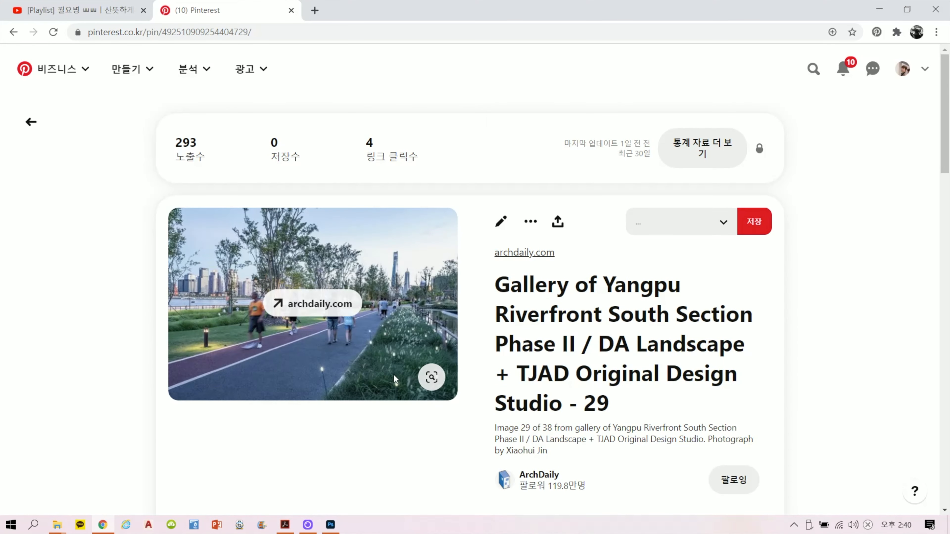
{"action": "key", "text": "ctrl+plus"}
{"action": "key", "text": "ctrl+plus"}
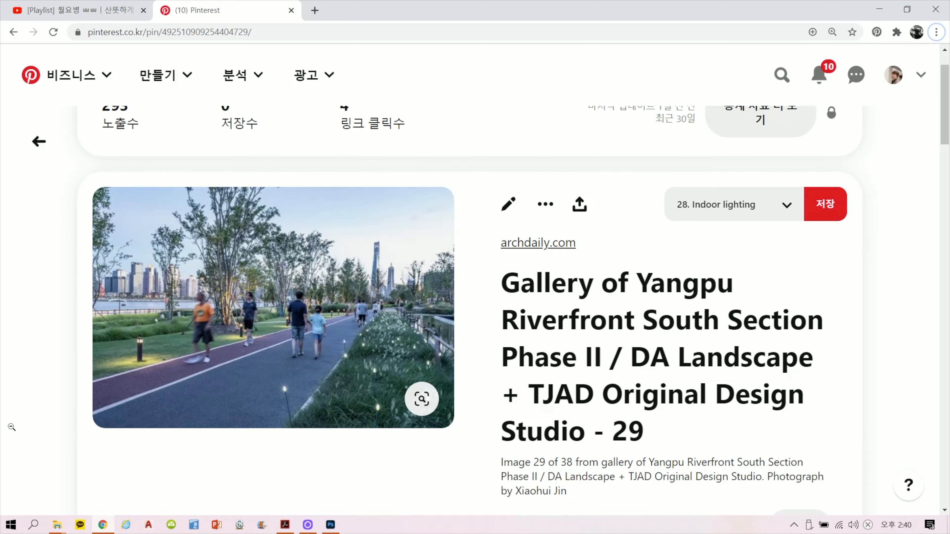
{"action": "scroll", "coordinate": [14, 428], "scroll_direction": "down", "scroll_amount": 2}
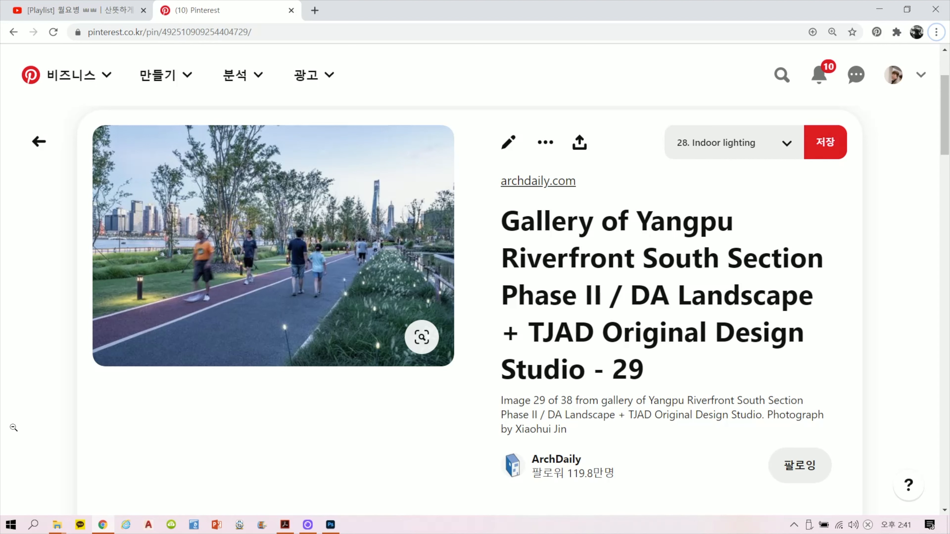
Return to the "04. Bollard, Pole Lighting" board and browse its night-time bollard and pole lighting images.
{"action": "left_click", "coordinate": [39, 142]}
{"action": "scroll", "coordinate": [314, 315], "scroll_direction": "down", "scroll_amount": 7}
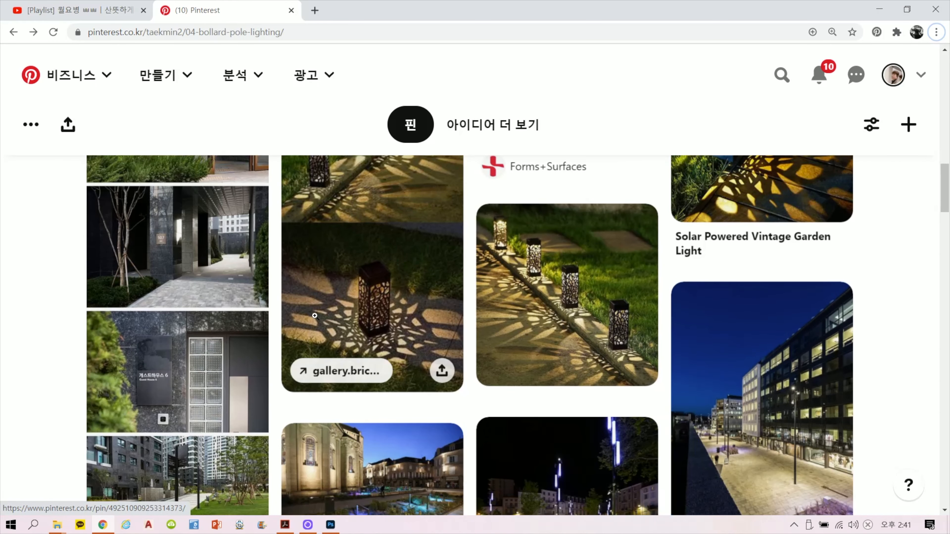
{"action": "scroll", "coordinate": [489, 315], "scroll_direction": "down", "scroll_amount": 8}
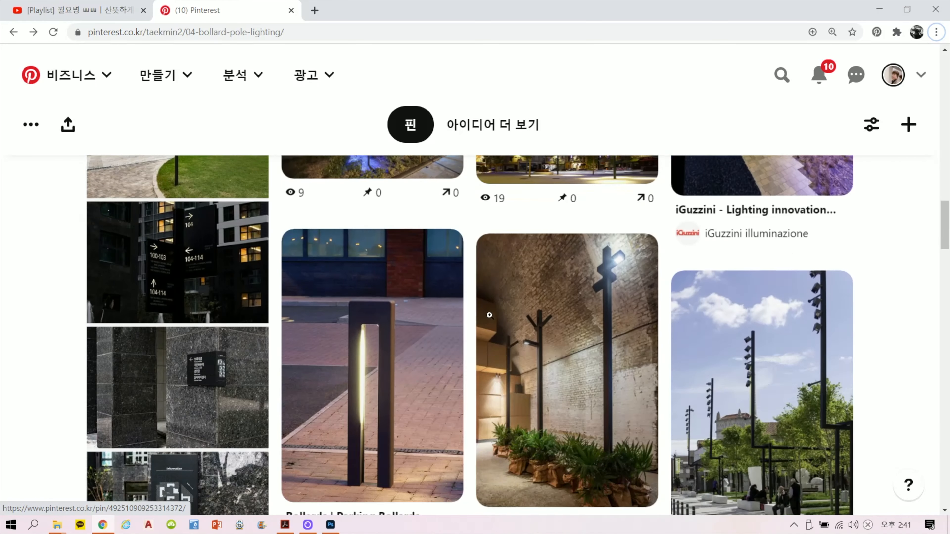
{"action": "scroll", "coordinate": [490, 316], "scroll_direction": "down", "scroll_amount": 8}
{"action": "scroll", "coordinate": [432, 330], "scroll_direction": "down", "scroll_amount": 20}
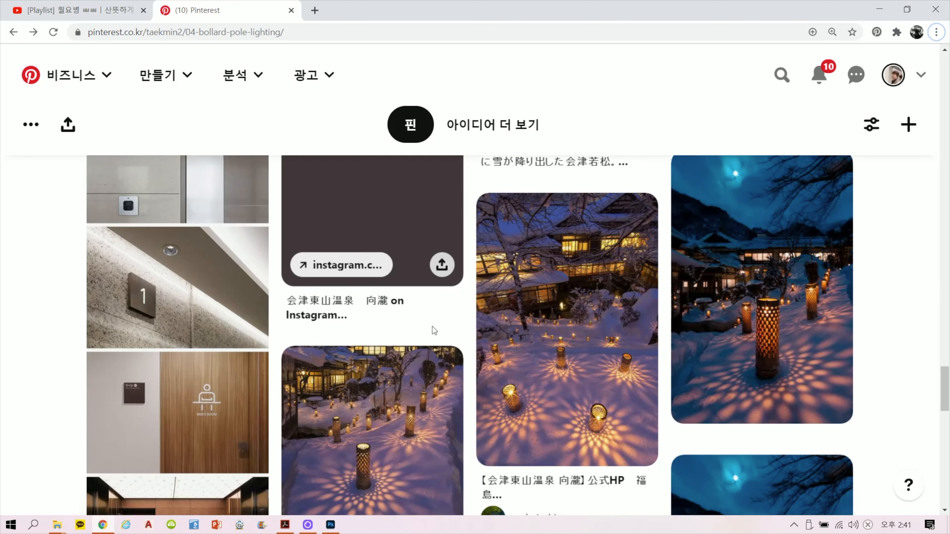
{"action": "scroll", "coordinate": [433, 329], "scroll_direction": "down", "scroll_amount": 7}
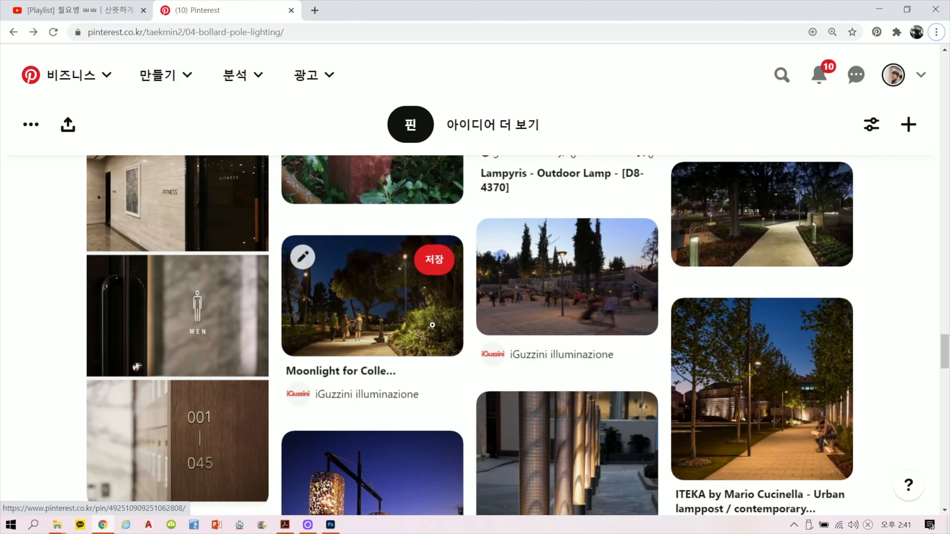
{"action": "scroll", "coordinate": [432, 326], "scroll_direction": "down", "scroll_amount": 8}
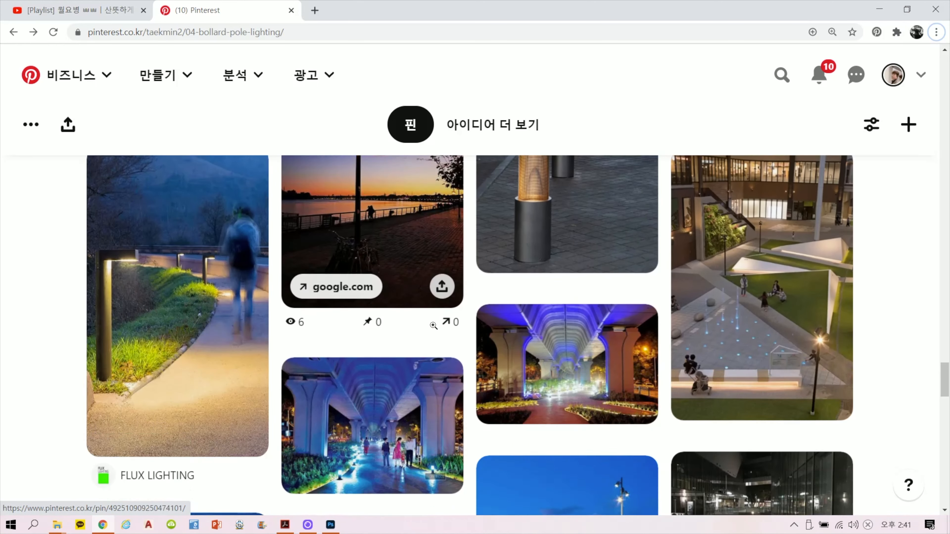
{"action": "scroll", "coordinate": [433, 326], "scroll_direction": "down", "scroll_amount": 10}
Open the TIC Lighting garden path pin, examine how its bollards light the lawn and path, and return to the board.
{"action": "left_click", "coordinate": [433, 325]}
{"action": "scroll", "coordinate": [664, 407], "scroll_direction": "down", "scroll_amount": 4}
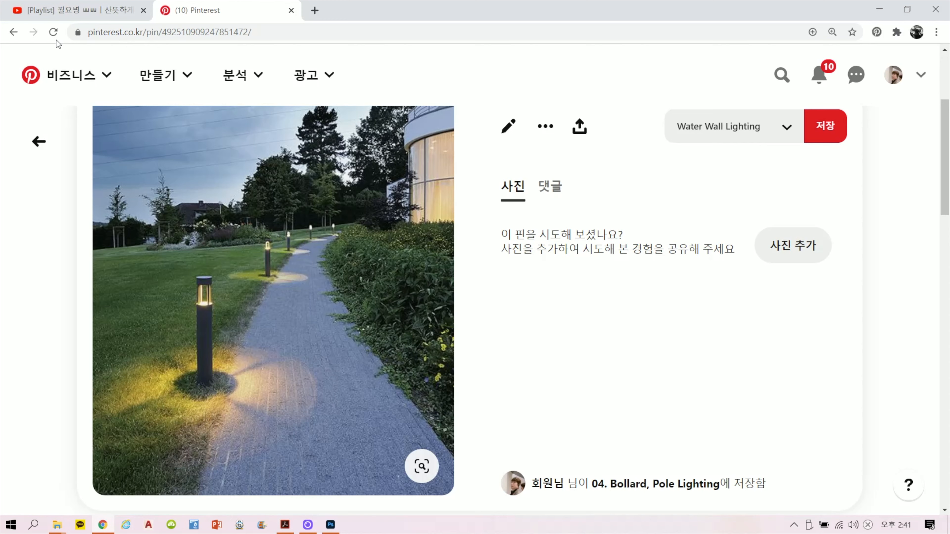
{"action": "left_click", "coordinate": [14, 32]}
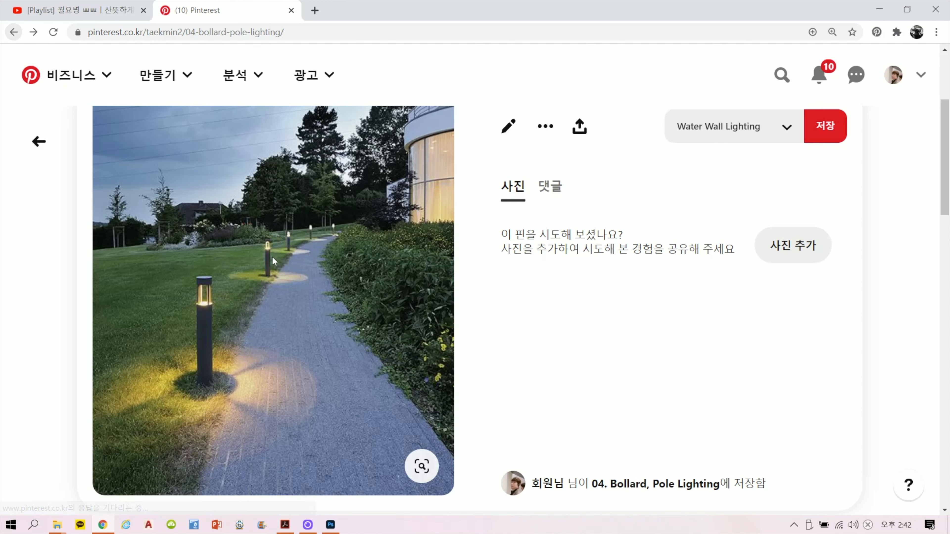
{"action": "scroll", "coordinate": [371, 317], "scroll_direction": "down", "scroll_amount": 1}
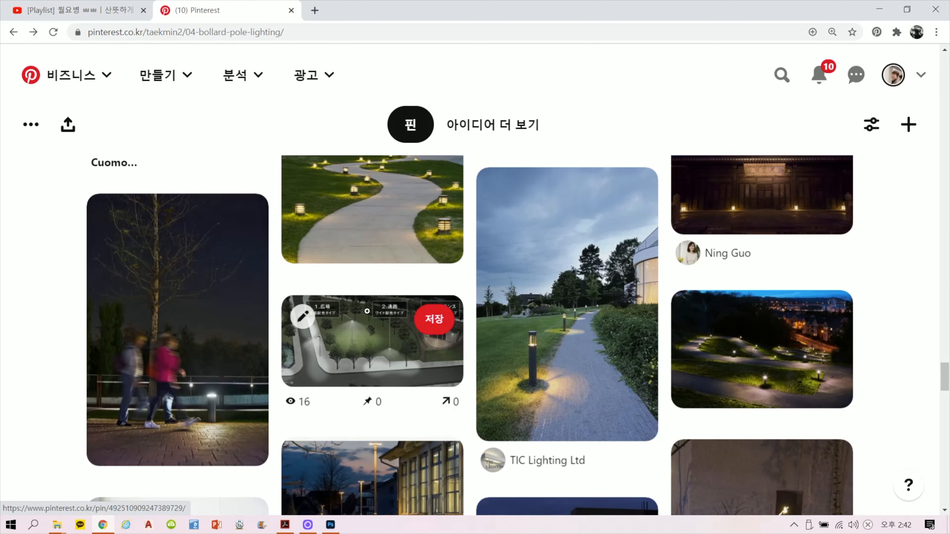
Open the grezu.com pin of the winding path, examine its low lawn lights, and go back to the board.
{"action": "left_click", "coordinate": [381, 223]}
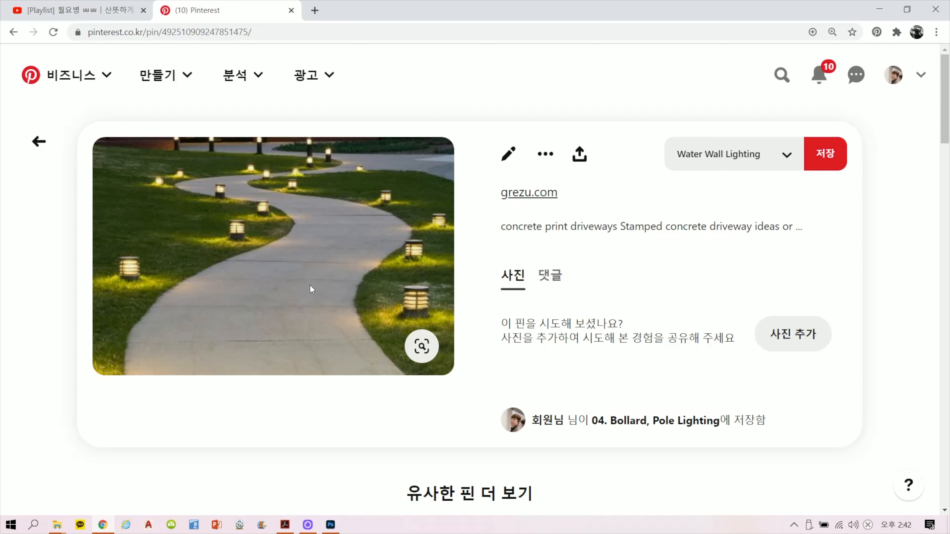
{"action": "mouse_move", "coordinate": [175, 265]}
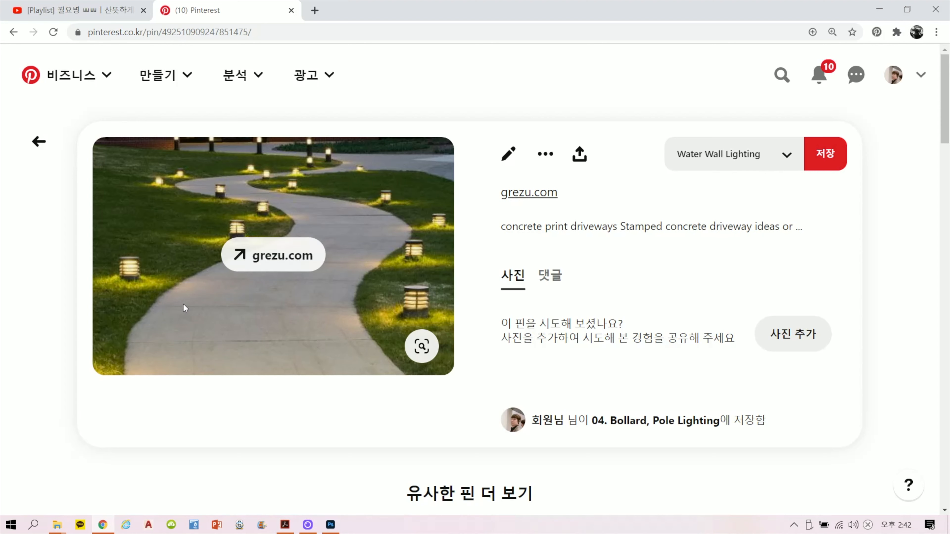
{"action": "left_click", "coordinate": [13, 32]}
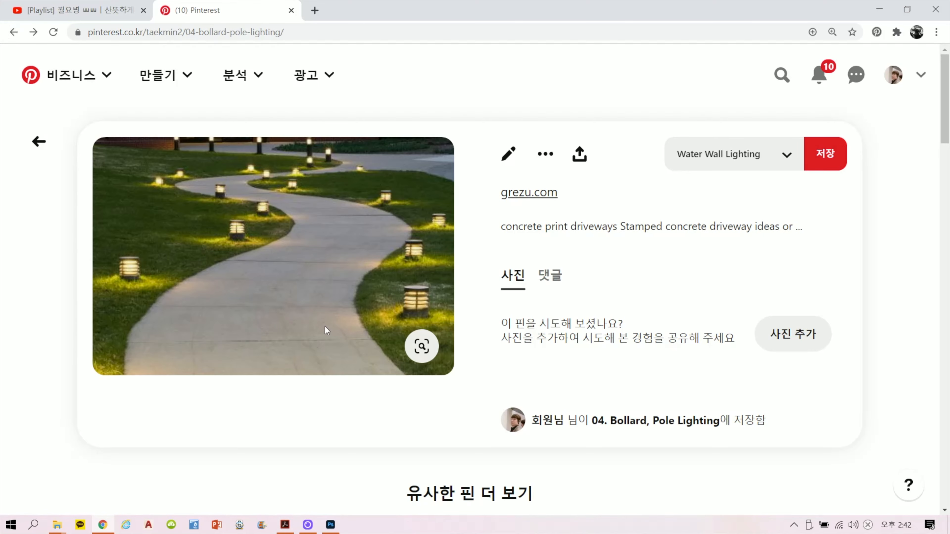
Browse further down the board and open the jungillighting.co.kr pin to examine its bollards' light on the paving.
{"action": "scroll", "coordinate": [329, 340], "scroll_direction": "down", "scroll_amount": 20}
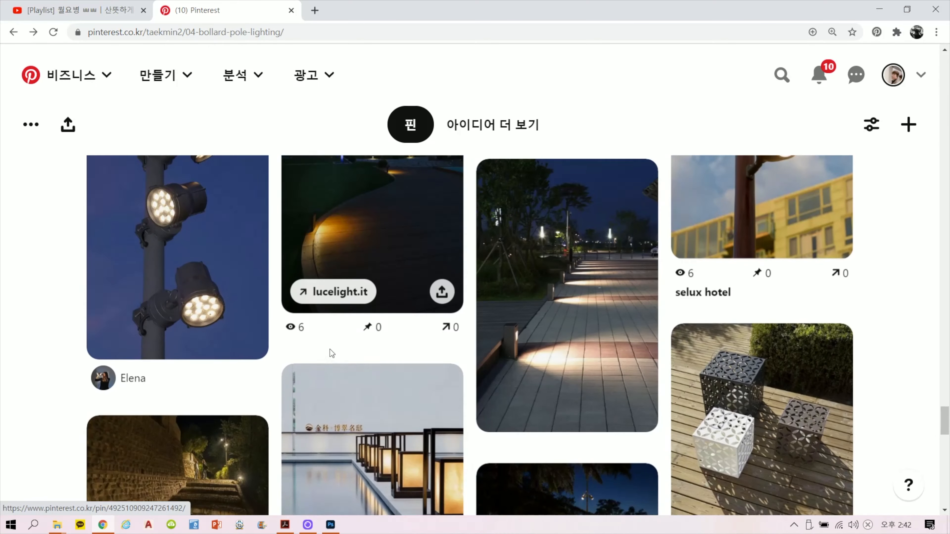
{"action": "scroll", "coordinate": [332, 354], "scroll_direction": "down", "scroll_amount": 4}
{"action": "scroll", "coordinate": [329, 341], "scroll_direction": "up", "scroll_amount": 1}
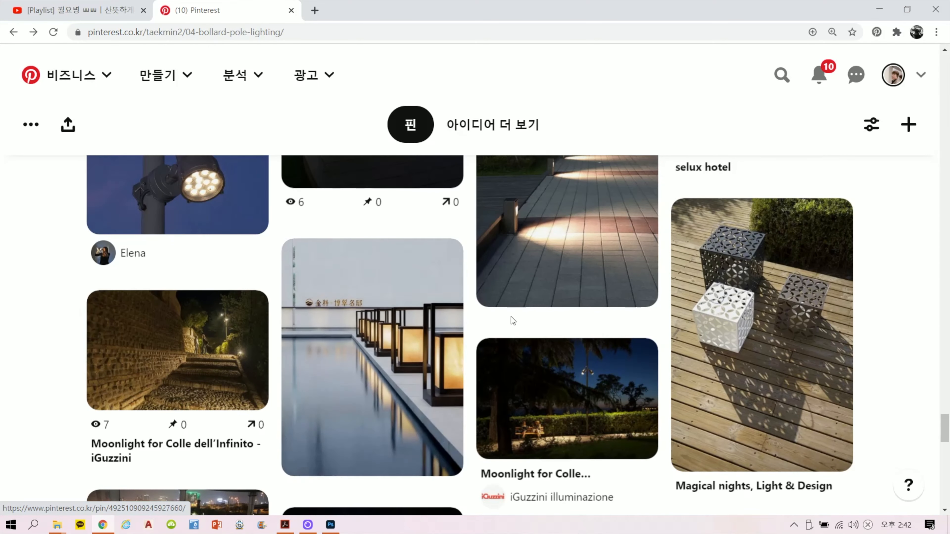
{"action": "scroll", "coordinate": [513, 321], "scroll_direction": "up", "scroll_amount": 3}
{"action": "left_click", "coordinate": [564, 340]}
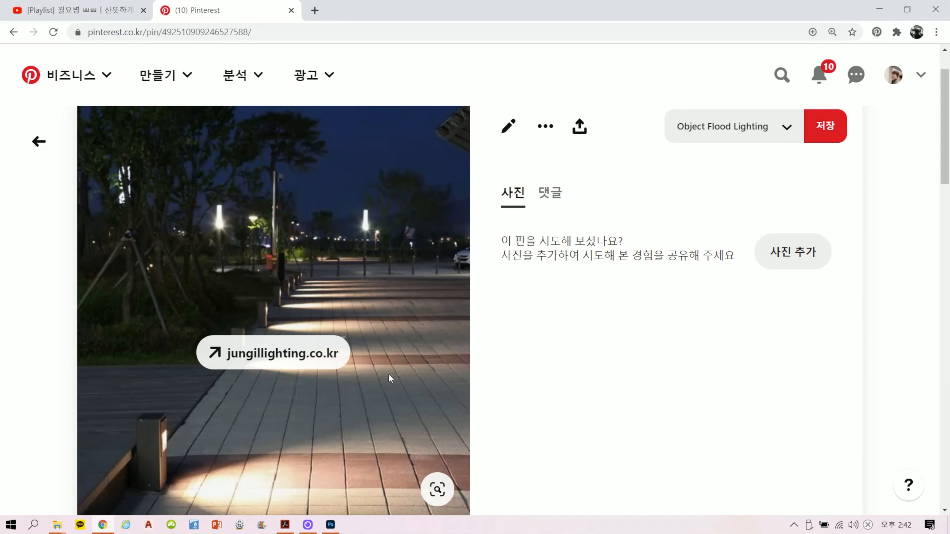
{"action": "scroll", "coordinate": [389, 378], "scroll_direction": "down", "scroll_amount": 3}
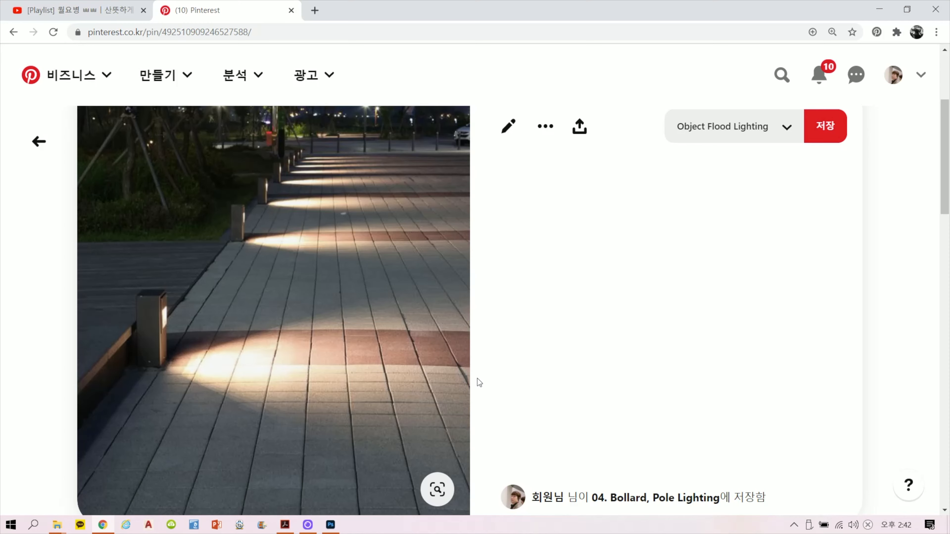
Switch to the lighting effects document in Photoshop, clear the selection, and review the whole set of light samples.
{"action": "left_click", "coordinate": [875, 10]}
{"action": "left_click", "coordinate": [286, 44]}
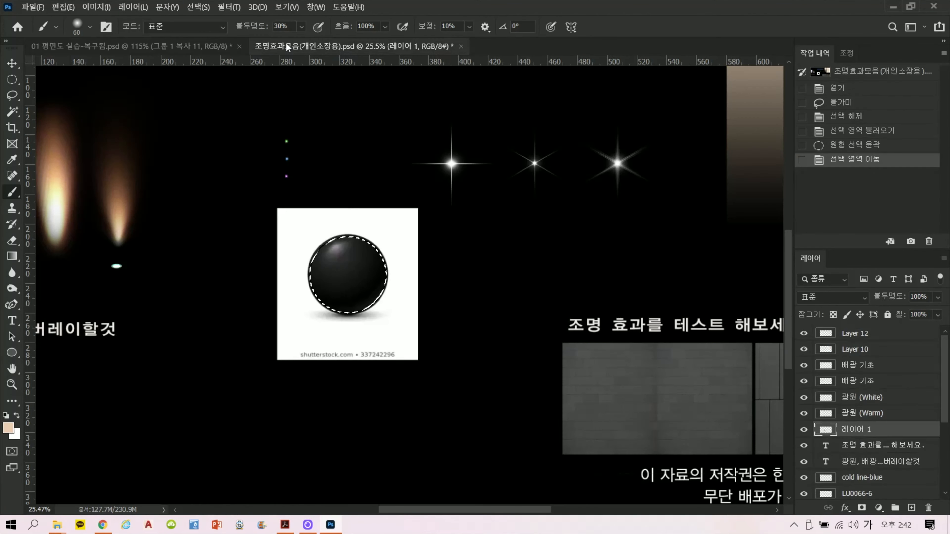
{"action": "left_click_drag", "start_coordinate": [485, 232], "coordinate": [419, 251]}
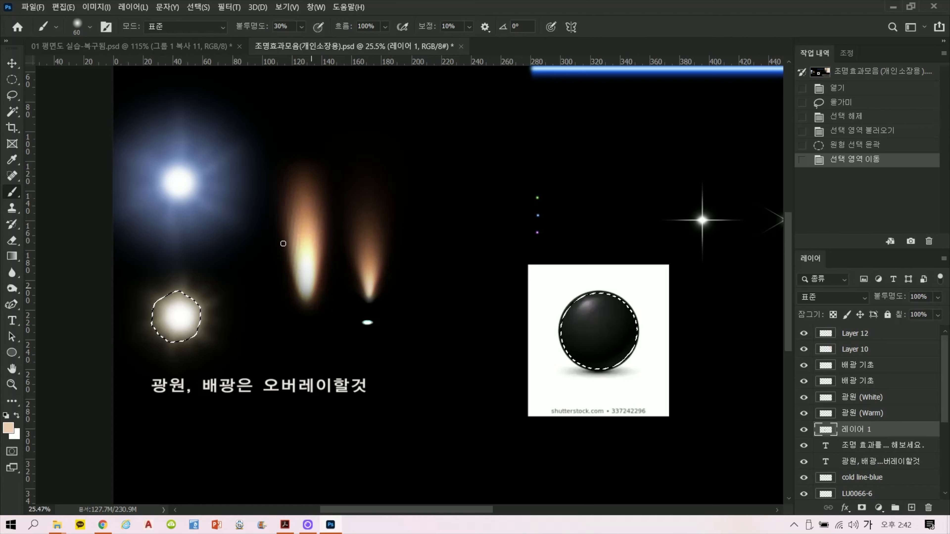
{"action": "key", "text": "ctrl+d"}
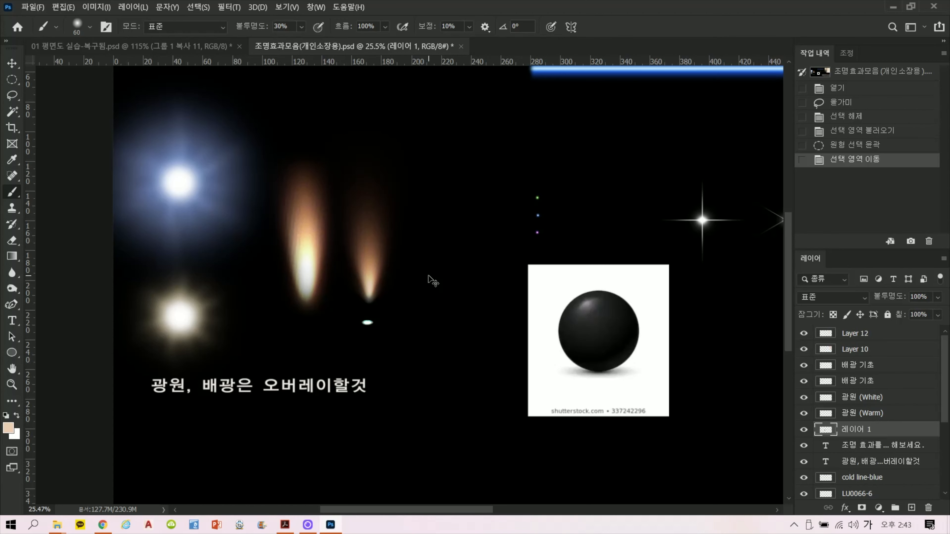
{"action": "left_click_drag", "start_coordinate": [552, 306], "coordinate": [434, 321]}
{"action": "scroll", "coordinate": [437, 308], "scroll_direction": "down", "scroll_amount": 1}
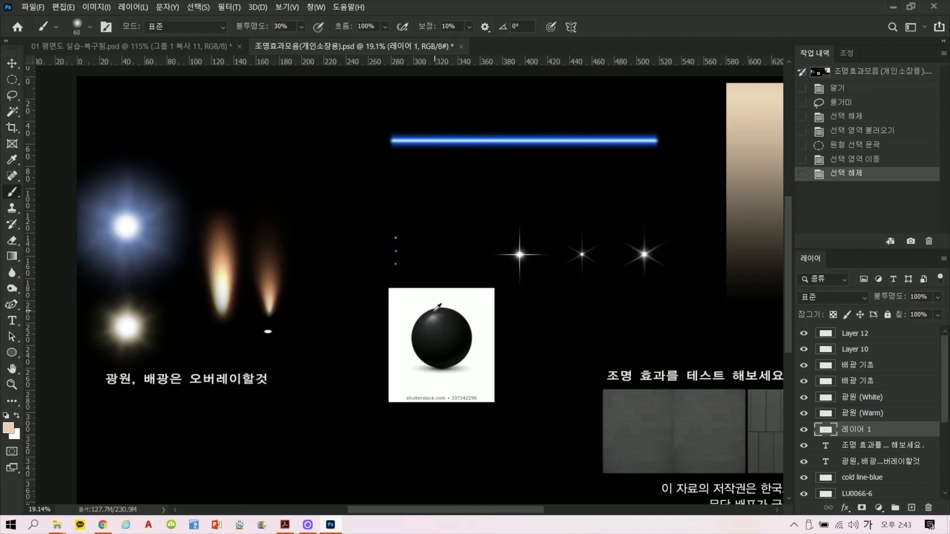
{"action": "scroll", "coordinate": [437, 308], "scroll_direction": "down", "scroll_amount": 1}
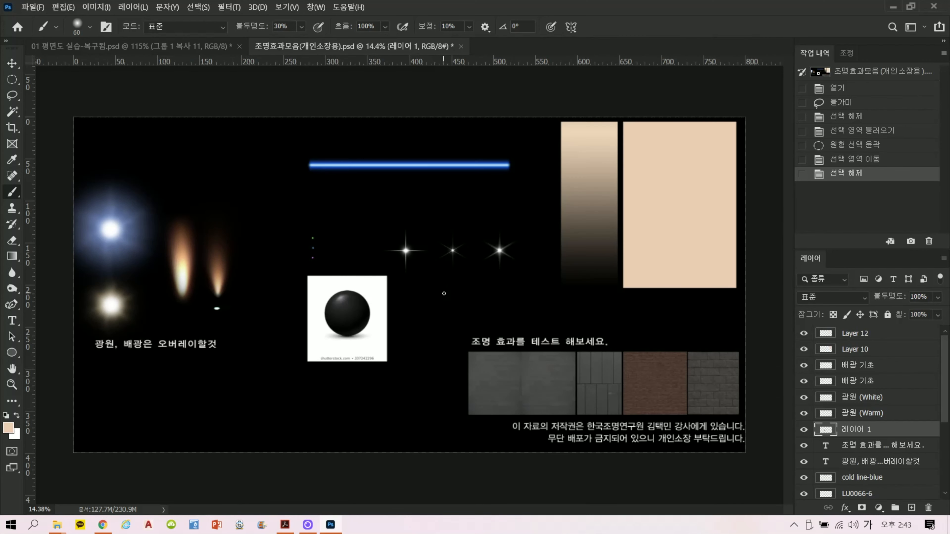
Return to the 01 평면도 실습-복구됨.psd plan and compare the lighting around the left and right buildings.
{"action": "left_click", "coordinate": [202, 47]}
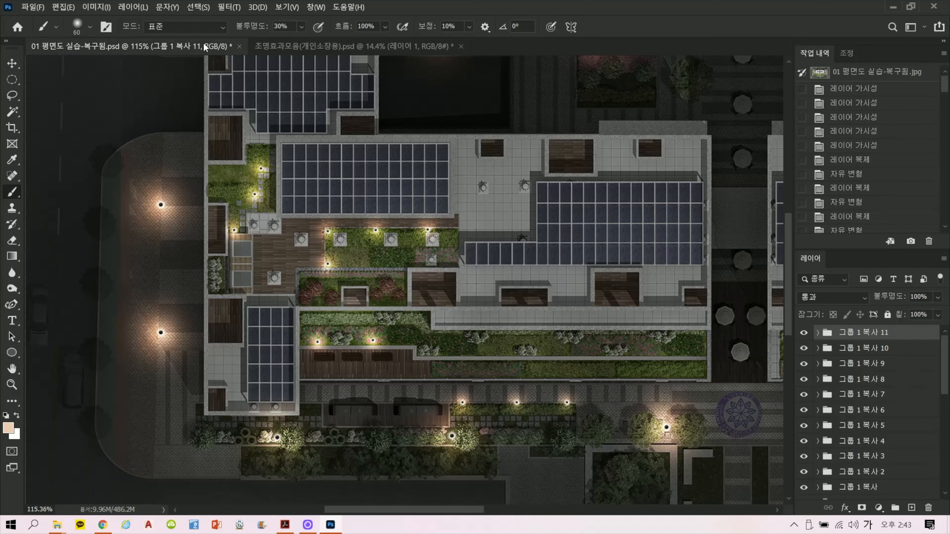
{"action": "scroll", "coordinate": [394, 216], "scroll_direction": "down", "scroll_amount": 1}
{"action": "left_click_drag", "start_coordinate": [669, 265], "coordinate": [488, 273]}
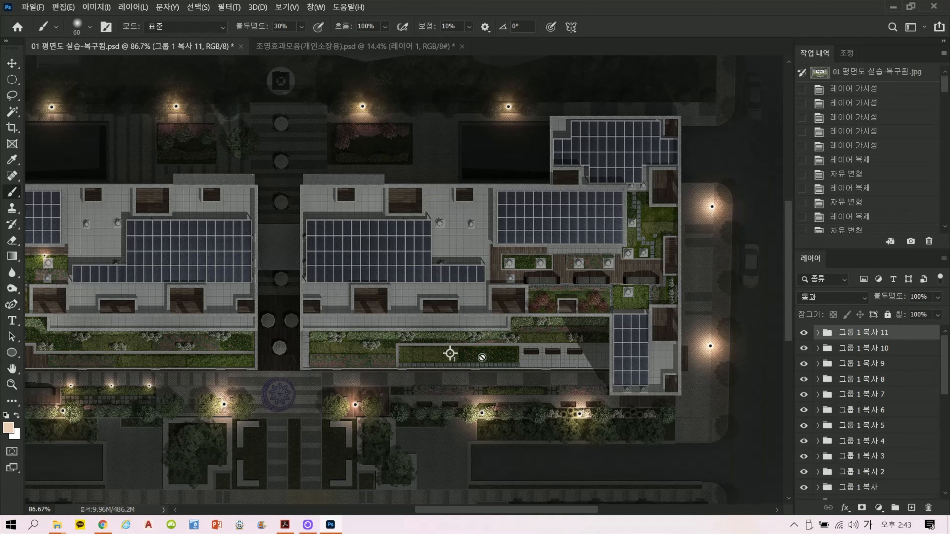
{"action": "left_click_drag", "start_coordinate": [327, 353], "coordinate": [506, 315]}
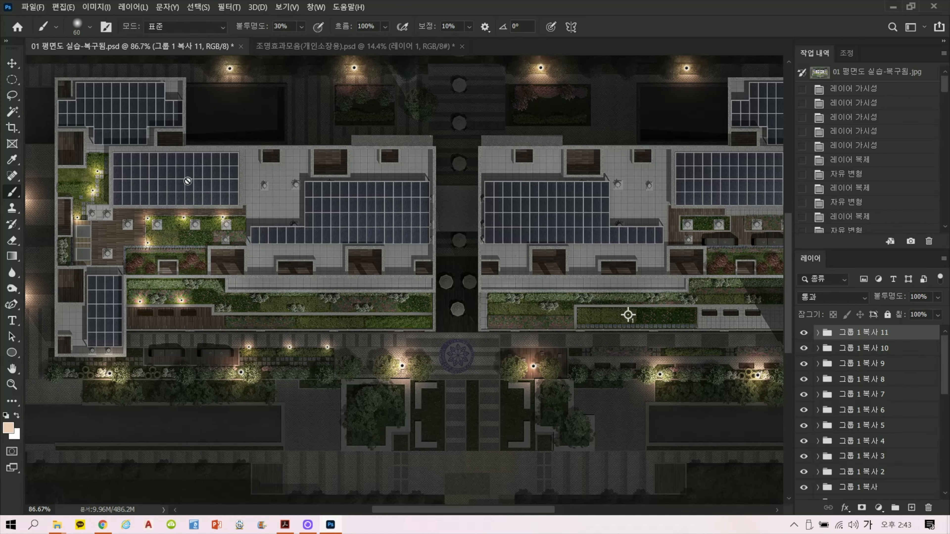
Duplicate the topmost light group and place the copy at the left end of the right building's street-side flower strip.
{"action": "left_click", "coordinate": [12, 95]}
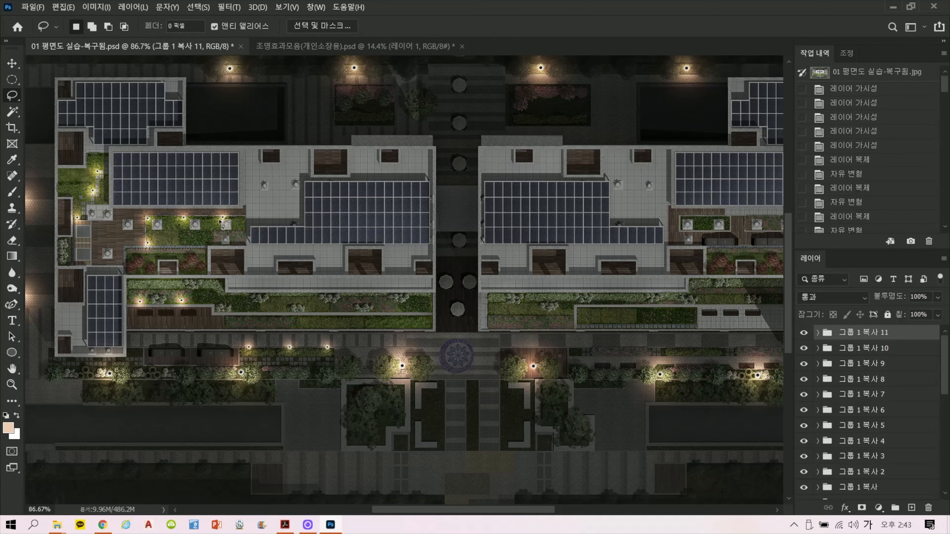
{"action": "left_click_drag", "start_coordinate": [880, 333], "coordinate": [911, 508]}
{"action": "key", "text": "ctrl+t"}
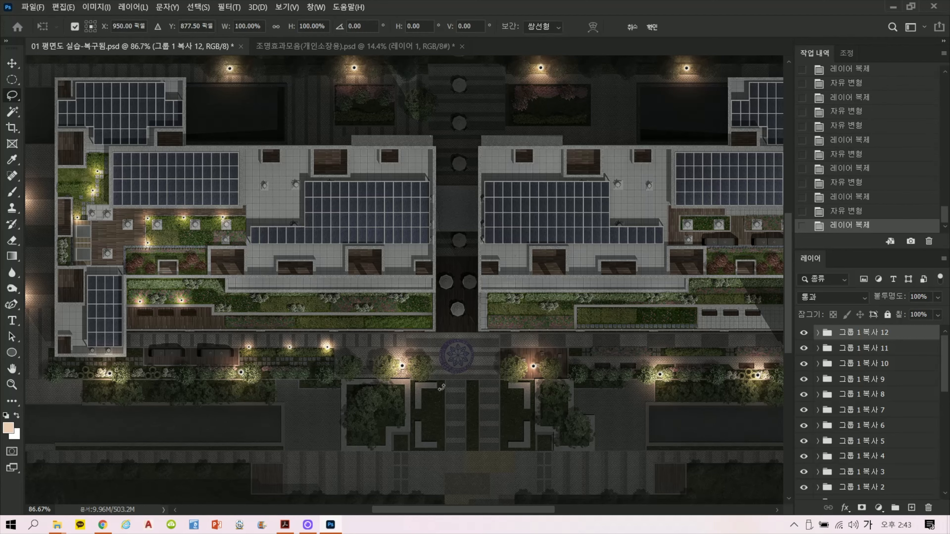
{"action": "left_click_drag", "start_coordinate": [339, 364], "coordinate": [694, 379]}
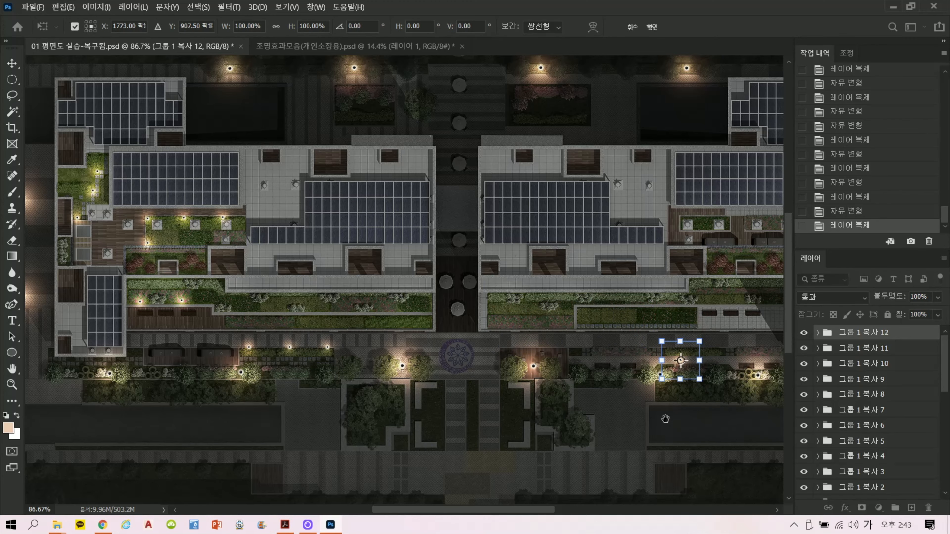
{"action": "left_click_drag", "start_coordinate": [729, 416], "coordinate": [482, 390]}
{"action": "scroll", "coordinate": [478, 371], "scroll_direction": "up", "scroll_amount": 3}
{"action": "scroll", "coordinate": [460, 363], "scroll_direction": "up", "scroll_amount": 5}
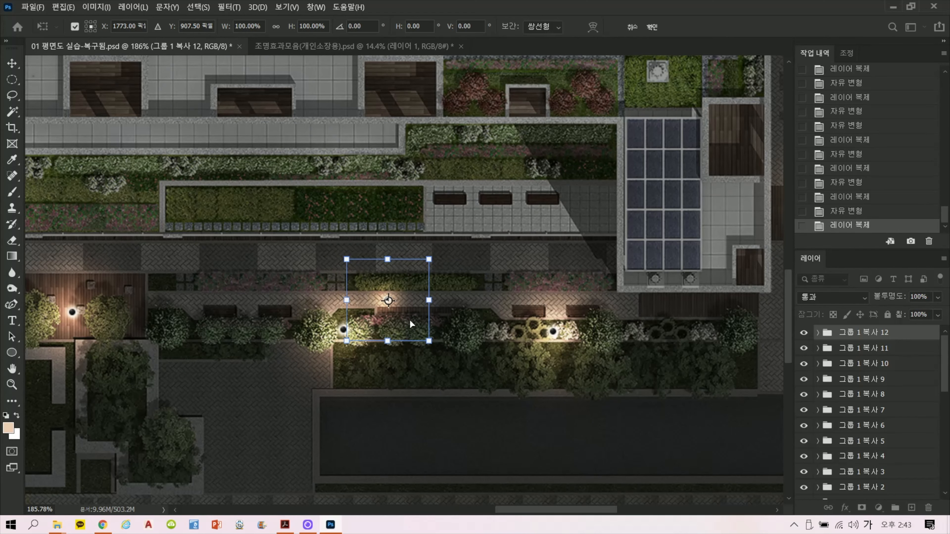
{"action": "left_click_drag", "start_coordinate": [414, 317], "coordinate": [363, 329]}
{"action": "mouse_move", "coordinate": [303, 327]}
{"action": "left_mouse_down"}
{"action": "mouse_move", "coordinate": [823, 361]}
{"action": "mouse_move", "coordinate": [349, 348]}
{"action": "mouse_move", "coordinate": [379, 319]}
{"action": "mouse_move", "coordinate": [258, 307]}
{"action": "left_mouse_up"}
{"action": "key", "text": "Return"}
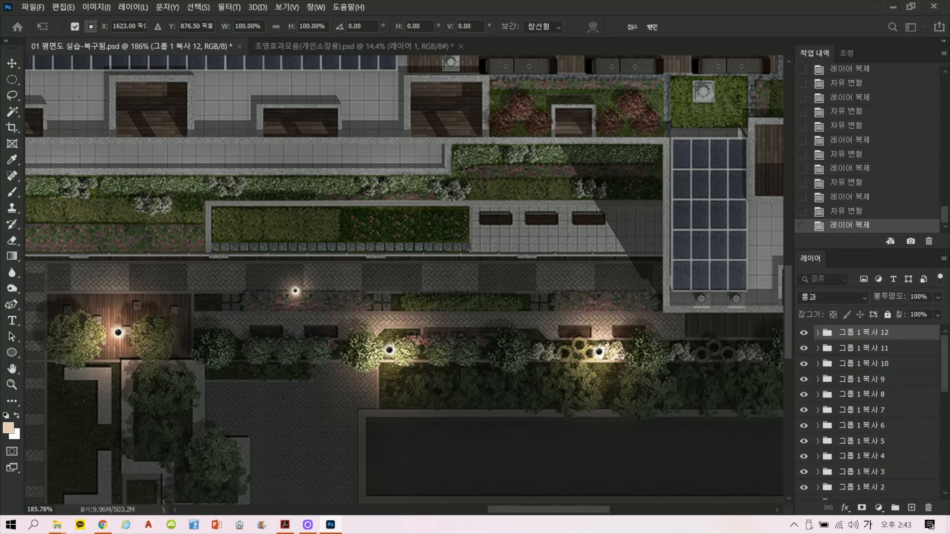
Duplicate the light group and place the copy on the hedge in the middle of the right building's street-side strip.
{"action": "key", "text": "l"}
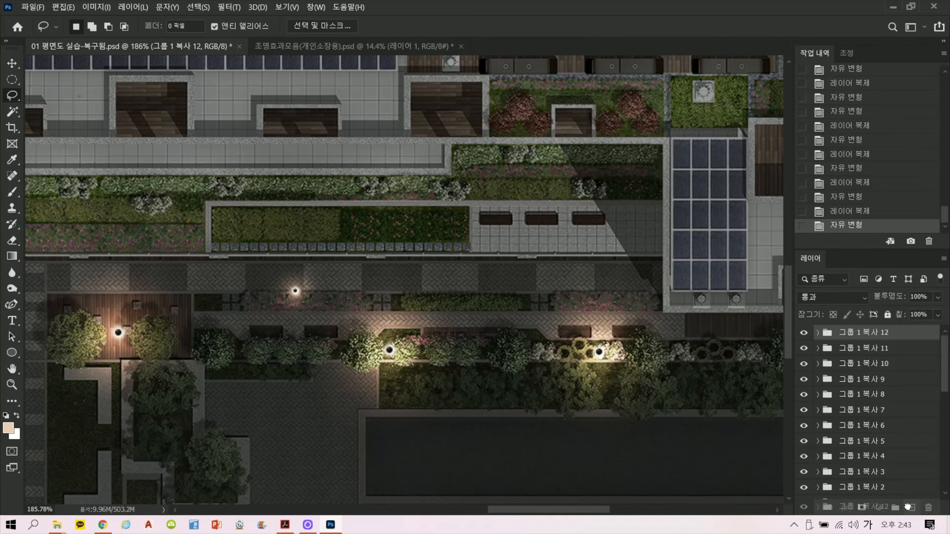
{"action": "key", "text": "ctrl+j"}
{"action": "key", "text": "ctrl+t"}
{"action": "left_click_drag", "start_coordinate": [312, 314], "coordinate": [475, 320]}
{"action": "key", "text": "Return"}
Duplicate the light group again and place the copy on the flower bed at the right end of the street-side strip.
{"action": "key", "text": "l"}
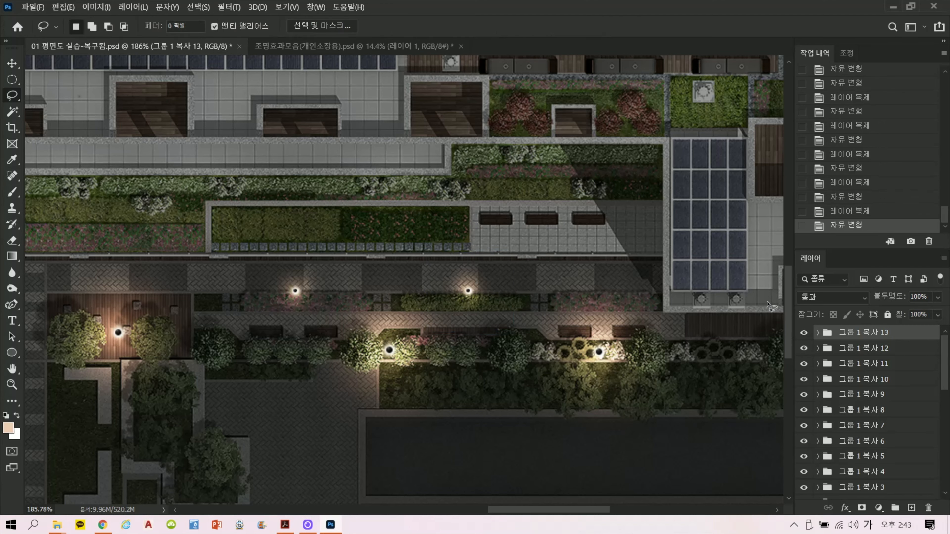
{"action": "key", "text": "ctrl+j"}
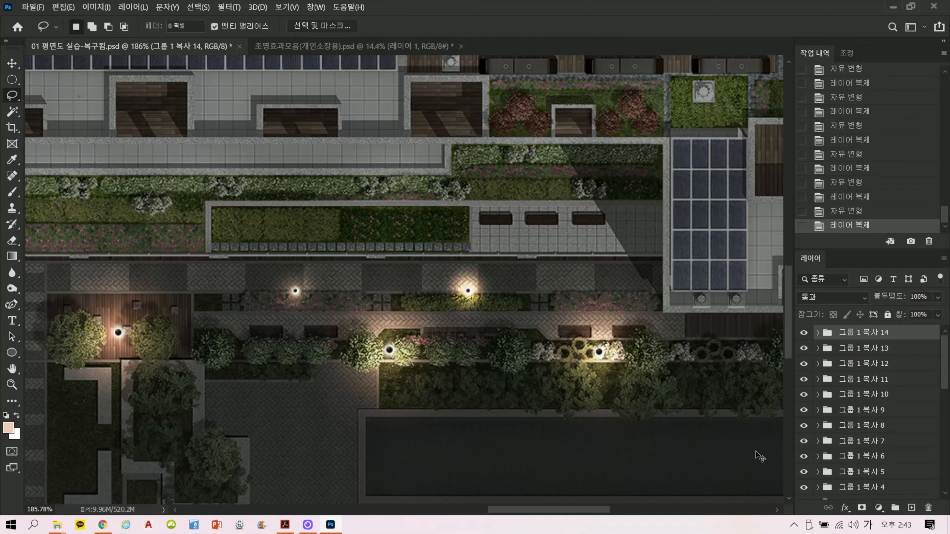
{"action": "key", "text": "ctrl+t"}
{"action": "left_click_drag", "start_coordinate": [487, 317], "coordinate": [625, 322]}
{"action": "key", "text": "Return"}
Duplicate the light group and place the copy in the right building's rooftop planting, behind the left side of the bench row.
{"action": "mouse_move", "coordinate": [645, 246]}
{"action": "left_mouse_down"}
{"action": "mouse_move", "coordinate": [344, 277]}
{"action": "mouse_move", "coordinate": [476, 339]}
{"action": "left_mouse_up"}
{"action": "left_click_drag", "start_coordinate": [864, 332], "coordinate": [910, 508]}
{"action": "key", "text": "ctrl+t"}
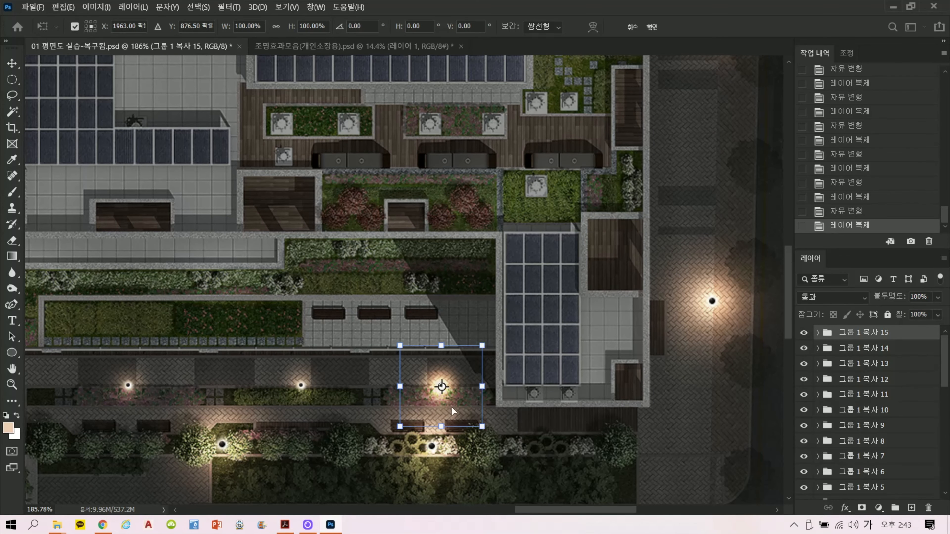
{"action": "left_click_drag", "start_coordinate": [451, 406], "coordinate": [350, 311]}
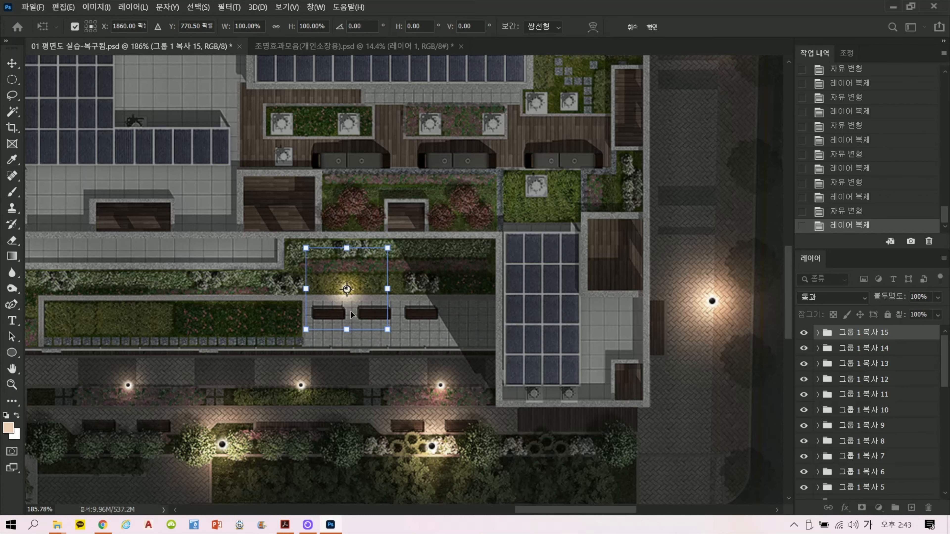
{"action": "key", "text": "Return"}
Duplicate the light group and place the copy in the same rooftop planting, level with the last one, beyond the rightmost bench.
{"action": "mouse_move", "coordinate": [863, 339]}
{"action": "left_mouse_down"}
{"action": "mouse_move", "coordinate": [890, 476]}
{"action": "mouse_move", "coordinate": [910, 508]}
{"action": "left_mouse_up"}
{"action": "key", "text": "ctrl+t"}
{"action": "left_click_drag", "start_coordinate": [367, 312], "coordinate": [463, 309]}
{"action": "key", "text": "Return"}
Duplicate the light group and place the copy where the stepping stones meet the wooden deck in the right building's rooftop garden.
{"action": "scroll", "coordinate": [464, 296], "scroll_direction": "down", "scroll_amount": 3}
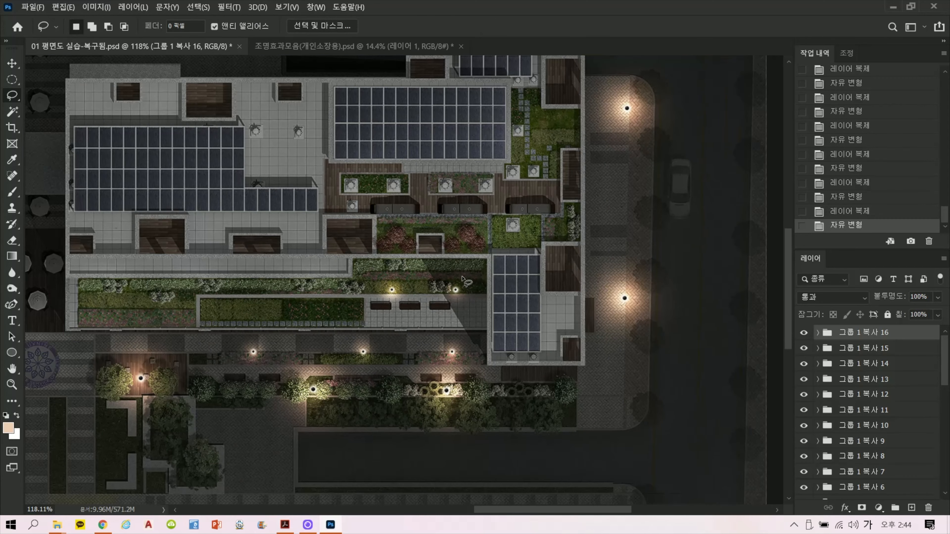
{"action": "left_click_drag", "start_coordinate": [452, 249], "coordinate": [578, 303]}
{"action": "left_click_drag", "start_coordinate": [872, 337], "coordinate": [912, 508]}
{"action": "key", "text": "ctrl+t"}
{"action": "left_click_drag", "start_coordinate": [604, 363], "coordinate": [682, 233]}
{"action": "scroll", "coordinate": [671, 203], "scroll_direction": "up", "scroll_amount": 5}
{"action": "key", "text": "alt+space"}
{"action": "key", "text": "Escape"}
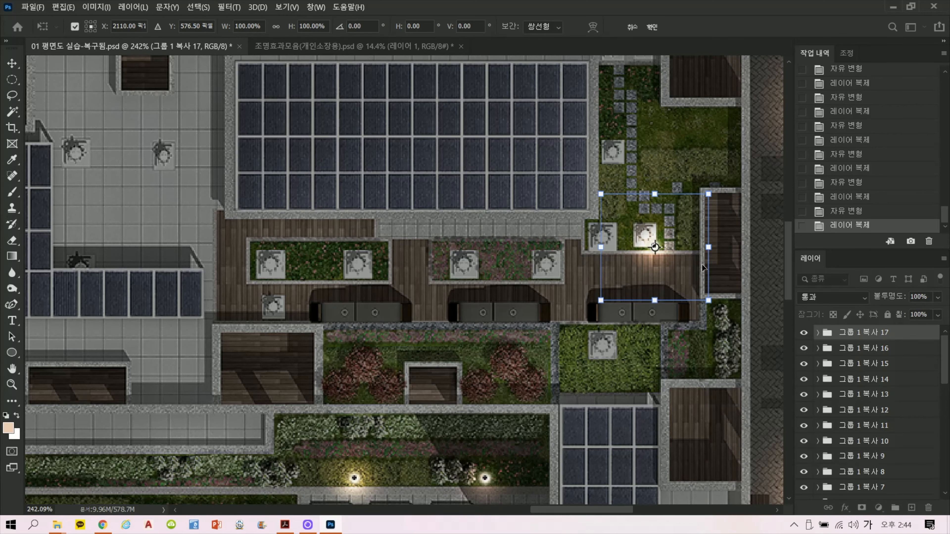
{"action": "mouse_move", "coordinate": [706, 262]}
{"action": "left_mouse_down"}
{"action": "mouse_move", "coordinate": [665, 378]}
{"action": "mouse_move", "coordinate": [633, 340]}
{"action": "mouse_move", "coordinate": [650, 379]}
{"action": "left_mouse_up"}
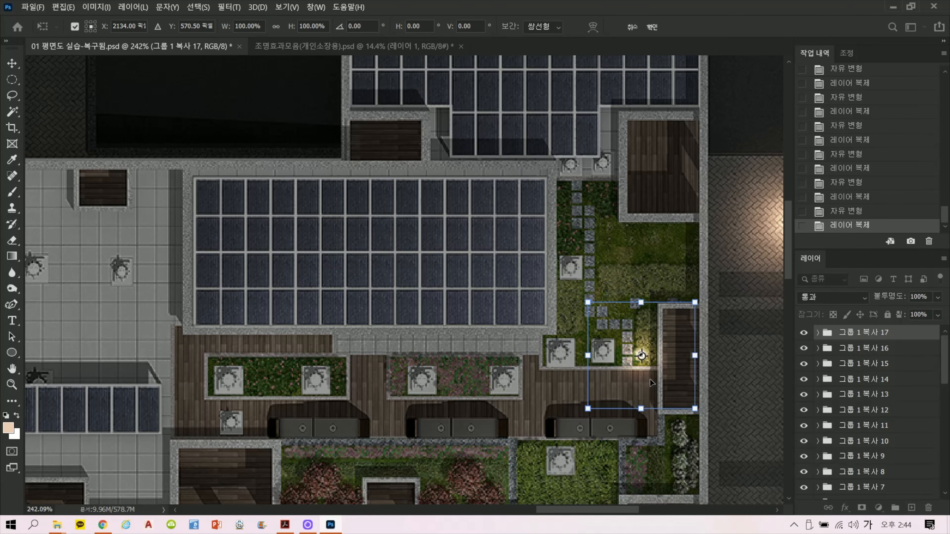
{"action": "key", "text": "Return"}
{"action": "key", "text": "l"}
Duplicate the light group and place the copy on the lawn beside the bend in the stepping-stone path.
{"action": "left_click_drag", "start_coordinate": [865, 338], "coordinate": [913, 508]}
{"action": "key", "text": "ctrl+t"}
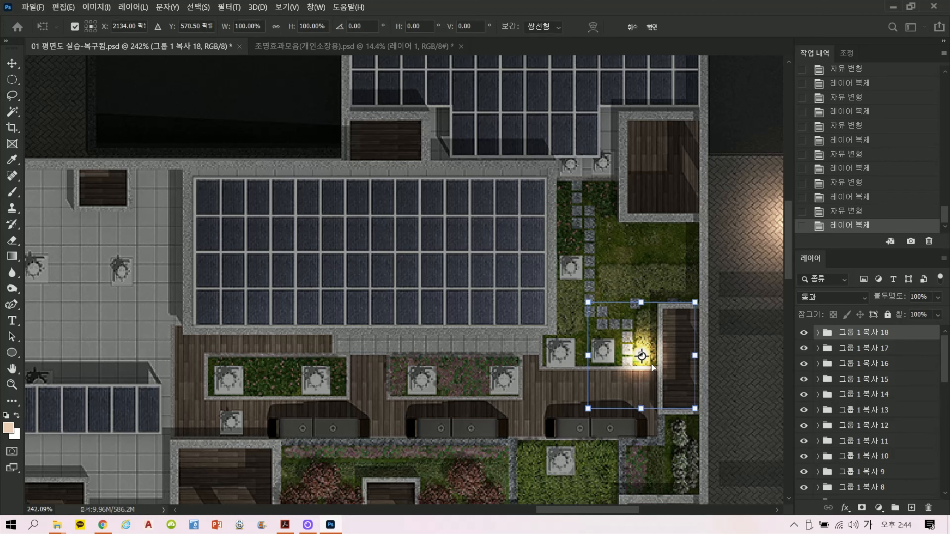
{"action": "left_click_drag", "start_coordinate": [654, 365], "coordinate": [610, 308]}
{"action": "key", "text": "Return"}
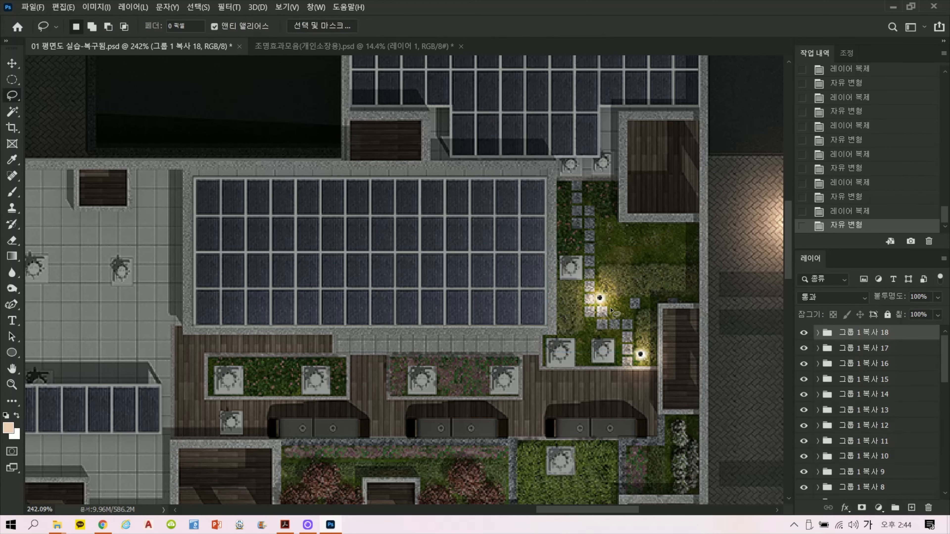
Duplicate the light group again and place the copy farther up the stepping-stone path, beside the wood-floored roof box.
{"action": "mouse_move", "coordinate": [857, 333]}
{"action": "left_mouse_down"}
{"action": "mouse_move", "coordinate": [894, 483]}
{"action": "mouse_move", "coordinate": [912, 509]}
{"action": "left_mouse_up"}
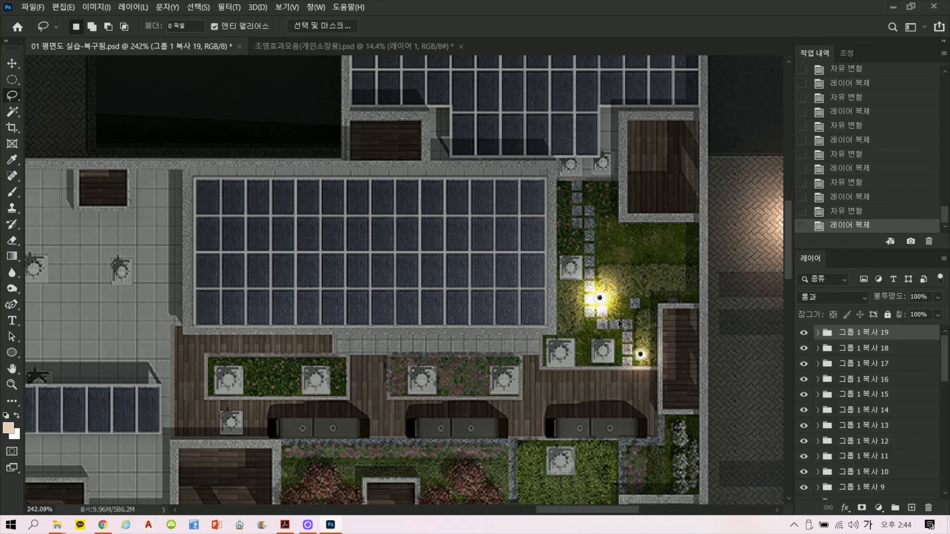
{"action": "key", "text": "ctrl+t"}
{"action": "left_click_drag", "start_coordinate": [605, 300], "coordinate": [605, 219]}
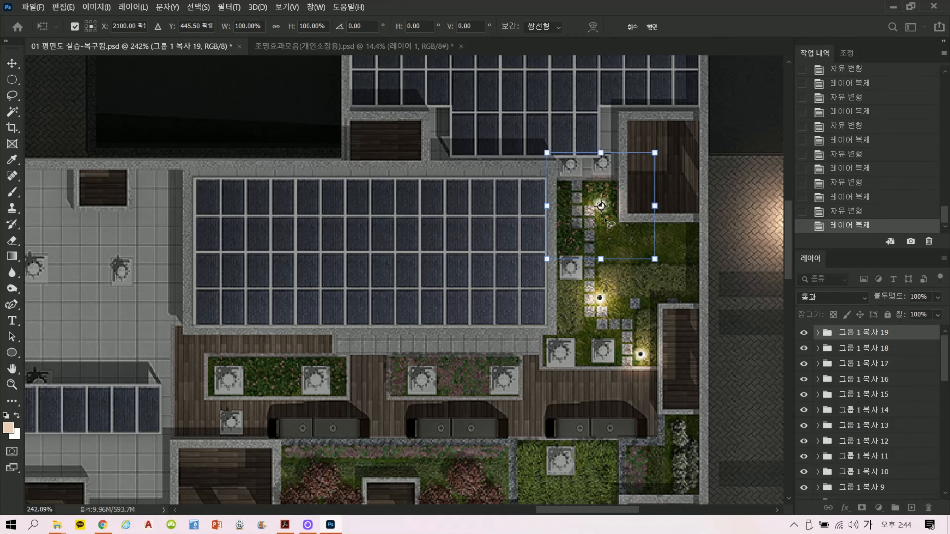
{"action": "key", "text": "Return"}
Duplicate the light group and place the copy on the flower strip above the left red shrubs, just below the deck's leftmost bench.
{"action": "scroll", "coordinate": [592, 216], "scroll_direction": "down", "scroll_amount": 4}
{"action": "left_click_drag", "start_coordinate": [863, 336], "coordinate": [912, 508]}
{"action": "key", "text": "ctrl+t"}
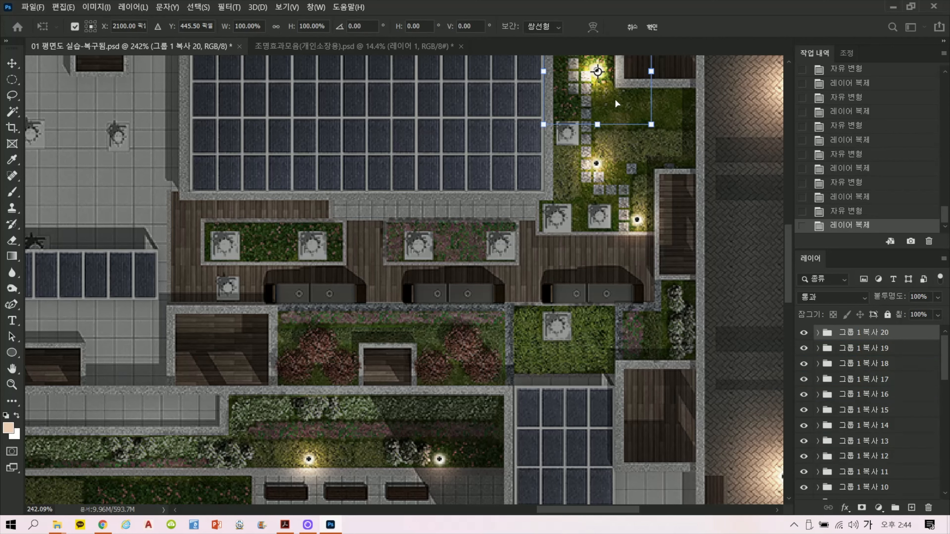
{"action": "left_click_drag", "start_coordinate": [615, 99], "coordinate": [339, 341]}
{"action": "key", "text": "Return"}
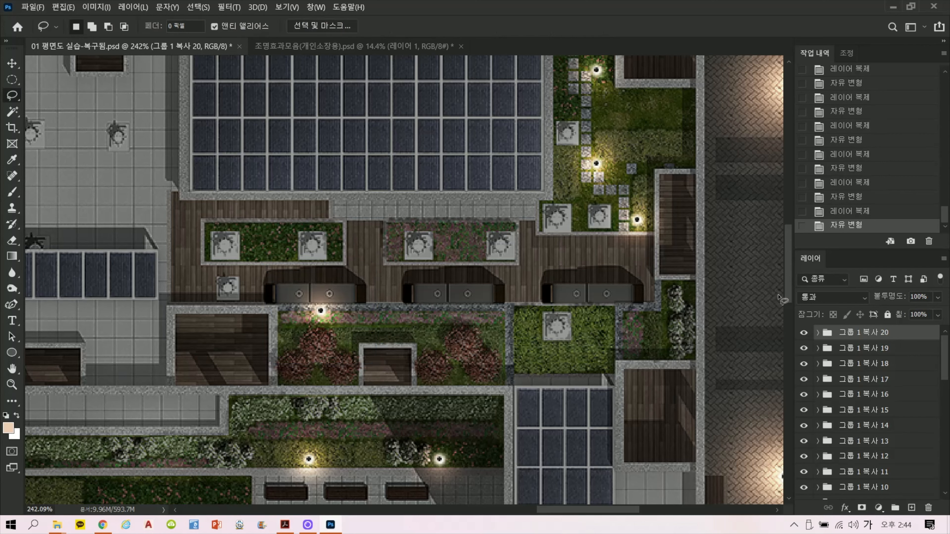
Duplicate the light group again and place the copy level with the last one, above the right red shrubs.
{"action": "key", "text": "ctrl+j"}
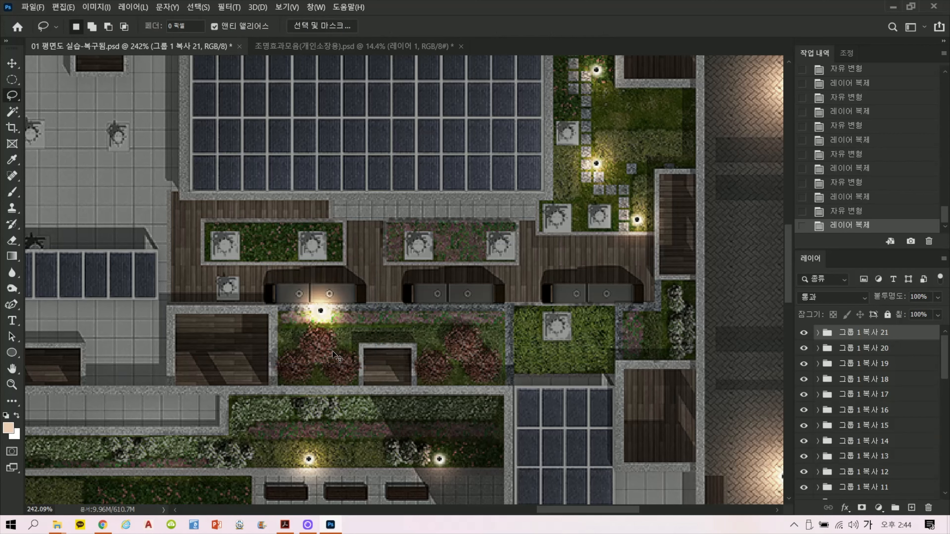
{"action": "key", "text": "ctrl+t"}
{"action": "left_click_drag", "start_coordinate": [329, 328], "coordinate": [486, 345]}
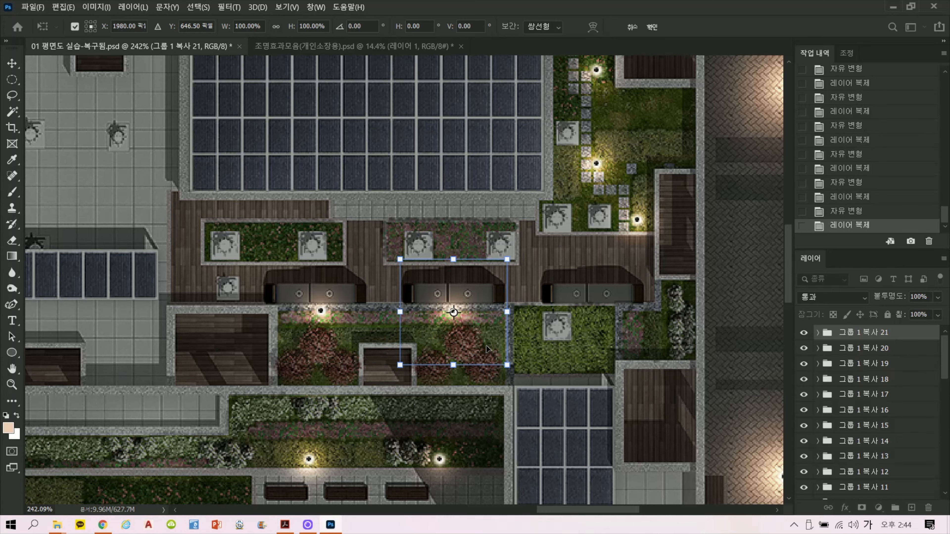
{"action": "key", "text": "Return"}
Save the plan document with the placed lights.
{"action": "scroll", "coordinate": [457, 335], "scroll_direction": "down", "scroll_amount": 8}
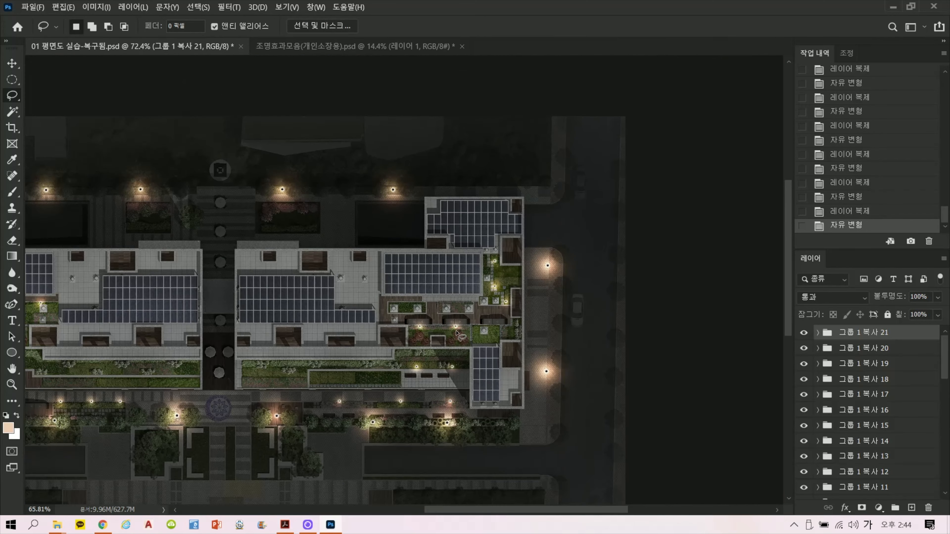
{"action": "scroll", "coordinate": [245, 366], "scroll_direction": "down", "scroll_amount": 2}
{"action": "scroll", "coordinate": [303, 288], "scroll_direction": "up", "scroll_amount": 3}
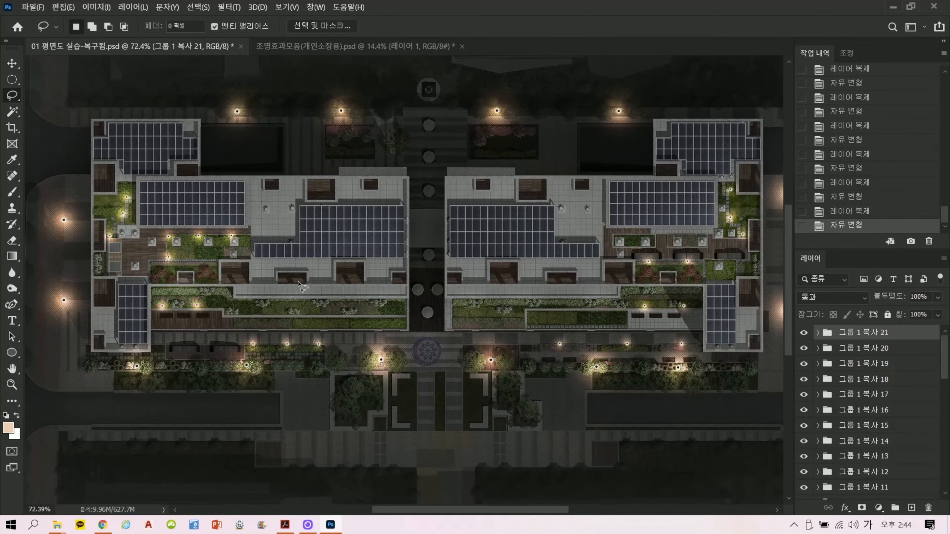
{"action": "key", "text": "ctrl+s"}
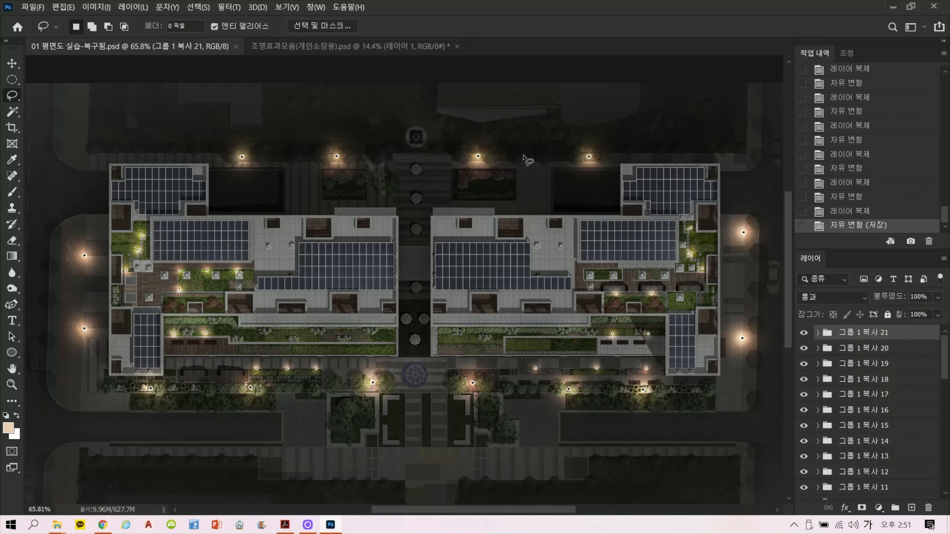
Examine the lighting across the whole night plan and up close on the left building's rooftop.
{"action": "scroll", "coordinate": [477, 214], "scroll_direction": "down", "scroll_amount": 2}
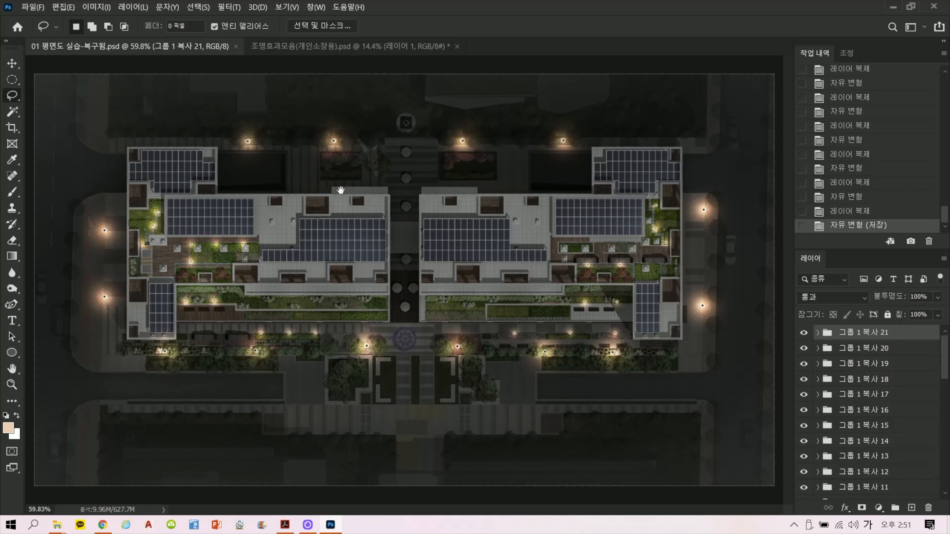
{"action": "scroll", "coordinate": [164, 222], "scroll_direction": "up", "scroll_amount": 2}
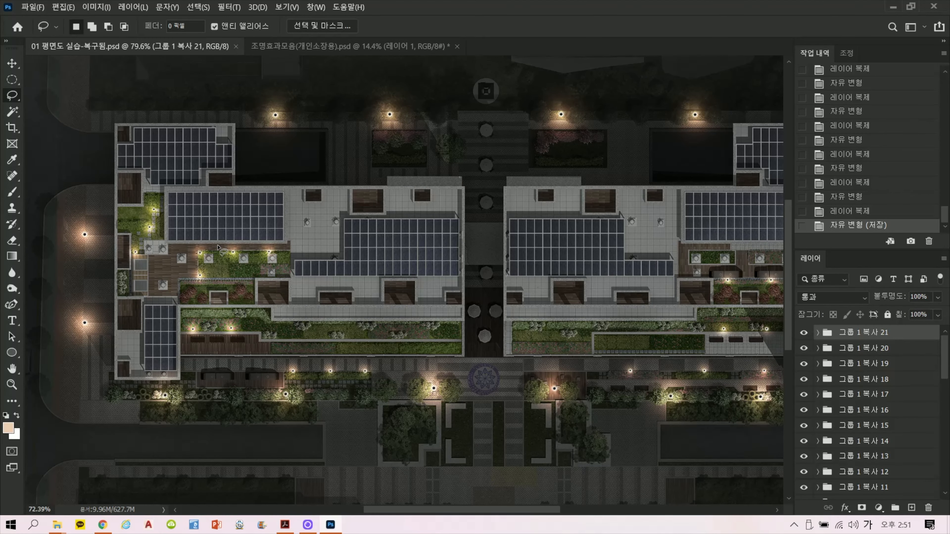
{"action": "scroll", "coordinate": [218, 248], "scroll_direction": "down", "scroll_amount": 2}
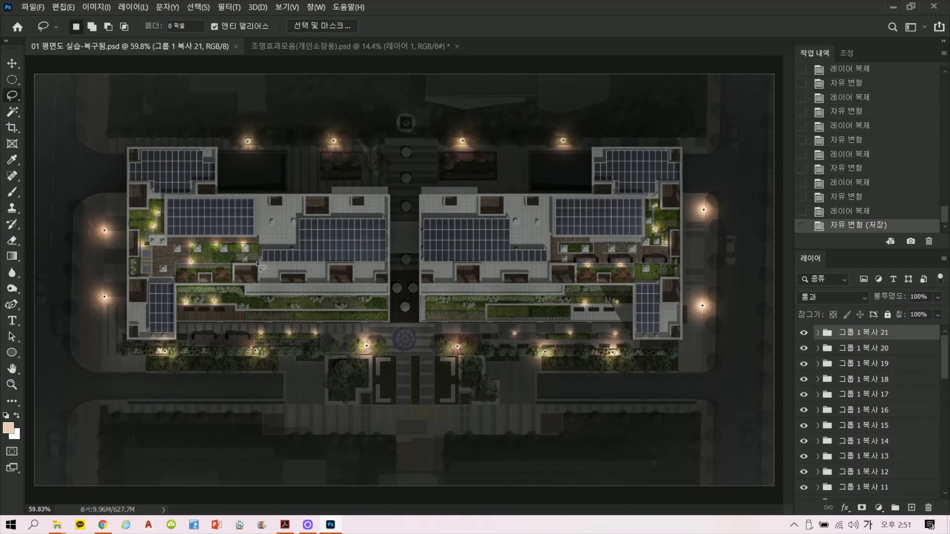
{"action": "scroll", "coordinate": [258, 259], "scroll_direction": "up", "scroll_amount": 1}
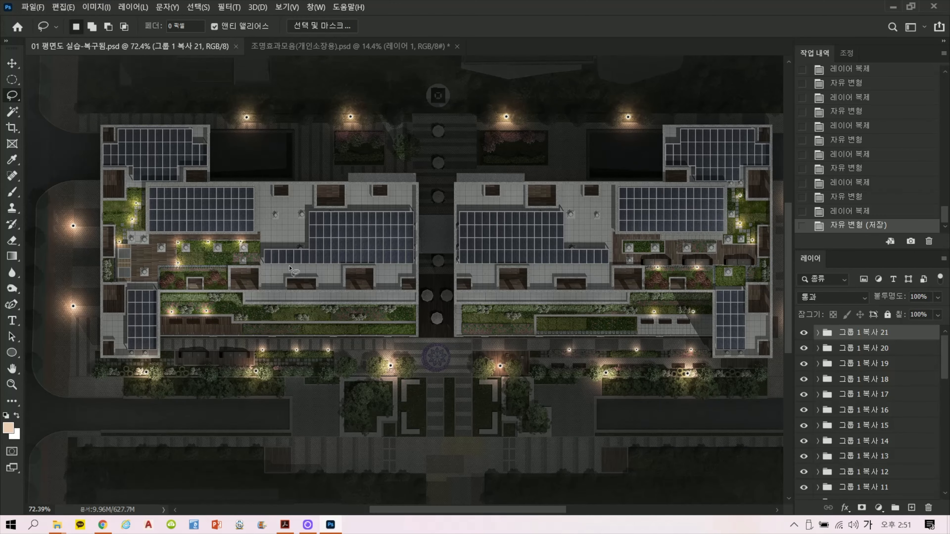
{"action": "scroll", "coordinate": [297, 273], "scroll_direction": "up", "scroll_amount": 1}
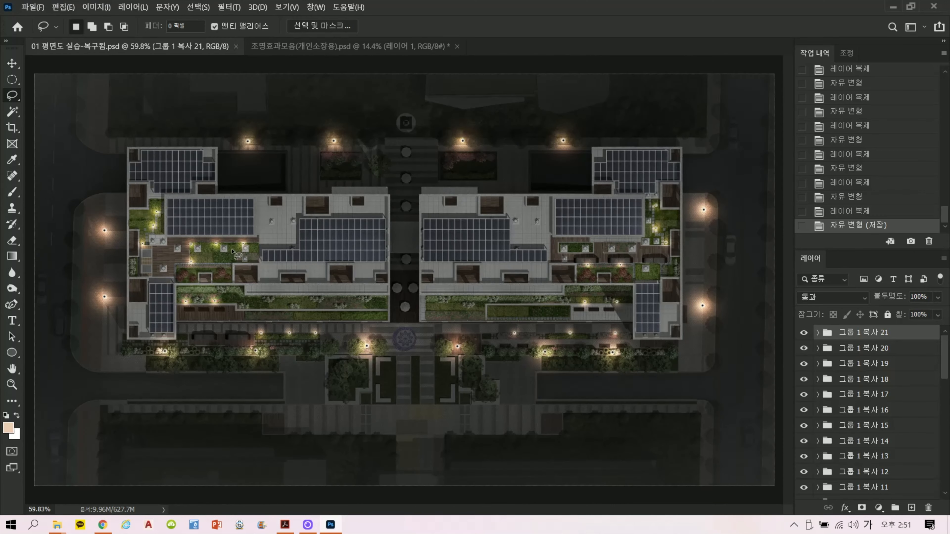
{"action": "scroll", "coordinate": [184, 231], "scroll_direction": "up", "scroll_amount": 1}
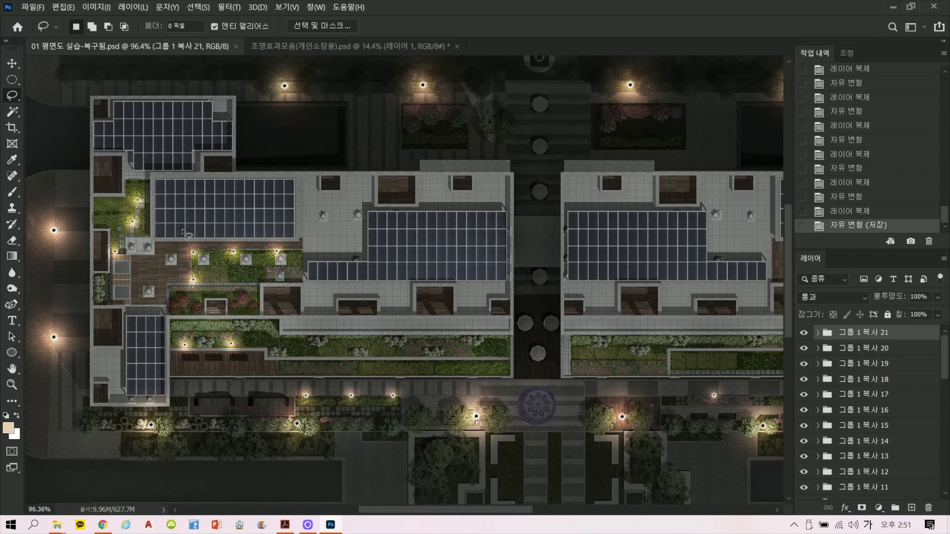
{"action": "scroll", "coordinate": [230, 254], "scroll_direction": "down", "scroll_amount": 1}
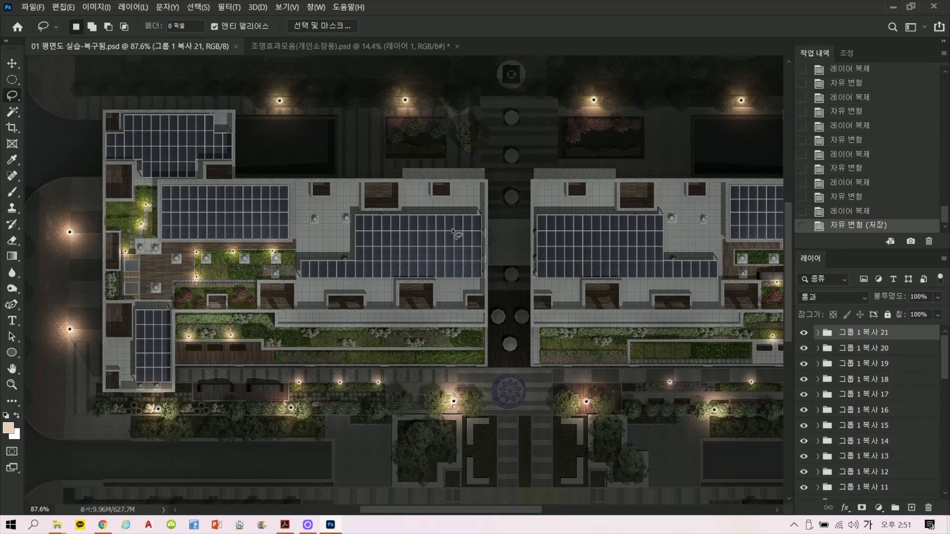
{"action": "mouse_move", "coordinate": [453, 231]}
{"action": "left_mouse_down"}
{"action": "mouse_move", "coordinate": [348, 227]}
{"action": "mouse_move", "coordinate": [442, 274]}
{"action": "mouse_move", "coordinate": [475, 235]}
{"action": "left_mouse_up"}
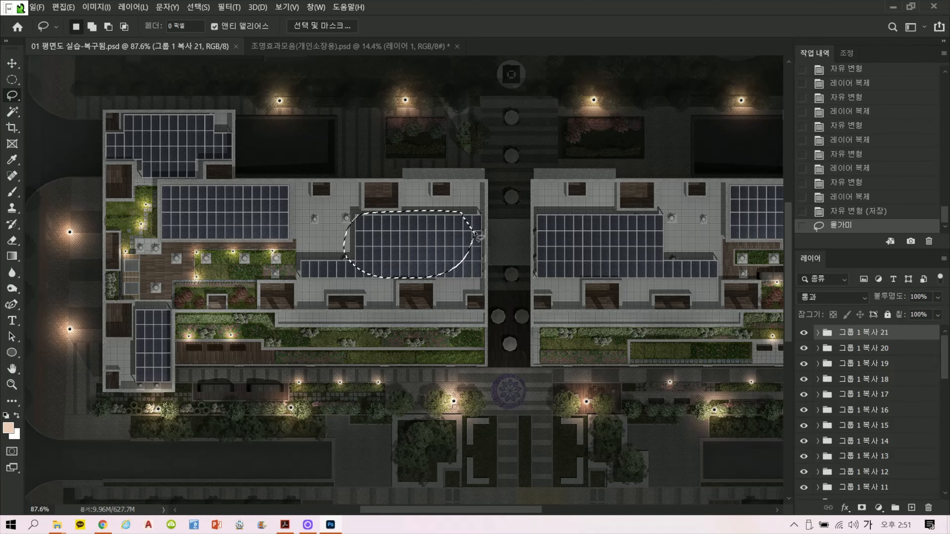
{"action": "key", "text": "q"}
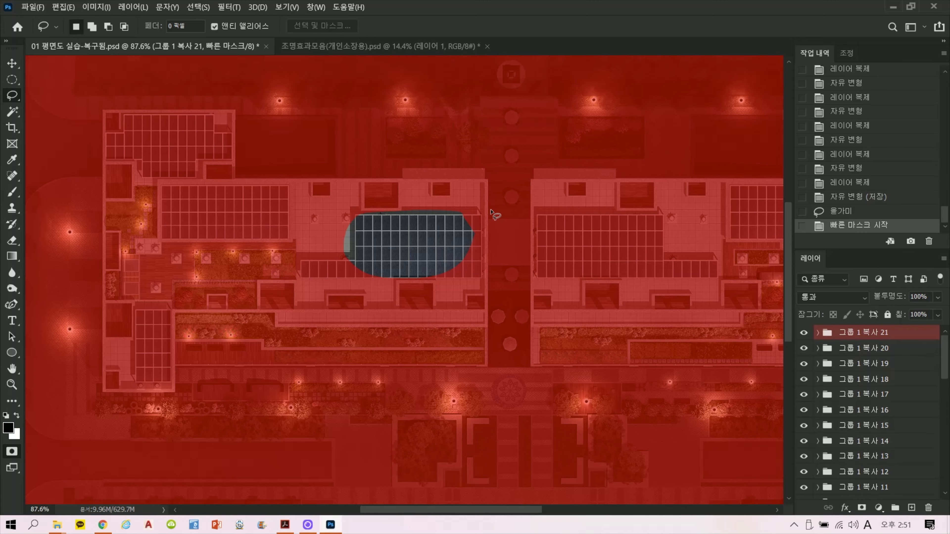
{"action": "key", "text": "q"}
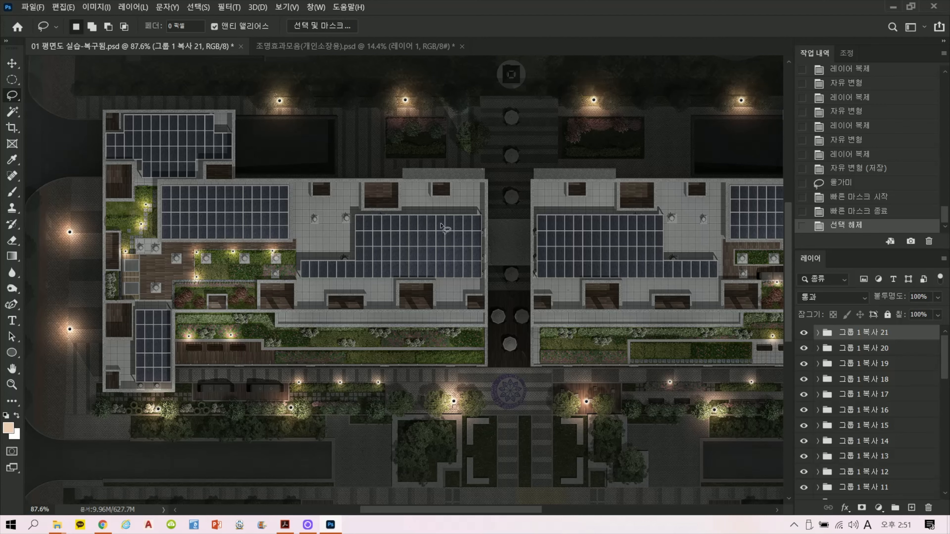
{"action": "mouse_move", "coordinate": [442, 225]}
{"action": "left_mouse_down"}
{"action": "mouse_move", "coordinate": [367, 239]}
{"action": "mouse_move", "coordinate": [387, 271]}
{"action": "mouse_move", "coordinate": [468, 257]}
{"action": "mouse_move", "coordinate": [440, 222]}
{"action": "mouse_move", "coordinate": [383, 225]}
{"action": "mouse_move", "coordinate": [372, 253]}
{"action": "mouse_move", "coordinate": [442, 261]}
{"action": "mouse_move", "coordinate": [447, 225]}
{"action": "mouse_move", "coordinate": [354, 230]}
{"action": "left_mouse_up"}
{"action": "key", "text": "ctrl+d"}
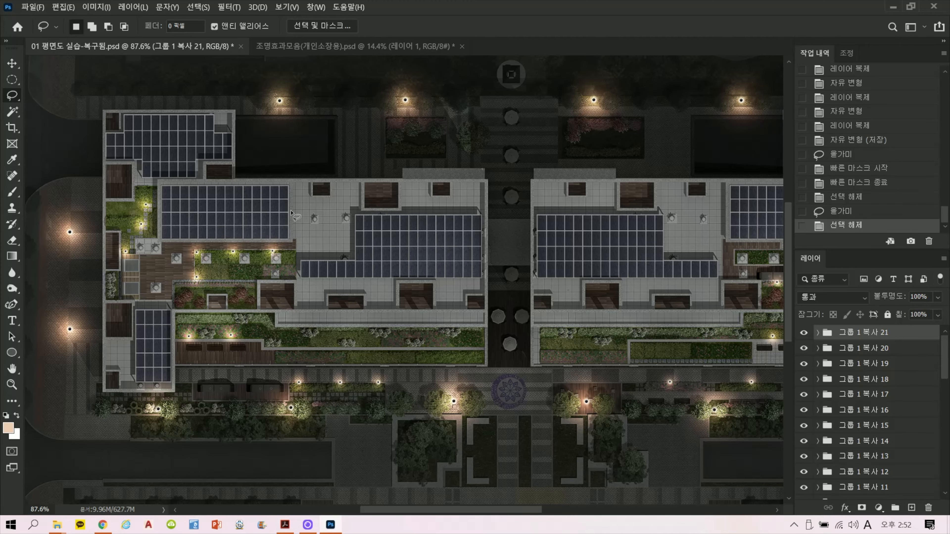
Add a new layer and select the rectangular solar panel array above the left building's rooftop garden with a straight-edged Lasso outline.
{"action": "scroll", "coordinate": [172, 191], "scroll_direction": "up", "scroll_amount": 3}
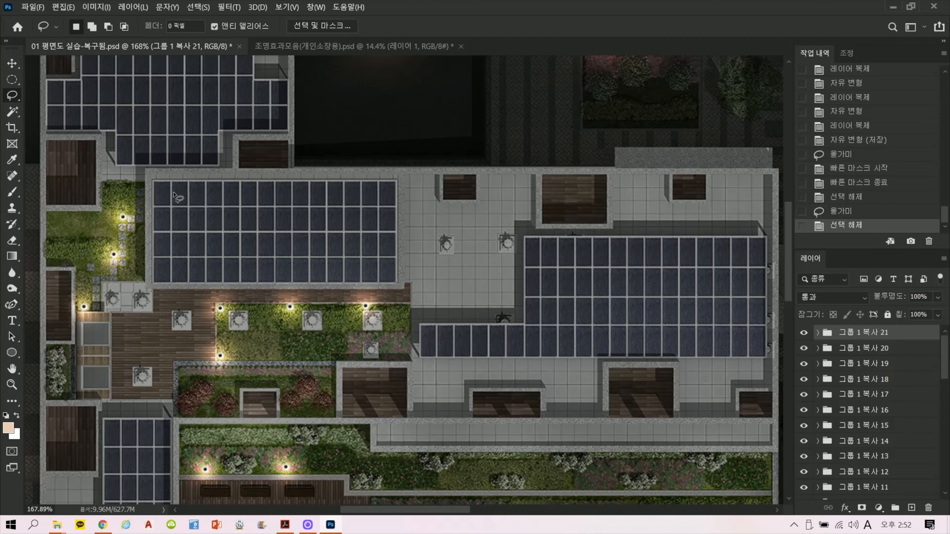
{"action": "left_click", "coordinate": [912, 508]}
{"action": "scroll", "coordinate": [172, 222], "scroll_direction": "up", "scroll_amount": 2}
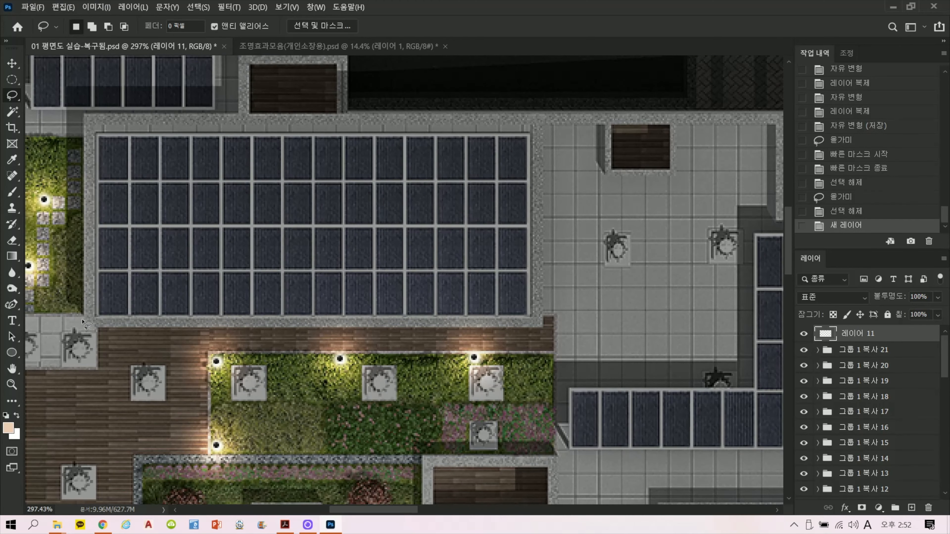
{"action": "left_click", "coordinate": [96, 133], "text": "alt"}
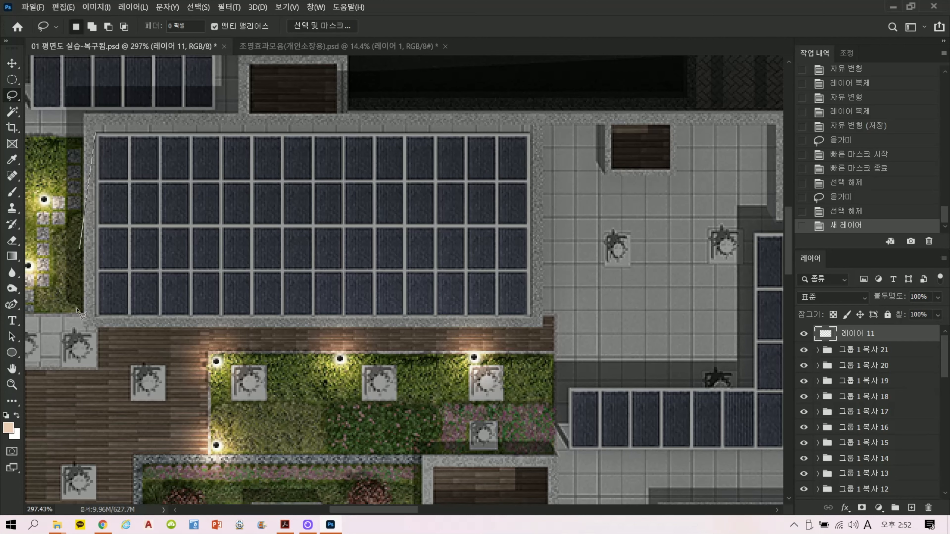
{"action": "left_click", "coordinate": [94, 317], "text": "alt"}
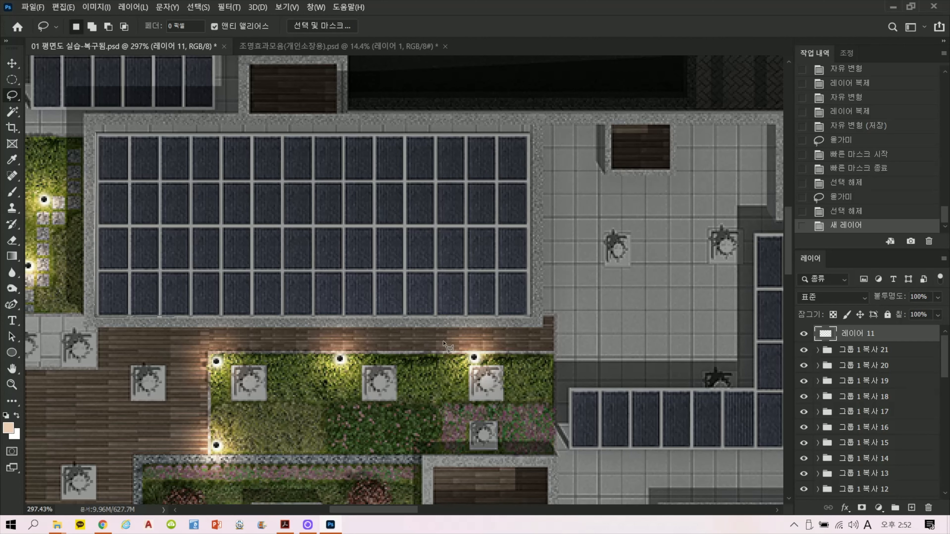
{"action": "left_click", "coordinate": [533, 318], "text": "alt"}
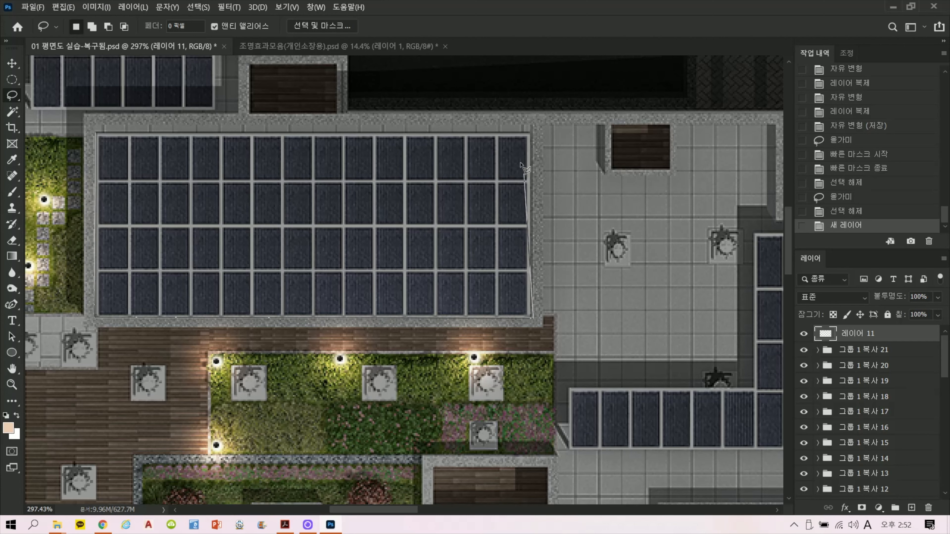
{"action": "left_click", "coordinate": [534, 133], "text": "alt"}
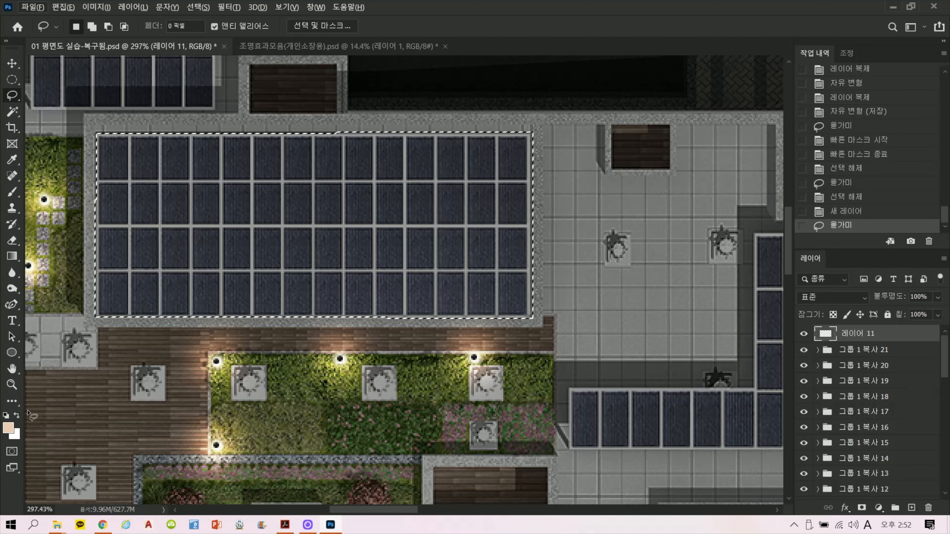
Set the foreground colour to black, fill the selected solar panel array with it and deselect.
{"action": "left_click", "coordinate": [16, 415]}
{"action": "left_click", "coordinate": [8, 427]}
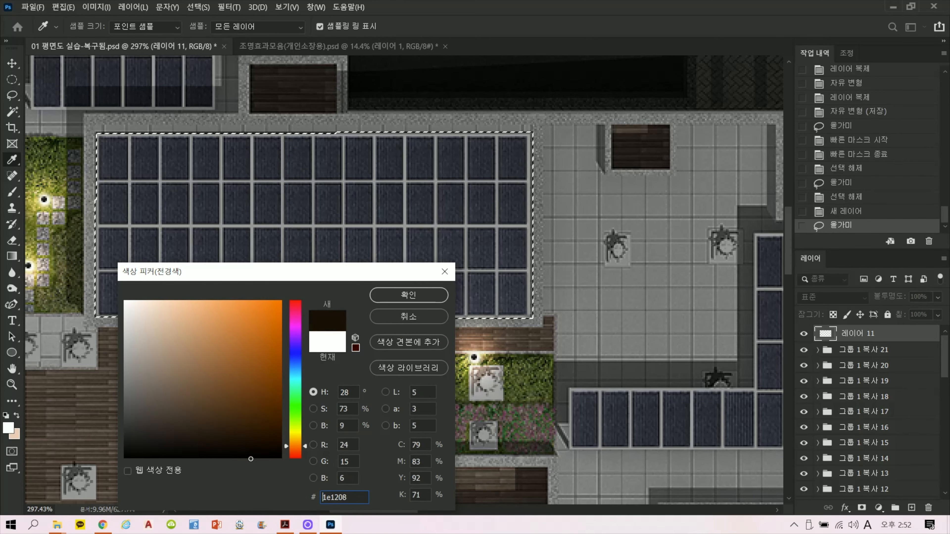
{"action": "left_click", "coordinate": [420, 298]}
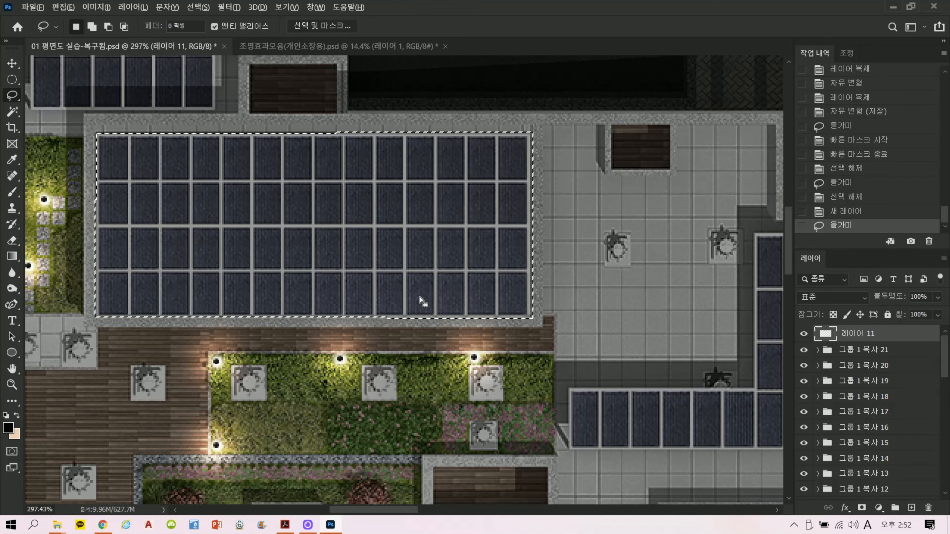
{"action": "key", "text": "alt+Delete"}
{"action": "key", "text": "ctrl+d"}
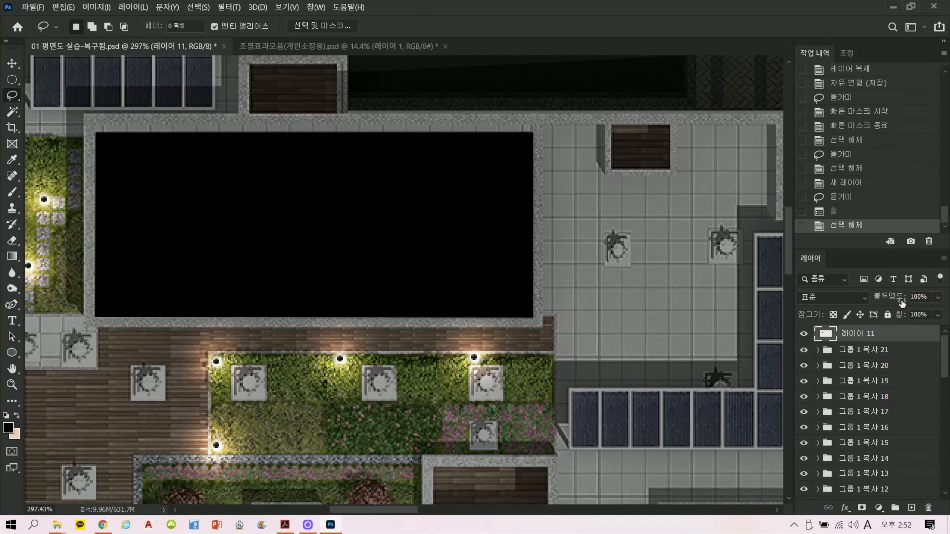
Set the black layer's fill opacity to 55% to darken the solar panels beneath it.
{"action": "left_click", "coordinate": [938, 316]}
{"action": "left_click_drag", "start_coordinate": [924, 330], "coordinate": [916, 332]}
{"action": "scroll", "coordinate": [442, 264], "scroll_direction": "down", "scroll_amount": 5}
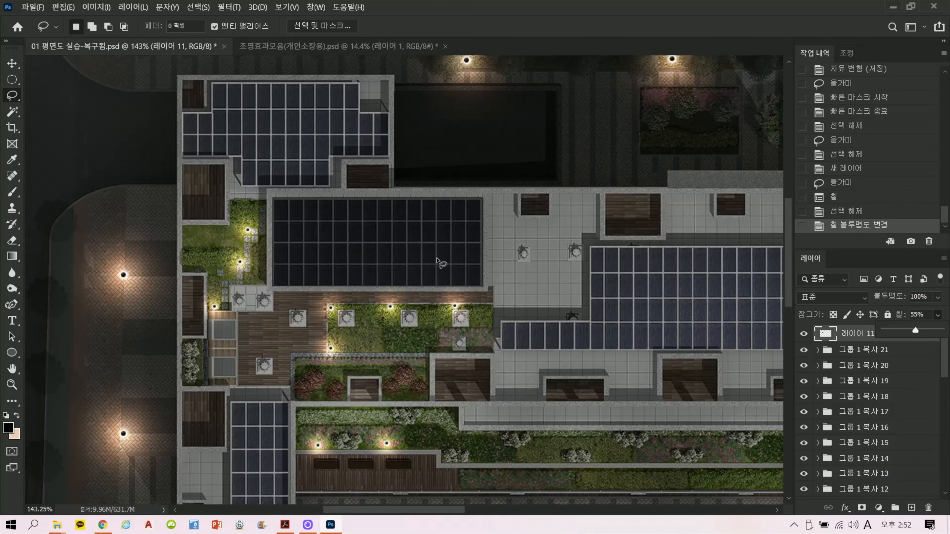
Select the stepped solar panel array on the left building's upper-left roof with a straight-edged Lasso outline, fill it with black and deselect.
{"action": "scroll", "coordinate": [284, 169], "scroll_direction": "up", "scroll_amount": 5}
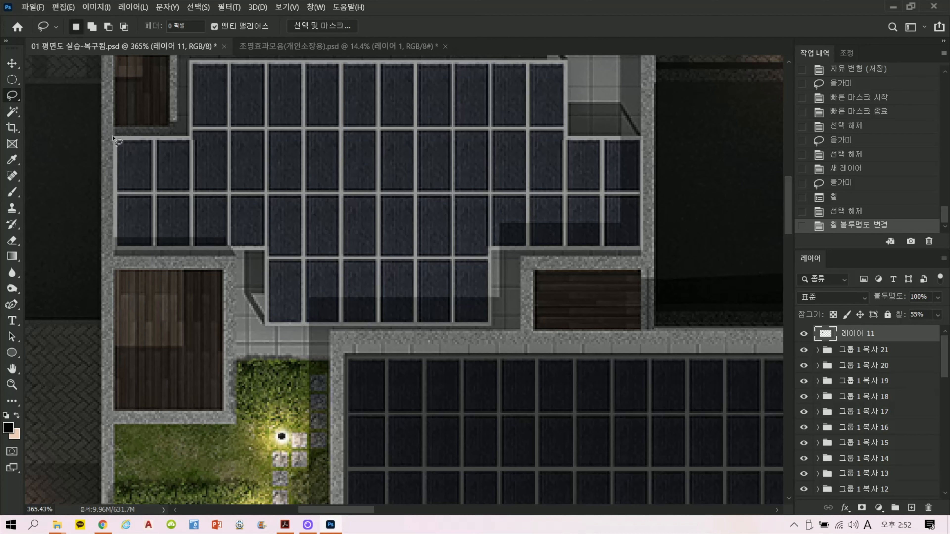
{"action": "mouse_move", "coordinate": [113, 137]}
{"action": "left_mouse_down"}
{"action": "mouse_move", "coordinate": [115, 257]}
{"action": "mouse_move", "coordinate": [269, 261]}
{"action": "mouse_move", "coordinate": [265, 253]}
{"action": "mouse_move", "coordinate": [260, 331]}
{"action": "mouse_move", "coordinate": [490, 329]}
{"action": "mouse_move", "coordinate": [492, 254]}
{"action": "mouse_move", "coordinate": [645, 255]}
{"action": "mouse_move", "coordinate": [643, 138]}
{"action": "mouse_move", "coordinate": [568, 136]}
{"action": "mouse_move", "coordinate": [555, 102]}
{"action": "mouse_move", "coordinate": [534, 129]}
{"action": "mouse_move", "coordinate": [555, 238]}
{"action": "mouse_move", "coordinate": [569, 246]}
{"action": "mouse_move", "coordinate": [569, 235]}
{"action": "mouse_move", "coordinate": [172, 215]}
{"action": "mouse_move", "coordinate": [203, 242]}
{"action": "mouse_move", "coordinate": [190, 235]}
{"action": "mouse_move", "coordinate": [195, 315]}
{"action": "left_mouse_up"}
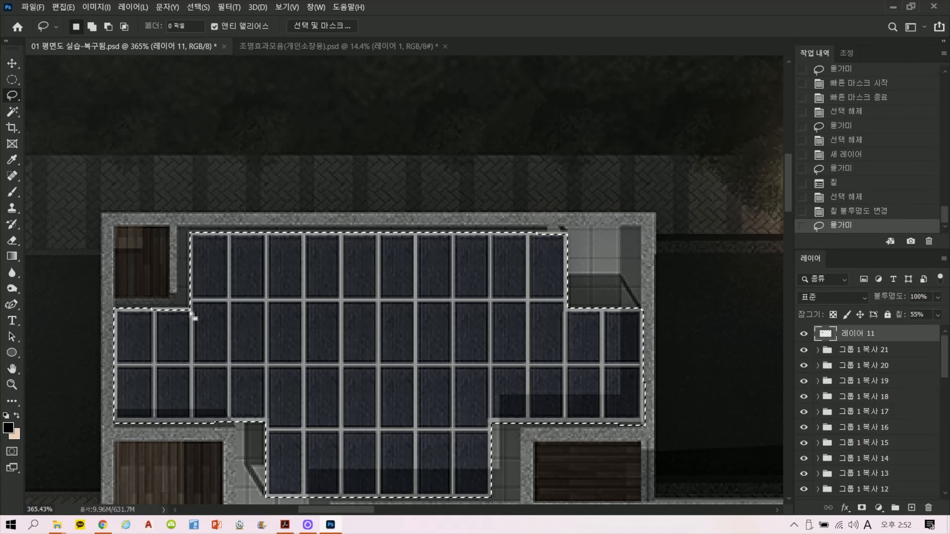
{"action": "key", "text": "alt+Delete"}
{"action": "key", "text": "ctrl+d"}
{"action": "scroll", "coordinate": [192, 313], "scroll_direction": "down", "scroll_amount": 6}
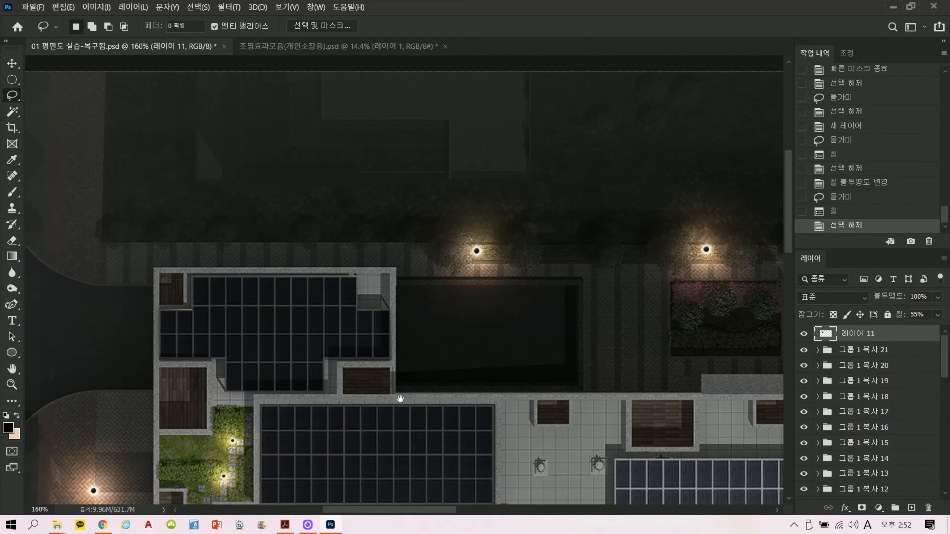
Outline the L-shaped solar panel array at the left building's inner end with the Lasso, fill it with black and deselect.
{"action": "left_click_drag", "start_coordinate": [399, 399], "coordinate": [217, 181]}
{"action": "scroll", "coordinate": [536, 289], "scroll_direction": "up", "scroll_amount": 6}
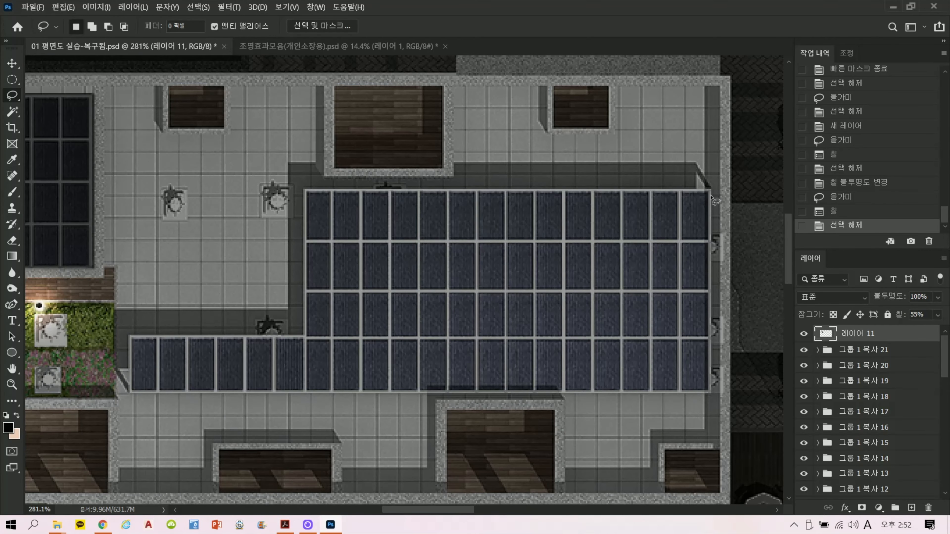
{"action": "mouse_move", "coordinate": [713, 194]}
{"action": "left_mouse_down"}
{"action": "mouse_move", "coordinate": [713, 400]}
{"action": "mouse_move", "coordinate": [123, 399]}
{"action": "mouse_move", "coordinate": [128, 336]}
{"action": "mouse_move", "coordinate": [307, 335]}
{"action": "mouse_move", "coordinate": [290, 224]}
{"action": "mouse_move", "coordinate": [304, 191]}
{"action": "left_mouse_up"}
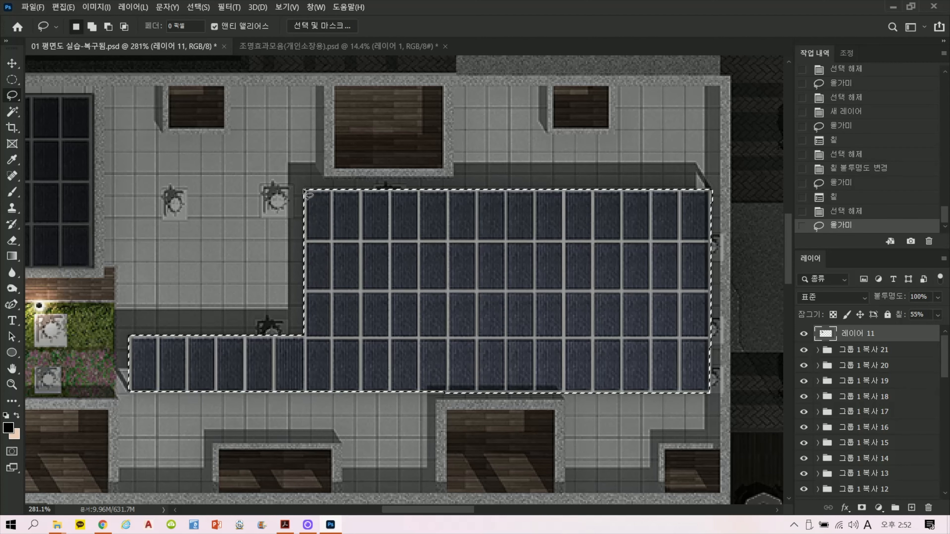
{"action": "key", "text": "alt+BackSpace"}
{"action": "key", "text": "ctrl+d"}
{"action": "scroll", "coordinate": [324, 236], "scroll_direction": "down", "scroll_amount": 5}
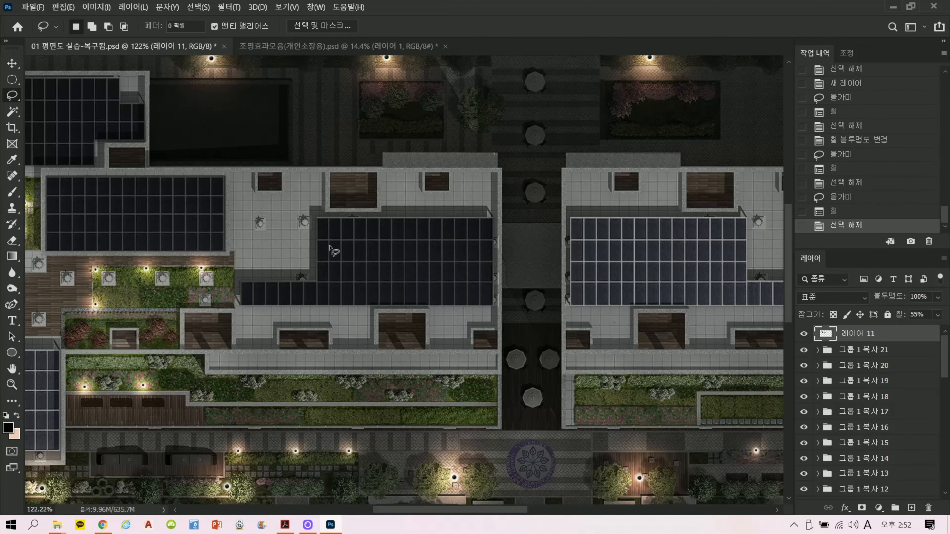
Outline the narrow solar panel array on the left building's lower-left roof with the Lasso, fill it with black and deselect.
{"action": "left_click_drag", "start_coordinate": [240, 310], "coordinate": [542, 249]}
{"action": "scroll", "coordinate": [294, 356], "scroll_direction": "up", "scroll_amount": 5}
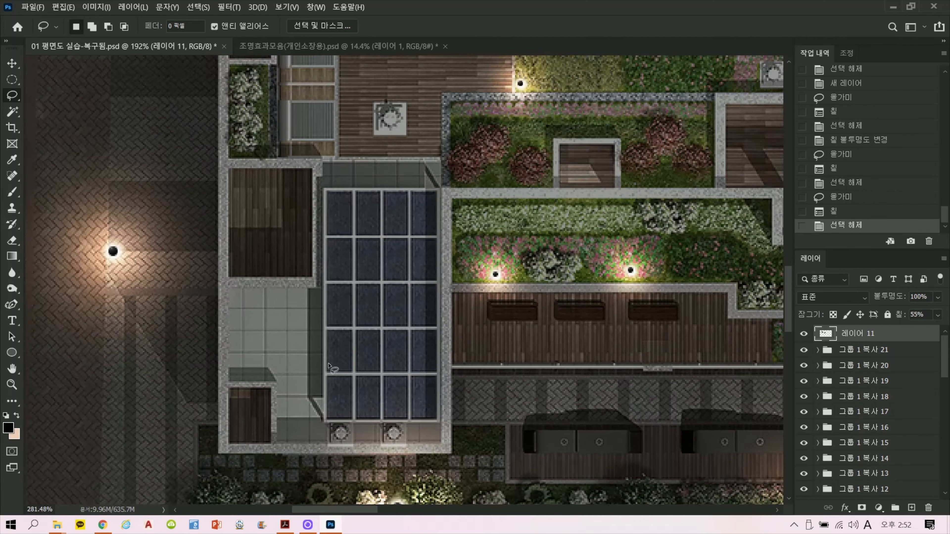
{"action": "mouse_move", "coordinate": [320, 152]}
{"action": "left_mouse_down"}
{"action": "mouse_move", "coordinate": [319, 461]}
{"action": "mouse_move", "coordinate": [477, 463]}
{"action": "mouse_move", "coordinate": [475, 150]}
{"action": "left_mouse_up"}
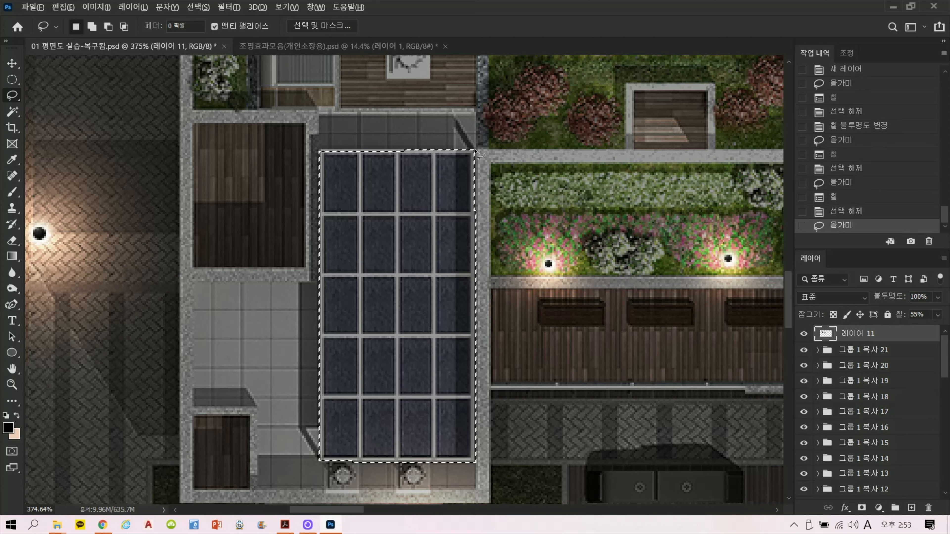
{"action": "key", "text": "alt+BackSpace"}
{"action": "key", "text": "ctrl+d"}
{"action": "scroll", "coordinate": [473, 174], "scroll_direction": "down", "scroll_amount": 2}
{"action": "scroll", "coordinate": [473, 174], "scroll_direction": "down", "scroll_amount": 3}
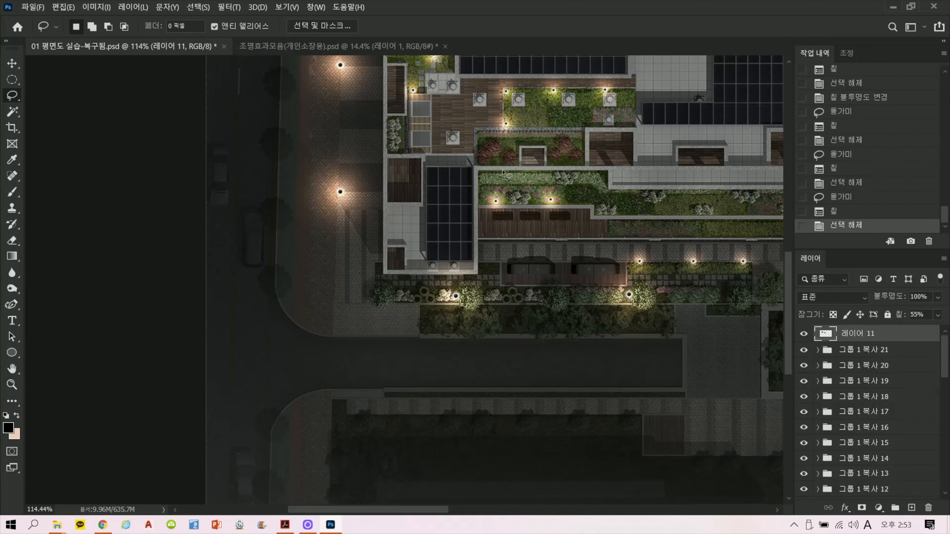
Duplicate the black panel layer, move the copy onto the right building and flip it horizontally to match that roof's solar panels.
{"action": "scroll", "coordinate": [659, 206], "scroll_direction": "down", "scroll_amount": 3}
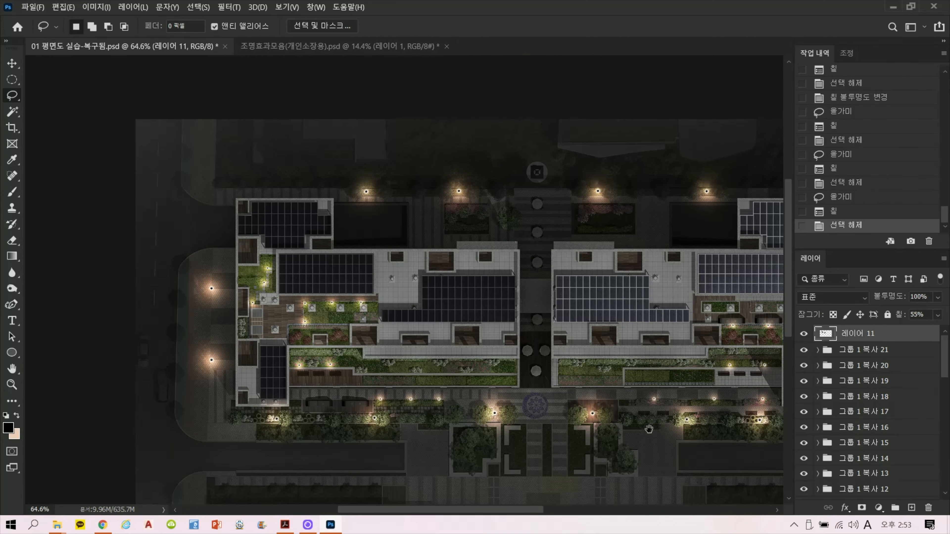
{"action": "left_click_drag", "start_coordinate": [649, 429], "coordinate": [524, 408]}
{"action": "left_click_drag", "start_coordinate": [429, 366], "coordinate": [474, 361]}
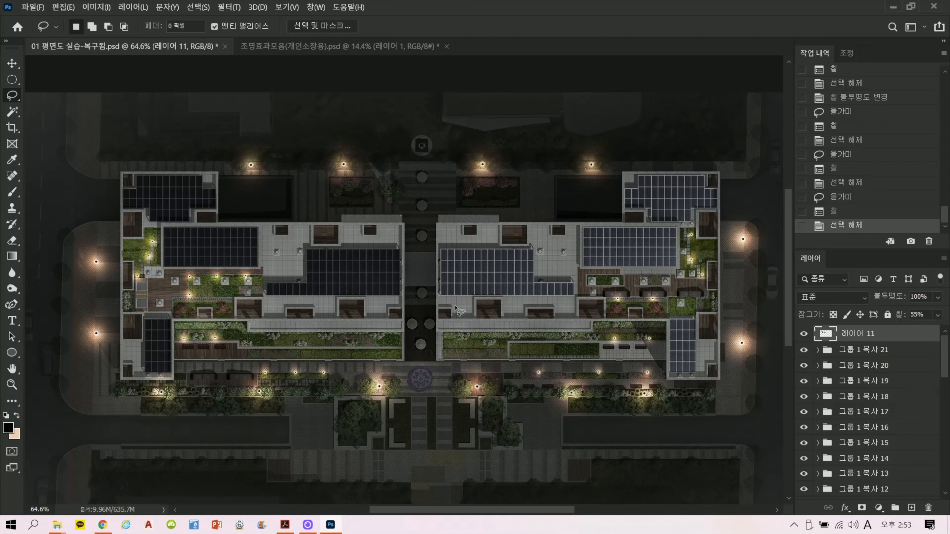
{"action": "left_click_drag", "start_coordinate": [867, 335], "coordinate": [912, 507]}
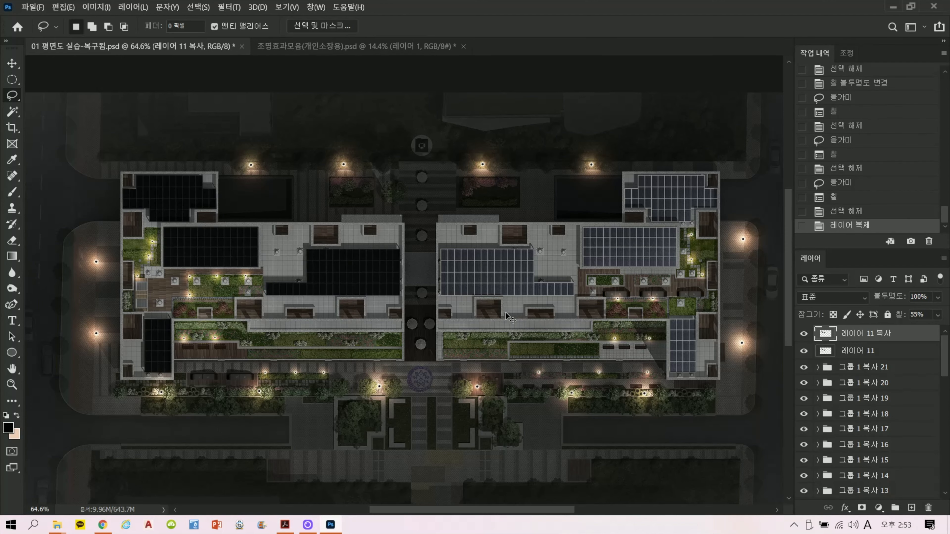
{"action": "key", "text": "ctrl+t"}
{"action": "left_click_drag", "start_coordinate": [415, 277], "coordinate": [730, 293]}
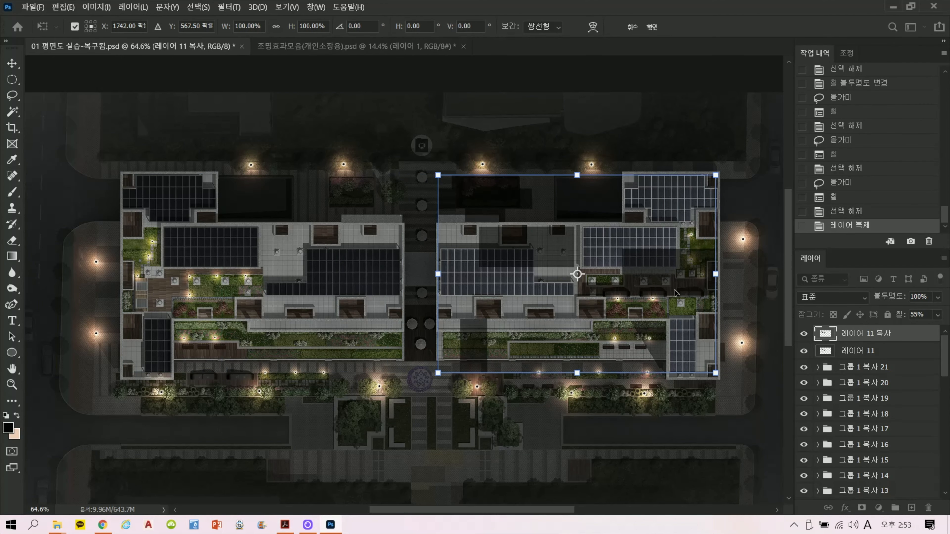
{"action": "right_click", "coordinate": [674, 291]}
{"action": "left_click", "coordinate": [707, 497]}
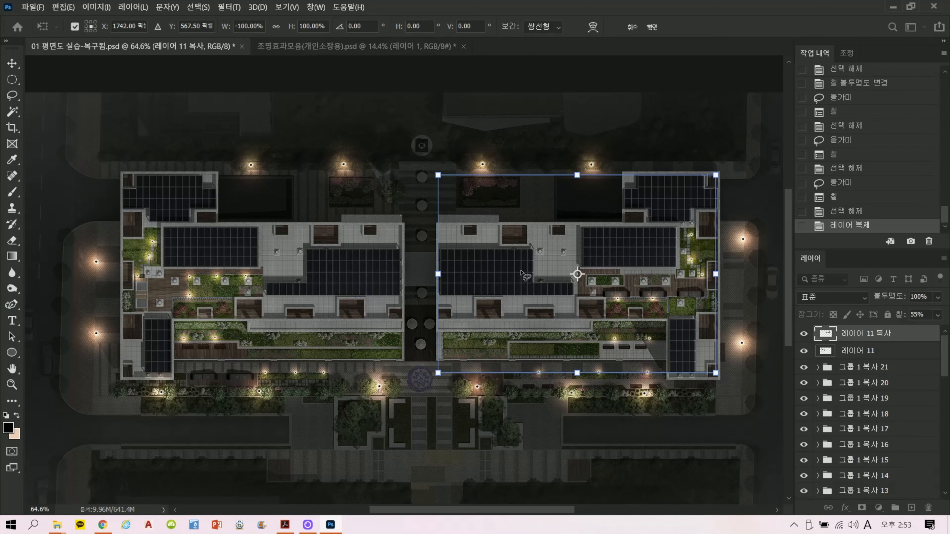
{"action": "key", "text": "Return"}
Nudge the mirrored black layer slightly with Free Transform so it lines up with the right building's solar panels.
{"action": "scroll", "coordinate": [465, 271], "scroll_direction": "up", "scroll_amount": 5}
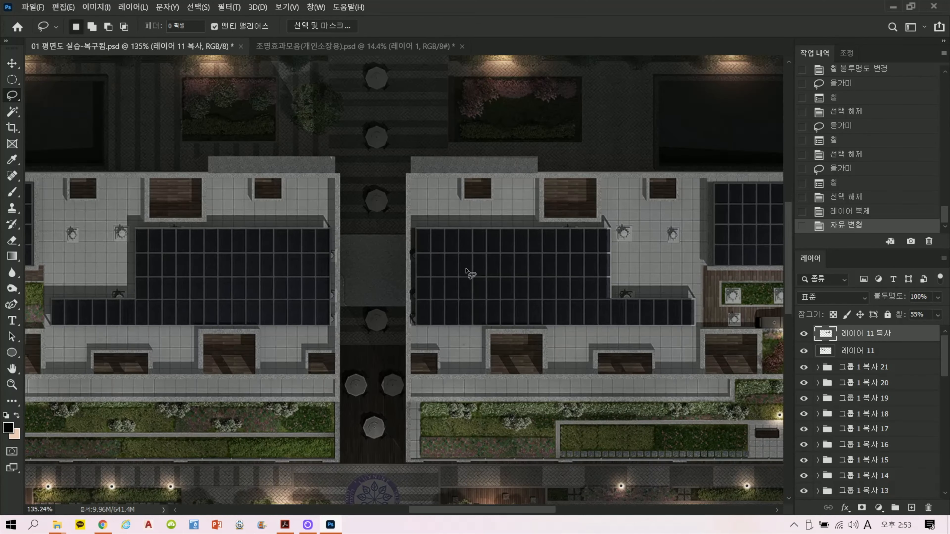
{"action": "scroll", "coordinate": [467, 272], "scroll_direction": "up", "scroll_amount": 2}
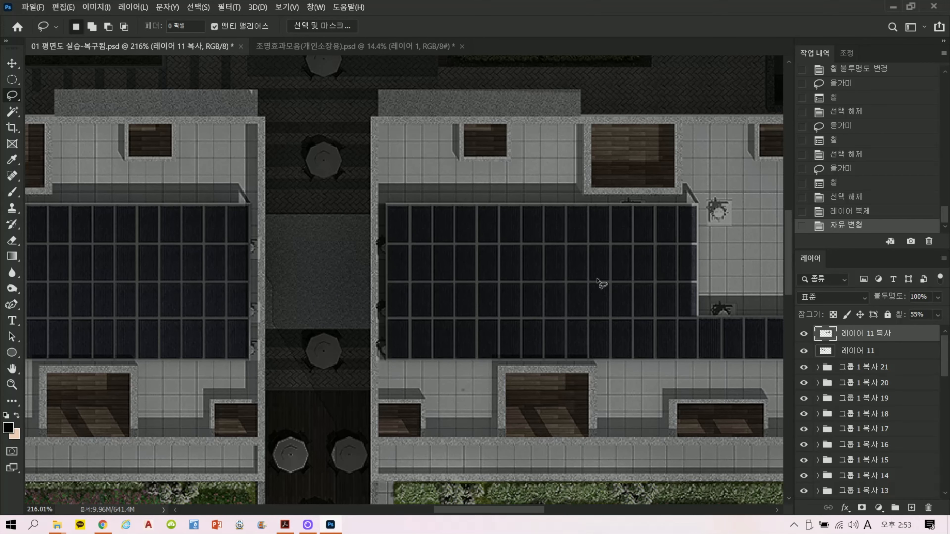
{"action": "key", "text": "ctrl+t"}
{"action": "scroll", "coordinate": [646, 276], "scroll_direction": "up", "scroll_amount": 1}
{"action": "scroll", "coordinate": [645, 275], "scroll_direction": "up", "scroll_amount": 1}
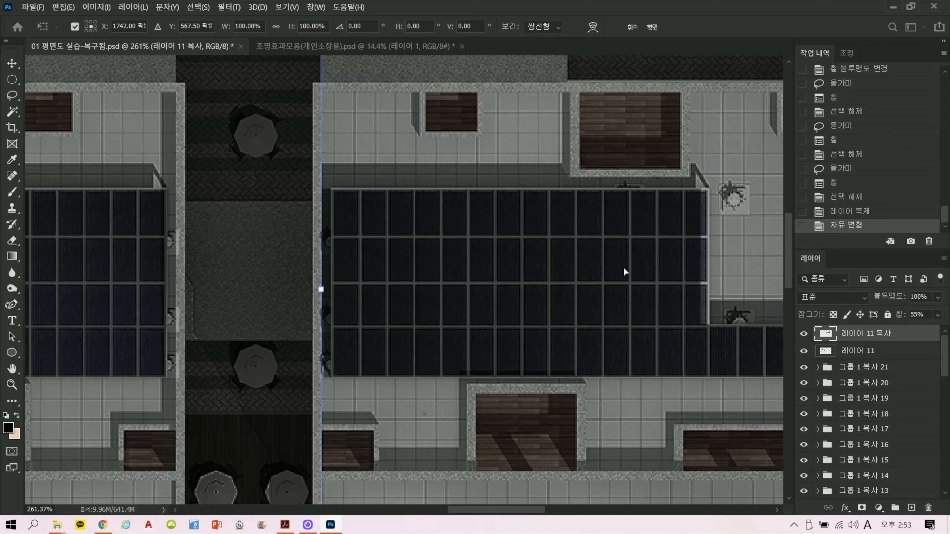
{"action": "left_click_drag", "start_coordinate": [624, 268], "coordinate": [629, 266]}
{"action": "key", "text": "Return"}
{"action": "key", "text": "l"}
{"action": "scroll", "coordinate": [544, 265], "scroll_direction": "down", "scroll_amount": 6}
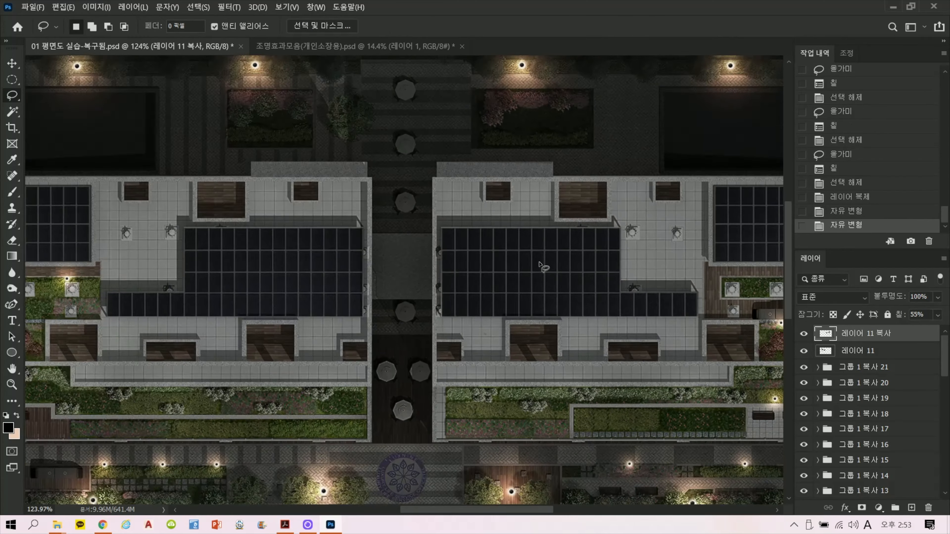
{"action": "scroll", "coordinate": [542, 265], "scroll_direction": "up", "scroll_amount": 2}
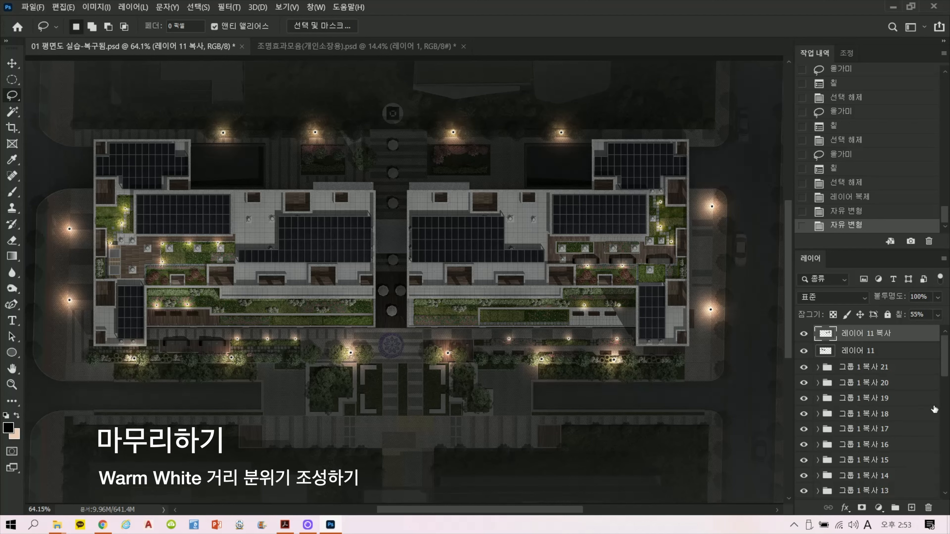
Add a new layer and prepare a soft 300 px brush with the light peach colour as foreground.
{"action": "left_click", "coordinate": [913, 508]}
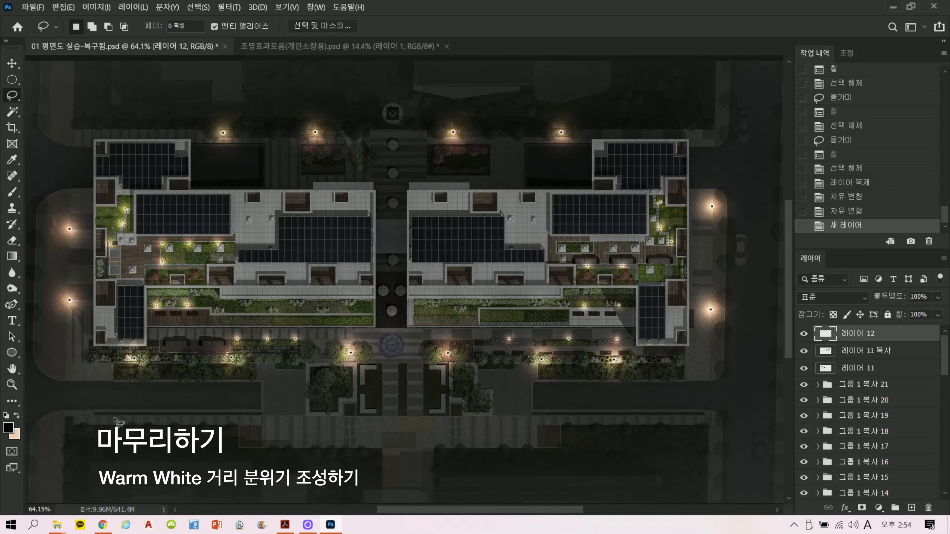
{"action": "left_click", "coordinate": [17, 416]}
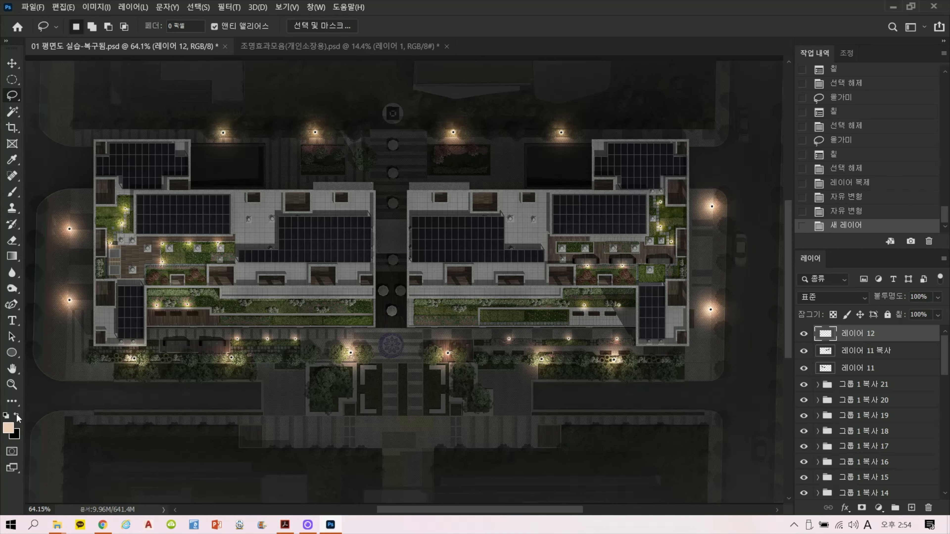
{"action": "left_click", "coordinate": [12, 192]}
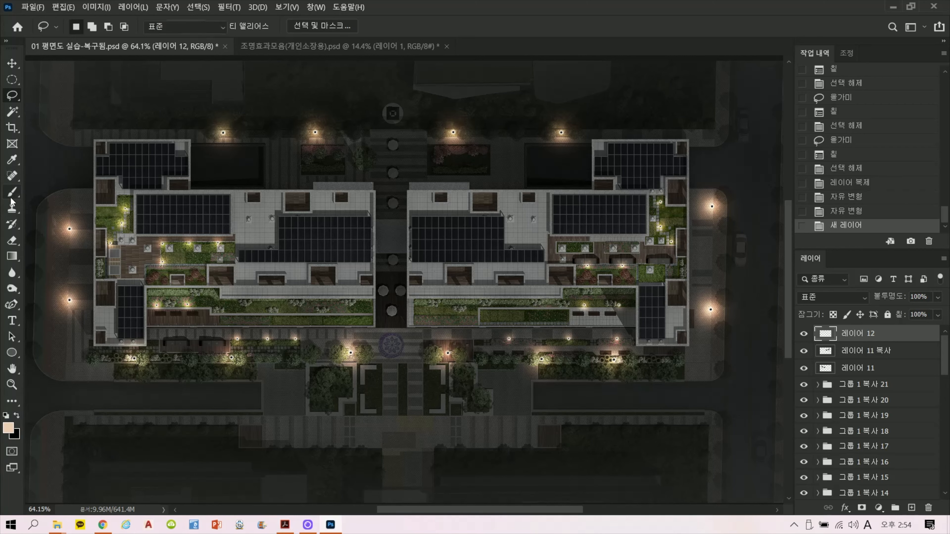
{"action": "key", "text": "bracketright"}
{"action": "key", "text": "bracketright"}
{"action": "key", "text": "bracketright"}
{"action": "key", "text": "bracketright"}
{"action": "key", "text": "bracketright"}
{"action": "key", "text": "bracketright"}
{"action": "key", "text": "bracketright"}
{"action": "key", "text": "bracketright"}
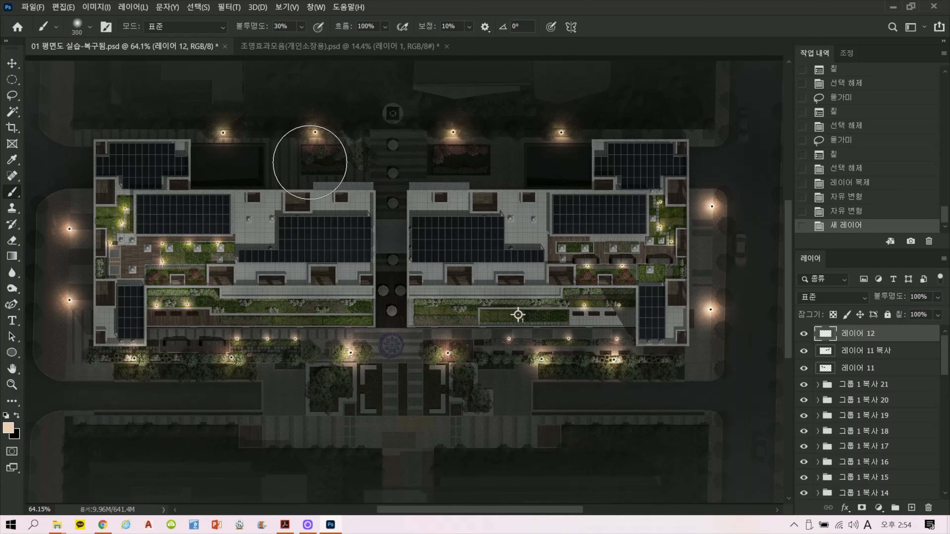
{"action": "key", "text": "bracketright"}
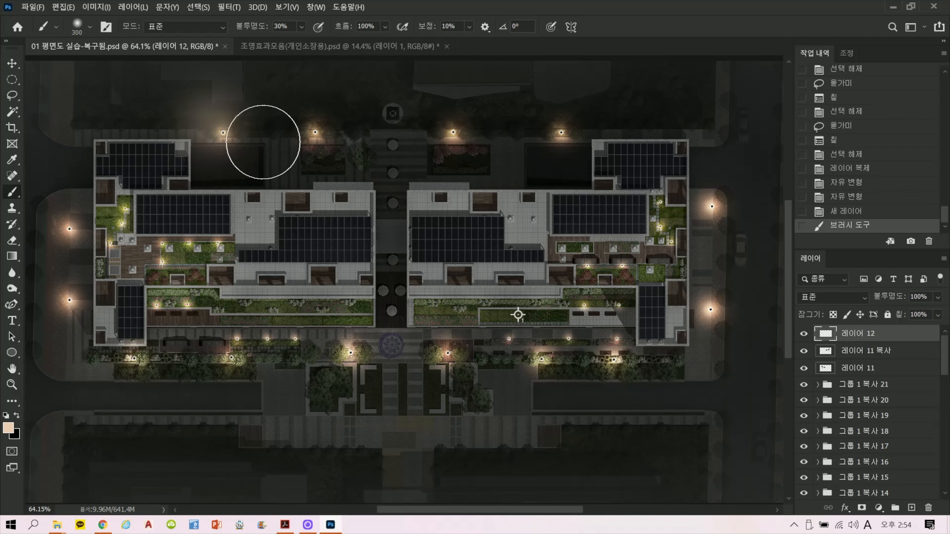
Paint soft peach glows with the Brush over the street lamps and garden lights around both buildings.
{"action": "left_click", "coordinate": [225, 133]}
{"action": "left_click", "coordinate": [318, 136]}
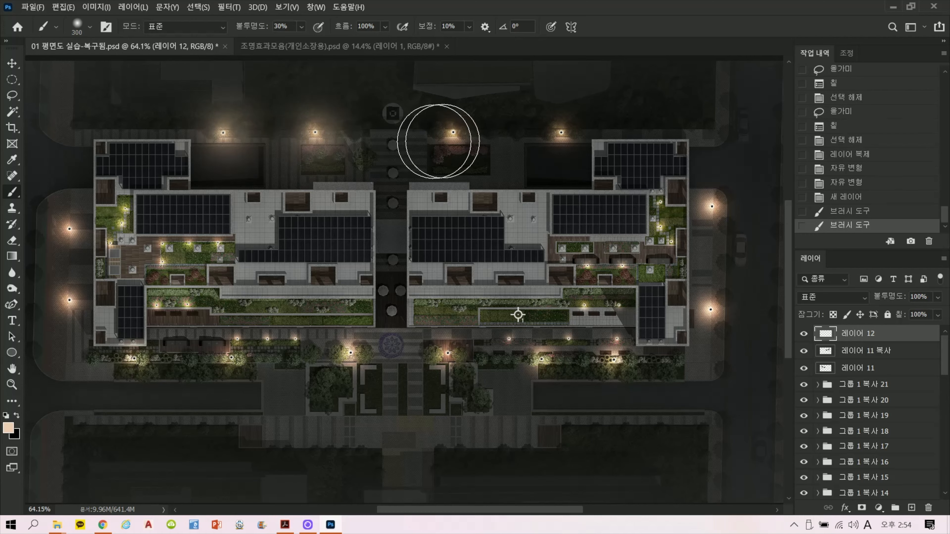
{"action": "left_click", "coordinate": [453, 132]}
{"action": "left_click", "coordinate": [561, 133]}
{"action": "left_click", "coordinate": [709, 208]}
{"action": "left_click", "coordinate": [636, 270]}
{"action": "left_click", "coordinate": [541, 356]}
{"action": "left_click", "coordinate": [150, 262]}
{"action": "left_click", "coordinate": [231, 354]}
{"action": "left_click", "coordinate": [352, 353]}
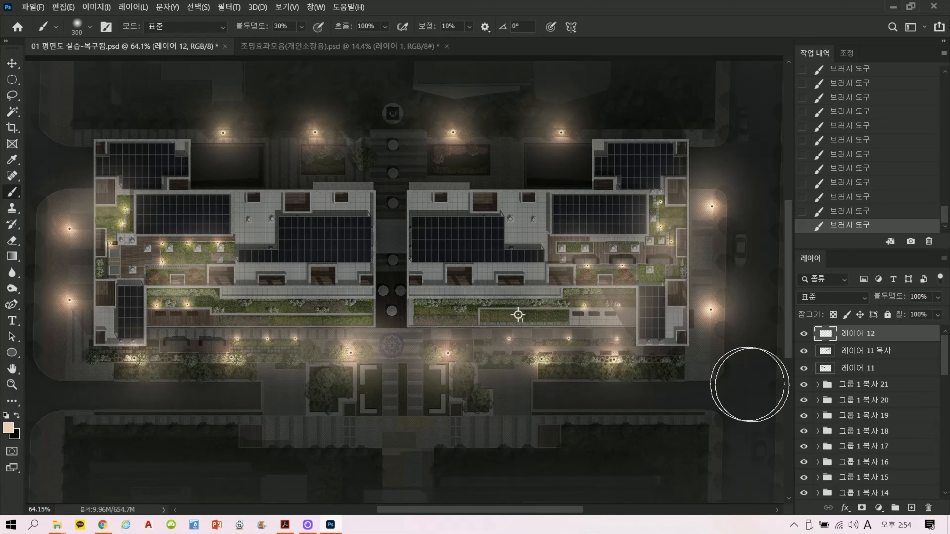
{"action": "left_click", "coordinate": [310, 134]}
{"action": "left_click", "coordinate": [223, 132]}
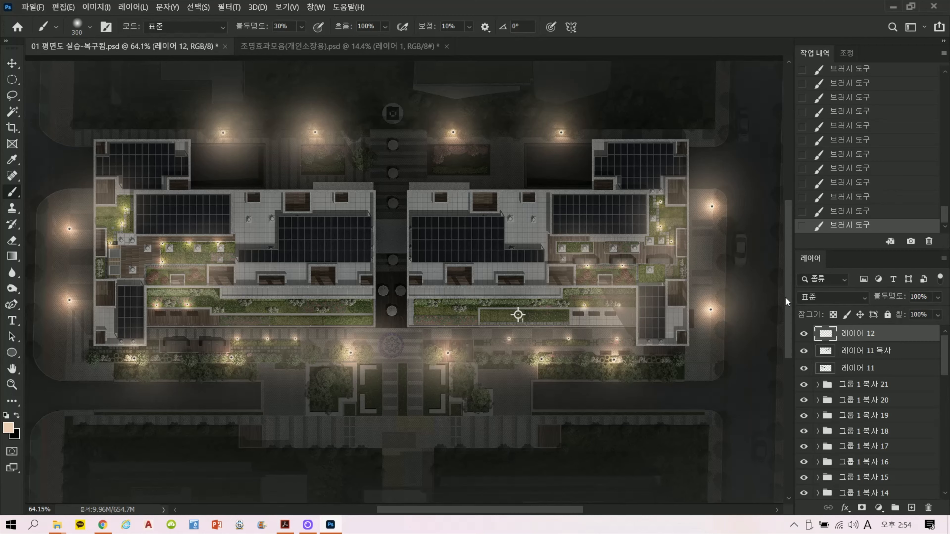
Set the glow layer's blend mode to Color Dodge (색상 닷지) and its fill opacity to 47%.
{"action": "left_click", "coordinate": [845, 300]}
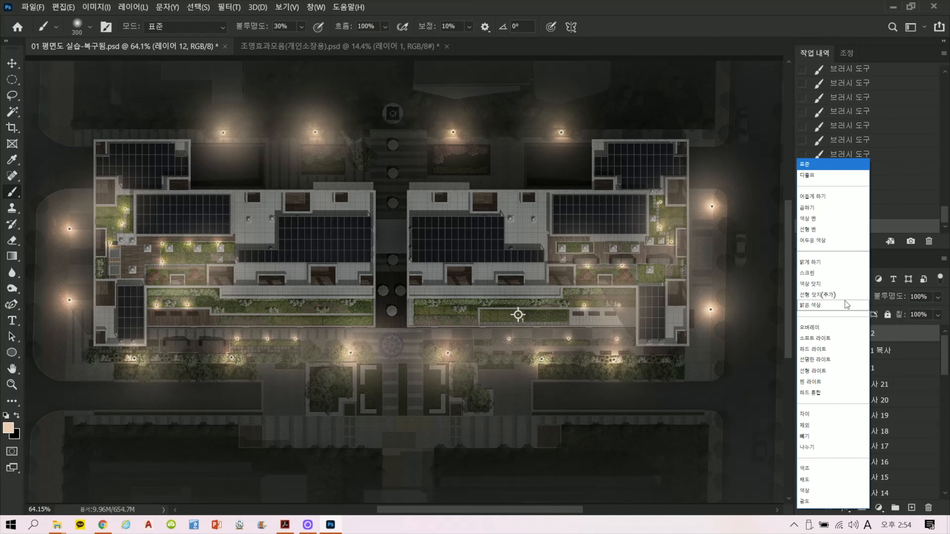
{"action": "left_click", "coordinate": [847, 283]}
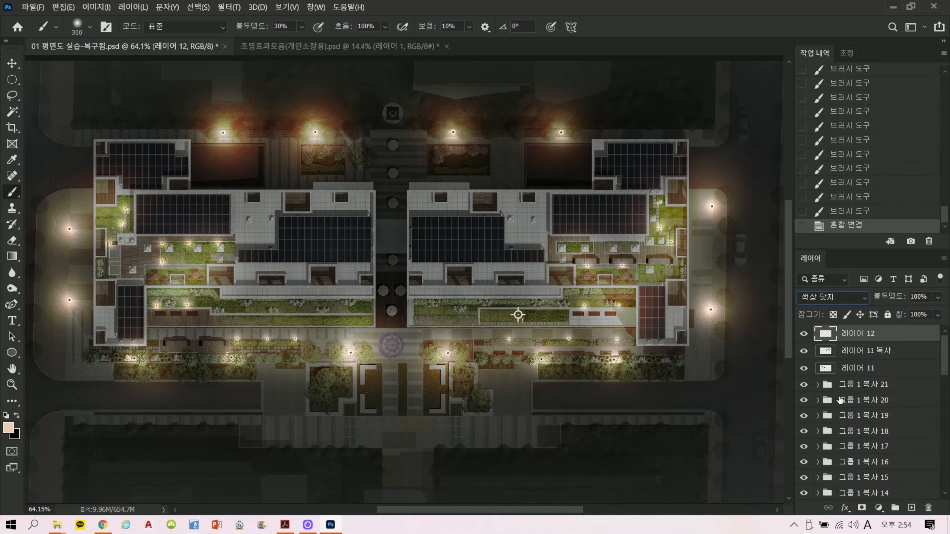
{"action": "left_click", "coordinate": [939, 317]}
{"action": "left_click_drag", "start_coordinate": [940, 328], "coordinate": [908, 328]}
Compare the night plan with the painted glow layer hidden and shown.
{"action": "left_click", "coordinate": [803, 333]}
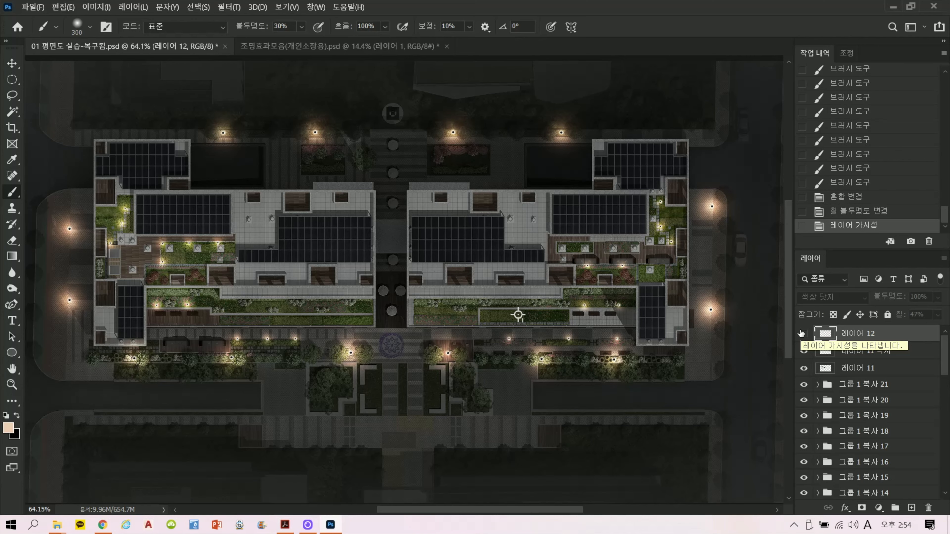
{"action": "left_click", "coordinate": [802, 333]}
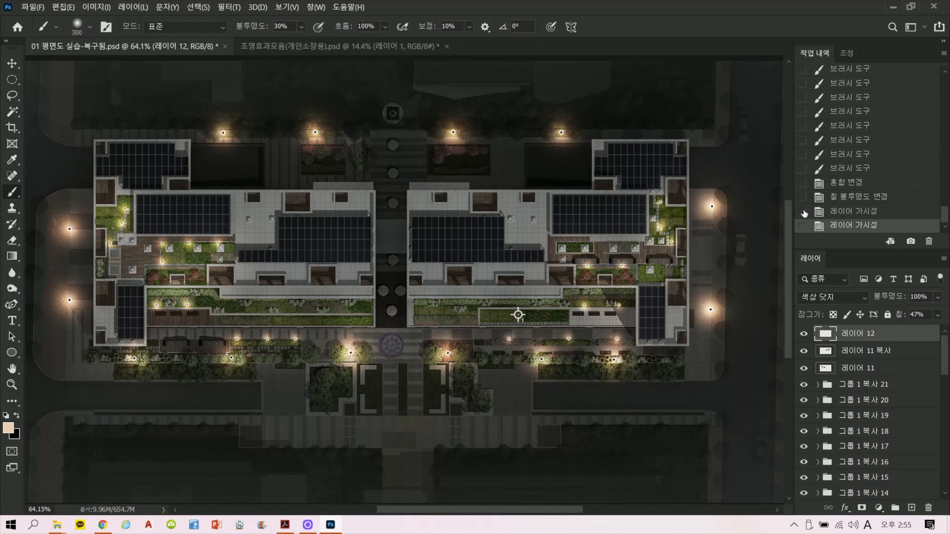
{"action": "left_click", "coordinate": [804, 332]}
{"action": "left_click", "coordinate": [804, 332]}
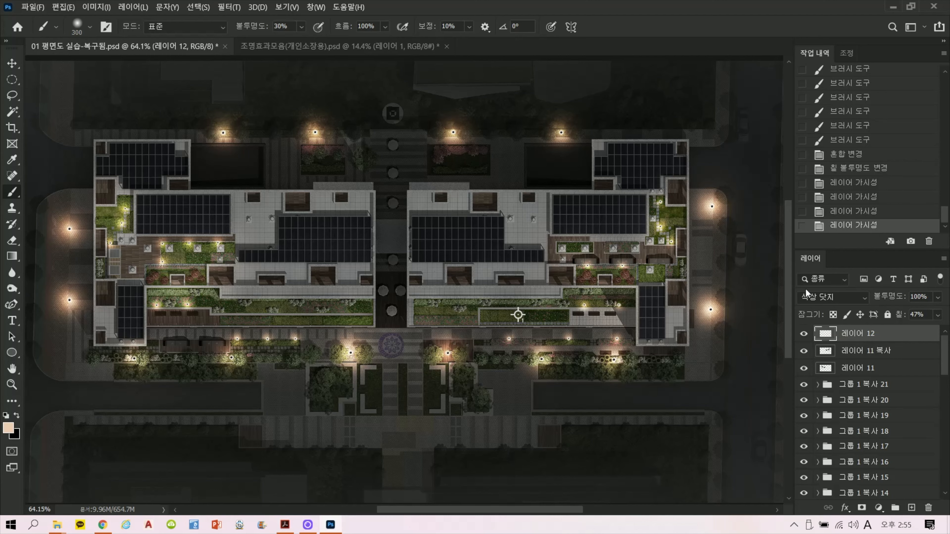
Add a Brightness/Contrast adjustment layer above the glow layer and set brightness to 22 and contrast to 13.
{"action": "left_click", "coordinate": [850, 53]}
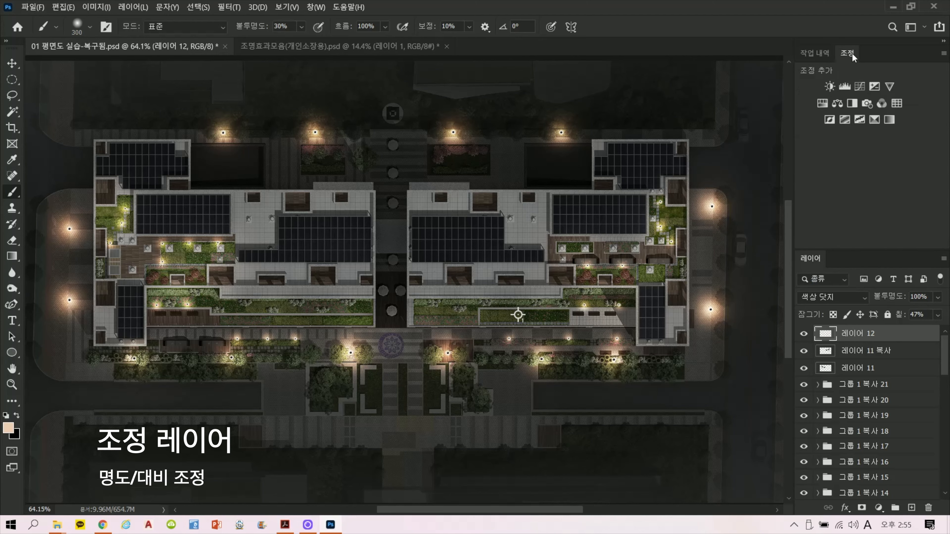
{"action": "left_click", "coordinate": [830, 86]}
{"action": "left_click_drag", "start_coordinate": [673, 221], "coordinate": [653, 66]}
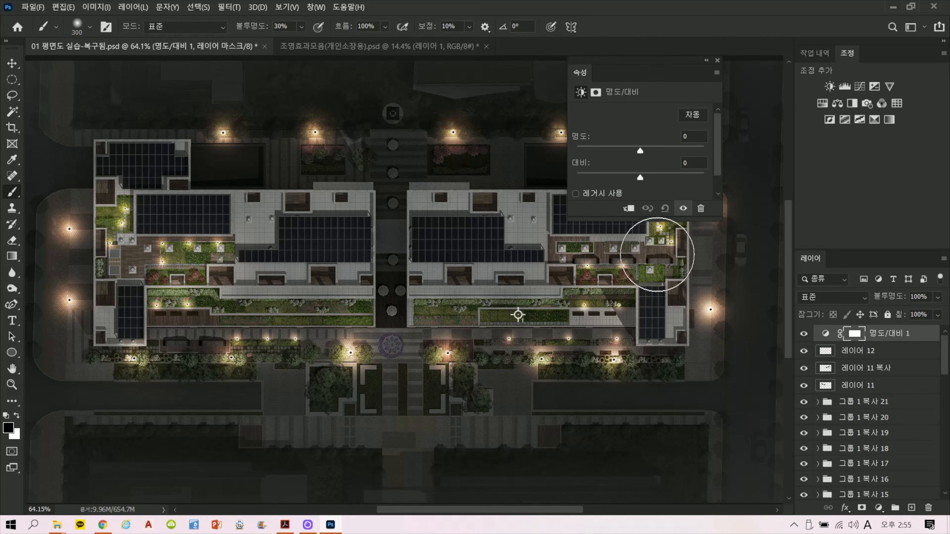
{"action": "left_click_drag", "start_coordinate": [640, 153], "coordinate": [649, 154]}
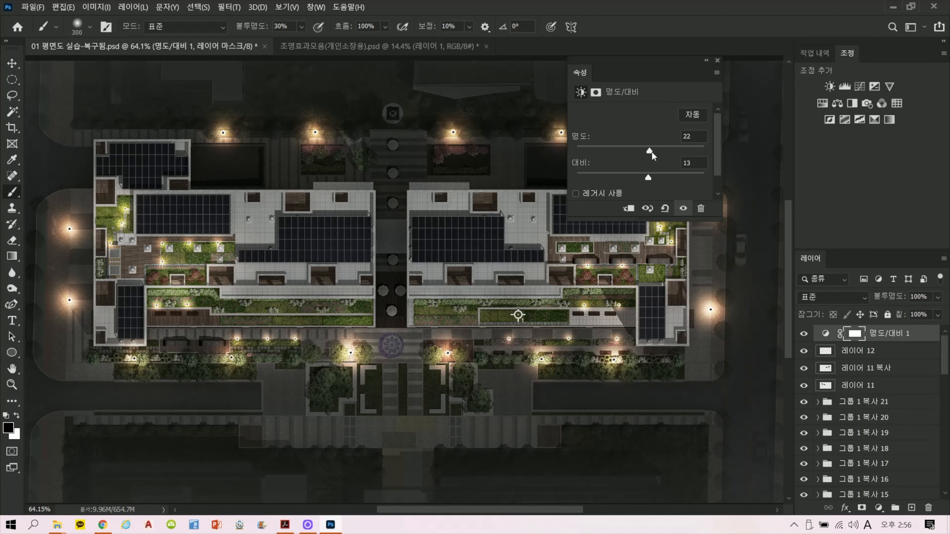
Compare the night plan with the Brightness/Contrast adjustment layer hidden and shown, and close its properties.
{"action": "left_click", "coordinate": [804, 335]}
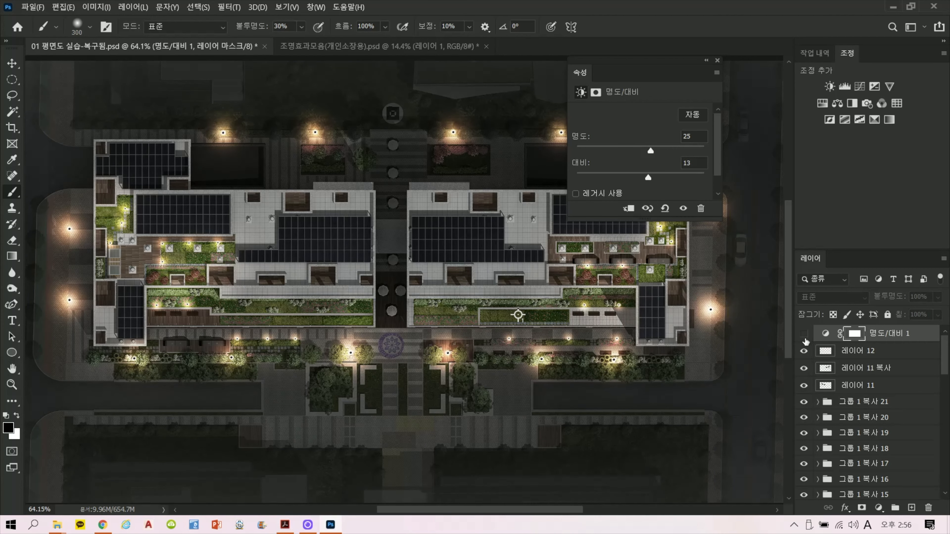
{"action": "left_click", "coordinate": [804, 335]}
{"action": "left_click", "coordinate": [804, 335]}
{"action": "left_click", "coordinate": [804, 335]}
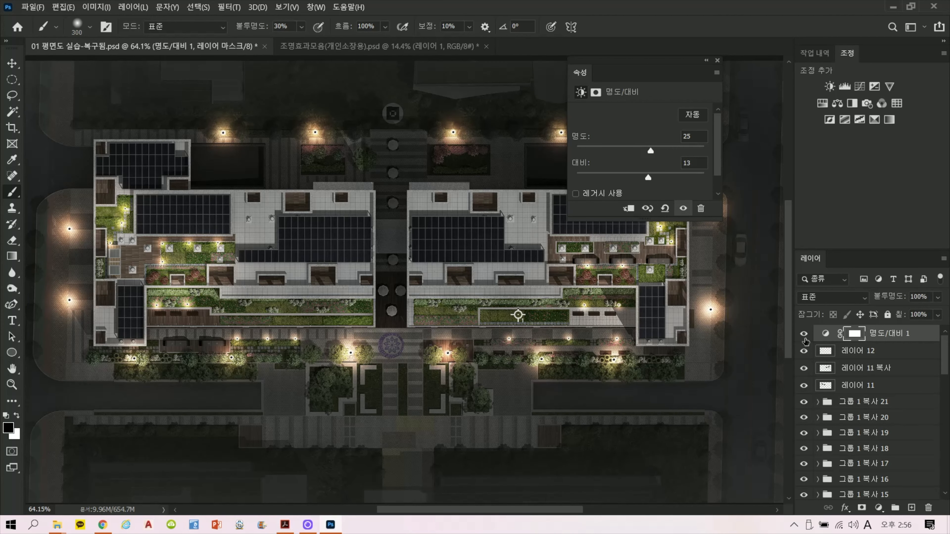
{"action": "left_click", "coordinate": [804, 335]}
{"action": "left_click", "coordinate": [804, 338]}
{"action": "left_click", "coordinate": [717, 61]}
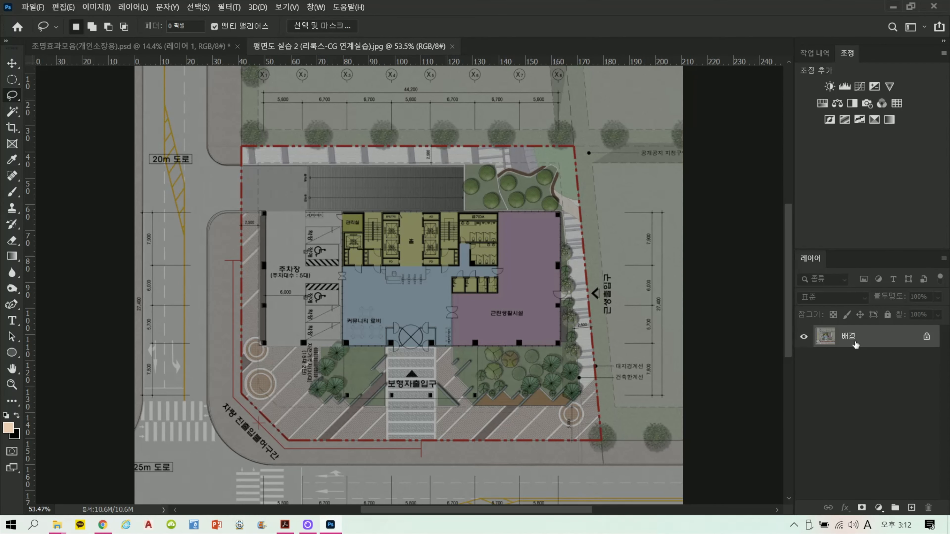
Duplicate the background layer of the second floor plan (평면도 실습 2) and hide the original.
{"action": "left_click_drag", "start_coordinate": [856, 345], "coordinate": [912, 507]}
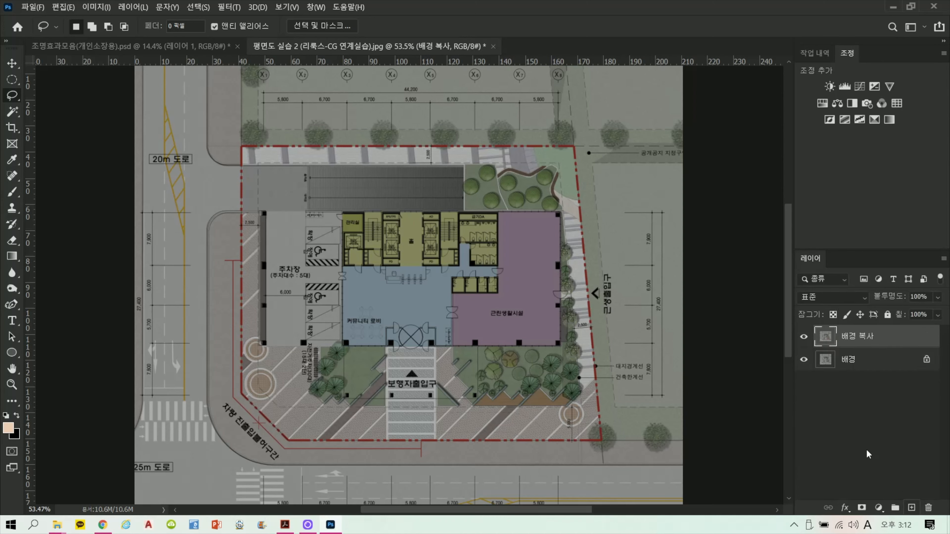
{"action": "left_click", "coordinate": [804, 360]}
Slightly lower the brightness and contrast of the duplicated plan layer with Brightness/Contrast (명도/대비).
{"action": "key", "text": "alt+i"}
{"action": "key", "text": "a"}
{"action": "key", "text": "c"}
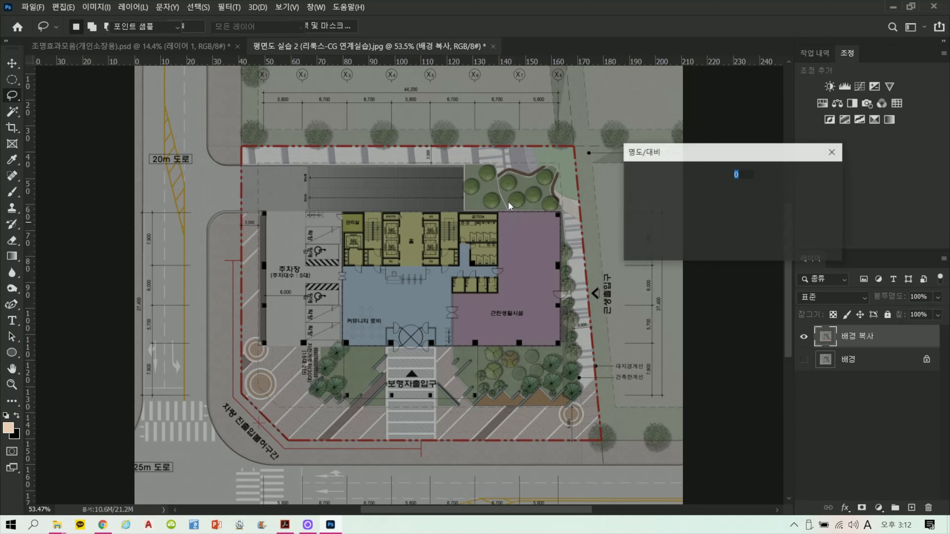
{"action": "left_click_drag", "start_coordinate": [694, 189], "coordinate": [689, 220]}
{"action": "left_click", "coordinate": [804, 174]}
Darken the plan copy with Hue/Saturation at saturation -15 and lightness -15, and set the Levels midtone input to 0.97.
{"action": "key", "text": "ctrl+u"}
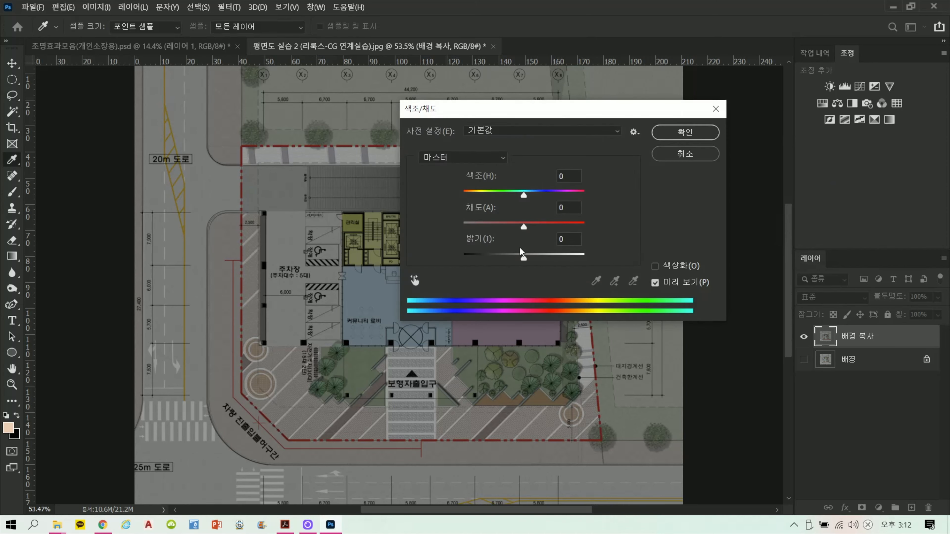
{"action": "left_click", "coordinate": [515, 223]}
{"action": "left_click", "coordinate": [514, 255]}
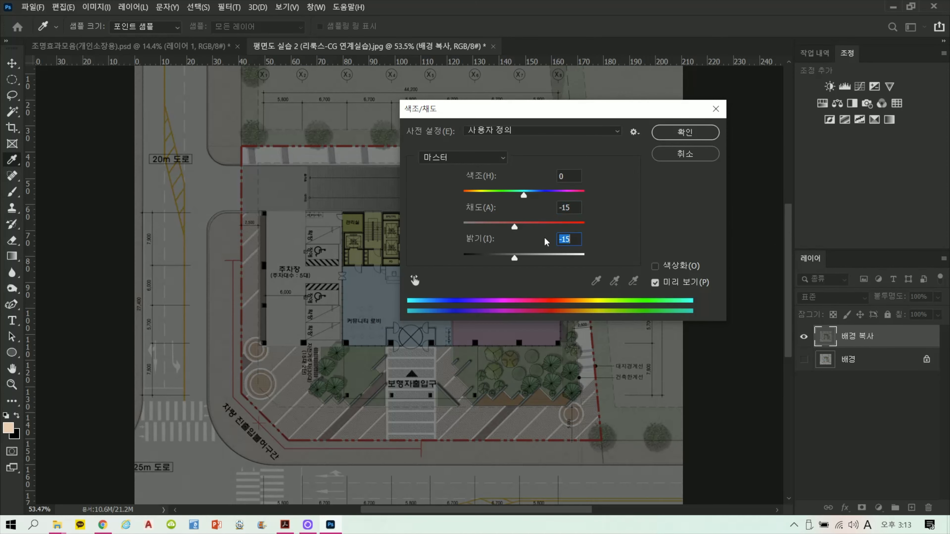
{"action": "left_click", "coordinate": [692, 135]}
{"action": "key", "text": "ctrl+l"}
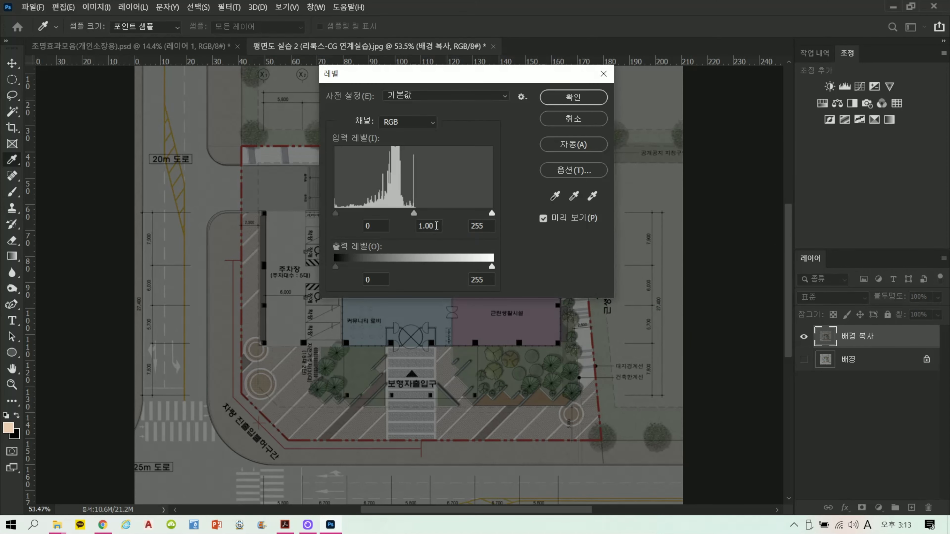
{"action": "type", "text": "0.97"}
{"action": "key", "text": "Return"}
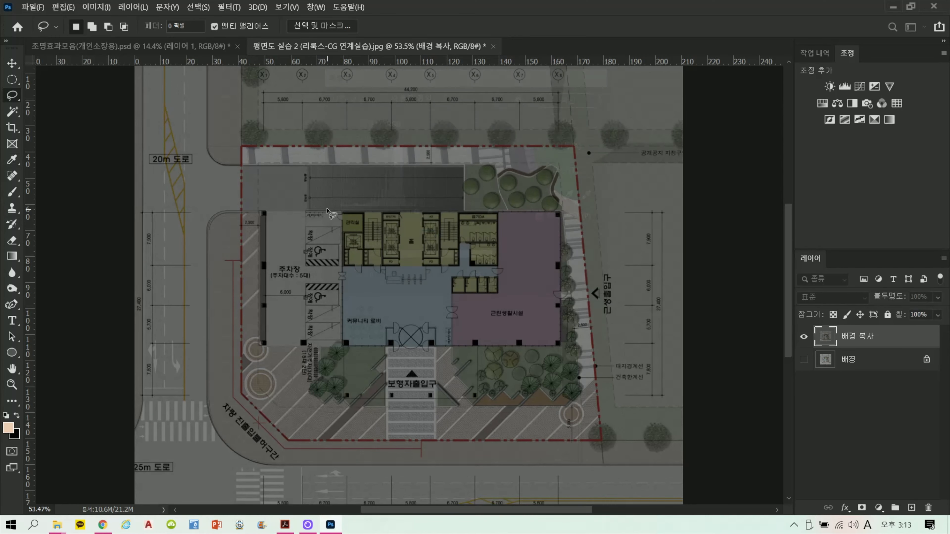
Darken the plan copy further with Brightness/Contrast at brightness -15 and contrast -5.
{"action": "key", "text": "ctrl+alt+b"}
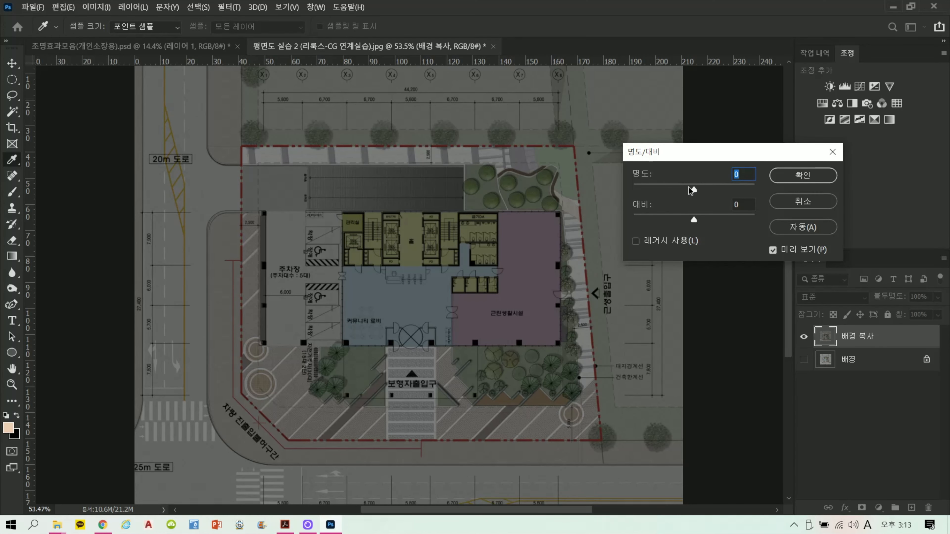
{"action": "left_click_drag", "start_coordinate": [691, 191], "coordinate": [688, 220]}
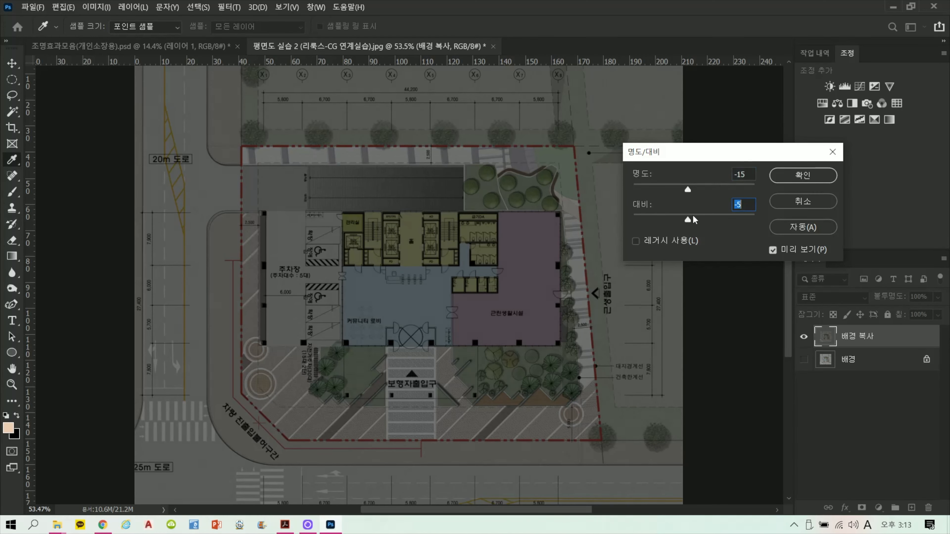
{"action": "left_click", "coordinate": [809, 173]}
Apply a second Hue/Saturation pass at saturation -15 and lightness -14, followed by Levels with midtones at 0.97.
{"action": "key", "text": "ctrl+u"}
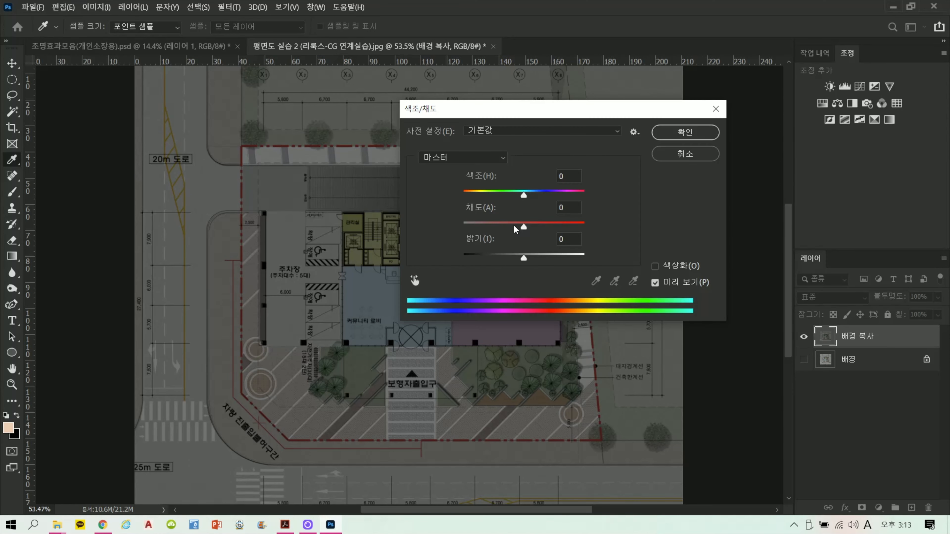
{"action": "left_click", "coordinate": [515, 224]}
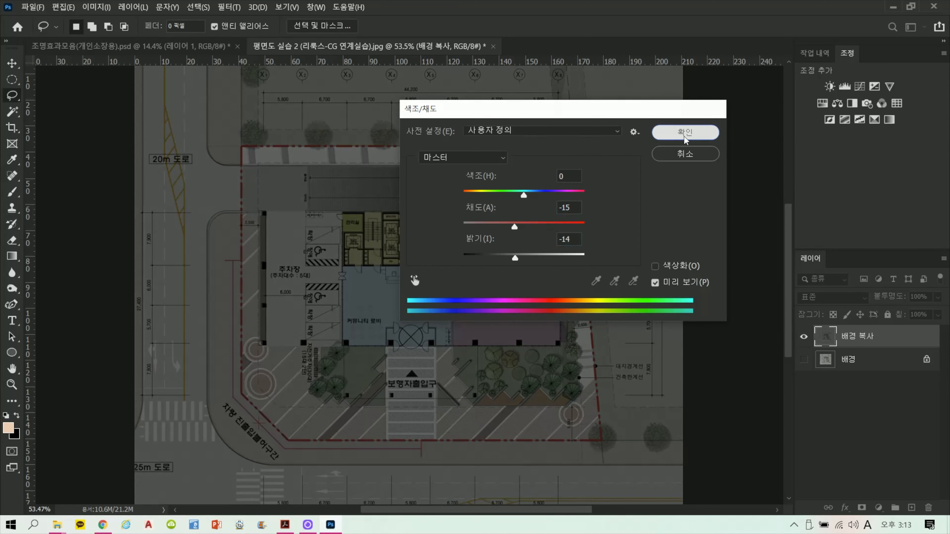
{"action": "left_click", "coordinate": [686, 132]}
{"action": "key", "text": "ctrl+l"}
{"action": "left_click_drag", "start_coordinate": [437, 227], "coordinate": [417, 227]}
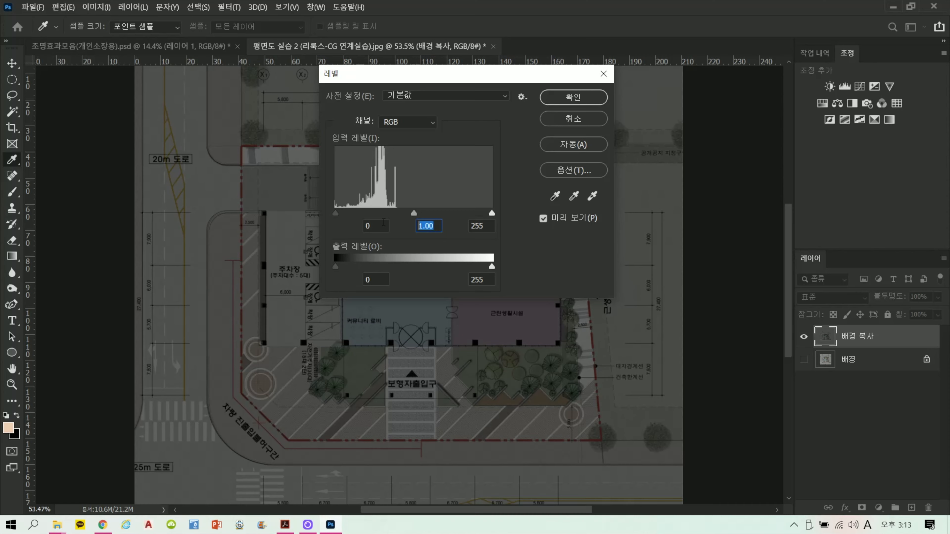
{"action": "type", "text": "0.97"}
{"action": "key", "text": "Return"}
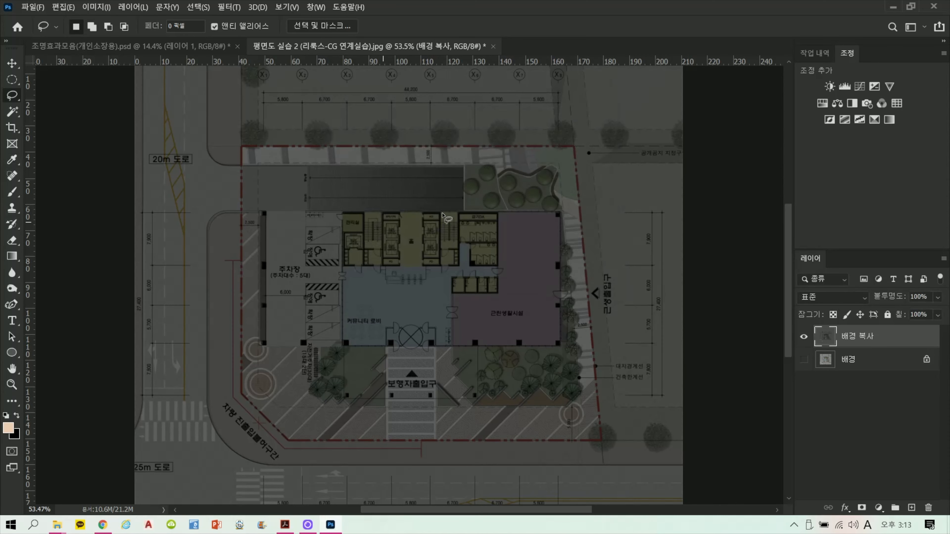
Apply another Brightness/Contrast pass to the plan copy with brightness -18 and slightly reduced contrast.
{"action": "key", "text": "ctrl+alt+b"}
{"action": "left_click", "coordinate": [687, 189]}
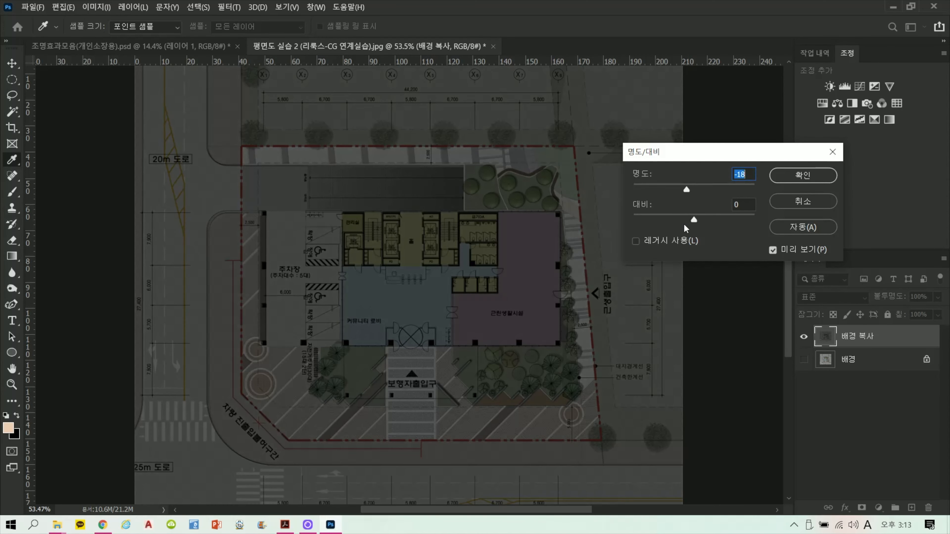
{"action": "left_click", "coordinate": [686, 220]}
{"action": "left_click", "coordinate": [781, 181]}
Apply a third Hue/Saturation pass at saturation -15 and lightness -16, followed by Levels with midtones at 0.97.
{"action": "key", "text": "ctrl+u"}
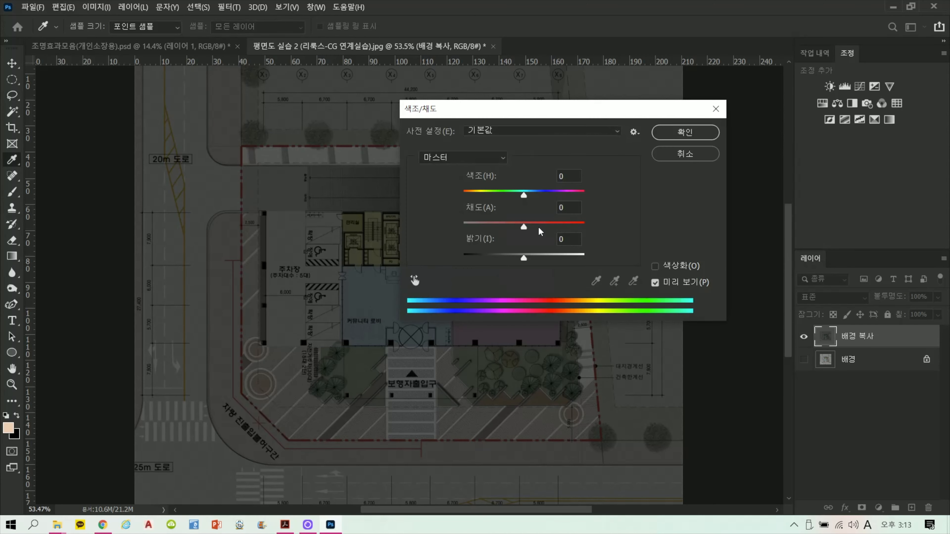
{"action": "left_click_drag", "start_coordinate": [524, 227], "coordinate": [515, 257]}
{"action": "left_click", "coordinate": [705, 138]}
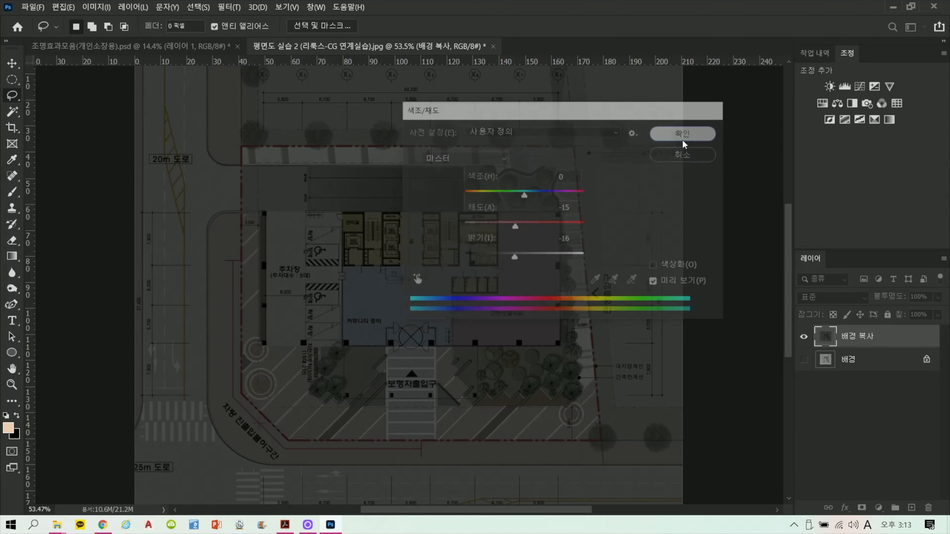
{"action": "key", "text": "ctrl+l"}
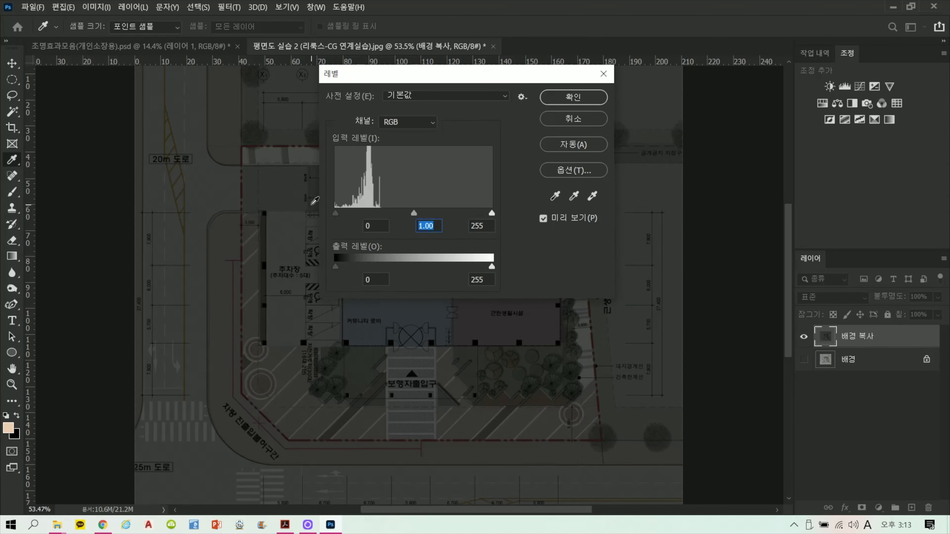
{"action": "type", "text": "0.97"}
{"action": "key", "text": "Return"}
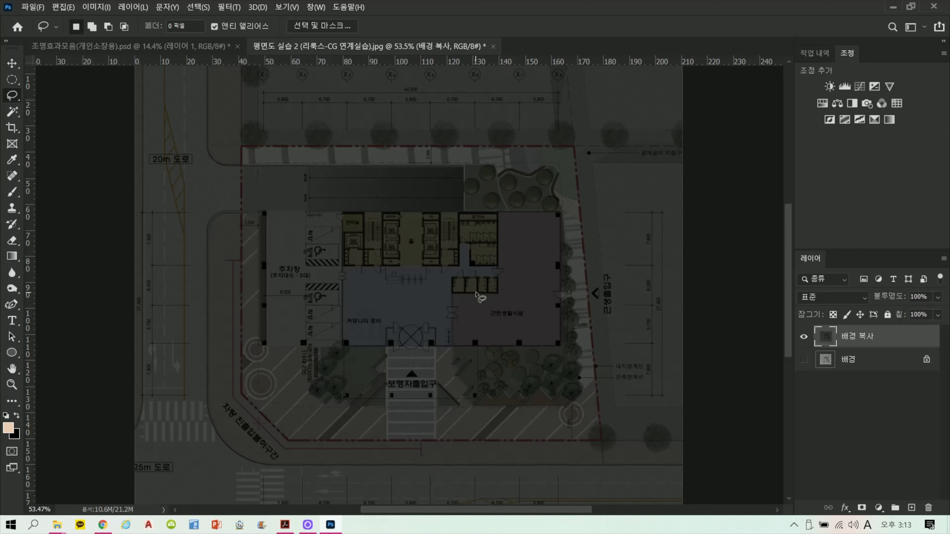
Add a new empty layer above the darkened plan copy.
{"action": "left_click", "coordinate": [911, 508]}
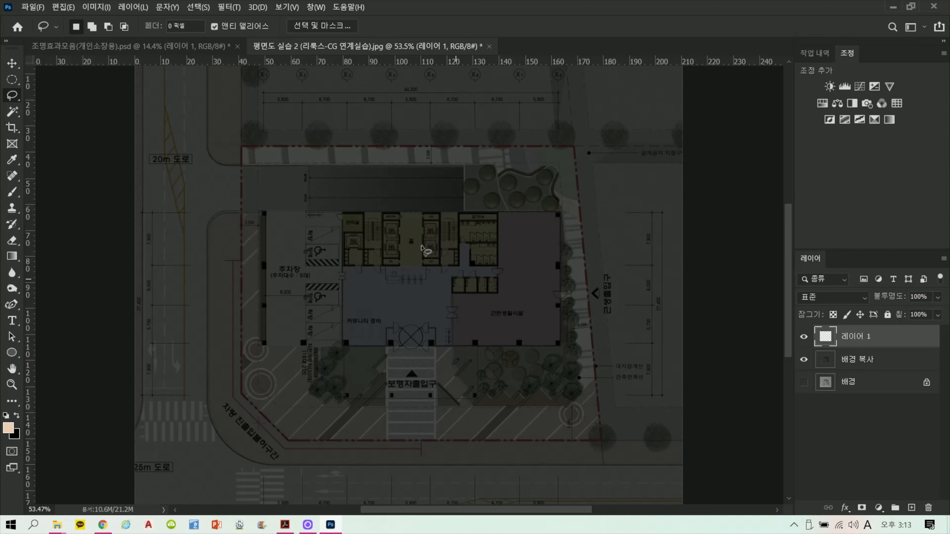
Select the building interior with the Rectangular Marquee, from the core and lobby's outer wall beside the parking to the retail area's far corner.
{"action": "scroll", "coordinate": [422, 247], "scroll_direction": "up", "scroll_amount": 5}
{"action": "left_click_drag", "start_coordinate": [566, 322], "coordinate": [478, 285]}
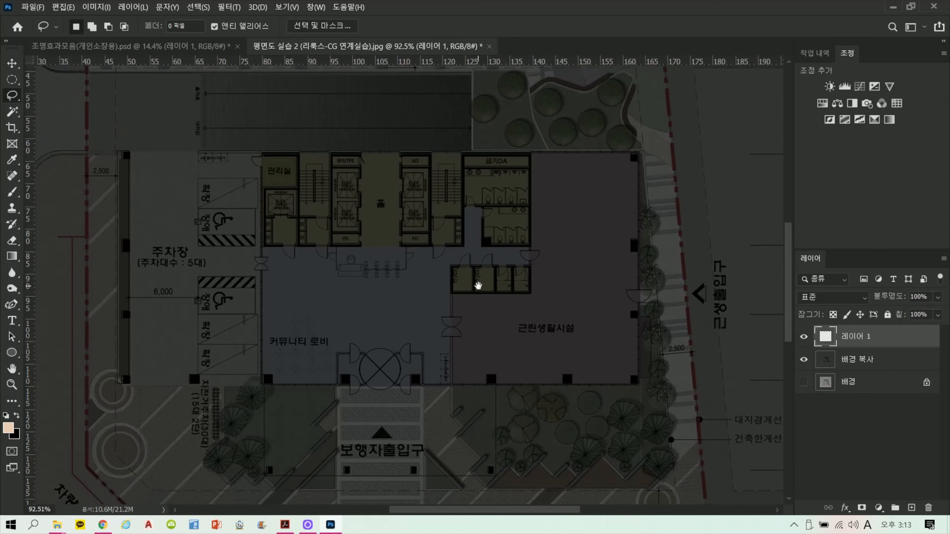
{"action": "scroll", "coordinate": [489, 251], "scroll_direction": "up", "scroll_amount": 1}
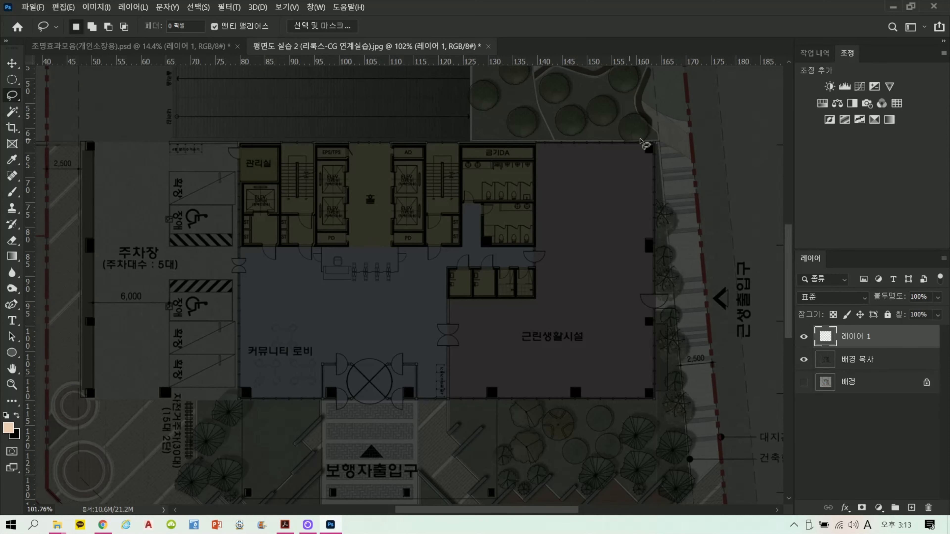
{"action": "left_click", "coordinate": [12, 79]}
{"action": "left_click", "coordinate": [56, 78]}
{"action": "scroll", "coordinate": [214, 143], "scroll_direction": "up", "scroll_amount": 2}
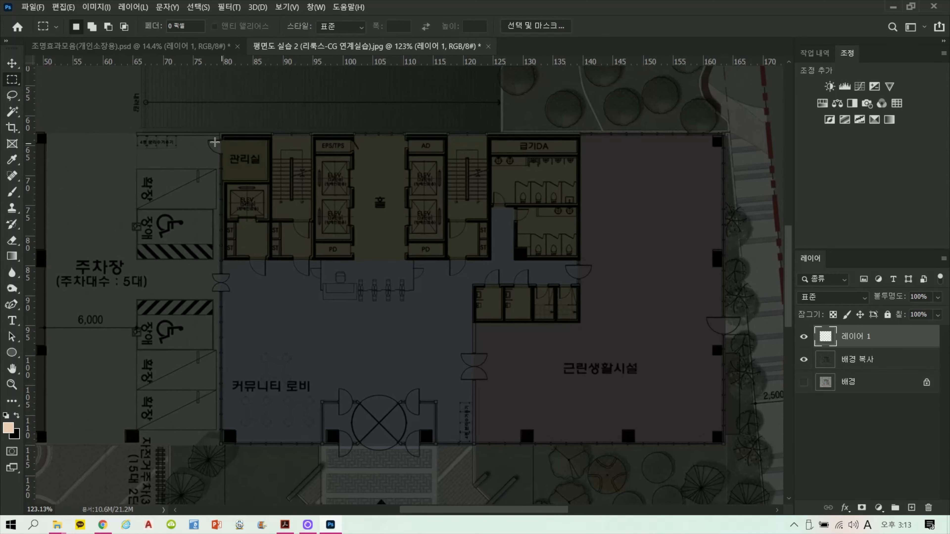
{"action": "left_click_drag", "start_coordinate": [221, 134], "coordinate": [723, 443]}
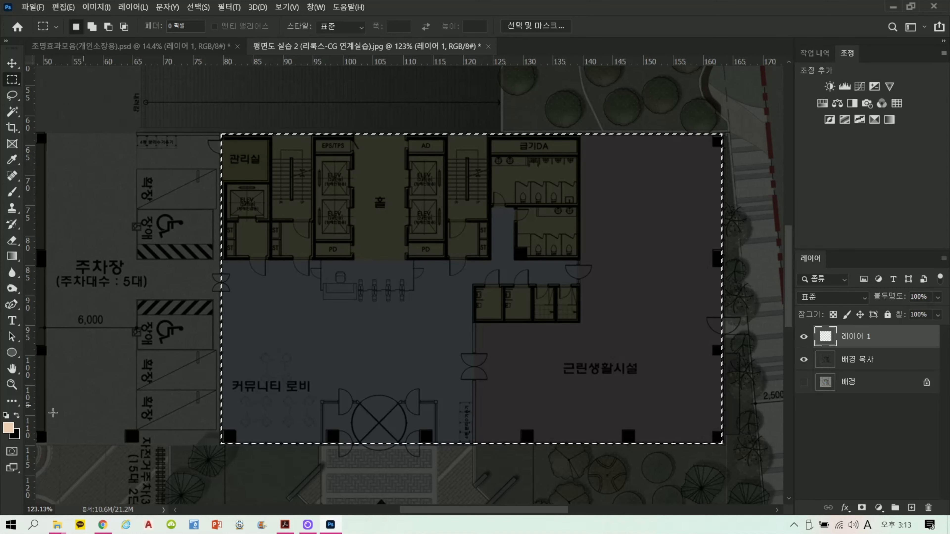
Fill the building selection with black, deselect it, and reduce the layer's fill to 53%.
{"action": "left_click", "coordinate": [14, 416]}
{"action": "key", "text": "alt+BackSpace"}
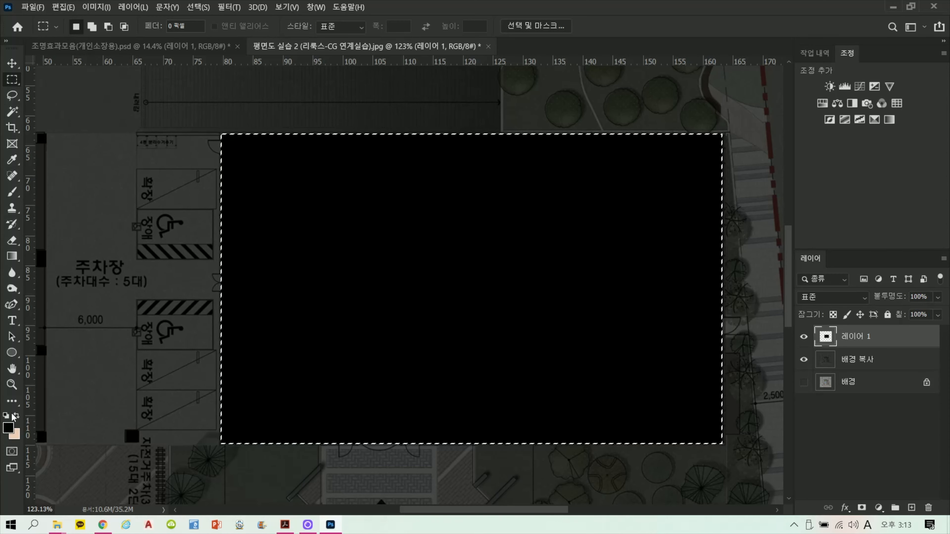
{"action": "key", "text": "ctrl+d"}
{"action": "left_click", "coordinate": [938, 315]}
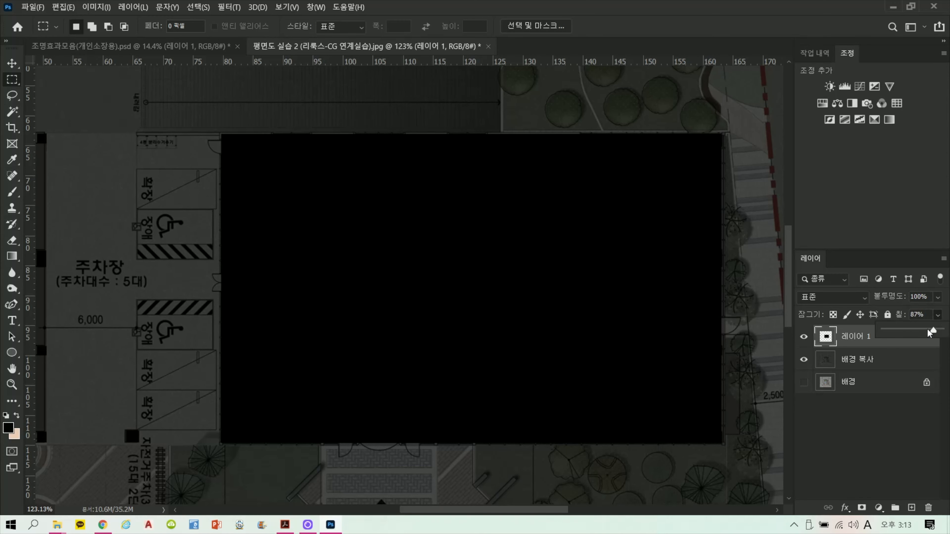
{"action": "left_click_drag", "start_coordinate": [943, 329], "coordinate": [915, 331]}
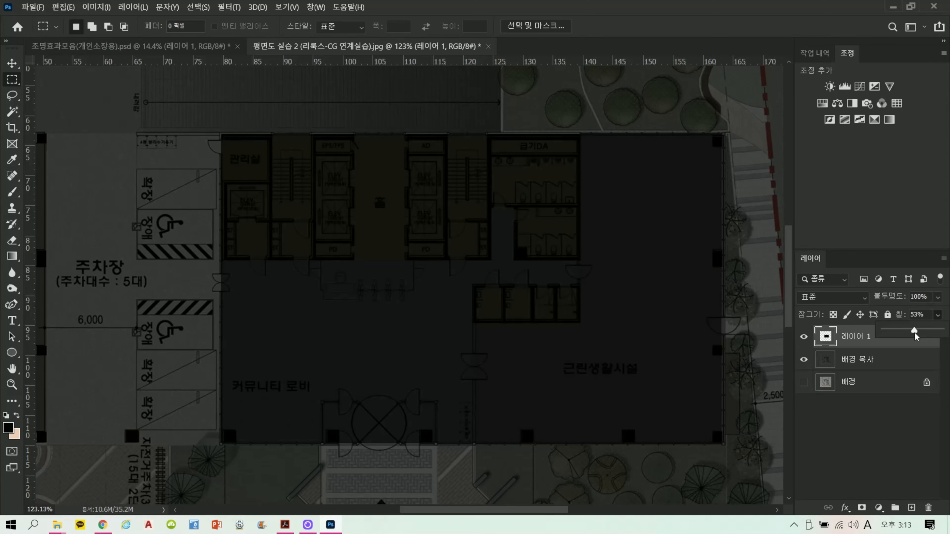
Select the vehicle ramp above the building core with a rectangular marquee and add a new layer for it.
{"action": "scroll", "coordinate": [523, 314], "scroll_direction": "down", "scroll_amount": 5}
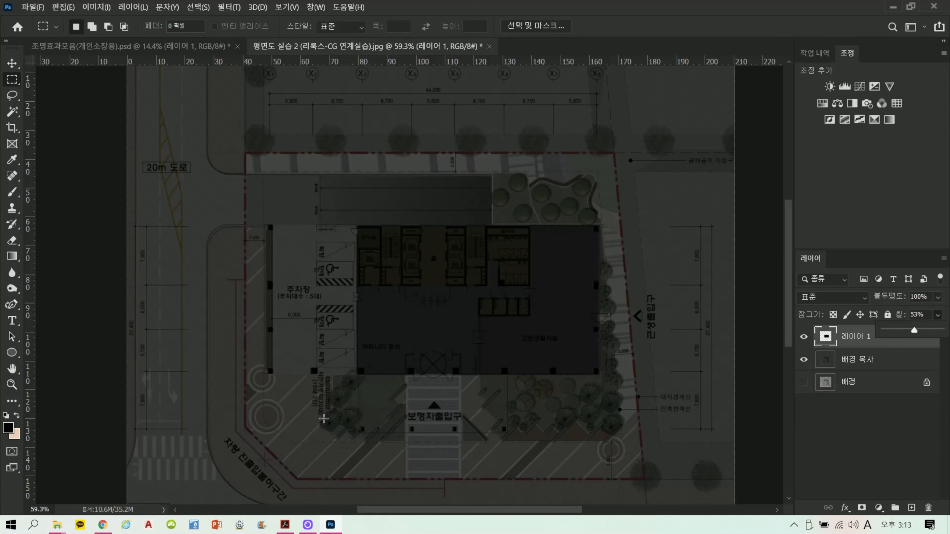
{"action": "scroll", "coordinate": [399, 187], "scroll_direction": "up", "scroll_amount": 6}
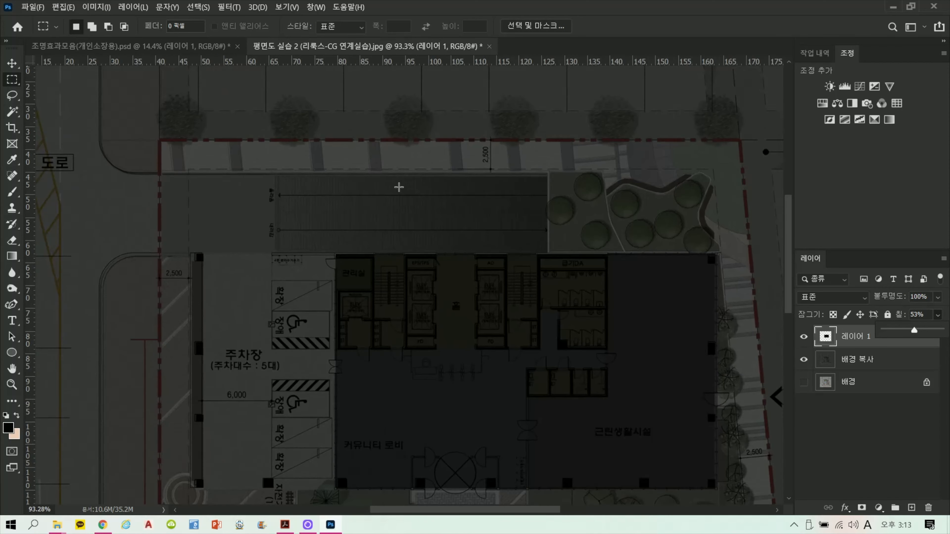
{"action": "left_click_drag", "start_coordinate": [686, 153], "coordinate": [153, 314]}
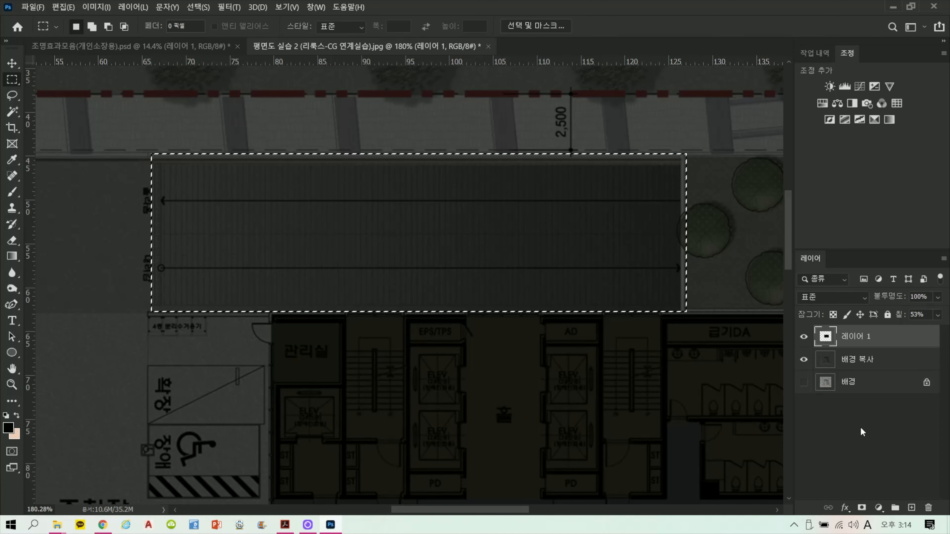
{"action": "left_click", "coordinate": [912, 508]}
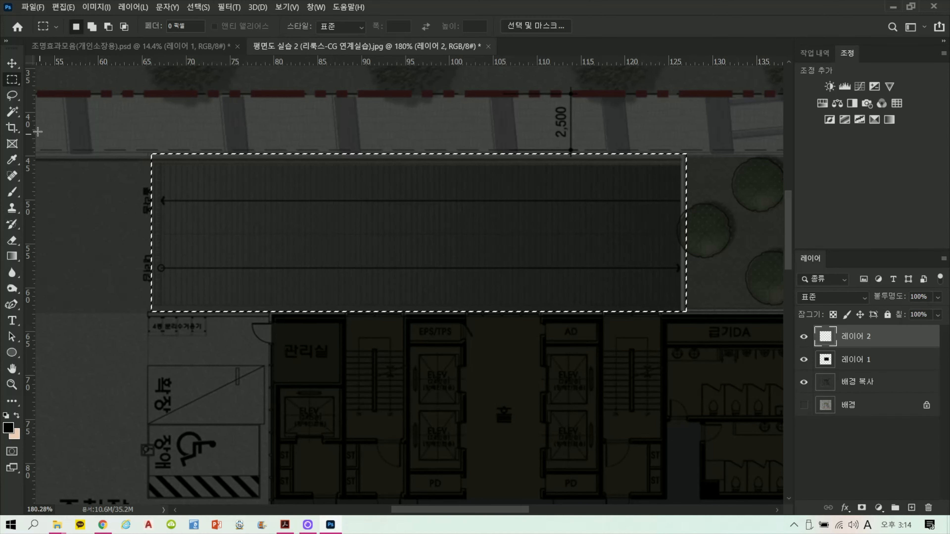
Shade the garden-side end of the ramp with black using a large soft brush at 30% opacity, fading toward the arrowhead end, and deselect.
{"action": "left_click", "coordinate": [12, 192]}
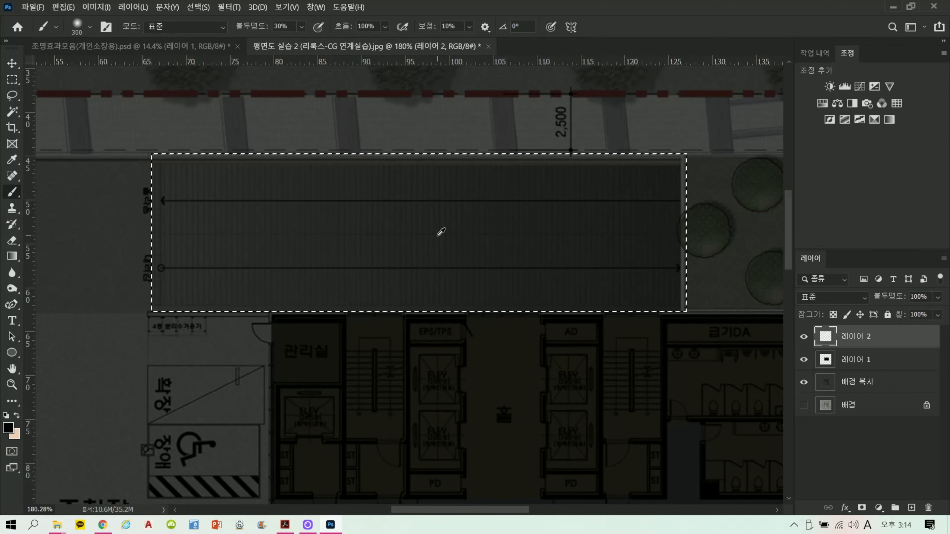
{"action": "left_click", "coordinate": [664, 240]}
{"action": "key", "text": "bracketright"}
{"action": "key", "text": "bracketright"}
{"action": "key", "text": "bracketright"}
{"action": "key", "text": "bracketright"}
{"action": "key", "text": "bracketright"}
{"action": "key", "text": "bracketright"}
{"action": "key", "text": "bracketright"}
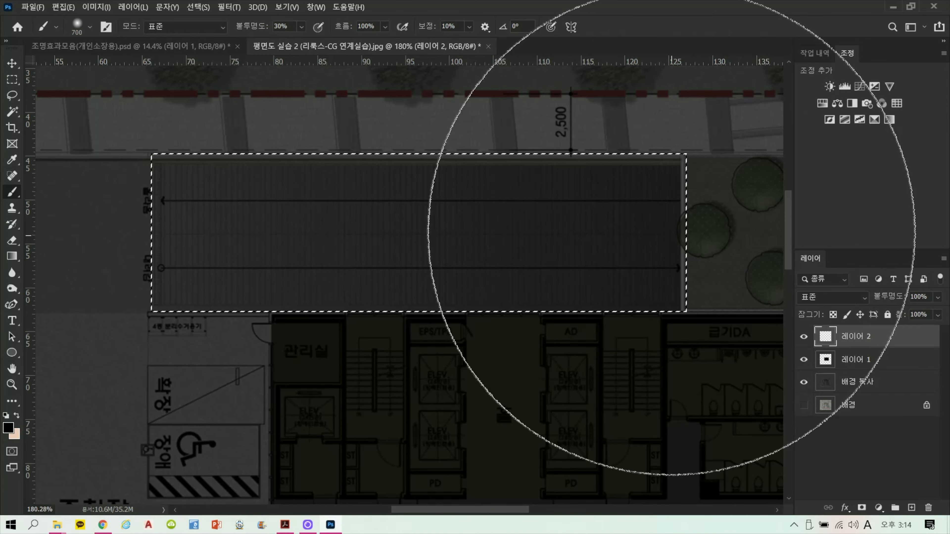
{"action": "left_click", "coordinate": [629, 234]}
{"action": "left_click", "coordinate": [541, 230]}
{"action": "left_click", "coordinate": [439, 232]}
{"action": "key", "text": "ctrl+d"}
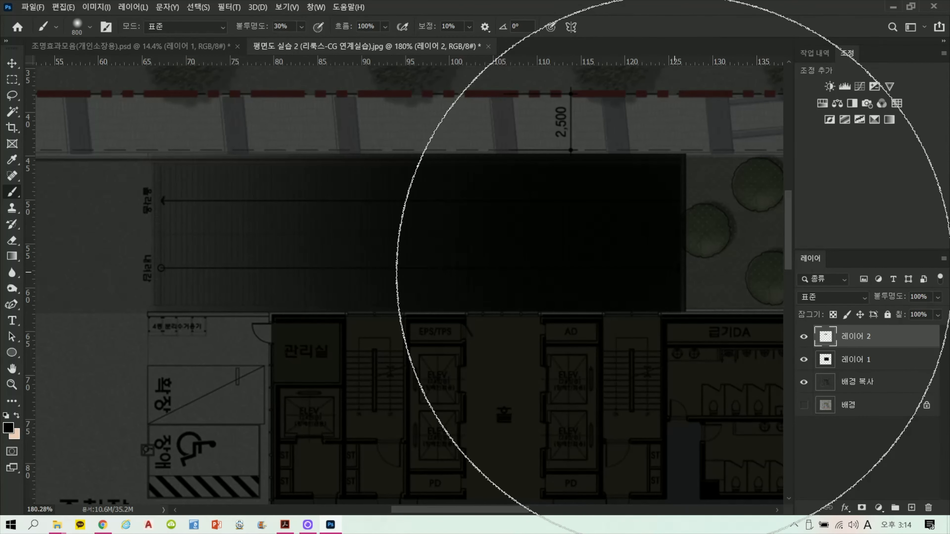
Reduce the ramp shadow layer's fill to 49%.
{"action": "scroll", "coordinate": [621, 248], "scroll_direction": "down", "scroll_amount": 1}
{"action": "scroll", "coordinate": [623, 240], "scroll_direction": "down", "scroll_amount": 15}
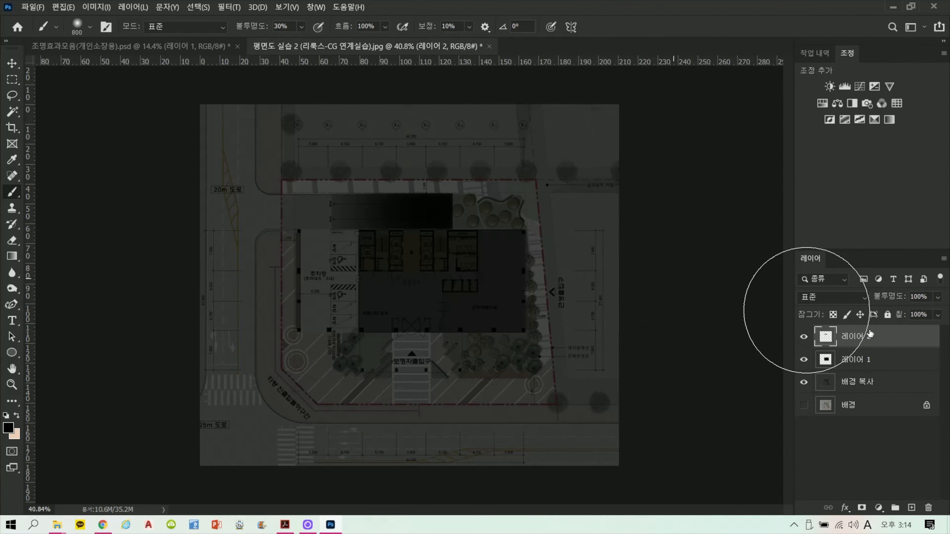
{"action": "left_click_drag", "start_coordinate": [936, 315], "coordinate": [906, 333]}
{"action": "scroll", "coordinate": [543, 202], "scroll_direction": "up", "scroll_amount": 5}
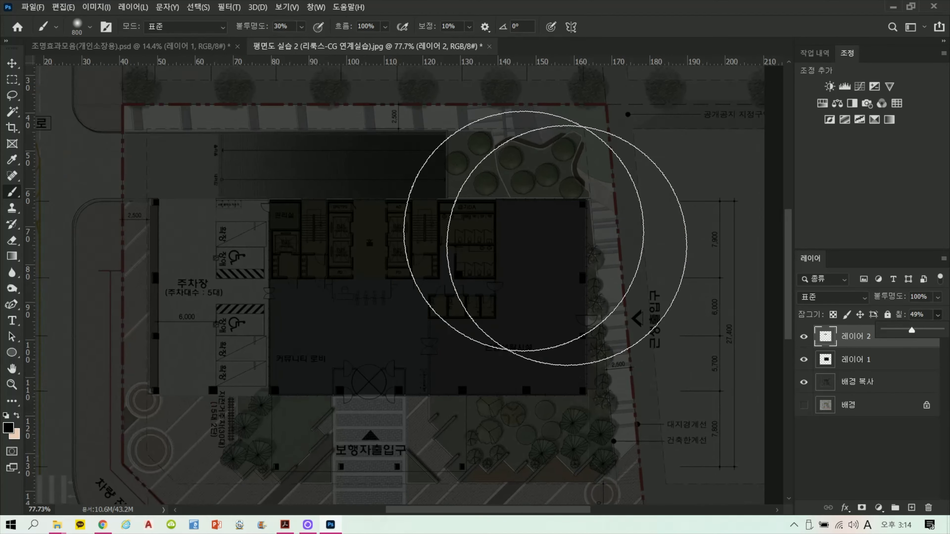
{"action": "left_click_drag", "start_coordinate": [626, 319], "coordinate": [682, 296]}
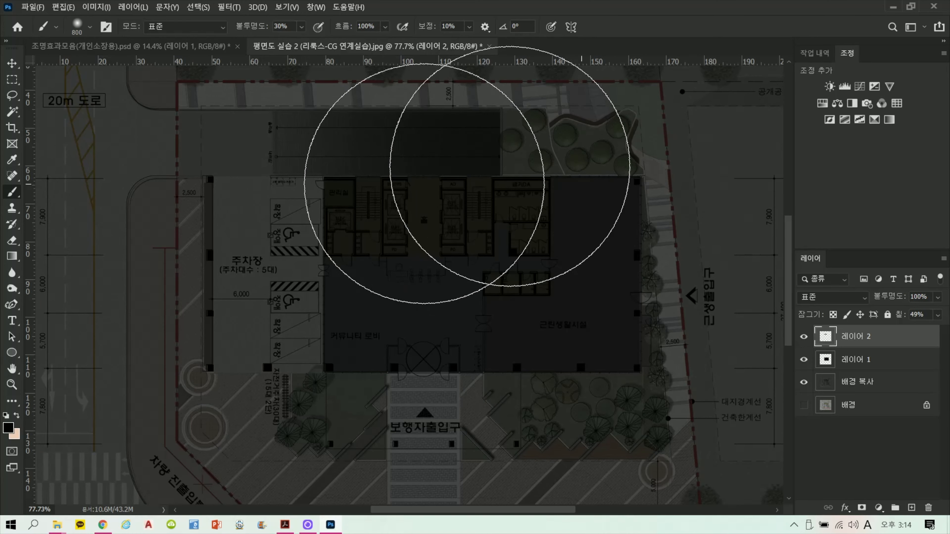
{"action": "left_click", "coordinate": [12, 96]}
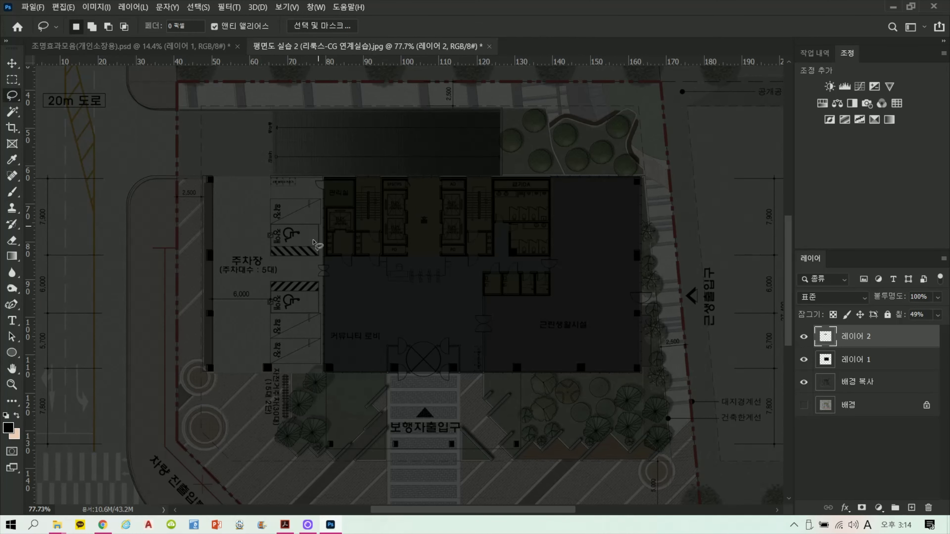
{"action": "left_click_drag", "start_coordinate": [314, 243], "coordinate": [427, 214]}
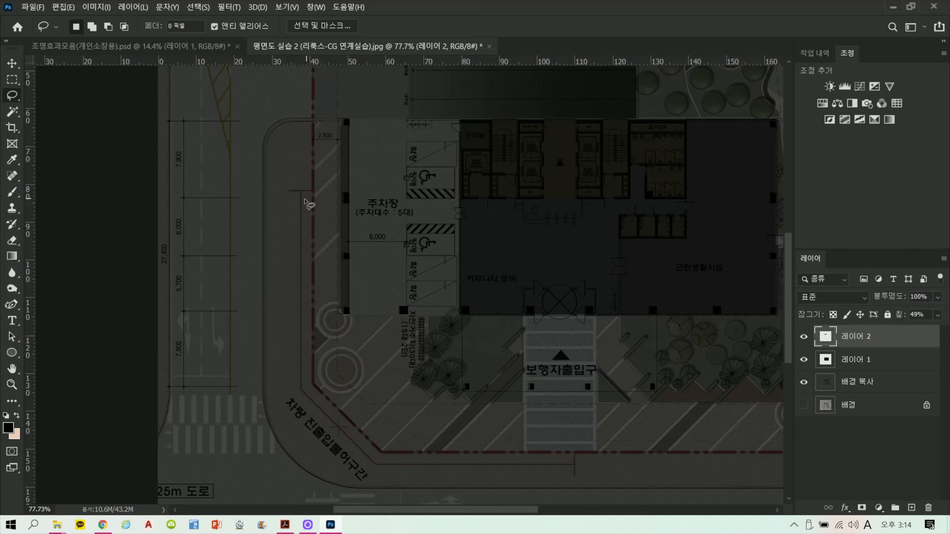
{"action": "scroll", "coordinate": [304, 201], "scroll_direction": "up", "scroll_amount": 2}
{"action": "scroll", "coordinate": [302, 190], "scroll_direction": "up", "scroll_amount": 3}
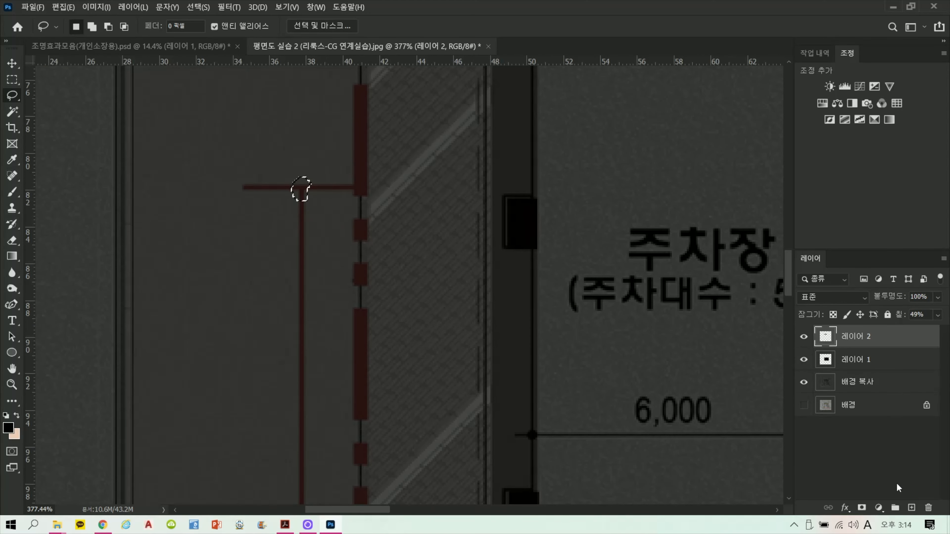
Add a new layer above the ramp shadow, set the foreground colour to white (ffffff), and clear the small lasso selection.
{"action": "left_click", "coordinate": [910, 508]}
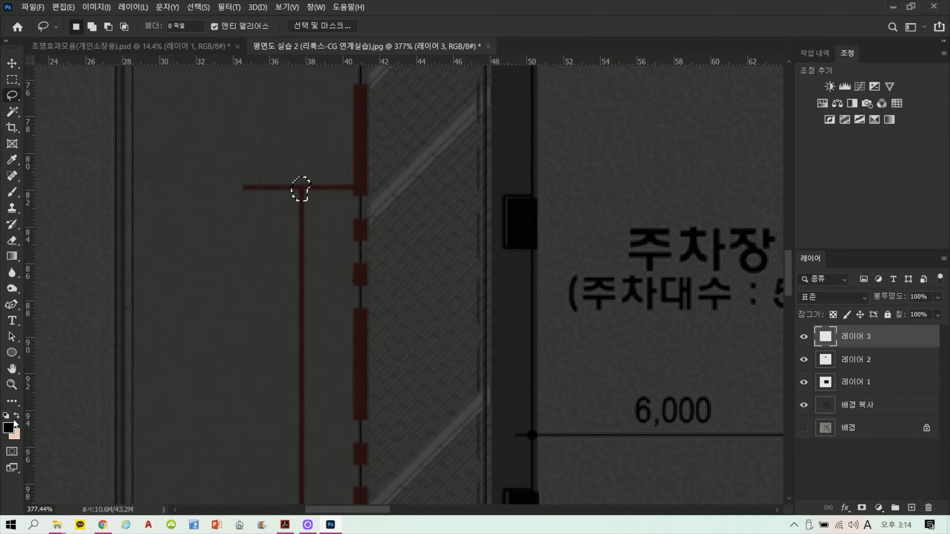
{"action": "left_click", "coordinate": [9, 428]}
{"action": "left_click", "coordinate": [125, 302]}
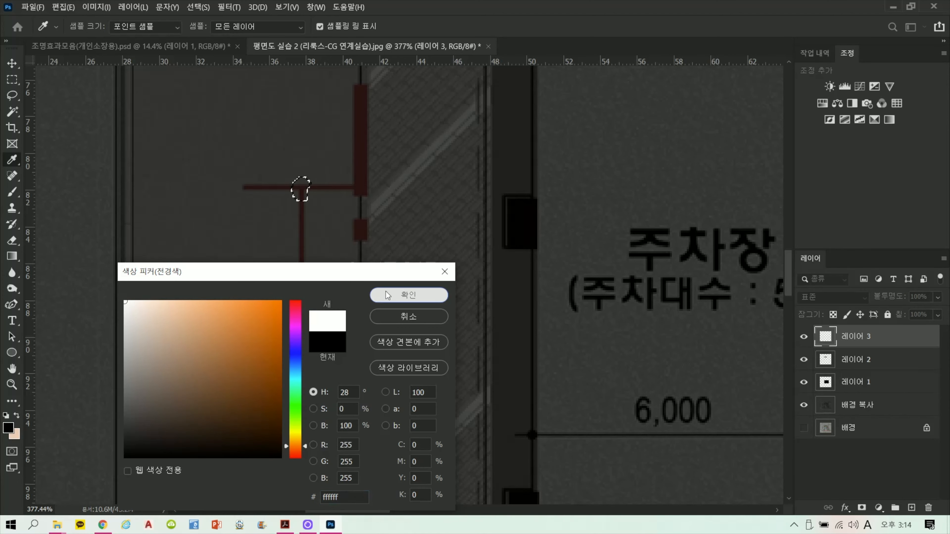
{"action": "left_click", "coordinate": [387, 295]}
{"action": "key", "text": "l"}
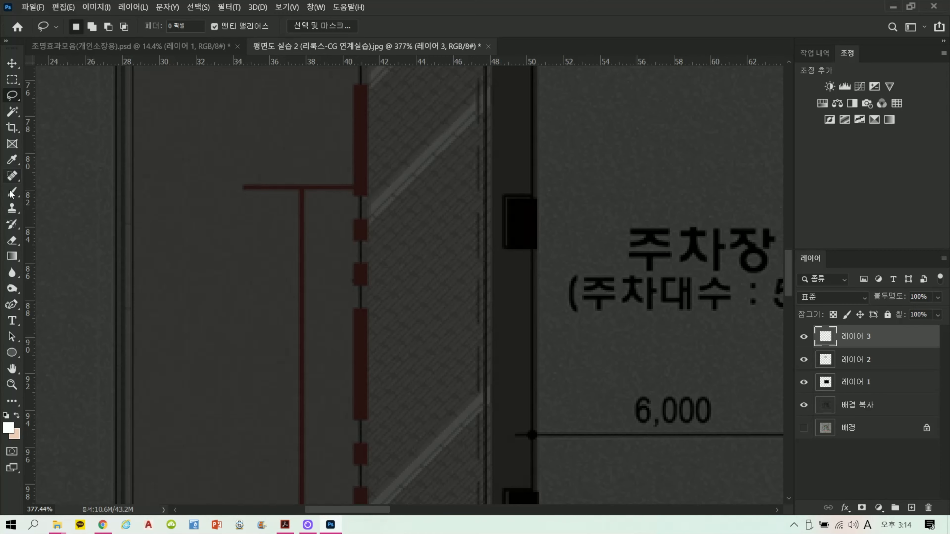
Paint a peach glow over the red line's T-junction beside the parking area with a 200-pixel soft brush at 30% opacity.
{"action": "left_click", "coordinate": [14, 196]}
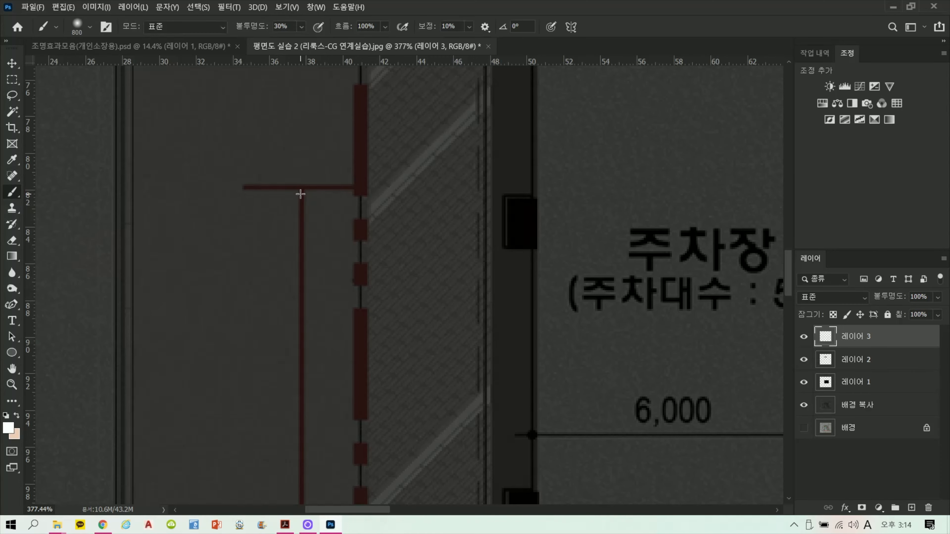
{"action": "scroll", "coordinate": [294, 193], "scroll_direction": "down", "scroll_amount": 2}
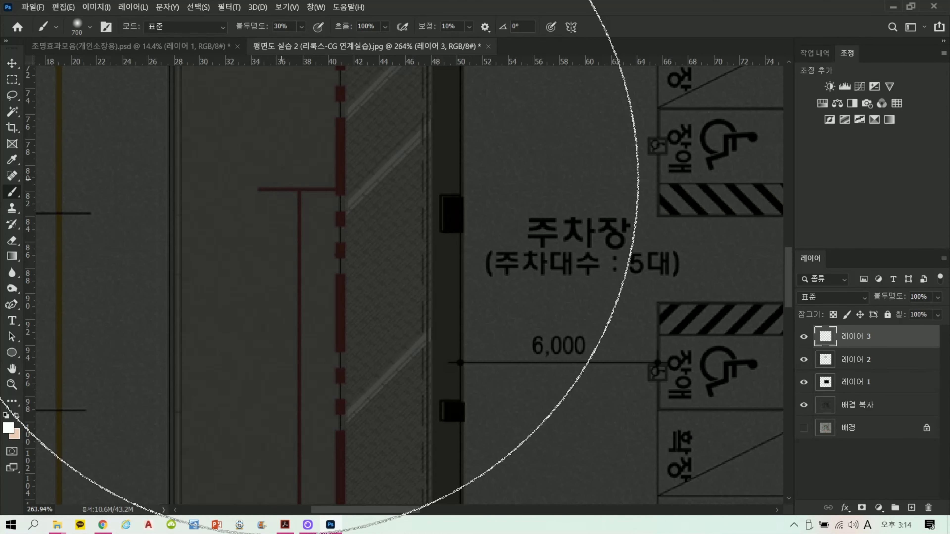
{"action": "key", "text": "bracketleft"}
{"action": "key", "text": "bracketleft"}
{"action": "key", "text": "bracketleft"}
{"action": "key", "text": "bracketleft"}
{"action": "key", "text": "bracketleft"}
{"action": "key", "text": "bracketleft"}
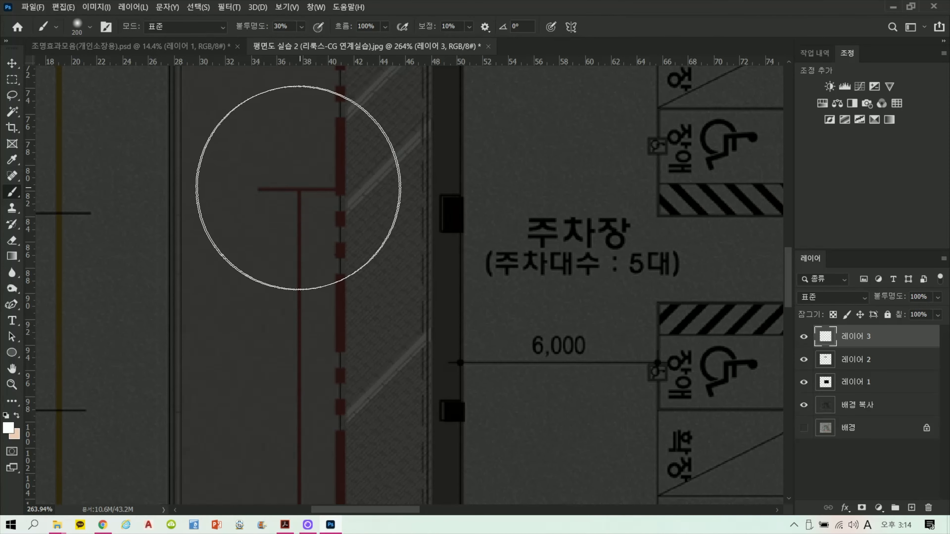
{"action": "key", "text": "bracketright"}
{"action": "scroll", "coordinate": [301, 192], "scroll_direction": "down", "scroll_amount": 1}
{"action": "scroll", "coordinate": [300, 191], "scroll_direction": "down", "scroll_amount": 2}
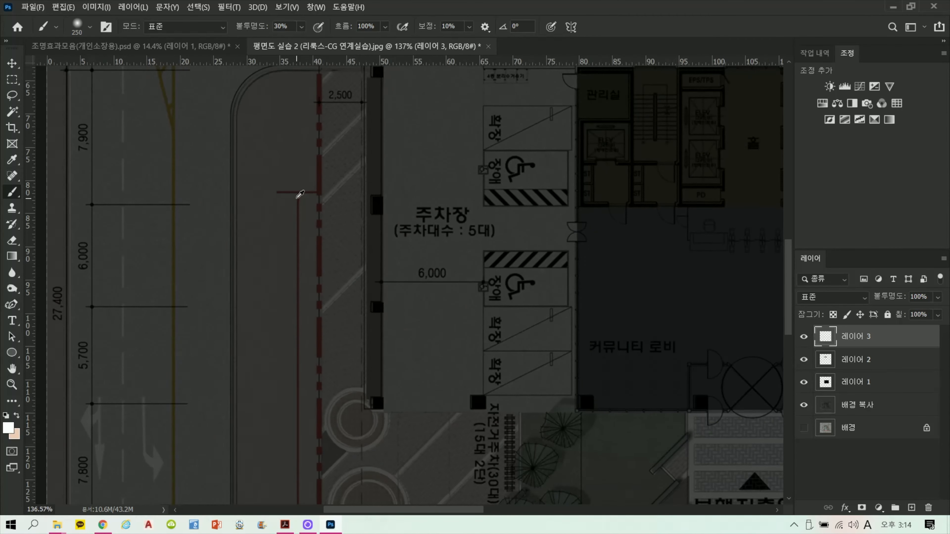
{"action": "scroll", "coordinate": [298, 193], "scroll_direction": "up", "scroll_amount": 3}
{"action": "key", "text": "bracketleft"}
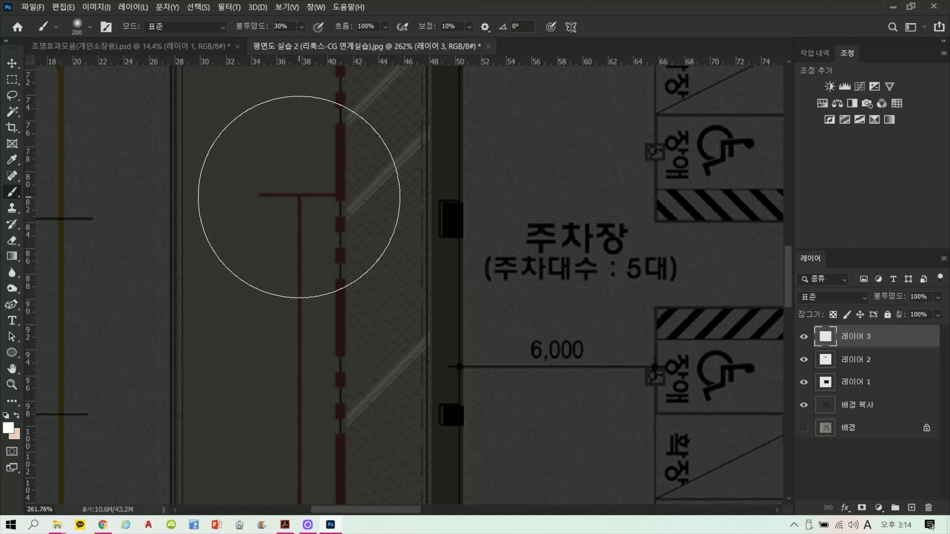
{"action": "left_click", "coordinate": [16, 416]}
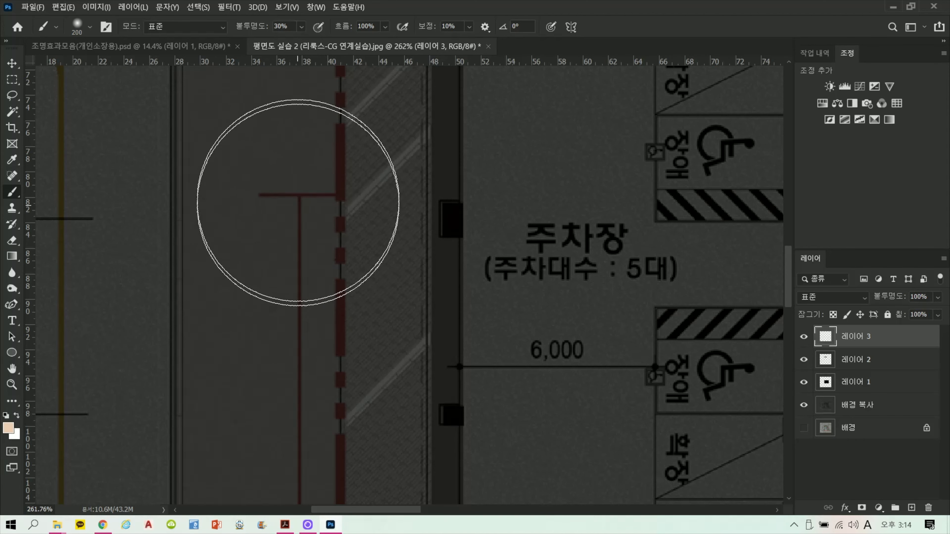
{"action": "left_click", "coordinate": [269, 190]}
{"action": "left_click", "coordinate": [297, 198]}
{"action": "left_click", "coordinate": [294, 192]}
{"action": "left_click", "coordinate": [296, 198]}
{"action": "left_click", "coordinate": [307, 207]}
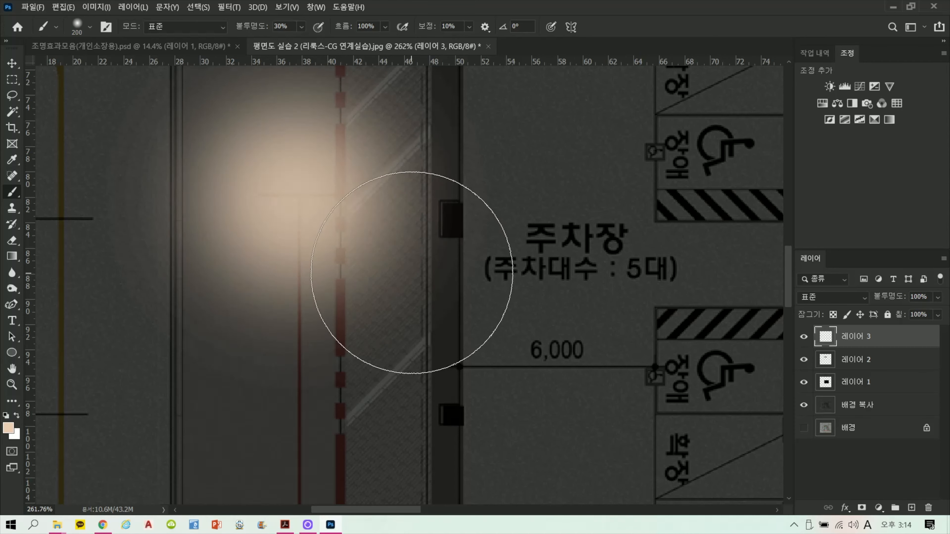
Set the glow layer's blend mode to Color Dodge (색상 닷지) and its fill to 75%.
{"action": "left_click", "coordinate": [840, 297]}
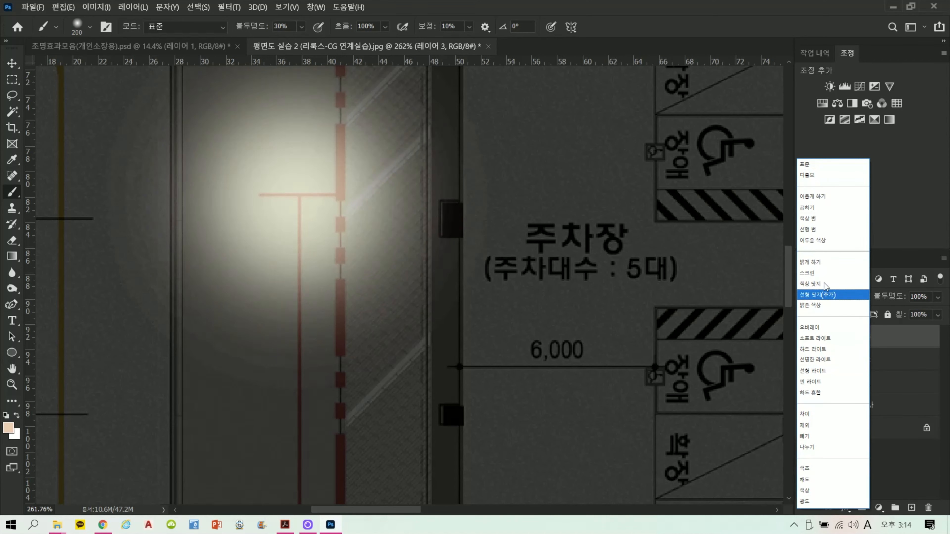
{"action": "left_click", "coordinate": [819, 295]}
{"action": "left_click_drag", "start_coordinate": [921, 338], "coordinate": [928, 335]}
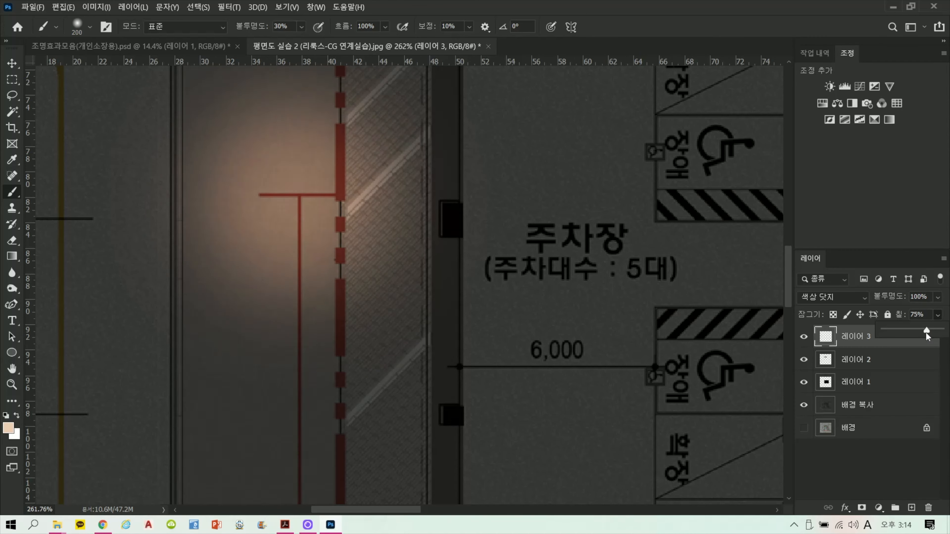
On a new layer, paint a white glow over the red T-junction with a 90-pixel soft brush at 30% opacity.
{"action": "left_click", "coordinate": [912, 507]}
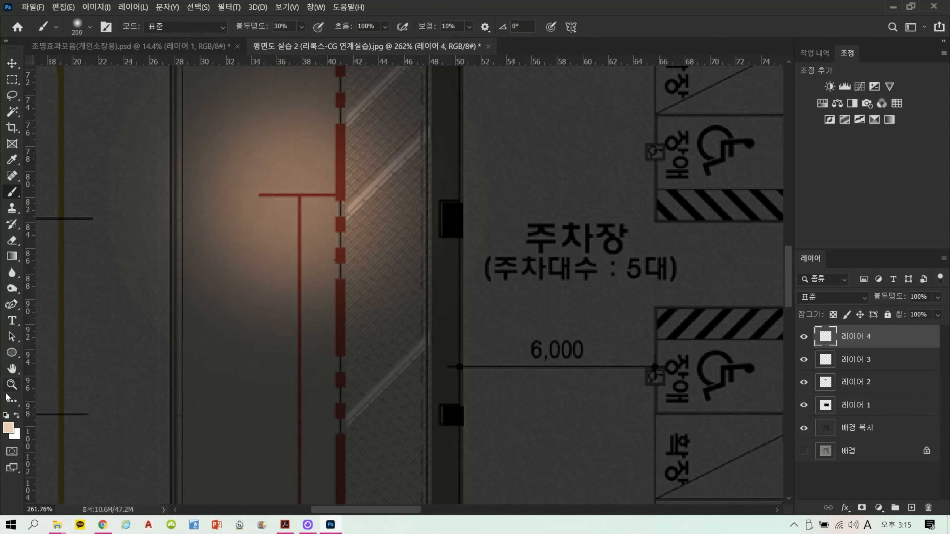
{"action": "left_click", "coordinate": [17, 416]}
{"action": "key", "text": "bracketleft"}
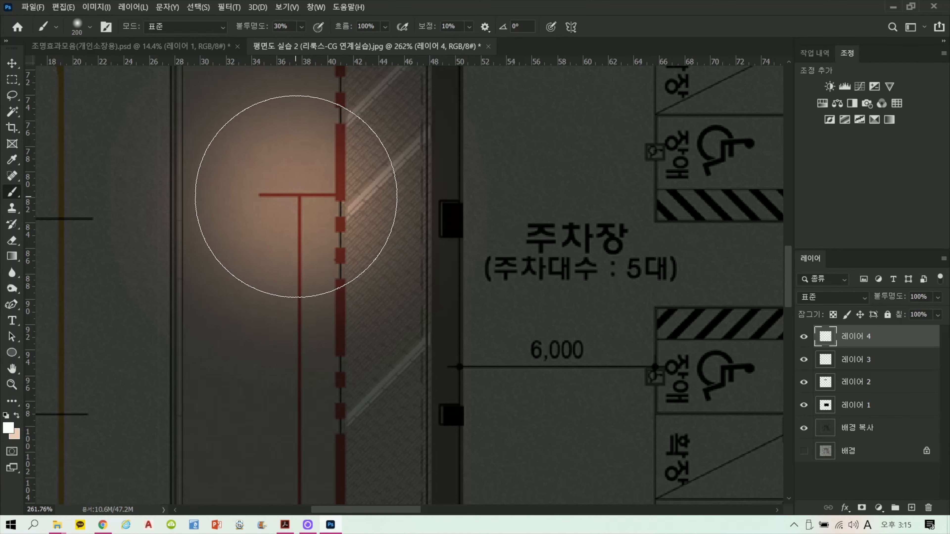
{"action": "key", "text": "bracketleft"}
{"action": "key", "text": "bracketleft"}
{"action": "key", "text": "bracketleft"}
{"action": "key", "text": "bracketleft"}
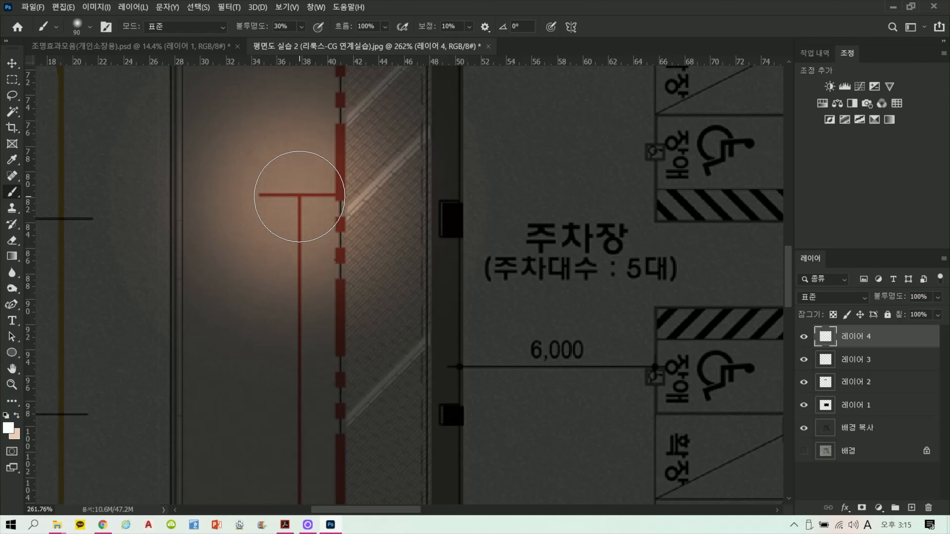
{"action": "left_click", "coordinate": [299, 200]}
{"action": "left_click", "coordinate": [299, 201]}
{"action": "left_click", "coordinate": [299, 200]}
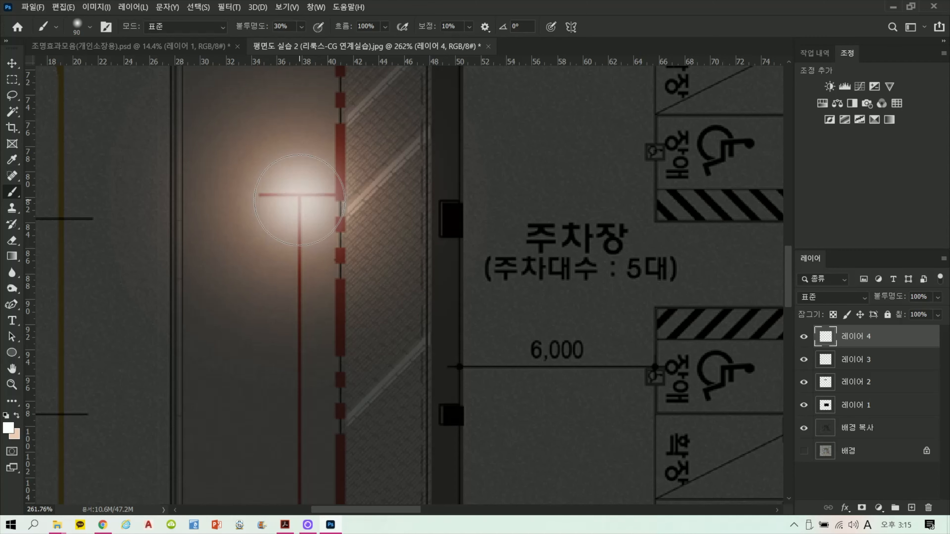
{"action": "left_click", "coordinate": [299, 200]}
{"action": "left_click", "coordinate": [299, 200]}
Set the white glow layer's blend mode to Color Dodge (색상 닷지) and its fill to 45%.
{"action": "left_click", "coordinate": [832, 296]}
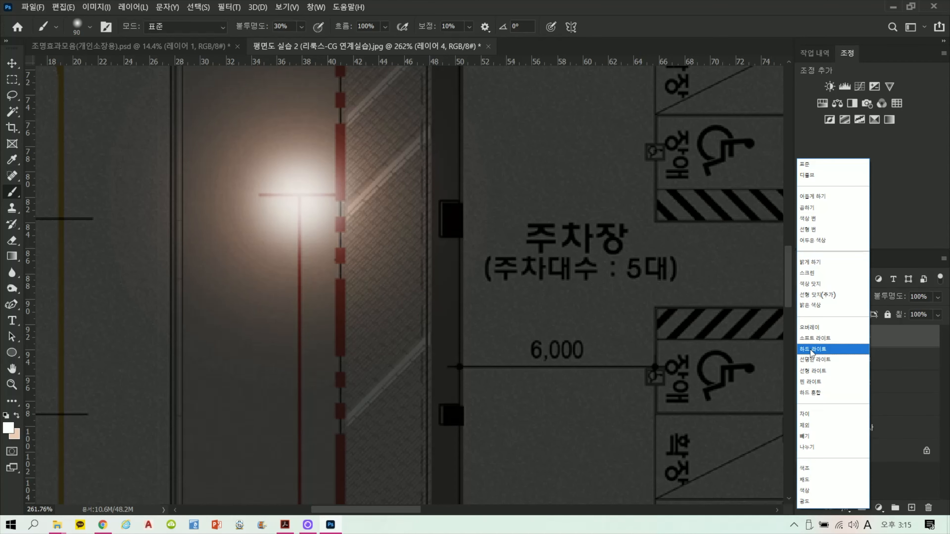
{"action": "left_click", "coordinate": [819, 278]}
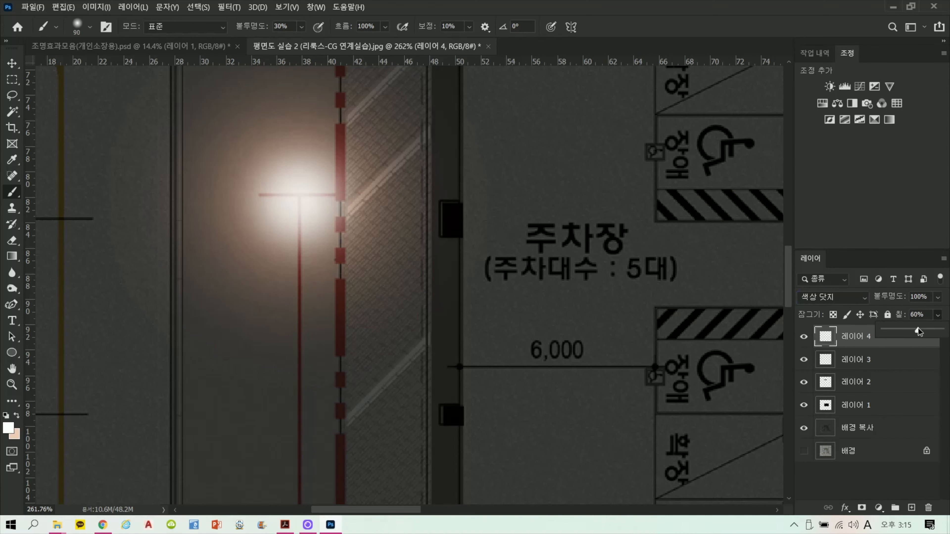
{"action": "left_click_drag", "start_coordinate": [919, 331], "coordinate": [911, 337]}
{"action": "scroll", "coordinate": [313, 213], "scroll_direction": "down", "scroll_amount": 5}
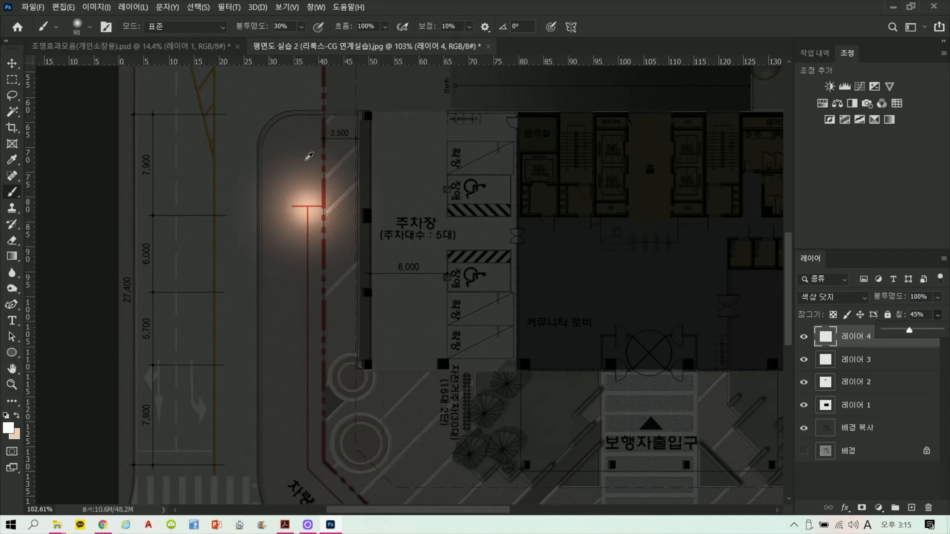
{"action": "scroll", "coordinate": [309, 156], "scroll_direction": "up", "scroll_amount": 3}
{"action": "scroll", "coordinate": [461, 239], "scroll_direction": "down", "scroll_amount": 5}
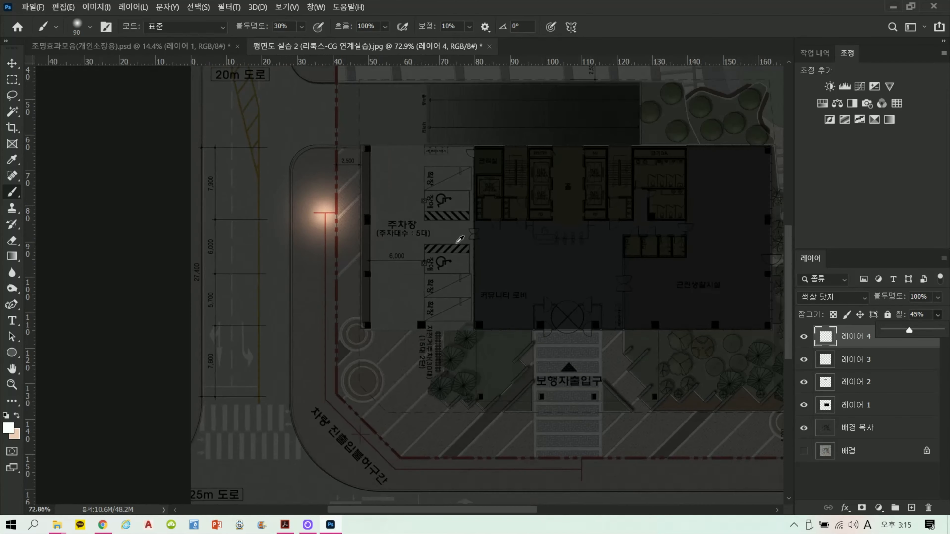
{"action": "scroll", "coordinate": [329, 209], "scroll_direction": "up", "scroll_amount": 6}
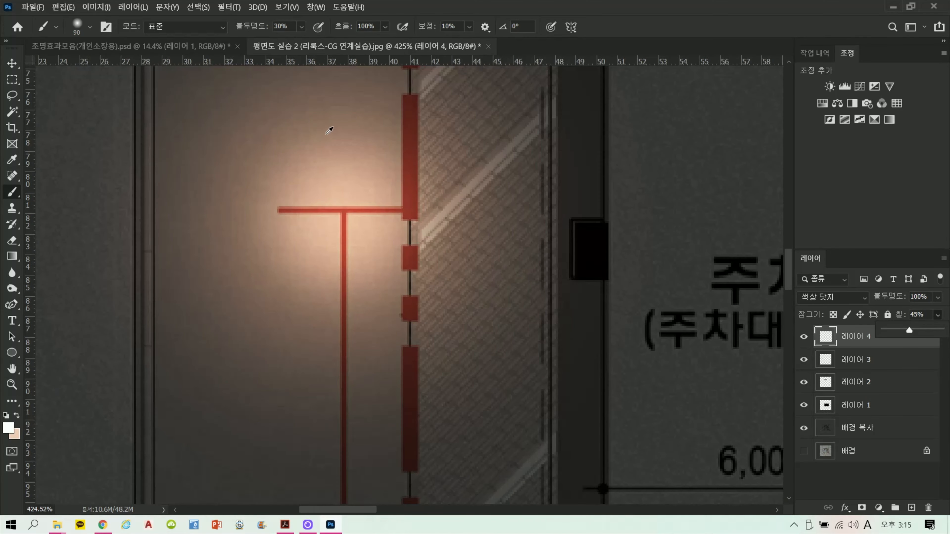
Copy the warm light source, layer 광원 (Warm), from the lighting effects file and paste it into the floor plan.
{"action": "left_click", "coordinate": [183, 47]}
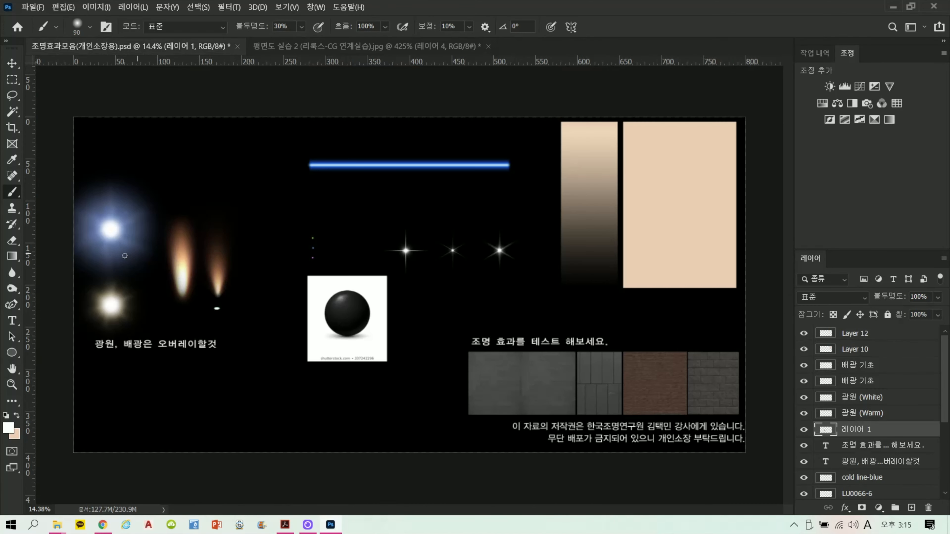
{"action": "right_click", "coordinate": [115, 317], "text": "ctrl"}
{"action": "left_click", "coordinate": [123, 319]}
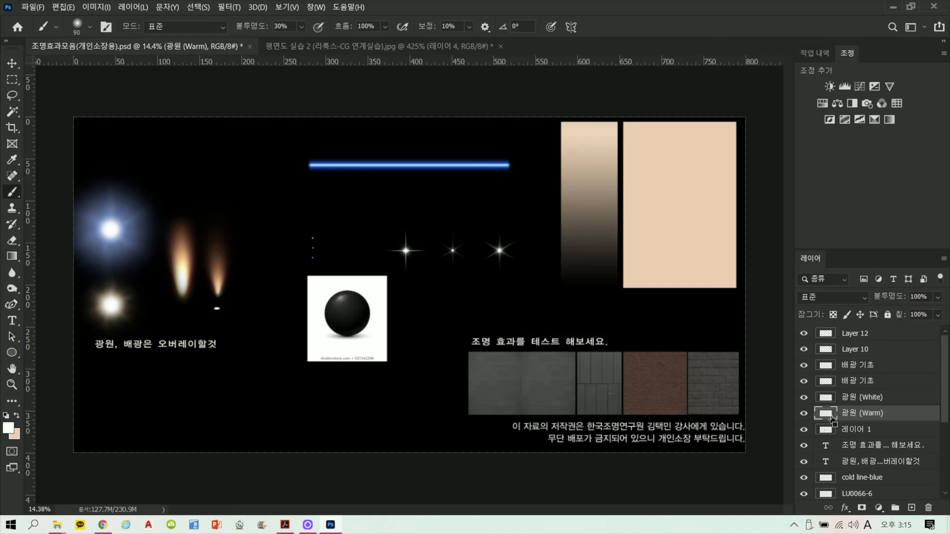
{"action": "left_click", "coordinate": [369, 47]}
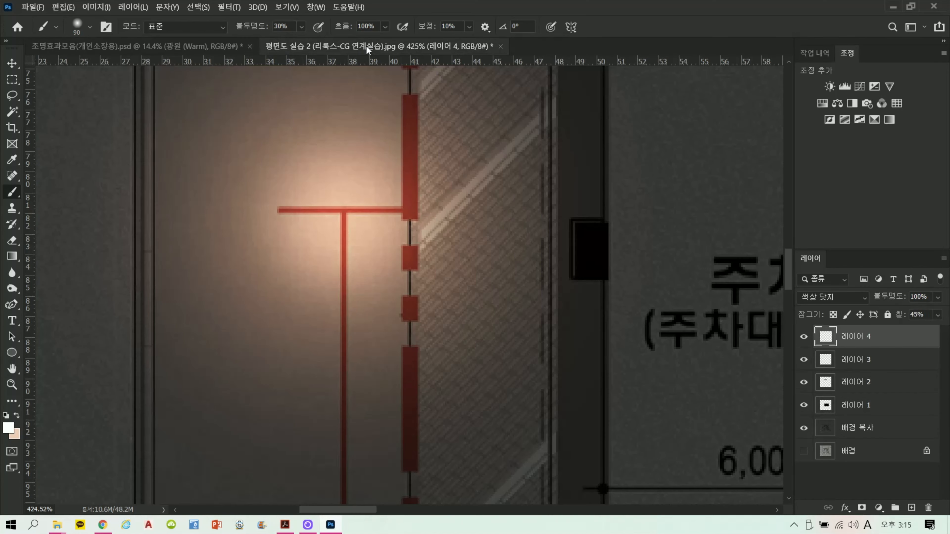
{"action": "key", "text": "ctrl+v"}
{"action": "scroll", "coordinate": [430, 179], "scroll_direction": "down", "scroll_amount": 8}
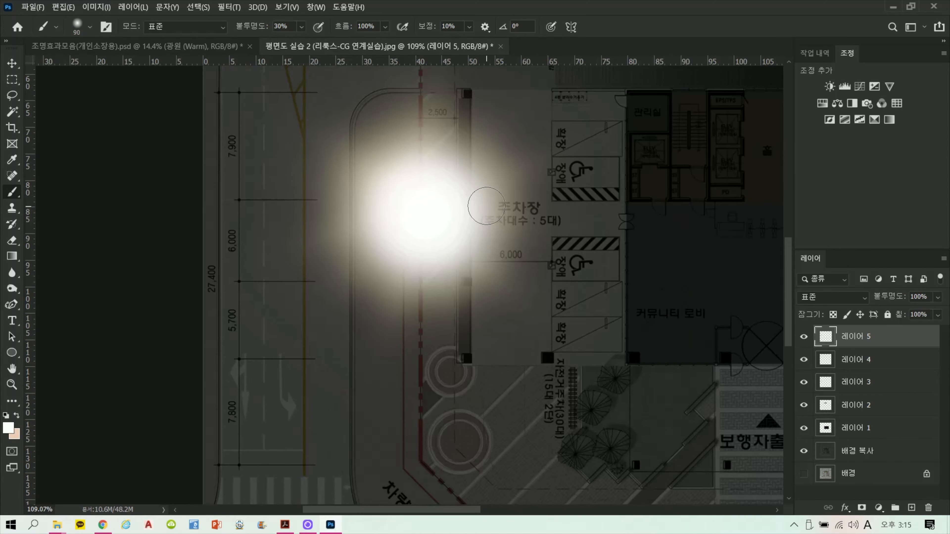
Scale the pasted light source to 6.91% and centre it on the red T-junction.
{"action": "key", "text": "ctrl+t"}
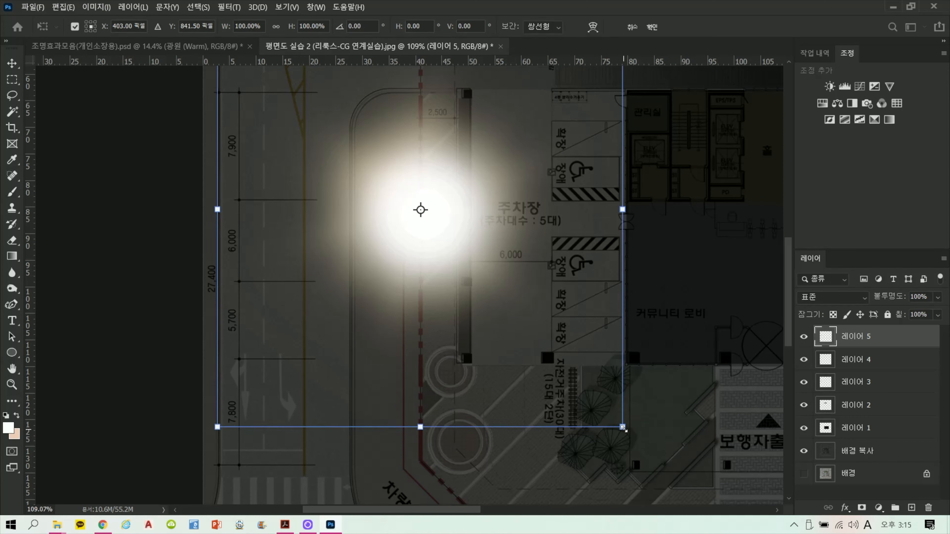
{"action": "left_click_drag", "start_coordinate": [622, 427], "coordinate": [431, 221]}
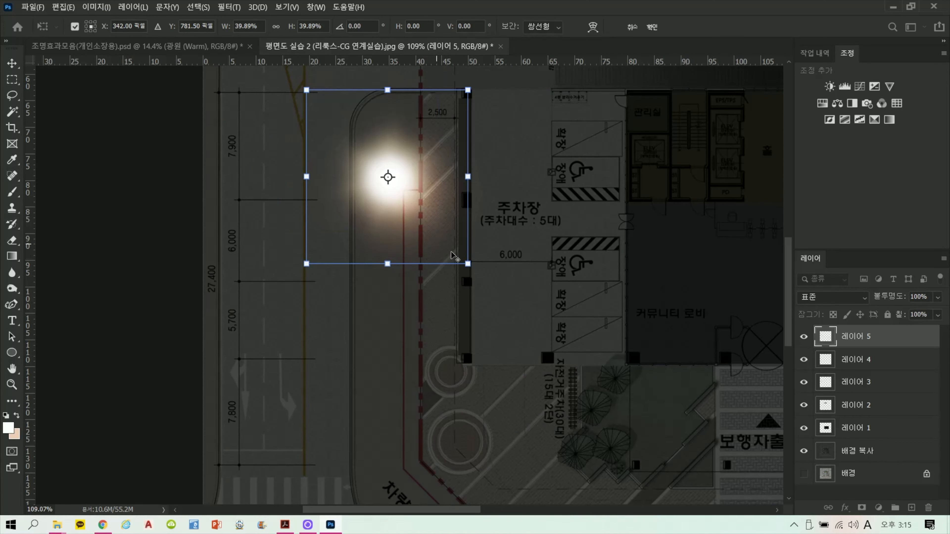
{"action": "left_click_drag", "start_coordinate": [466, 264], "coordinate": [437, 209]}
{"action": "scroll", "coordinate": [396, 192], "scroll_direction": "up", "scroll_amount": 5}
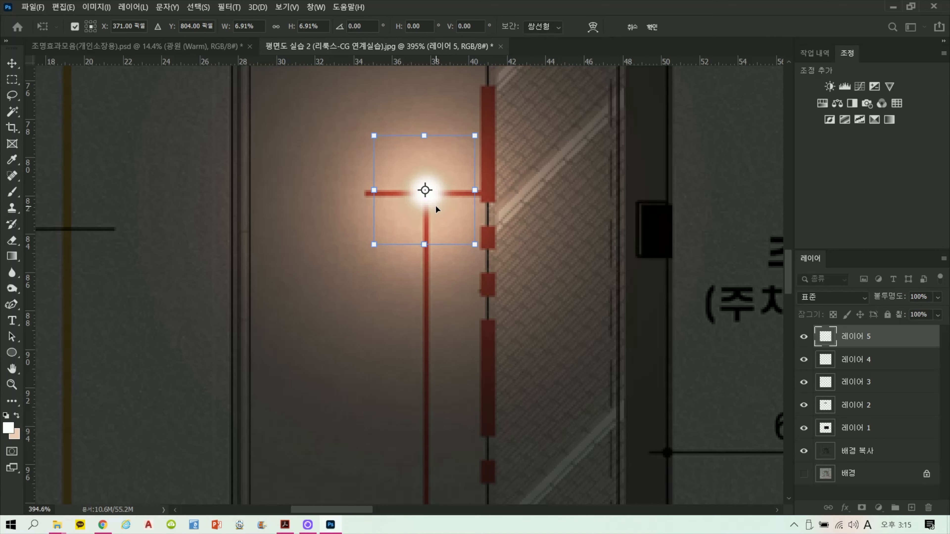
{"action": "key", "text": "Return"}
{"action": "key", "text": "b"}
Set the warm light source layer's blend mode to Screen (스크린).
{"action": "left_click", "coordinate": [815, 297]}
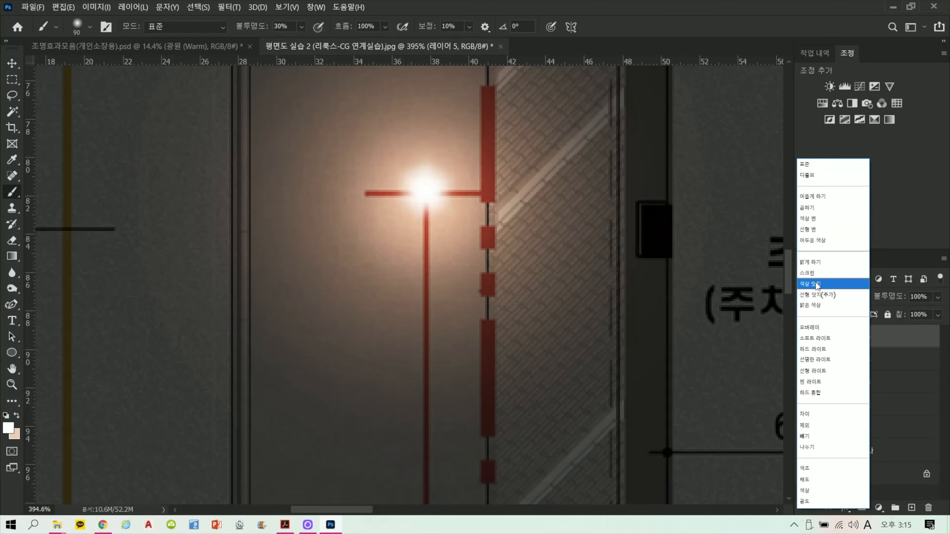
{"action": "left_click", "coordinate": [811, 273]}
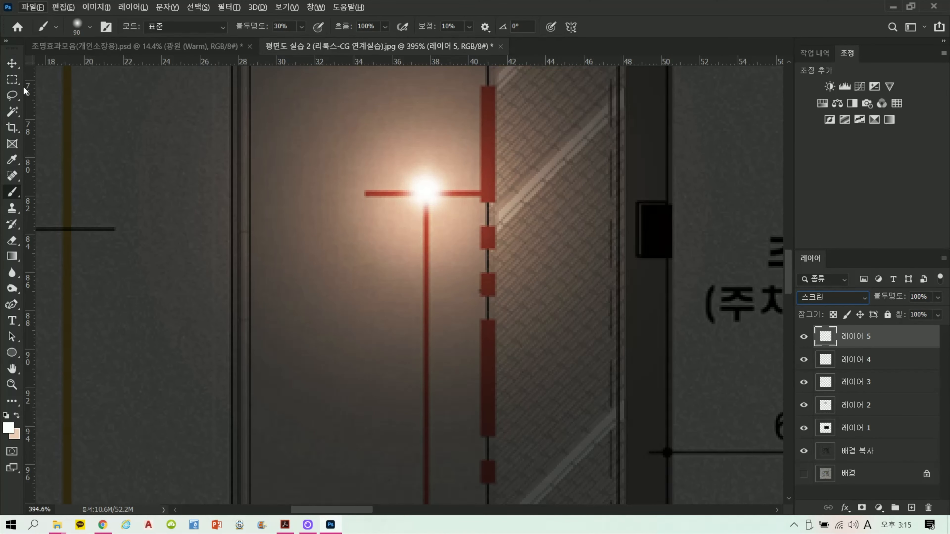
{"action": "key", "text": "l"}
{"action": "scroll", "coordinate": [415, 197], "scroll_direction": "down", "scroll_amount": 8}
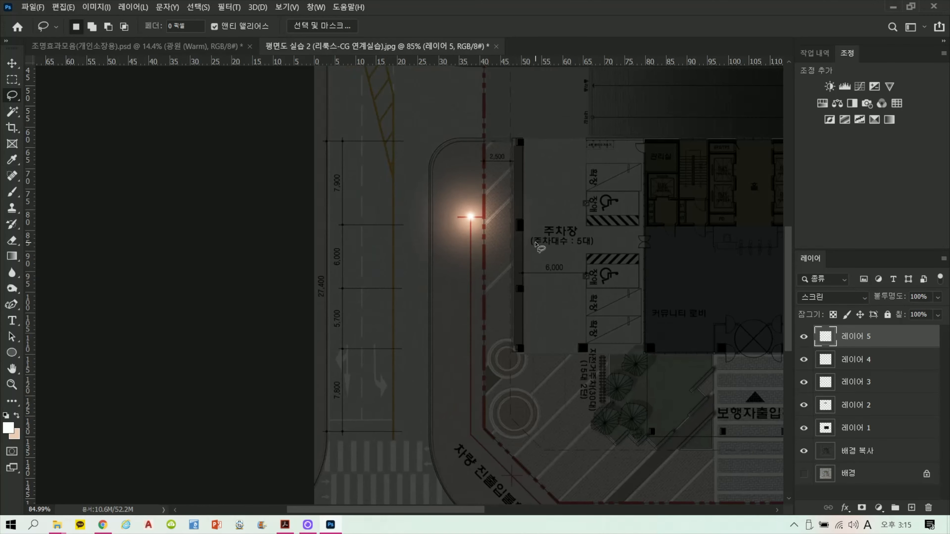
{"action": "scroll", "coordinate": [523, 212], "scroll_direction": "up", "scroll_amount": 5}
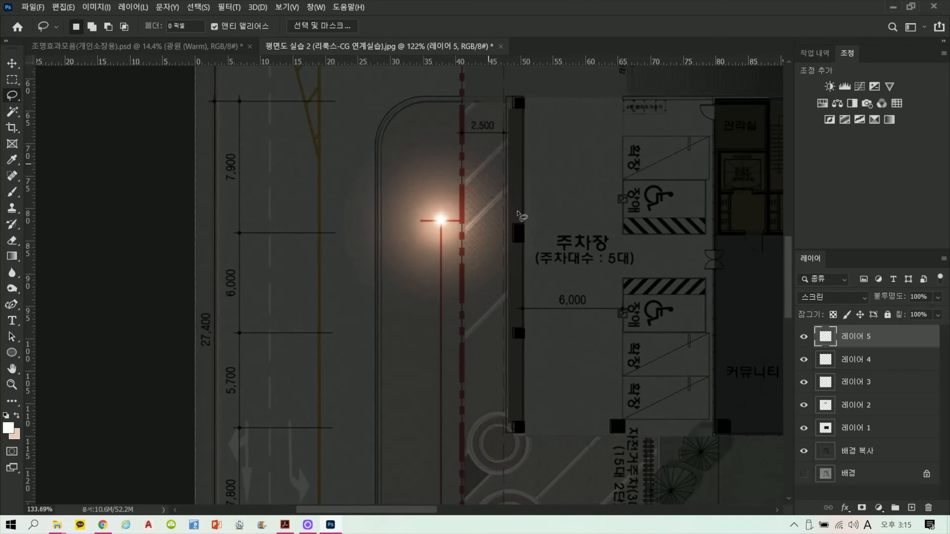
In the lighting effects file, select the black sphere on 레이어 1 with a circular Elliptical Marquee inside its edge.
{"action": "left_click", "coordinate": [192, 46]}
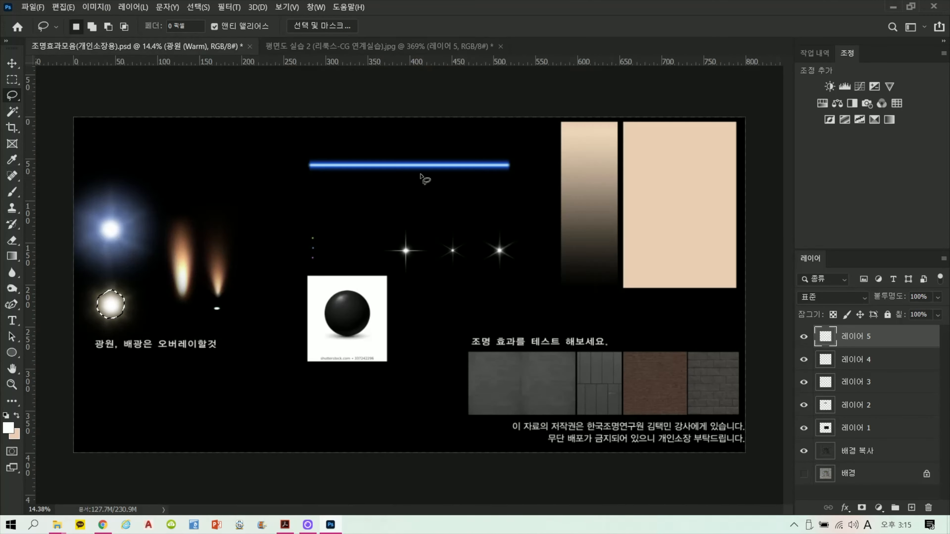
{"action": "right_click", "coordinate": [359, 322], "text": "ctrl"}
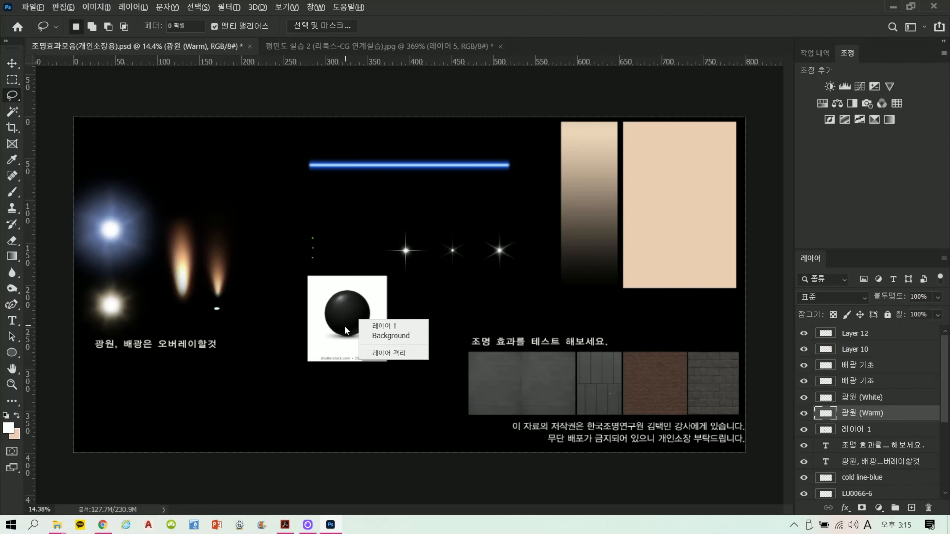
{"action": "left_click", "coordinate": [376, 326]}
{"action": "scroll", "coordinate": [372, 314], "scroll_direction": "up", "scroll_amount": 2}
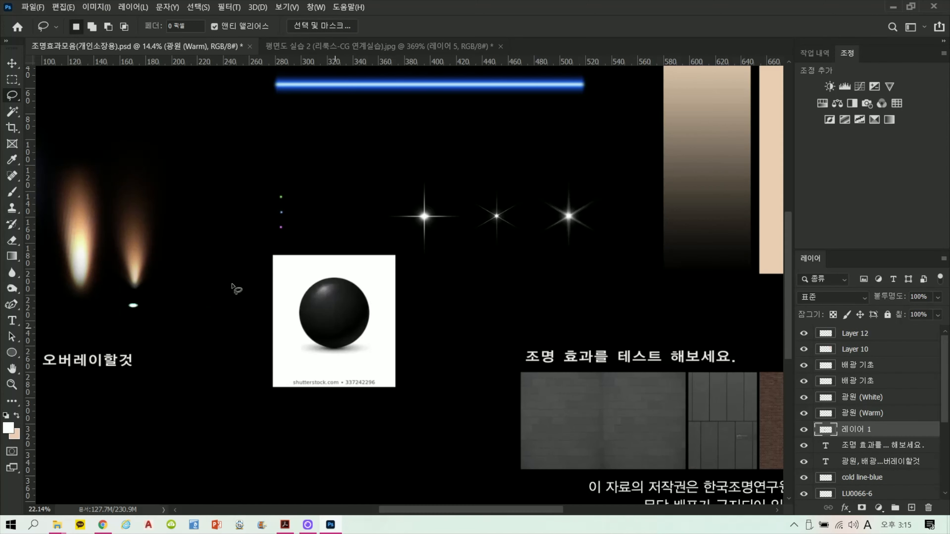
{"action": "right_click", "coordinate": [12, 80]}
{"action": "left_click", "coordinate": [41, 99]}
{"action": "scroll", "coordinate": [281, 234], "scroll_direction": "up", "scroll_amount": 3}
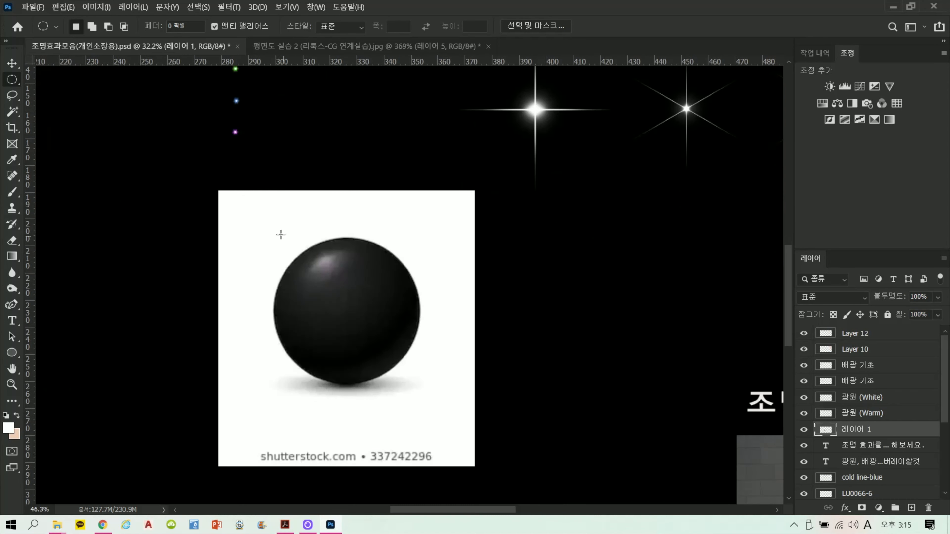
{"action": "left_click_drag", "start_coordinate": [280, 235], "coordinate": [380, 339]}
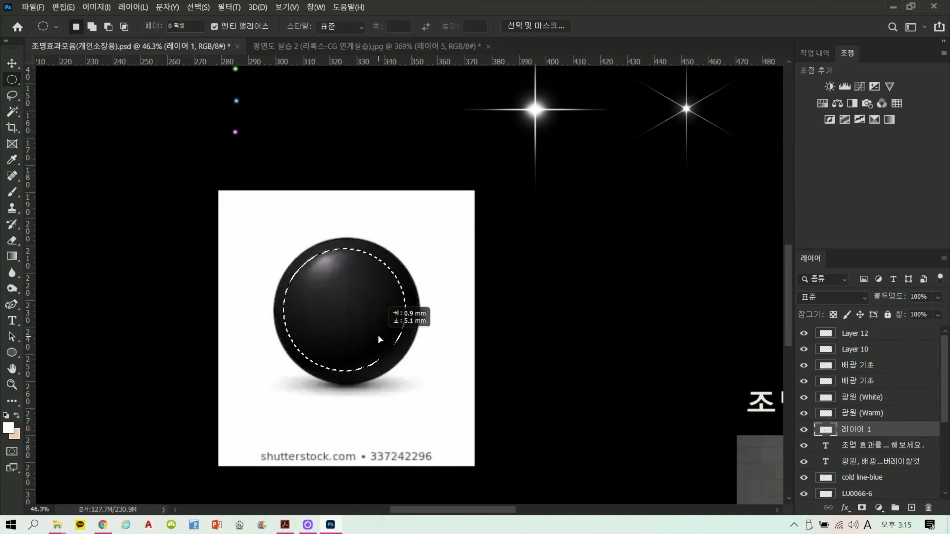
Paste the black sphere into the floor plan, scale it to 2.25% and centre it on the light source.
{"action": "left_click", "coordinate": [342, 47]}
{"action": "key", "text": "ctrl+v"}
{"action": "scroll", "coordinate": [425, 241], "scroll_direction": "down", "scroll_amount": 2}
{"action": "scroll", "coordinate": [424, 241], "scroll_direction": "down", "scroll_amount": 3}
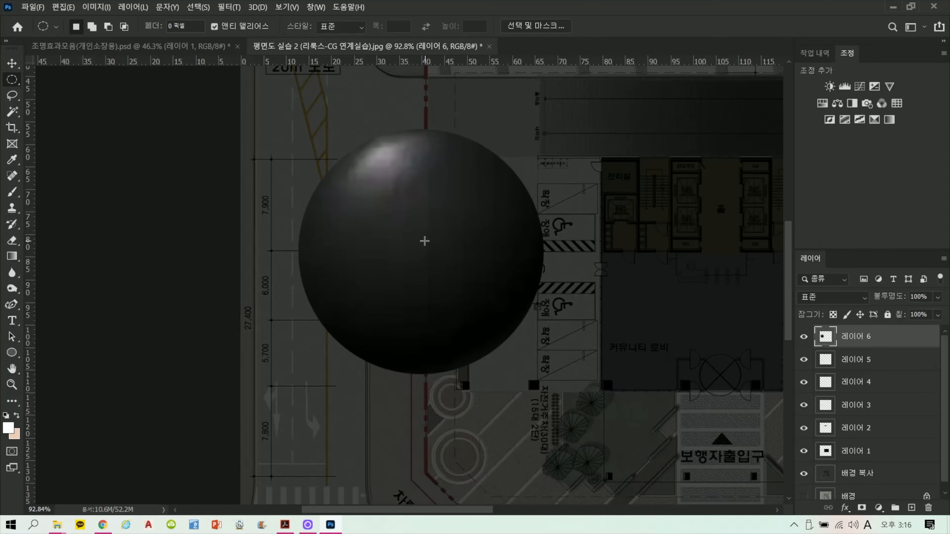
{"action": "key", "text": "ctrl+t"}
{"action": "left_click_drag", "start_coordinate": [515, 341], "coordinate": [392, 206]}
{"action": "scroll", "coordinate": [422, 254], "scroll_direction": "up", "scroll_amount": 5}
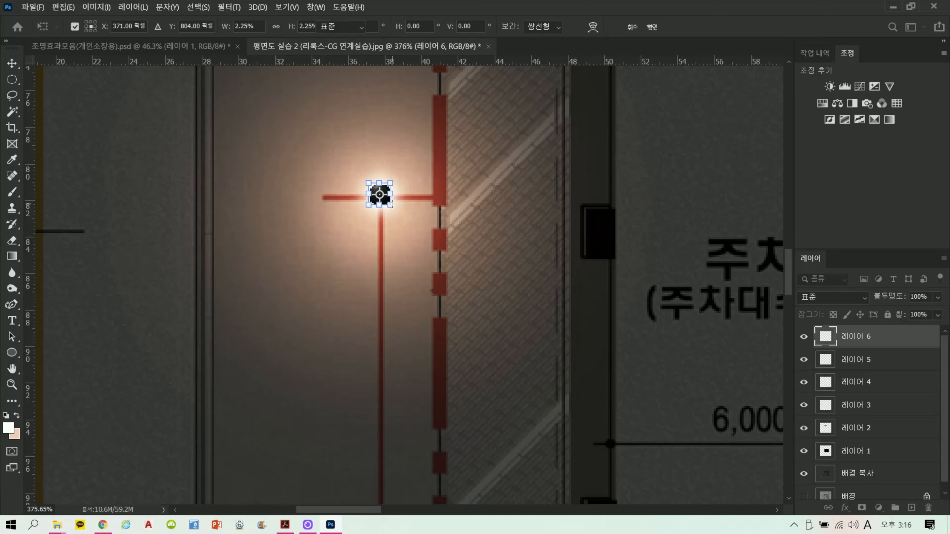
{"action": "key", "text": "Return"}
{"action": "key", "text": "m"}
On a new layer, paint a wide peach glow centred on the black sphere with a 300-pixel soft brush at 30% opacity.
{"action": "scroll", "coordinate": [420, 221], "scroll_direction": "down", "scroll_amount": 6}
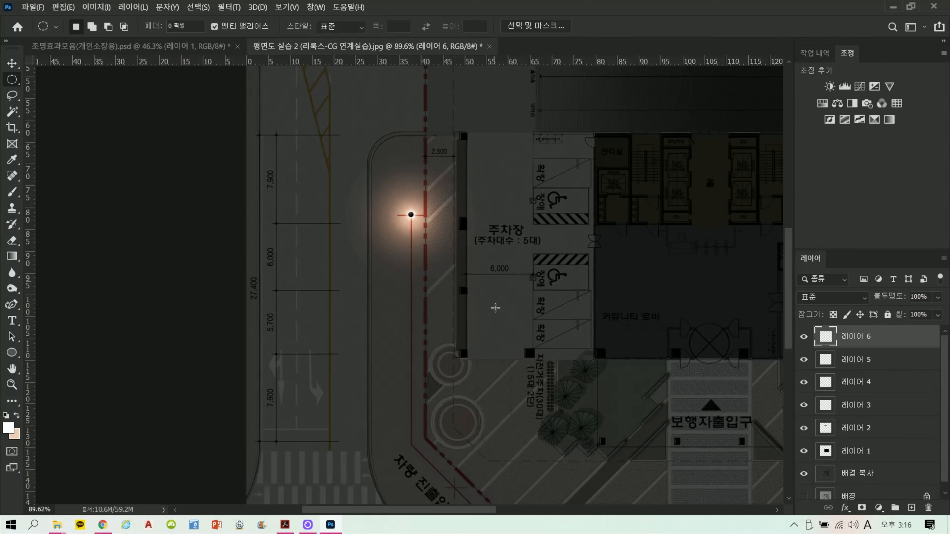
{"action": "left_click_drag", "start_coordinate": [449, 360], "coordinate": [384, 389]}
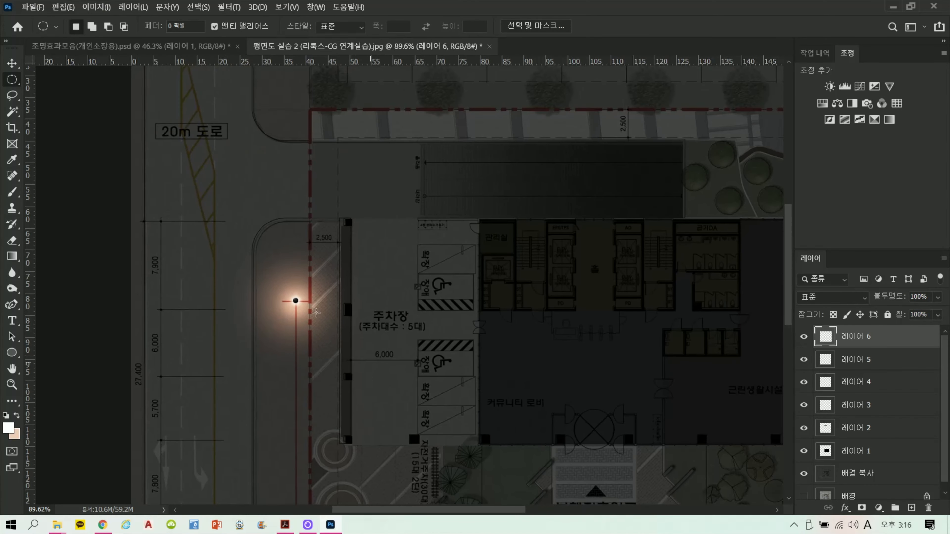
{"action": "scroll", "coordinate": [316, 313], "scroll_direction": "up", "scroll_amount": 5}
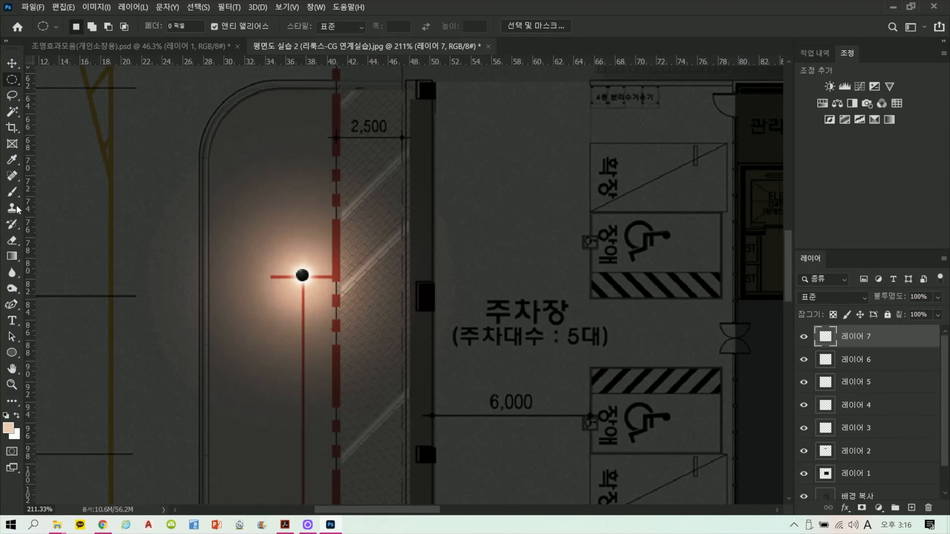
{"action": "left_click", "coordinate": [12, 191]}
{"action": "key", "text": "bracketright"}
{"action": "key", "text": "bracketright"}
{"action": "key", "text": "bracketright"}
{"action": "key", "text": "bracketright"}
{"action": "key", "text": "bracketright"}
{"action": "key", "text": "bracketright"}
{"action": "key", "text": "bracketright"}
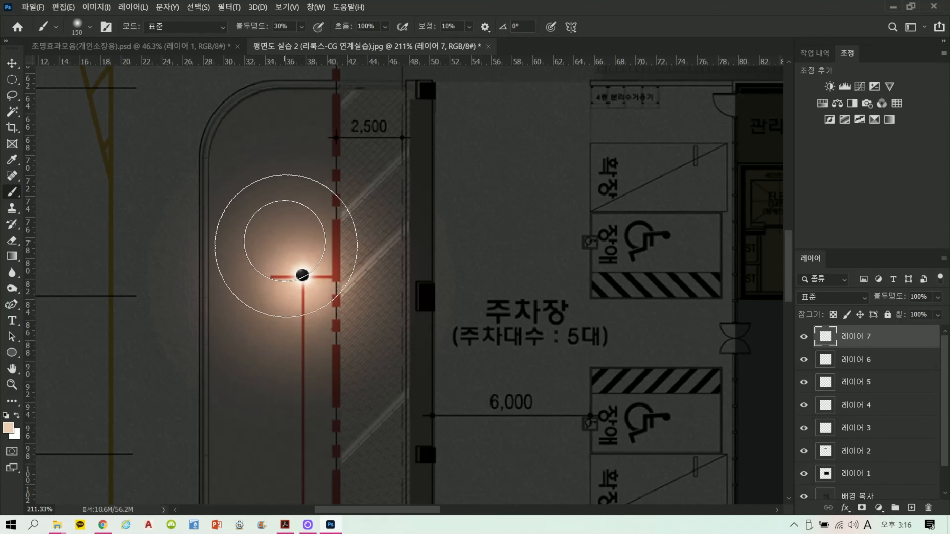
{"action": "key", "text": "bracketleft"}
{"action": "key", "text": "bracketleft"}
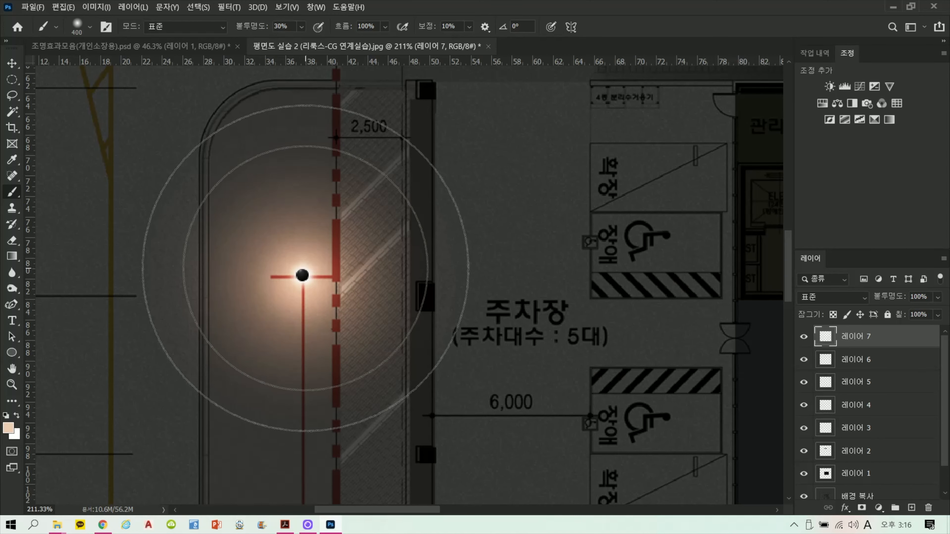
{"action": "left_click", "coordinate": [302, 275]}
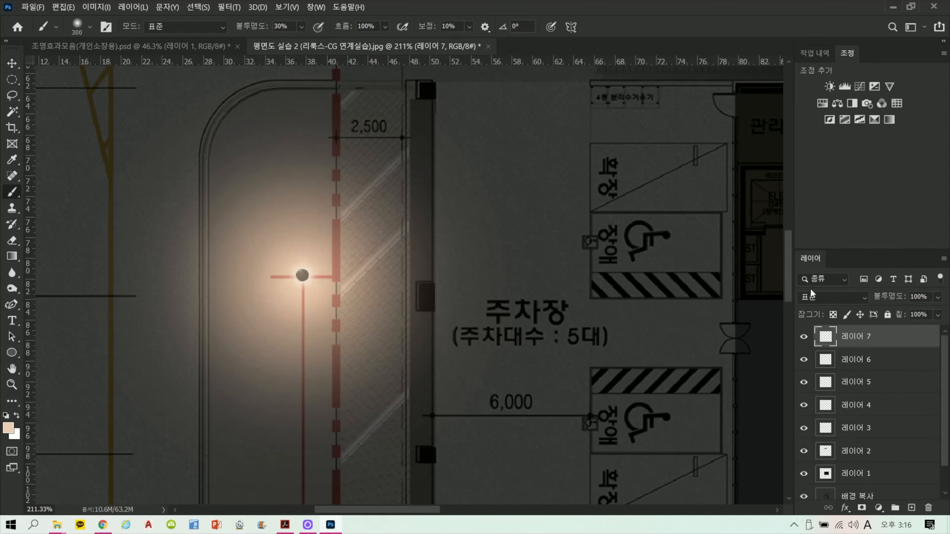
Set the wide glow layer's blend mode to Color Dodge (색상 닷지) and its fill to 25%.
{"action": "left_click", "coordinate": [814, 295]}
{"action": "left_click", "coordinate": [828, 285]}
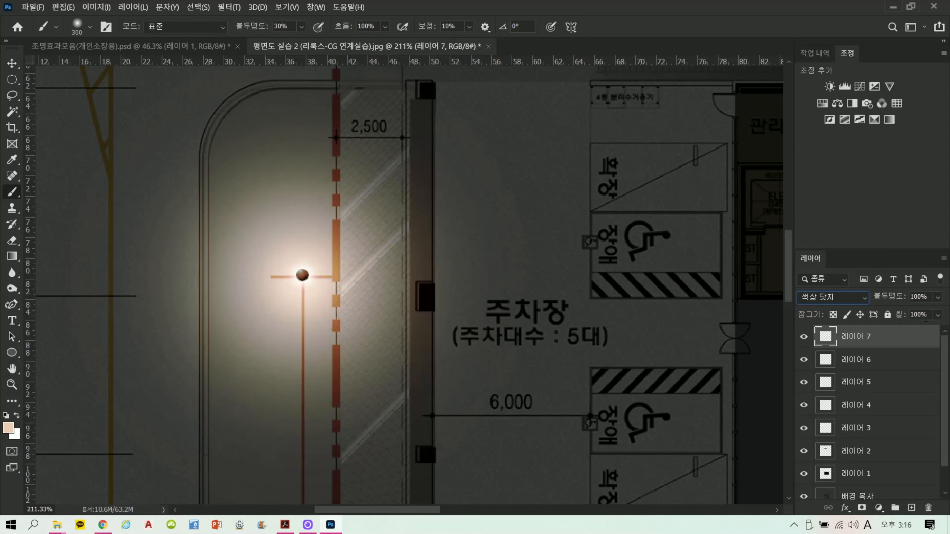
{"action": "left_click", "coordinate": [899, 331]}
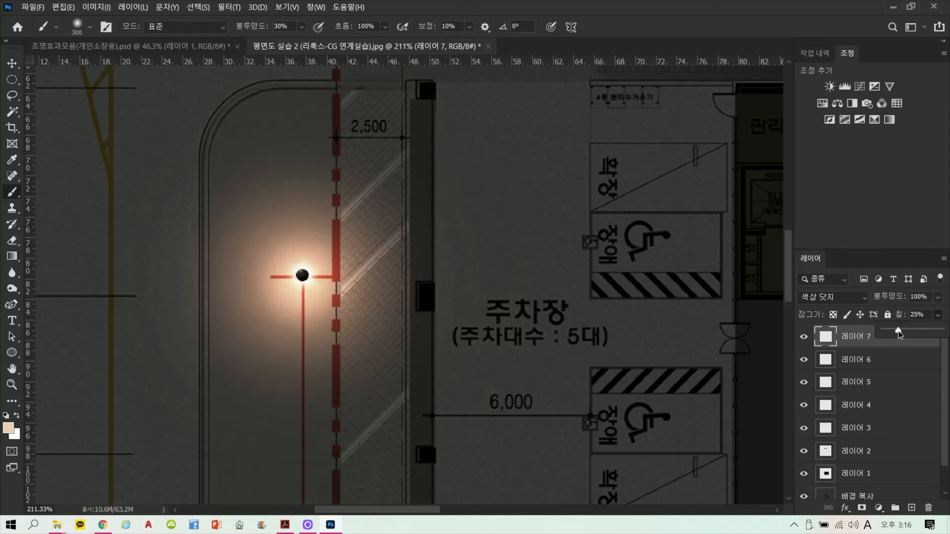
Set the fill of the wide glow layer 레이어 7 to 21%.
{"action": "left_click_drag", "start_coordinate": [897, 332], "coordinate": [895, 331]}
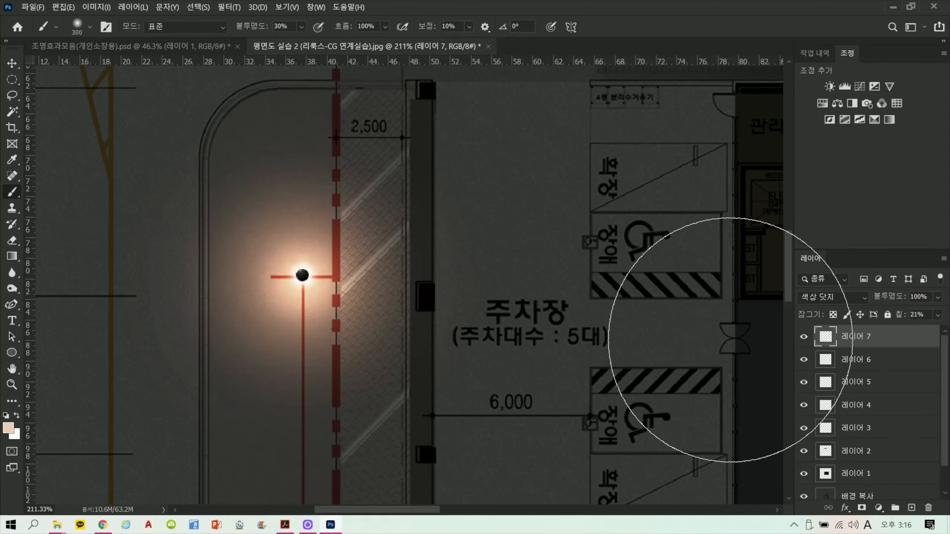
{"action": "scroll", "coordinate": [499, 317], "scroll_direction": "down", "scroll_amount": 2}
{"action": "scroll", "coordinate": [499, 317], "scroll_direction": "down", "scroll_amount": 8}
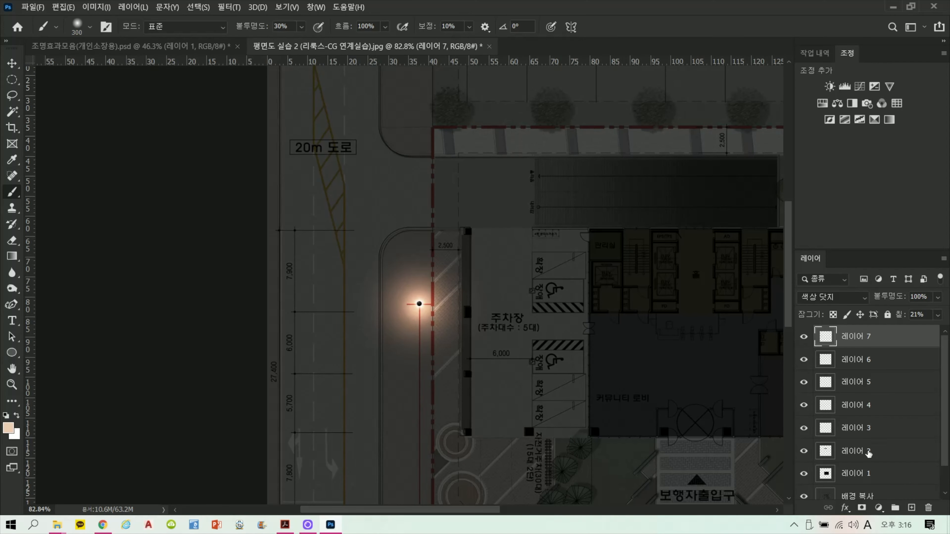
Group the five light fixture layers, 레이어 3 through 레이어 7, and check the fixture by toggling the group's visibility.
{"action": "left_click", "coordinate": [867, 433], "text": "shift"}
{"action": "left_click", "coordinate": [804, 430]}
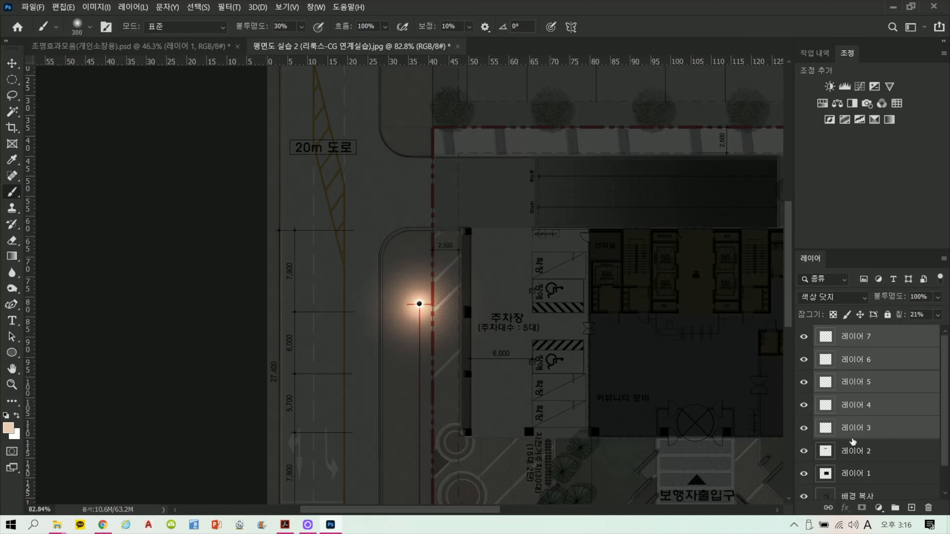
{"action": "left_click", "coordinate": [895, 508]}
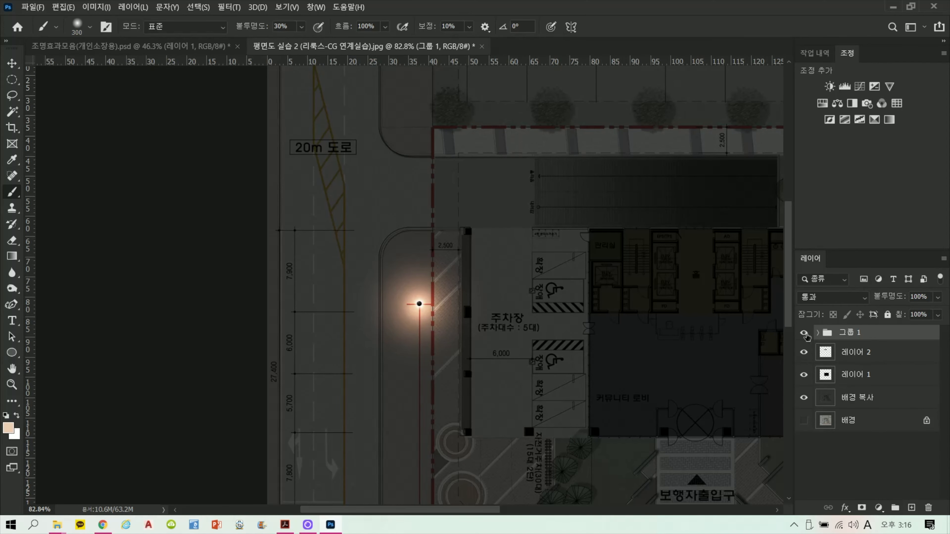
{"action": "left_click", "coordinate": [805, 333]}
{"action": "left_click", "coordinate": [805, 333]}
Duplicate the light fixture group and move the copy straight down to the site boundary bend beside the round planters.
{"action": "scroll", "coordinate": [517, 303], "scroll_direction": "down", "scroll_amount": 1}
{"action": "left_click_drag", "start_coordinate": [669, 420], "coordinate": [480, 292]}
{"action": "left_click", "coordinate": [14, 80]}
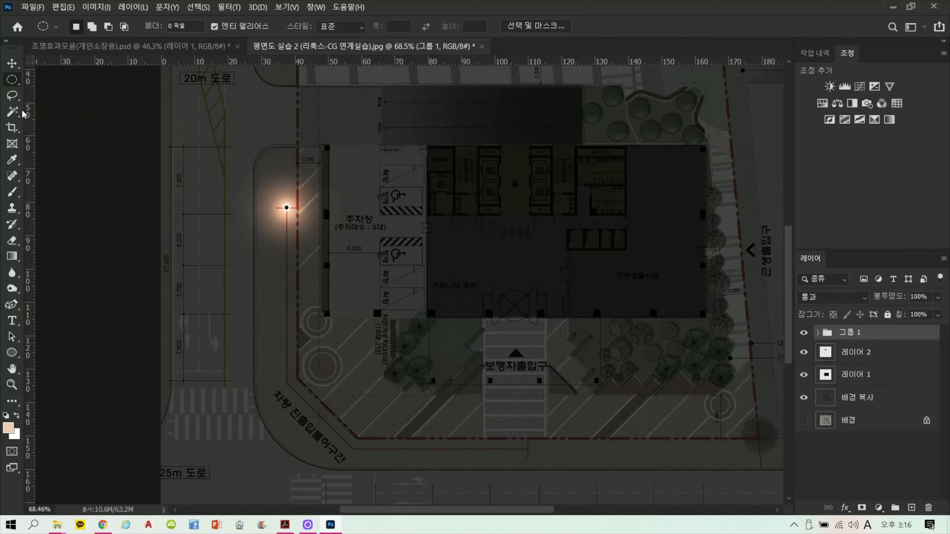
{"action": "left_click", "coordinate": [18, 98]}
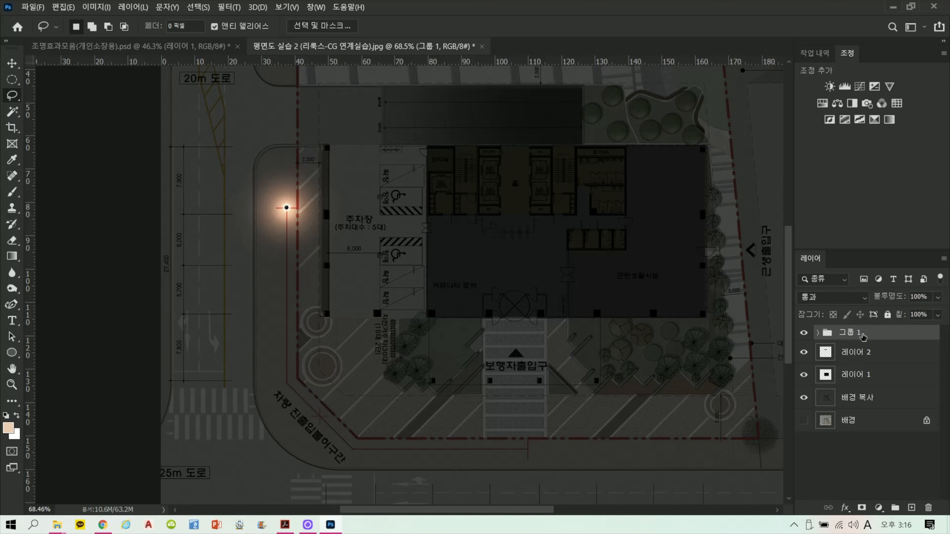
{"action": "left_click_drag", "start_coordinate": [863, 337], "coordinate": [912, 507]}
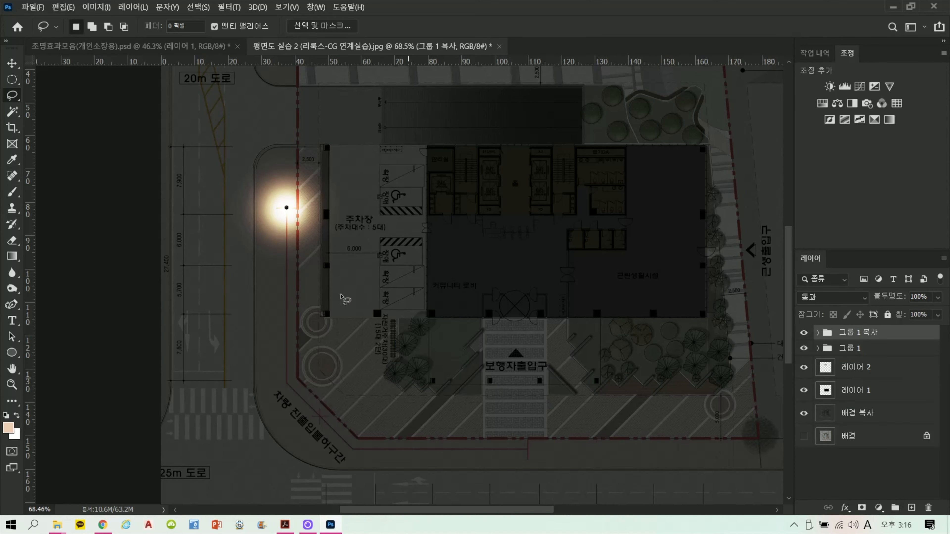
{"action": "key", "text": "t"}
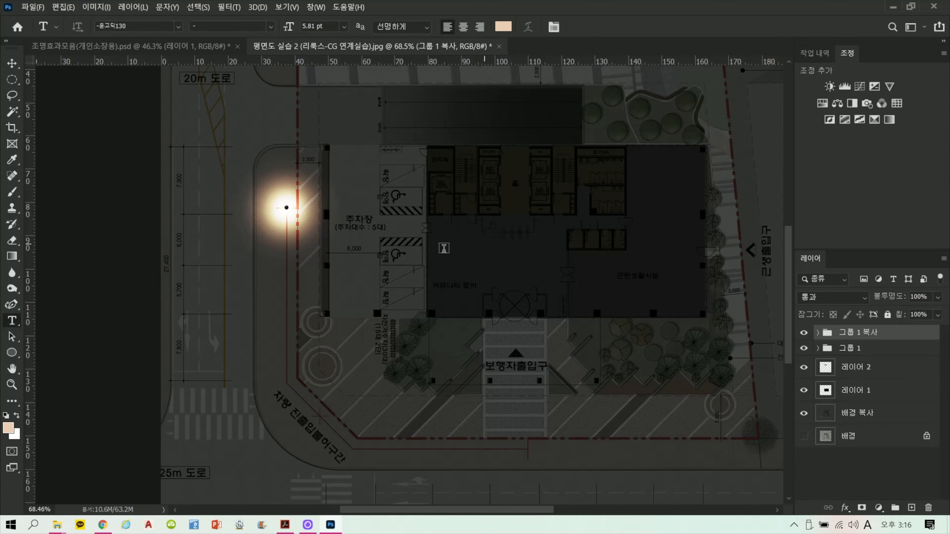
{"action": "key", "text": "ctrl+alt+t"}
{"action": "left_click_drag", "start_coordinate": [322, 249], "coordinate": [336, 403]}
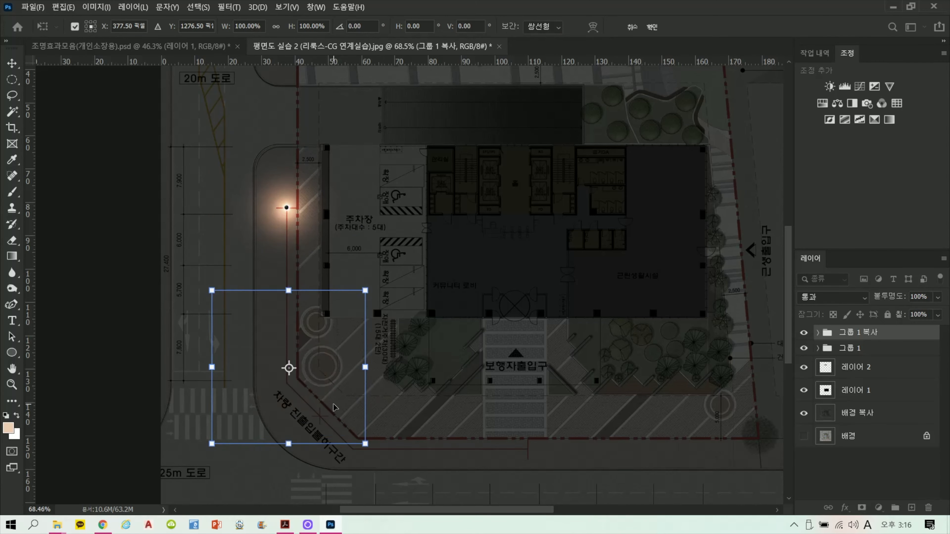
{"action": "key", "text": "Return"}
Duplicate the fixture group again and move it to where the diagonal site boundary meets the lower boundary line.
{"action": "left_click_drag", "start_coordinate": [898, 340], "coordinate": [912, 507]}
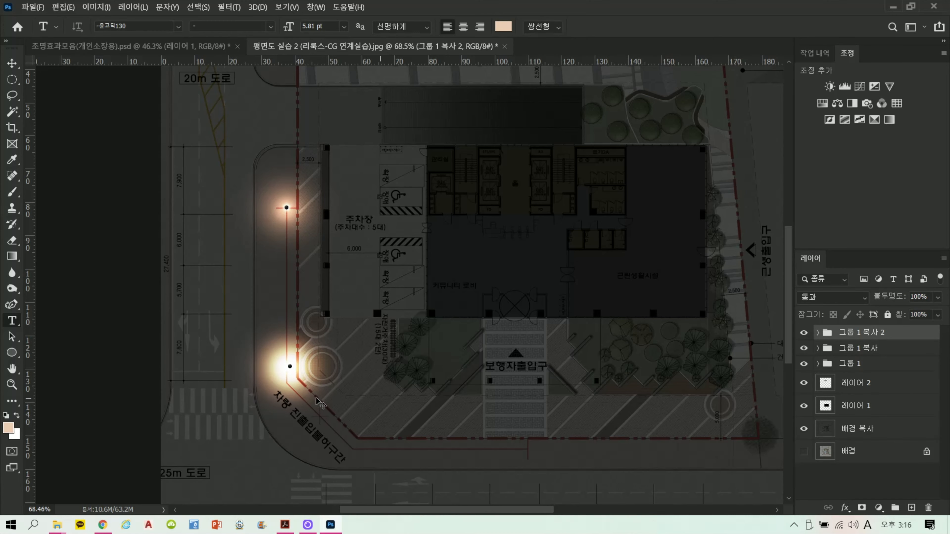
{"action": "key", "text": "ctrl+t"}
{"action": "left_click_drag", "start_coordinate": [318, 402], "coordinate": [401, 462]}
{"action": "key", "text": "Return"}
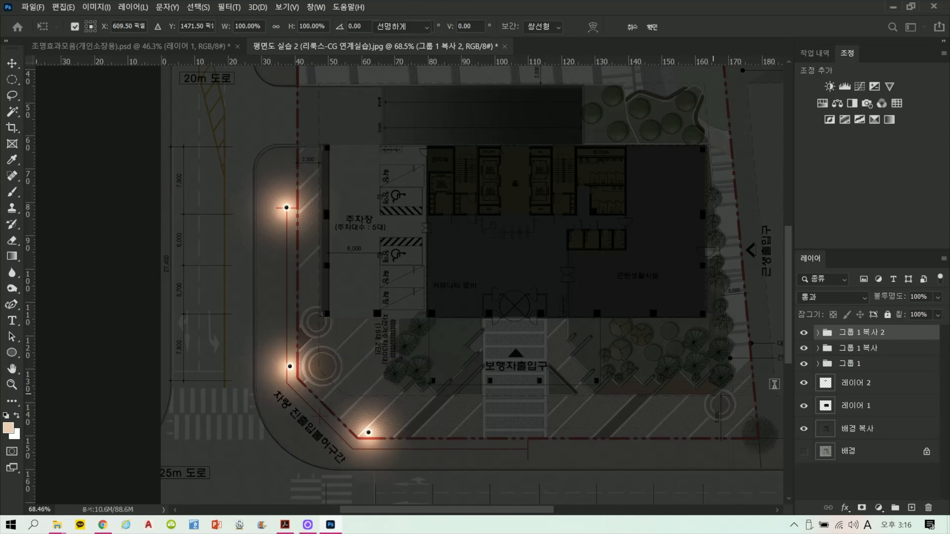
Duplicate the fixture and shift it horizontally along the lower boundary to just right of the pedestrian entrance (보행자출입구) walkway.
{"action": "left_click_drag", "start_coordinate": [860, 333], "coordinate": [912, 507]}
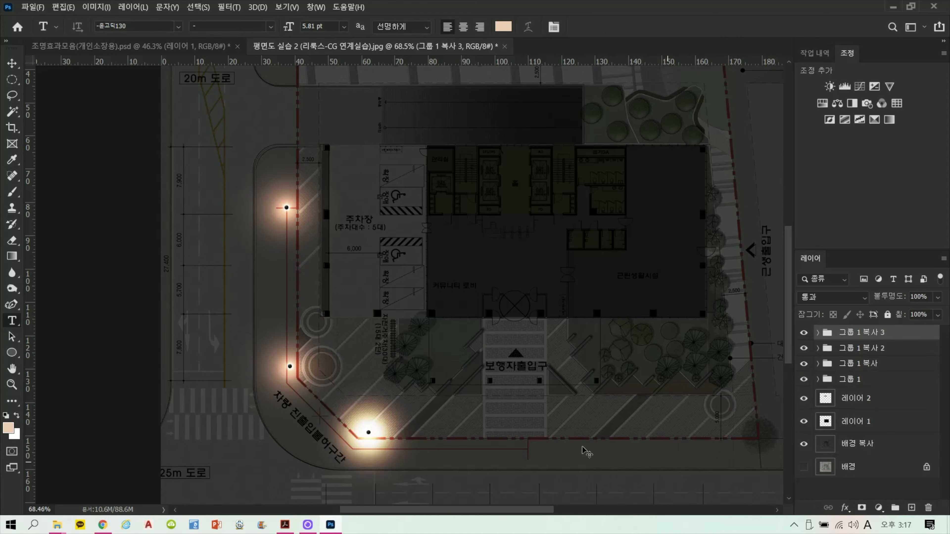
{"action": "key", "text": "ctrl+t"}
{"action": "left_click_drag", "start_coordinate": [418, 464], "coordinate": [611, 465]}
{"action": "key", "text": "Return"}
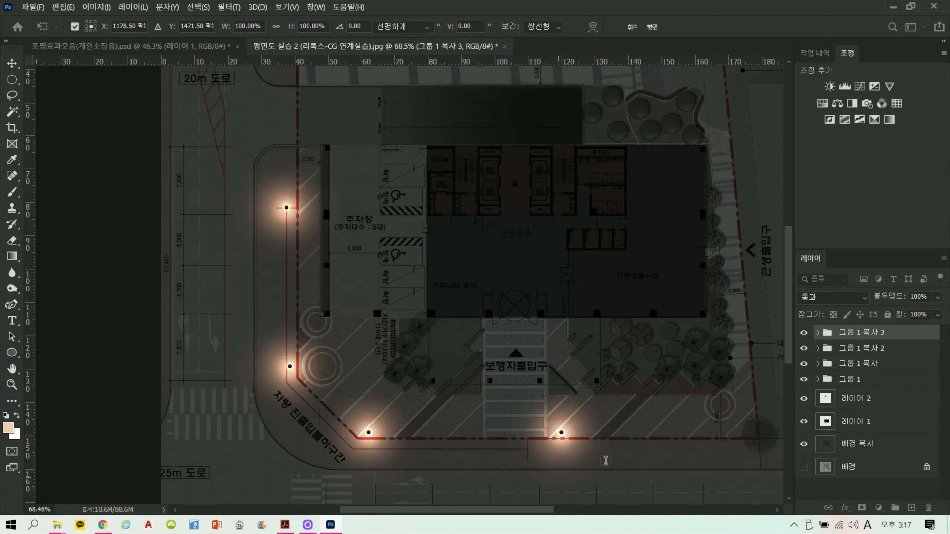
Add another fixture copy at the lower-right corner of the site boundary, level with the one near the walkway.
{"action": "left_click_drag", "start_coordinate": [880, 333], "coordinate": [912, 507]}
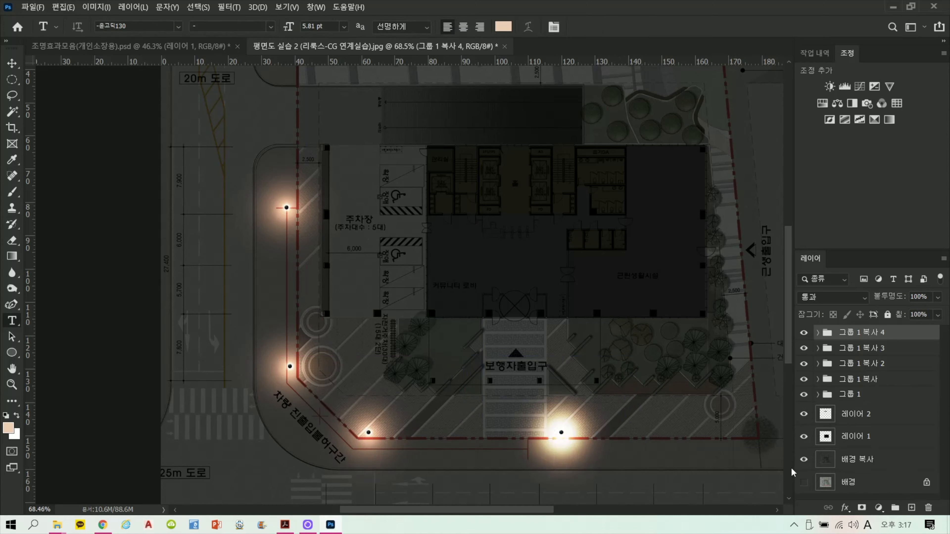
{"action": "key", "text": "ctrl+t"}
{"action": "left_click_drag", "start_coordinate": [584, 465], "coordinate": [767, 464]}
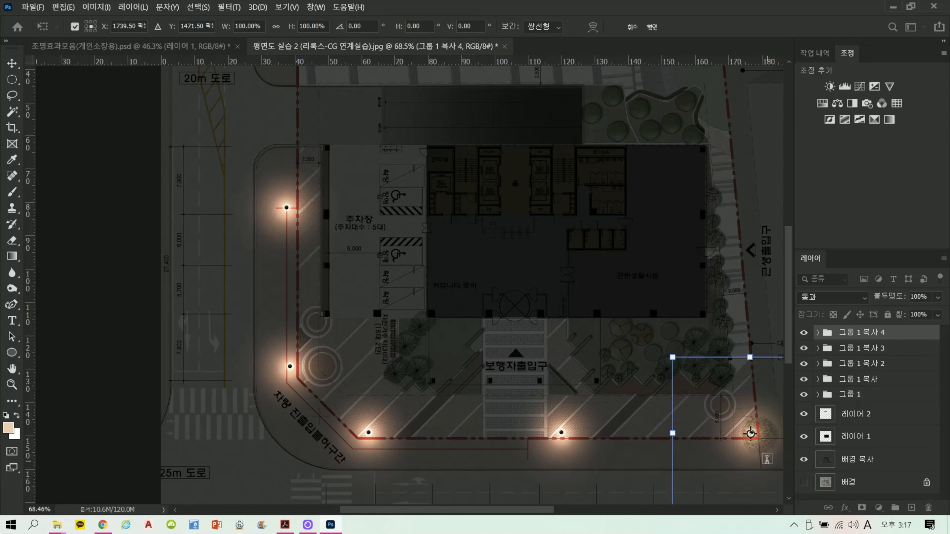
{"action": "key", "text": "Return"}
Duplicate the corner fixture and move it up the right boundary to the path's 2,500 dimension.
{"action": "left_click_drag", "start_coordinate": [860, 332], "coordinate": [911, 507]}
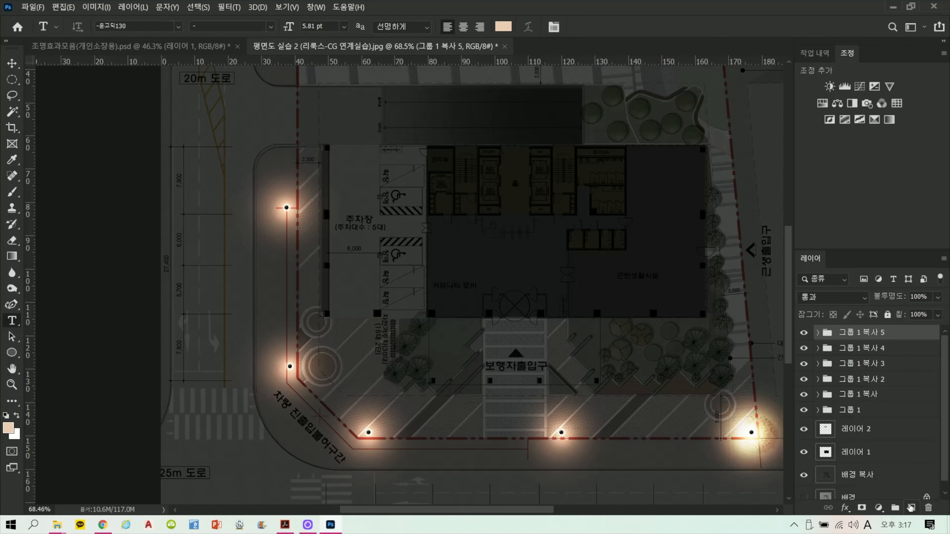
{"action": "key", "text": "ctrl+t"}
{"action": "left_click_drag", "start_coordinate": [748, 431], "coordinate": [743, 328]}
{"action": "key", "text": "Return"}
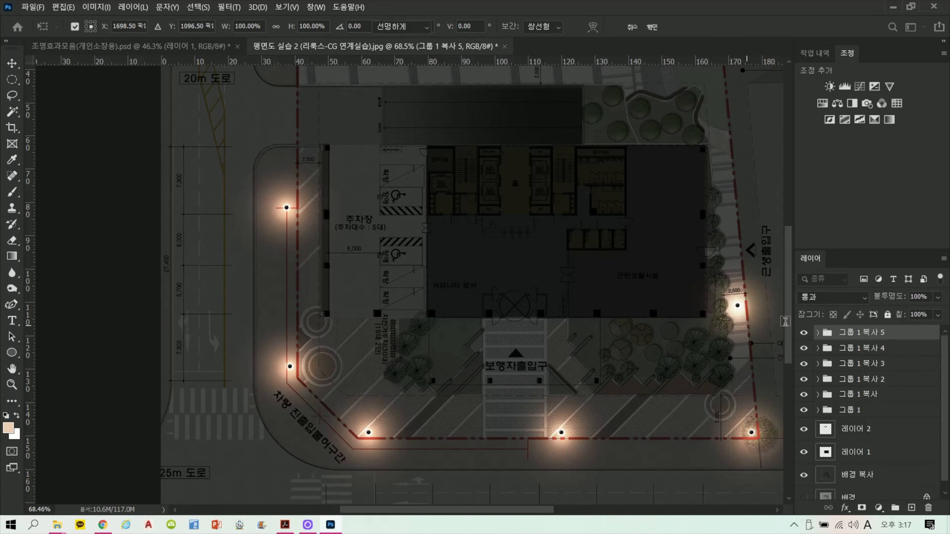
Duplicate the fixture and move it further up the right boundary, level with the building's upper-right corner.
{"action": "left_click_drag", "start_coordinate": [849, 330], "coordinate": [911, 507]}
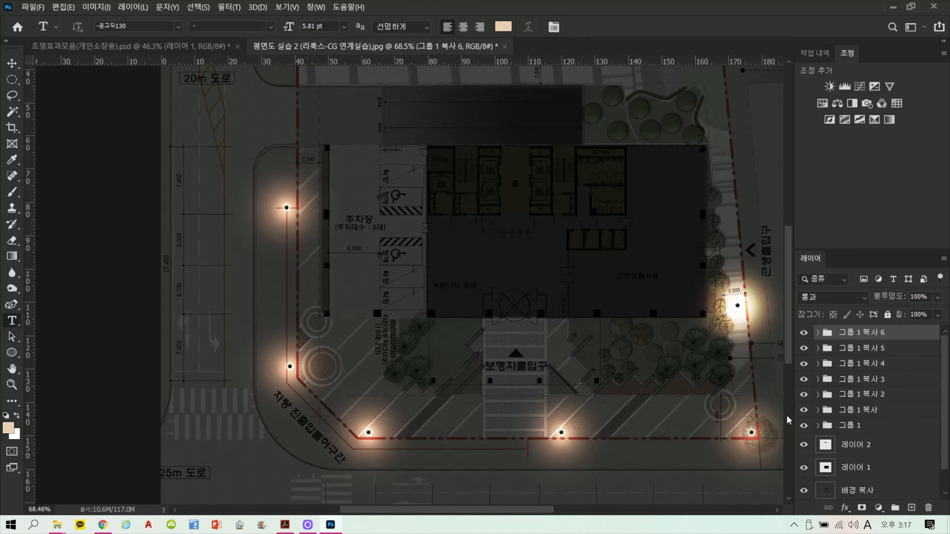
{"action": "key", "text": "ctrl+t"}
{"action": "left_click_drag", "start_coordinate": [742, 360], "coordinate": [742, 197]}
{"action": "key", "text": "Return"}
Place another fixture copy on the upper walkway just above the planted garden at the building's upper right.
{"action": "left_click_drag", "start_coordinate": [551, 201], "coordinate": [541, 294]}
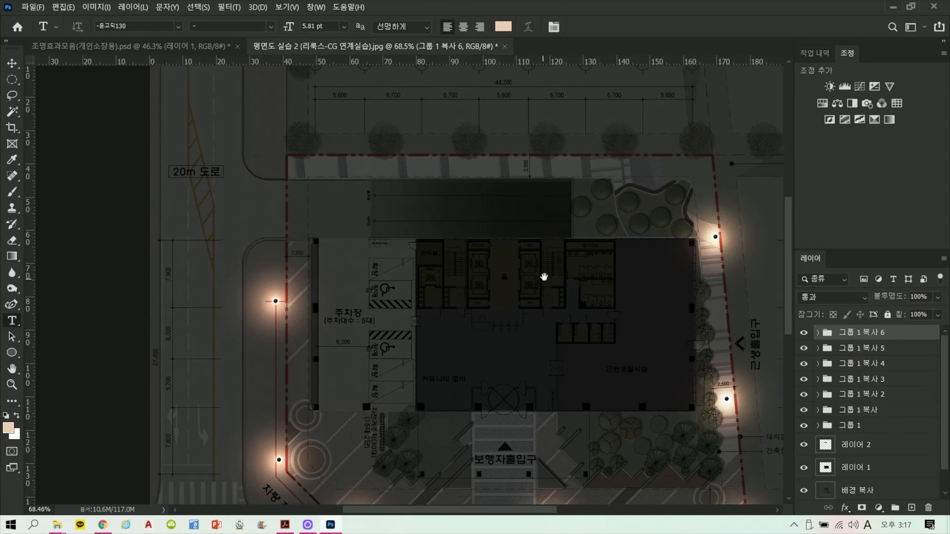
{"action": "left_click_drag", "start_coordinate": [910, 337], "coordinate": [912, 508]}
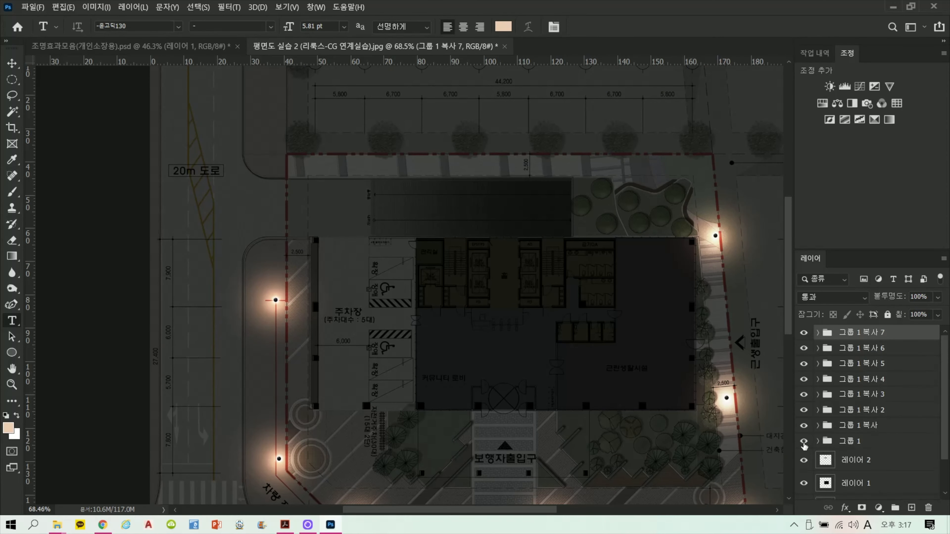
{"action": "key", "text": "ctrl+t"}
{"action": "left_click_drag", "start_coordinate": [723, 284], "coordinate": [642, 216]}
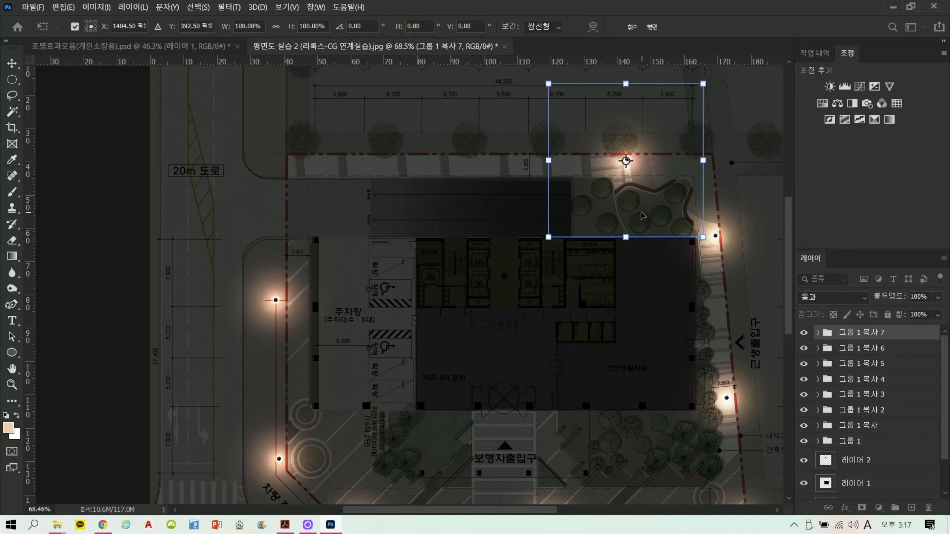
{"action": "key", "text": "Return"}
{"action": "key", "text": "t"}
Duplicate the garden fixture and move it horizontally left along the upper walkway, above the middle of the dark ramp.
{"action": "key", "text": "ctrl+j"}
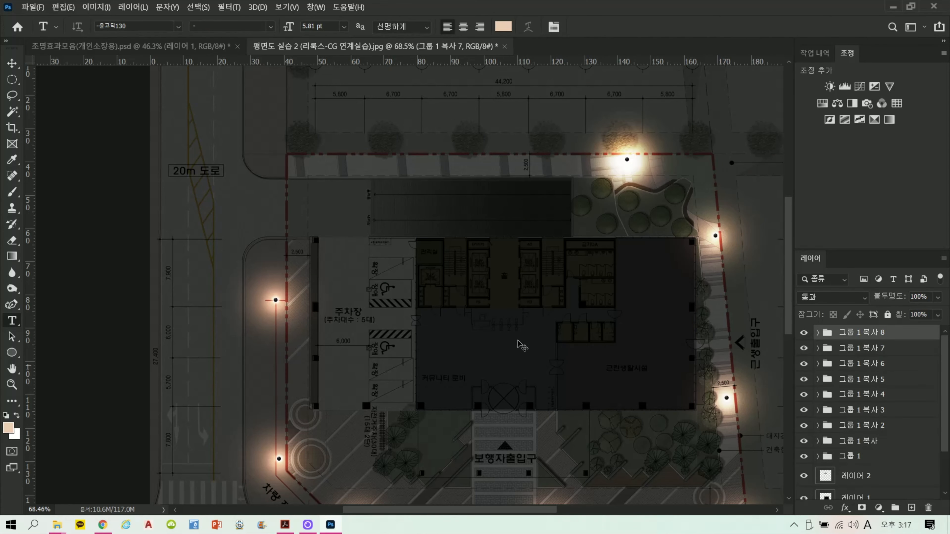
{"action": "key", "text": "ctrl+t"}
{"action": "left_click_drag", "start_coordinate": [634, 210], "coordinate": [474, 209]}
{"action": "key", "text": "Return"}
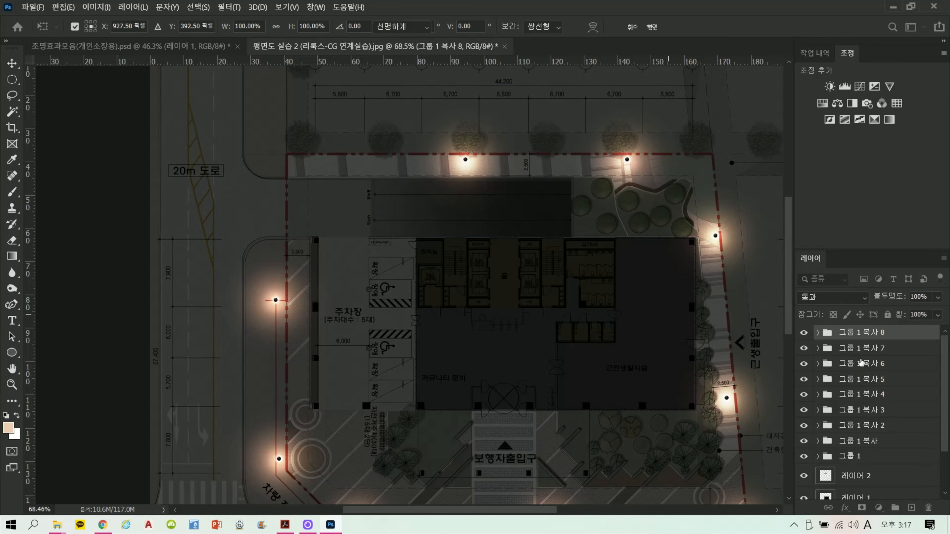
Add one more fixture copy at the upper-left corner of the site boundary.
{"action": "key", "text": "ctrl+j"}
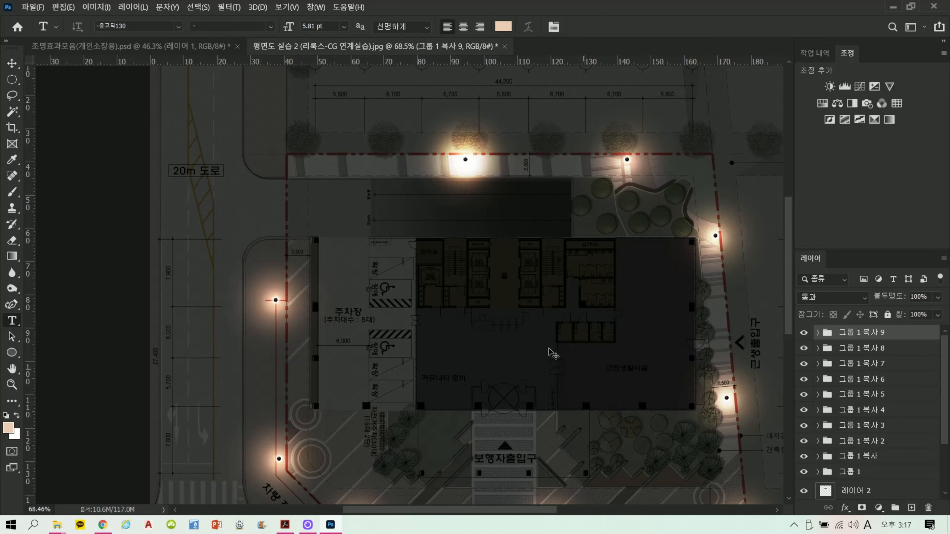
{"action": "key", "text": "ctrl+t"}
{"action": "left_click_drag", "start_coordinate": [490, 220], "coordinate": [308, 199]}
{"action": "key", "text": "Return"}
{"action": "scroll", "coordinate": [385, 246], "scroll_direction": "down", "scroll_amount": 1}
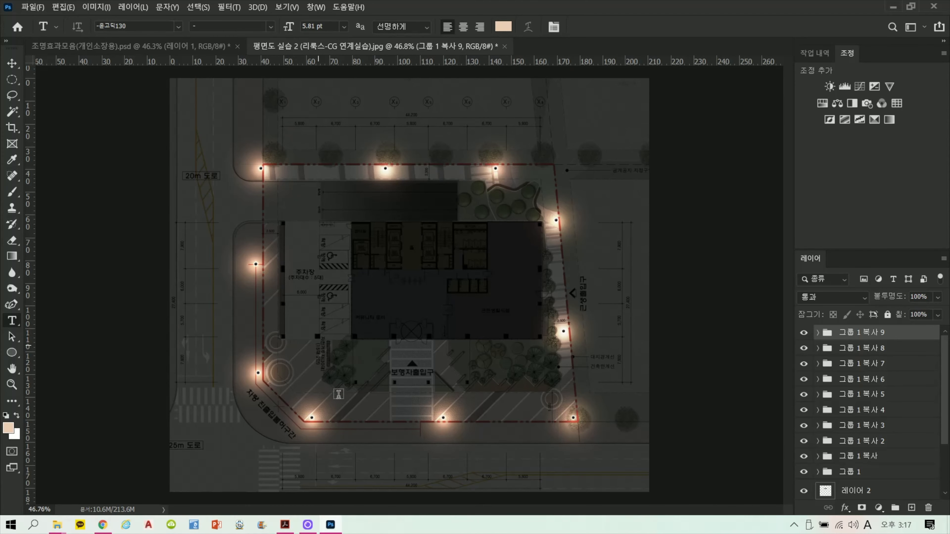
On a new layer, outline the upper diagonal seating wall beside the pedestrian entrance with straight Lasso segments and invert the selection.
{"action": "scroll", "coordinate": [350, 416], "scroll_direction": "up", "scroll_amount": 1}
{"action": "scroll", "coordinate": [355, 410], "scroll_direction": "up", "scroll_amount": 5}
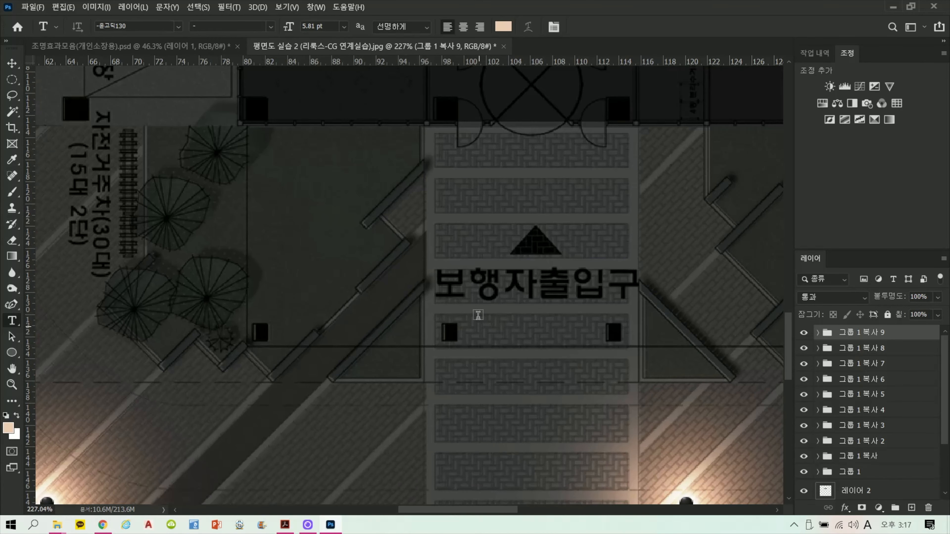
{"action": "scroll", "coordinate": [397, 193], "scroll_direction": "up", "scroll_amount": 1}
{"action": "left_click", "coordinate": [15, 97]}
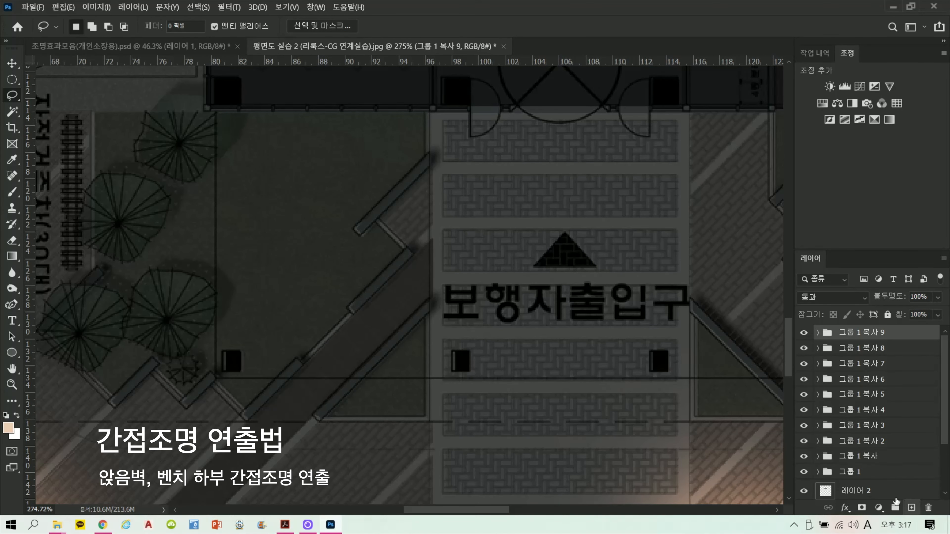
{"action": "left_click", "coordinate": [911, 508]}
{"action": "scroll", "coordinate": [427, 163], "scroll_direction": "up", "scroll_amount": 4}
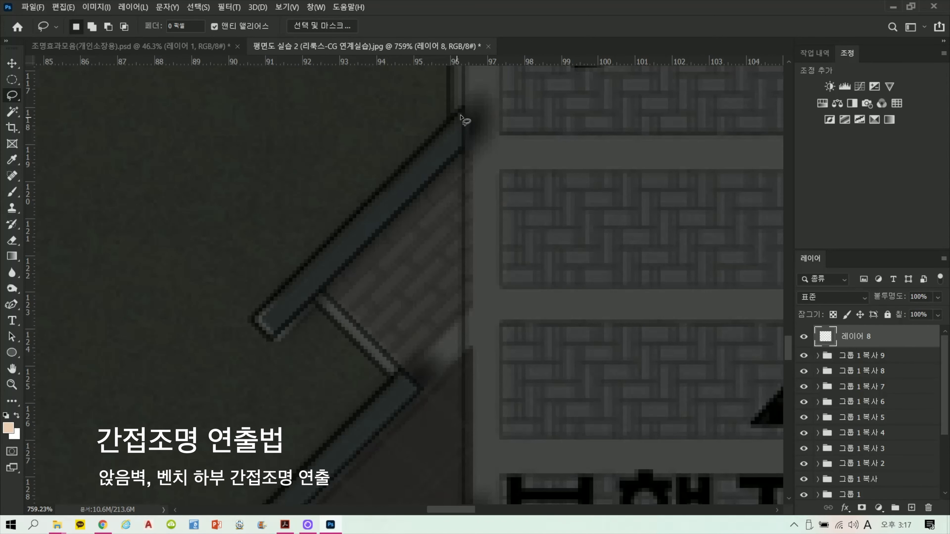
{"action": "left_click", "coordinate": [464, 108]}
{"action": "left_click", "coordinate": [250, 317]}
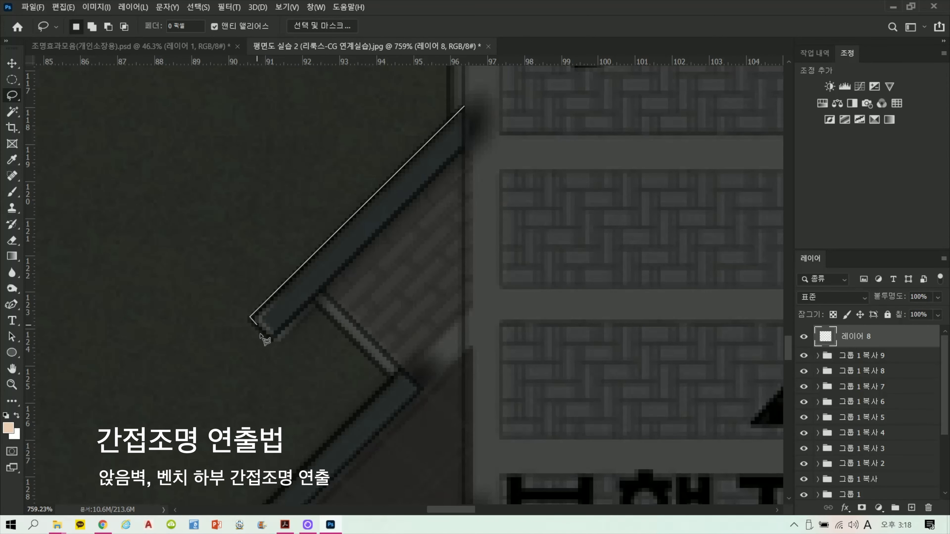
{"action": "left_click", "coordinate": [272, 337]}
{"action": "left_click", "coordinate": [466, 144]}
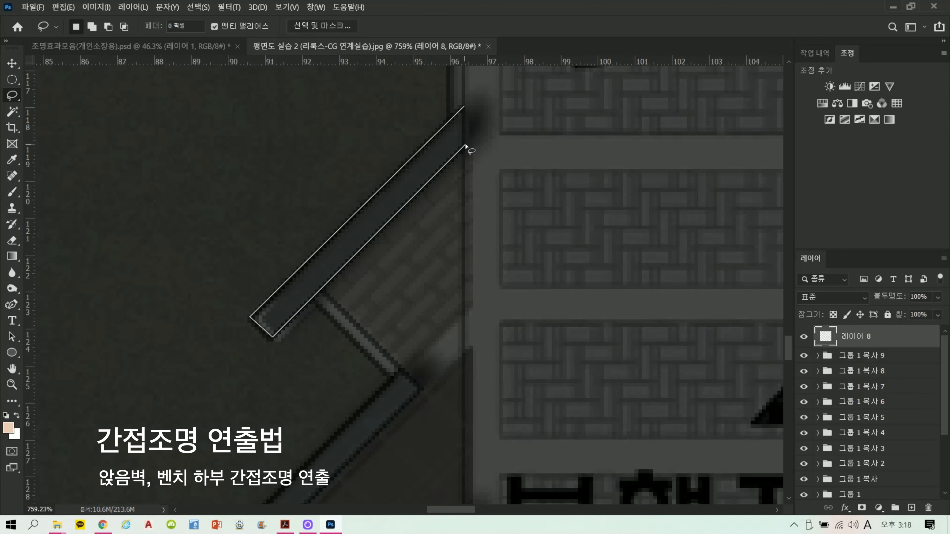
{"action": "left_click", "coordinate": [470, 112]}
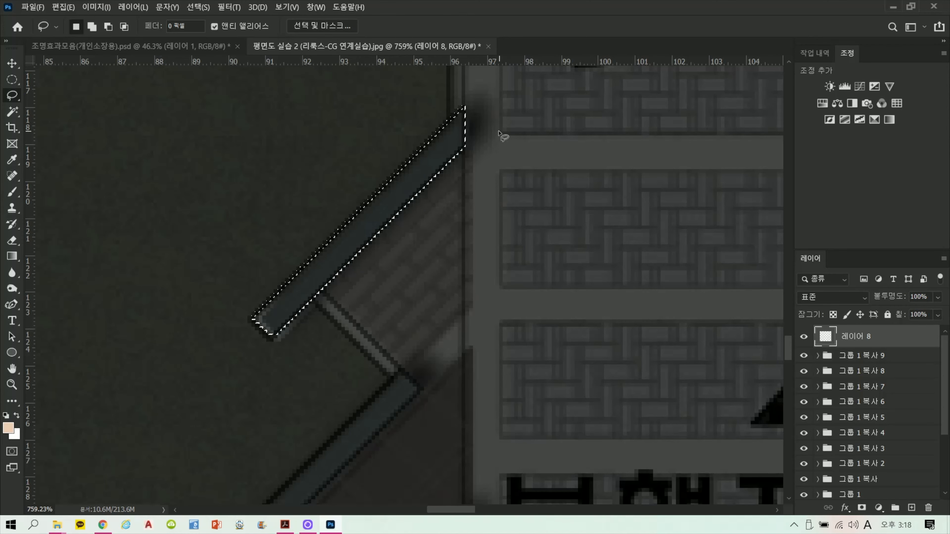
{"action": "right_click", "coordinate": [431, 159]}
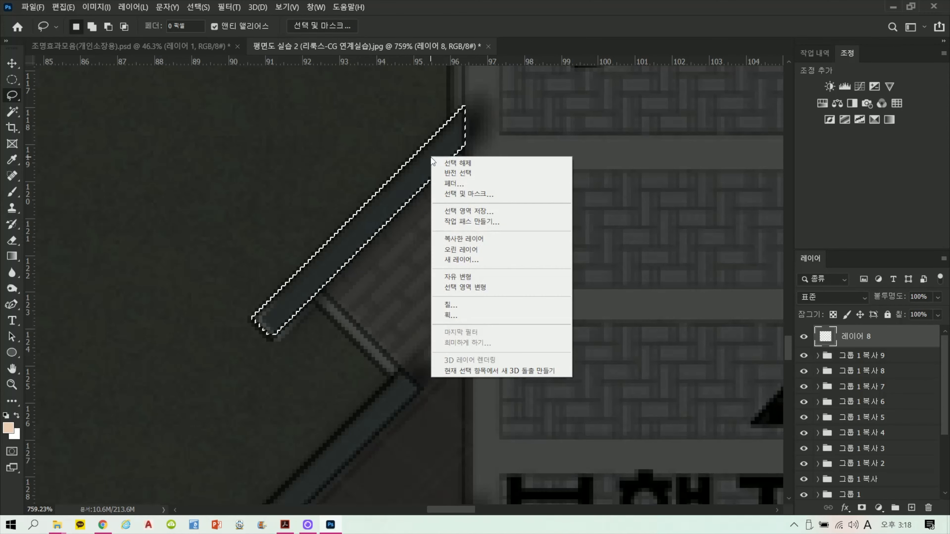
{"action": "left_click", "coordinate": [446, 173]}
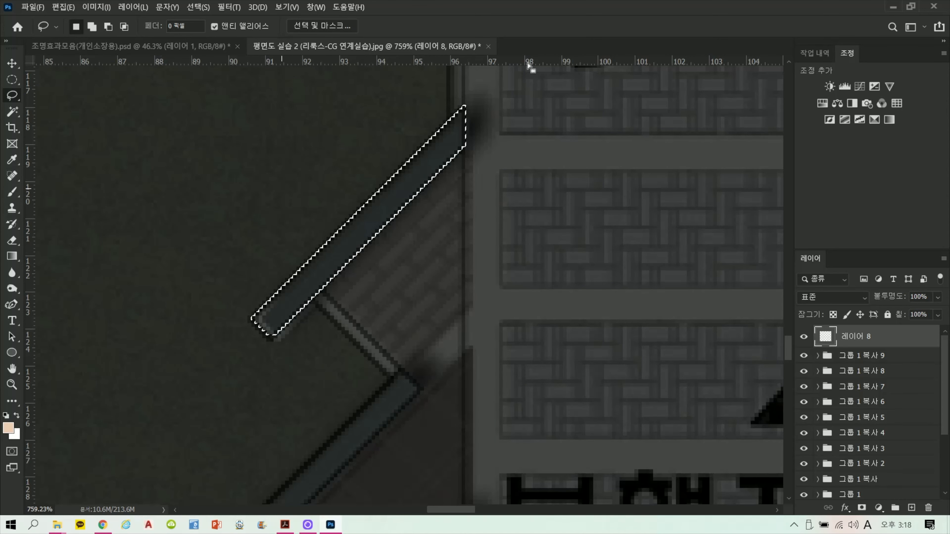
Paint a soft peach glow around the outlined diagonal seating wall with a 40–50 px brush at 30% opacity.
{"action": "left_click", "coordinate": [12, 192]}
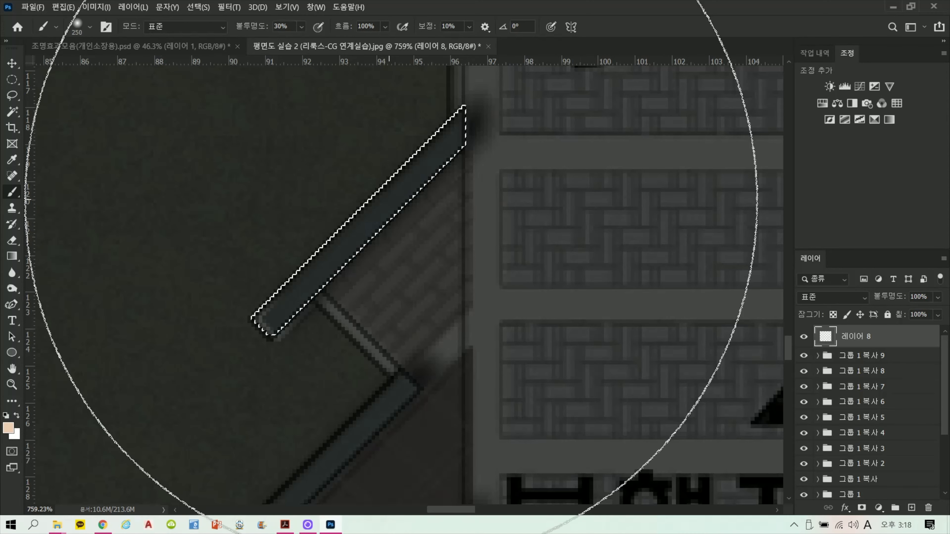
{"action": "key", "text": "bracketleft"}
{"action": "key", "text": "bracketleft"}
{"action": "key", "text": "bracketleft"}
{"action": "key", "text": "bracketleft"}
{"action": "key", "text": "bracketleft"}
{"action": "key", "text": "bracketleft"}
{"action": "key", "text": "bracketleft"}
{"action": "key", "text": "bracketleft"}
{"action": "key", "text": "bracketleft"}
{"action": "key", "text": "bracketleft"}
{"action": "key", "text": "bracketleft"}
{"action": "key", "text": "bracketleft"}
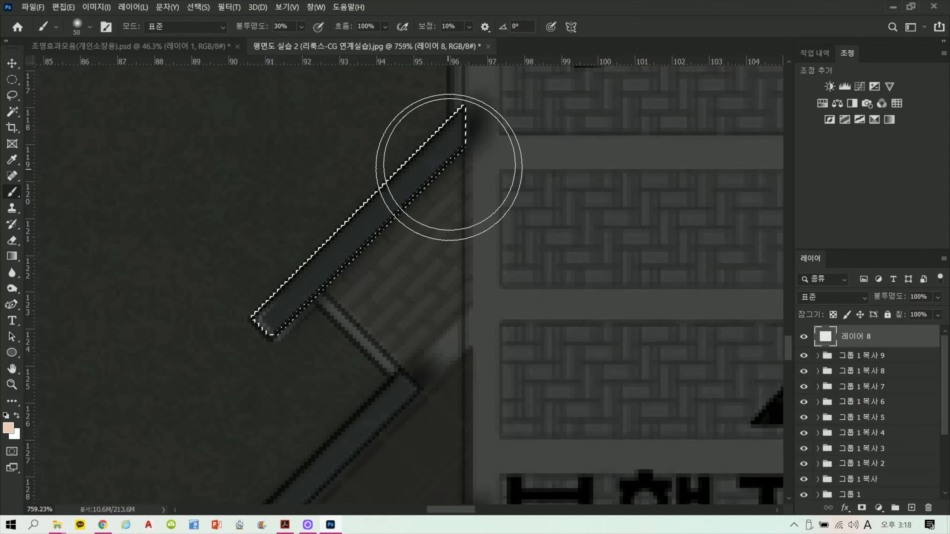
{"action": "mouse_move", "coordinate": [473, 131]}
{"action": "left_mouse_down"}
{"action": "mouse_move", "coordinate": [284, 316]}
{"action": "mouse_move", "coordinate": [392, 250]}
{"action": "mouse_move", "coordinate": [498, 137]}
{"action": "mouse_move", "coordinate": [471, 124]}
{"action": "mouse_move", "coordinate": [275, 340]}
{"action": "left_mouse_up"}
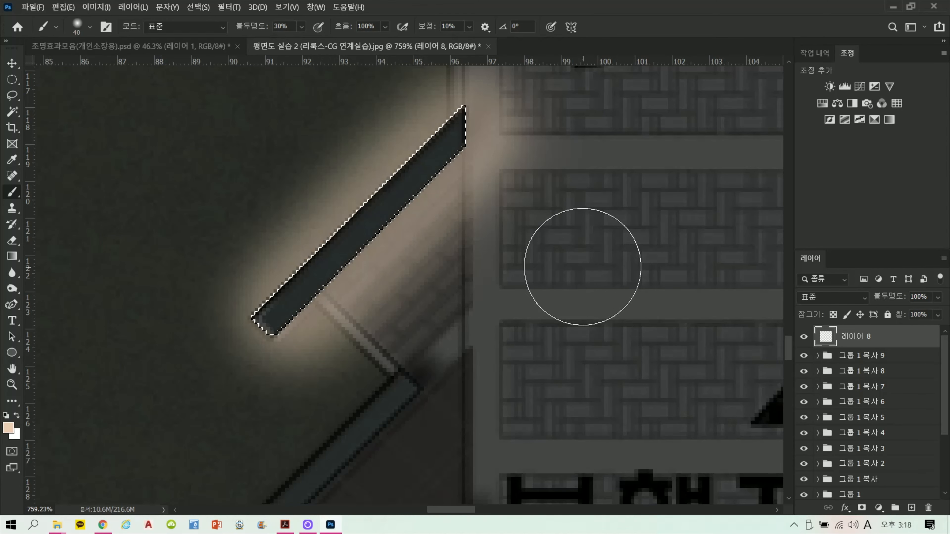
Set the wall's peach glow layer to Color Dodge blending and lower its fill to 71%.
{"action": "left_click", "coordinate": [845, 299]}
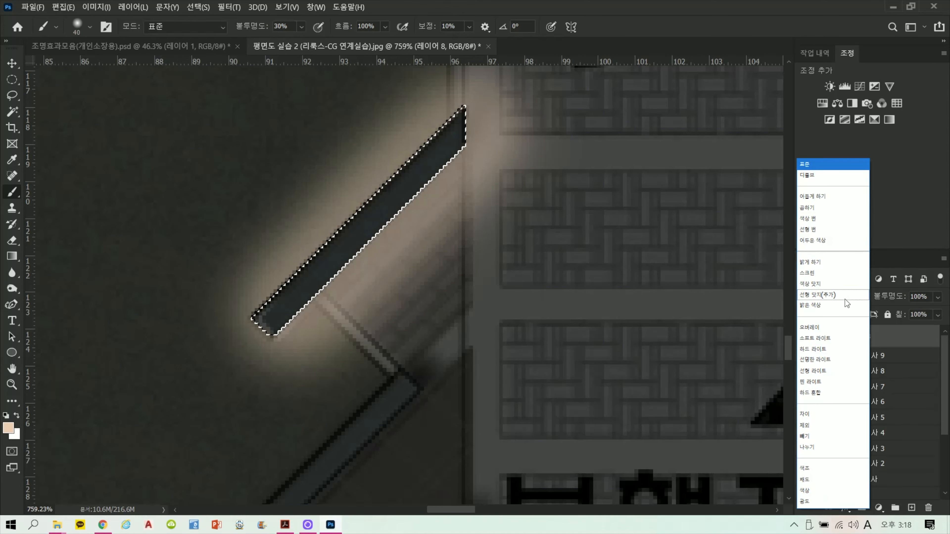
{"action": "left_click", "coordinate": [838, 281]}
{"action": "left_click", "coordinate": [938, 315]}
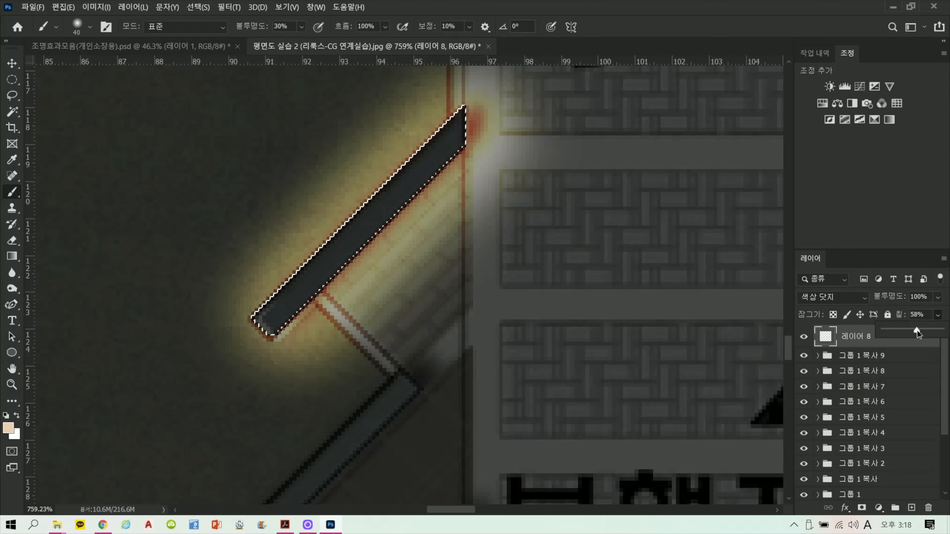
{"action": "left_click_drag", "start_coordinate": [918, 331], "coordinate": [928, 333]}
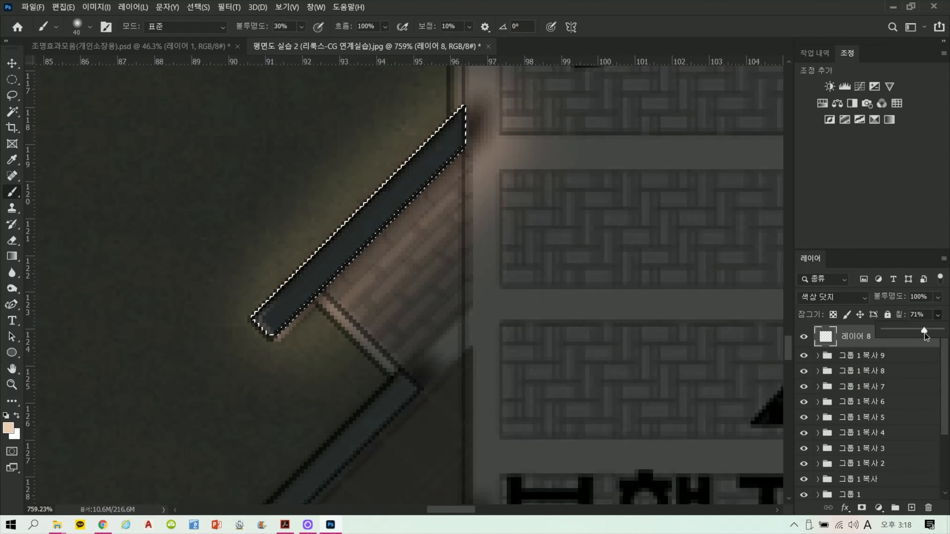
On a new layer, paint a narrower white glow along the edges of the same wall with a 20 px brush.
{"action": "left_click", "coordinate": [912, 507]}
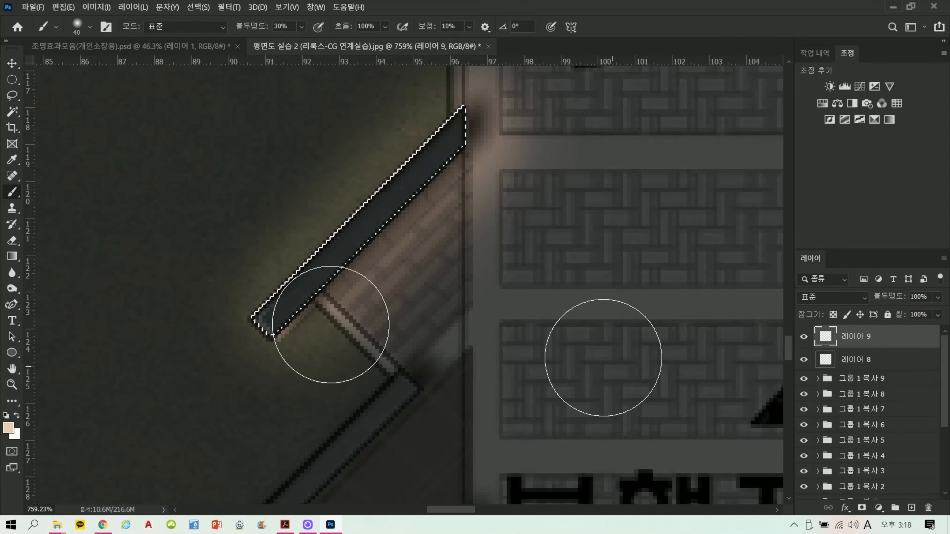
{"action": "key", "text": "x"}
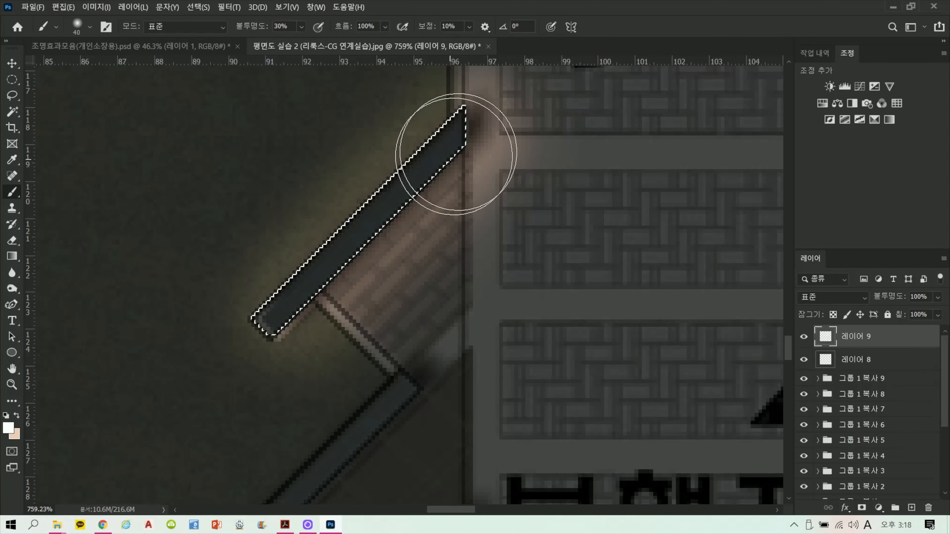
{"action": "key", "text": "bracketleft"}
{"action": "key", "text": "bracketleft"}
{"action": "key", "text": "bracketleft"}
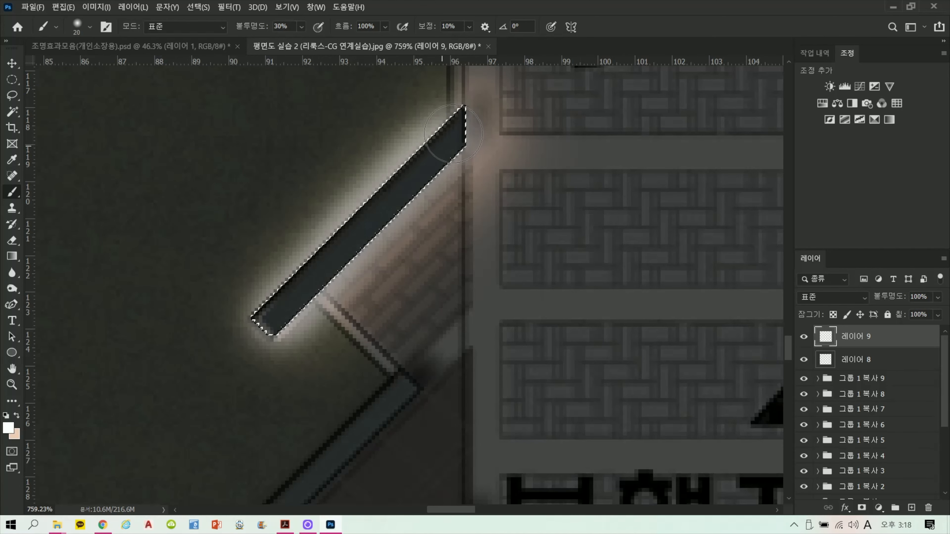
Set the white glow layer to Color Dodge with 45% fill and clear the selection.
{"action": "left_click", "coordinate": [852, 297]}
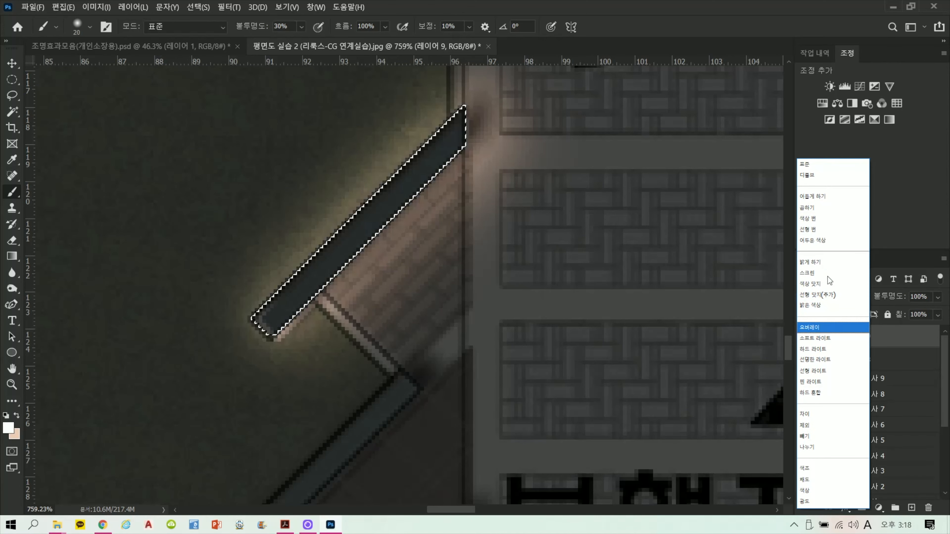
{"action": "left_click", "coordinate": [829, 284]}
{"action": "left_click_drag", "start_coordinate": [937, 314], "coordinate": [909, 328]}
{"action": "key", "text": "ctrl+d"}
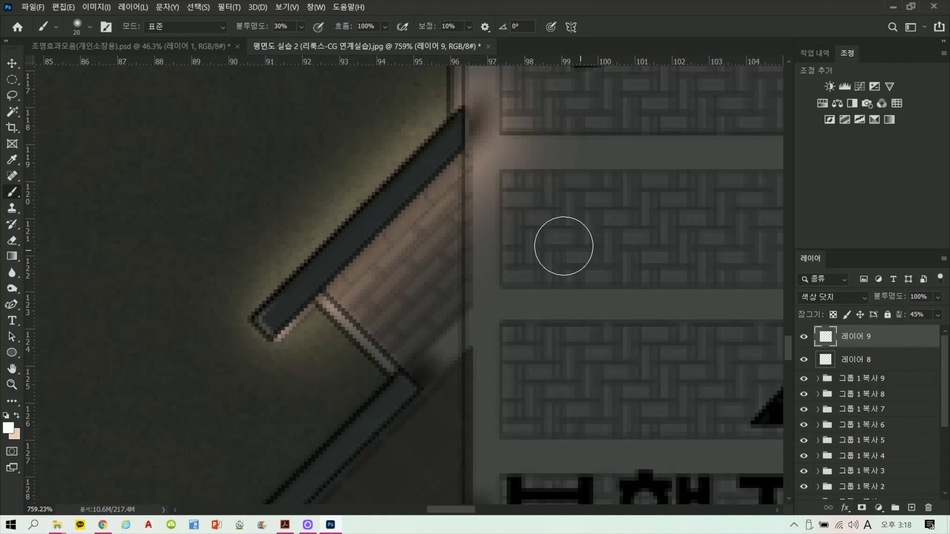
Outline the long diagonal seating wall on the right side of the pedestrian entrance with straight Lasso segments.
{"action": "scroll", "coordinate": [562, 245], "scroll_direction": "down", "scroll_amount": 8}
{"action": "scroll", "coordinate": [565, 240], "scroll_direction": "down", "scroll_amount": 4}
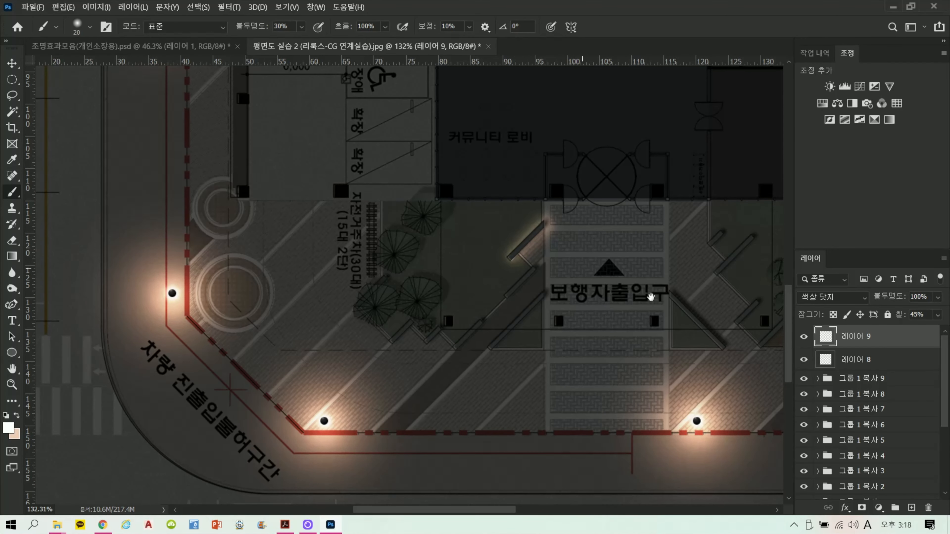
{"action": "left_click_drag", "start_coordinate": [651, 297], "coordinate": [411, 319]}
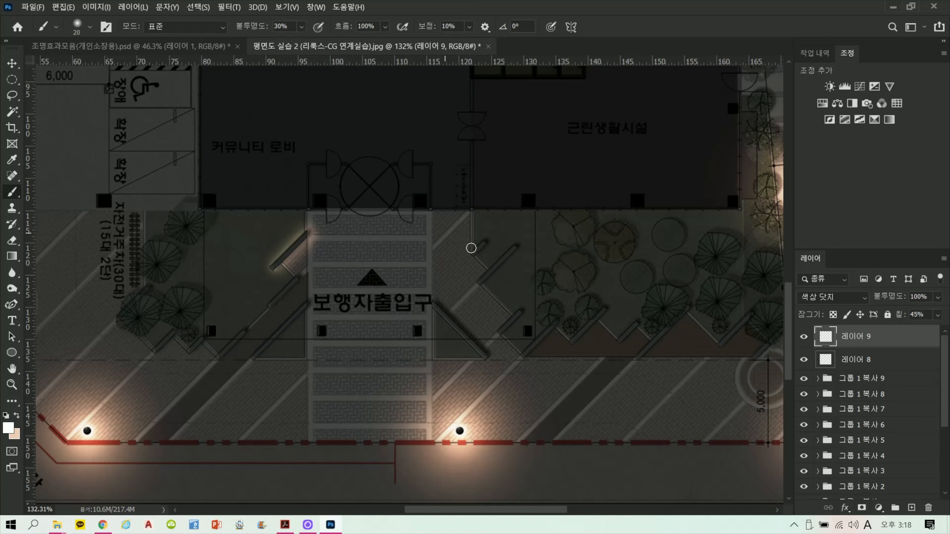
{"action": "scroll", "coordinate": [470, 249], "scroll_direction": "up", "scroll_amount": 7}
{"action": "key", "text": "l"}
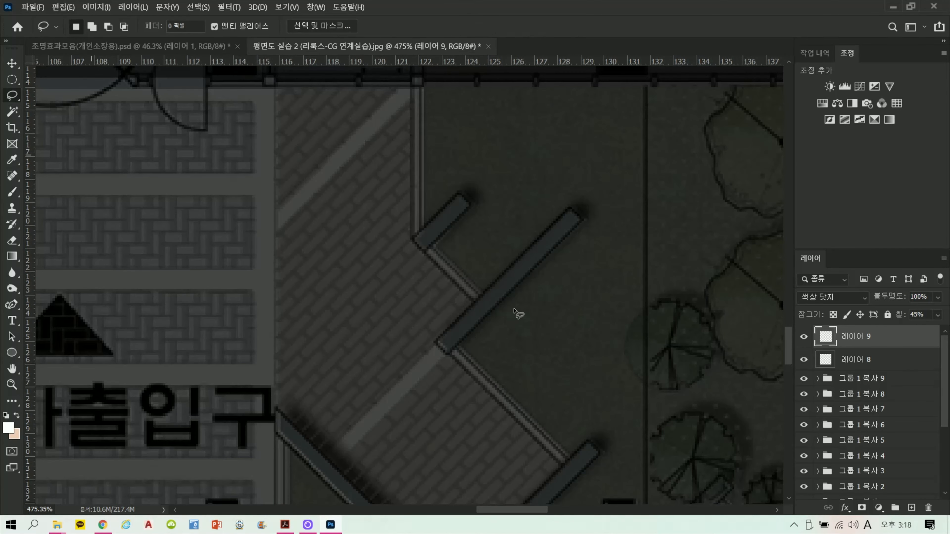
{"action": "scroll", "coordinate": [420, 330], "scroll_direction": "up", "scroll_amount": 4}
{"action": "left_click", "coordinate": [360, 339]}
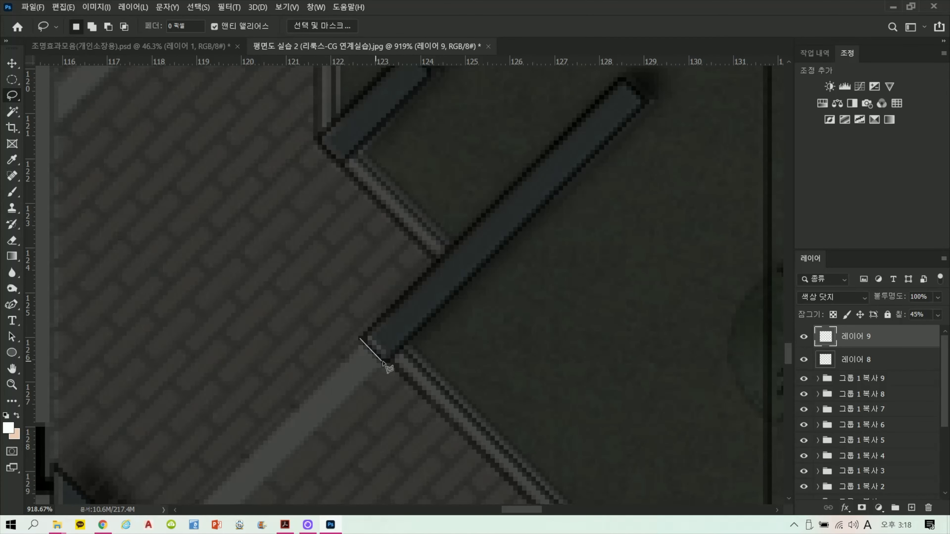
{"action": "left_click", "coordinate": [385, 362]}
{"action": "left_click", "coordinate": [646, 102]}
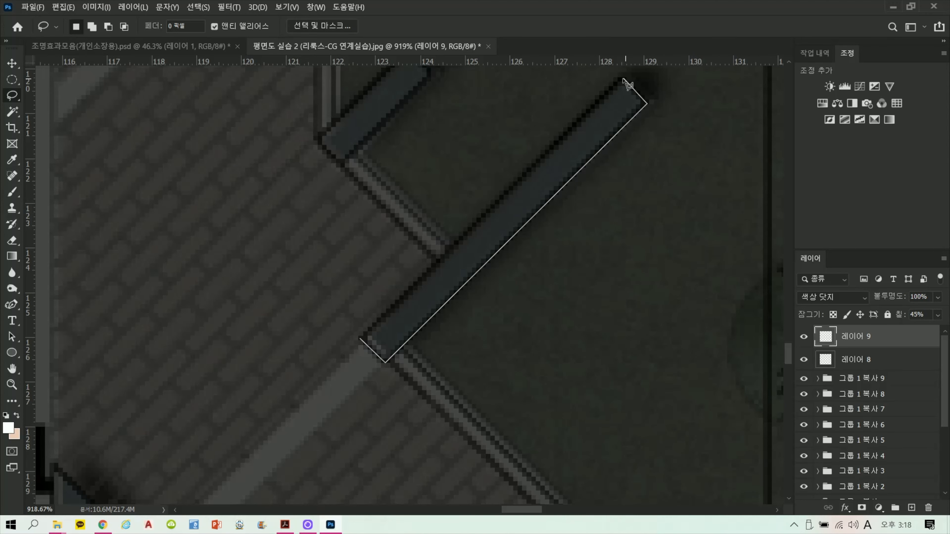
{"action": "left_click", "coordinate": [622, 80]}
{"action": "left_click", "coordinate": [361, 339]}
{"action": "scroll", "coordinate": [446, 330], "scroll_direction": "down", "scroll_amount": 2}
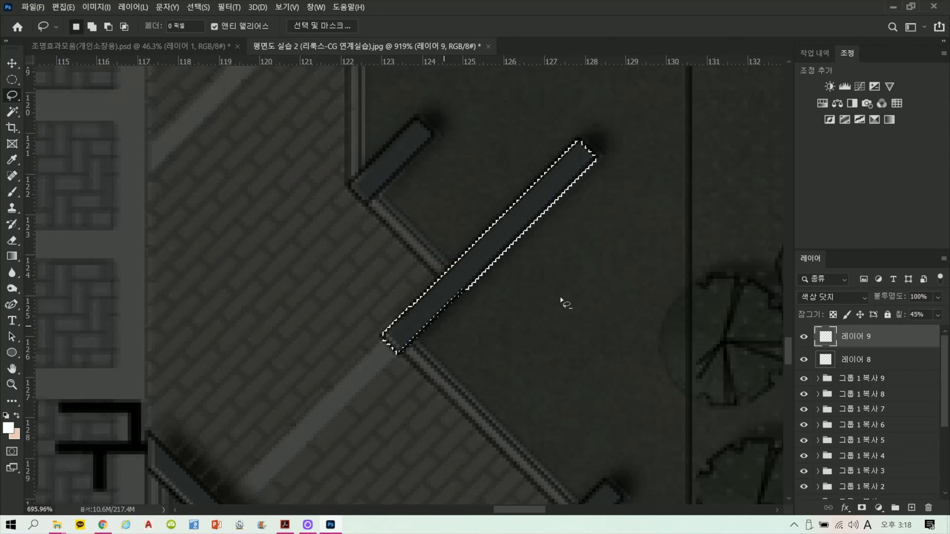
{"action": "left_click_drag", "start_coordinate": [562, 303], "coordinate": [480, 347]}
Add a new layer, make peach the foreground colour, and invert the wall selection to target the area around it.
{"action": "left_click", "coordinate": [12, 192]}
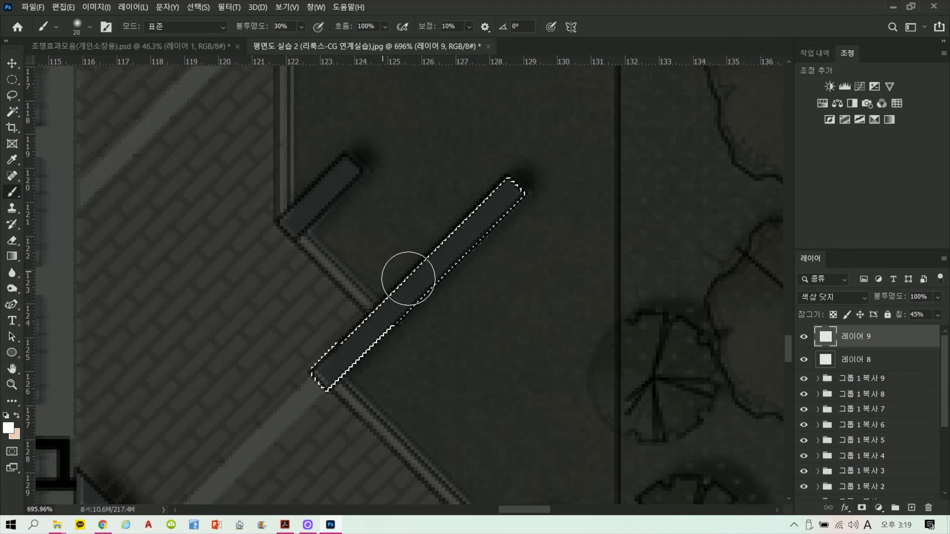
{"action": "left_click", "coordinate": [911, 509]}
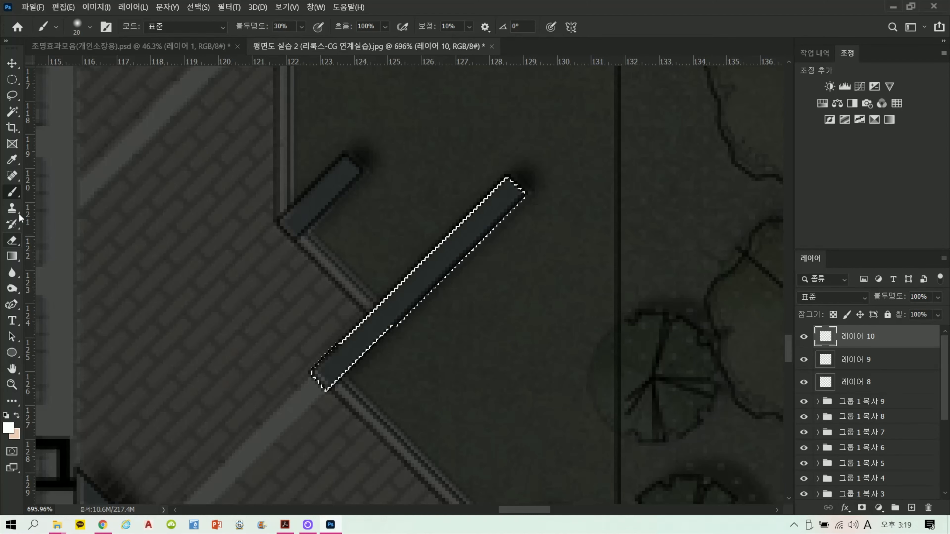
{"action": "left_click", "coordinate": [16, 415]}
{"action": "left_click_drag", "start_coordinate": [447, 257], "coordinate": [384, 328]}
{"action": "key", "text": "ctrl+z"}
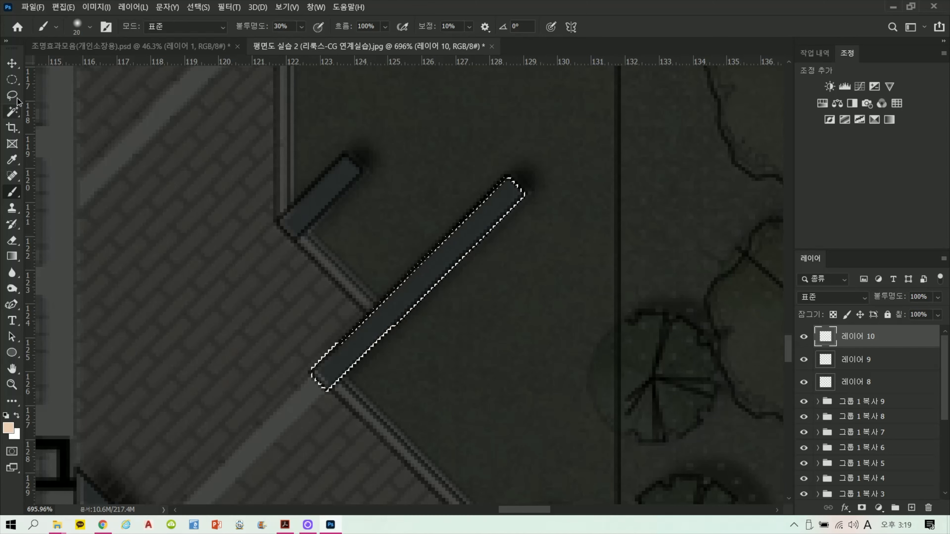
{"action": "key", "text": "l"}
{"action": "right_click", "coordinate": [420, 275]}
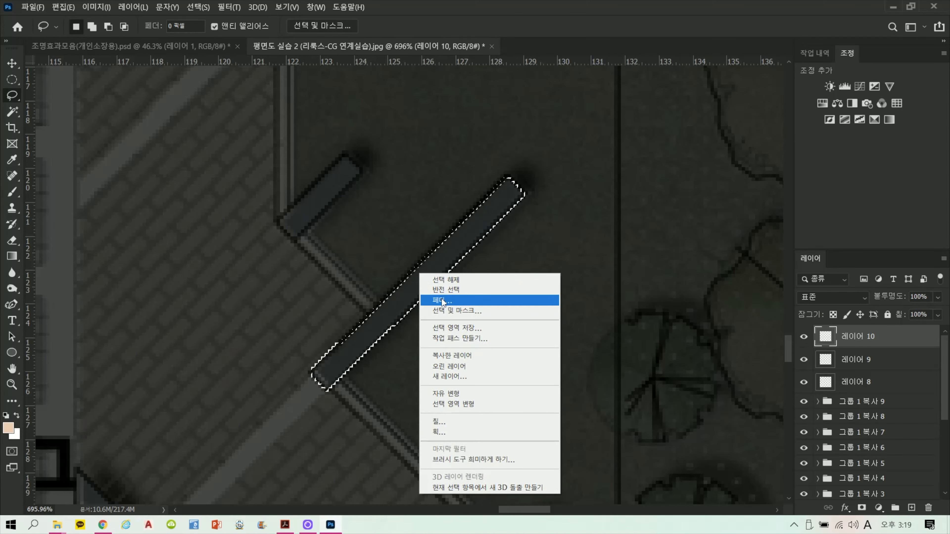
{"action": "left_click", "coordinate": [446, 290]}
Paint a soft peach glow around the right-hand seating wall with two passes of a 25 px brush.
{"action": "key", "text": "b"}
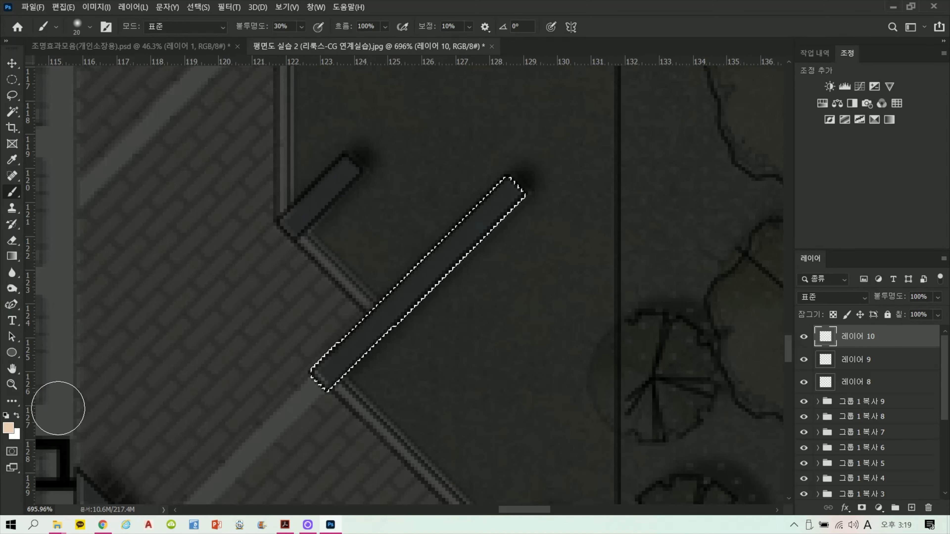
{"action": "key", "text": "bracketright"}
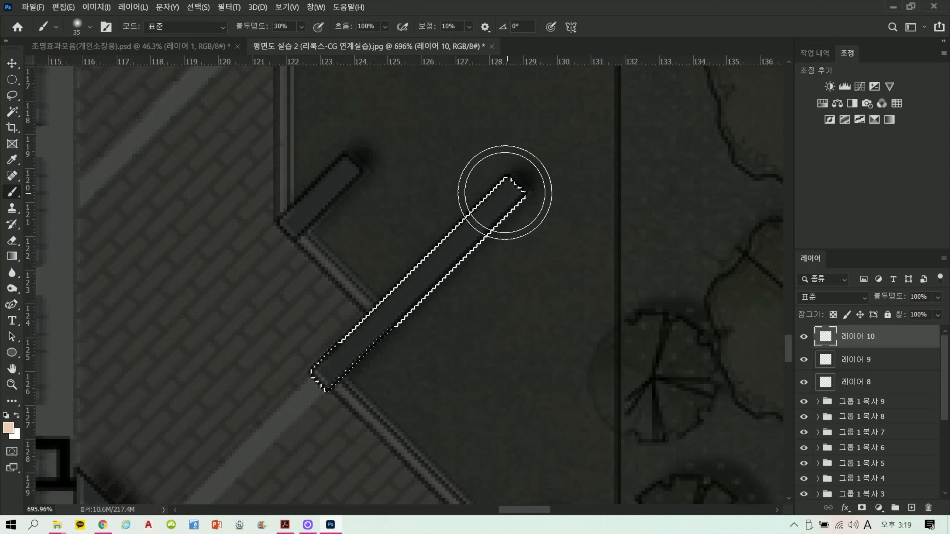
{"action": "key", "text": "bracketleft"}
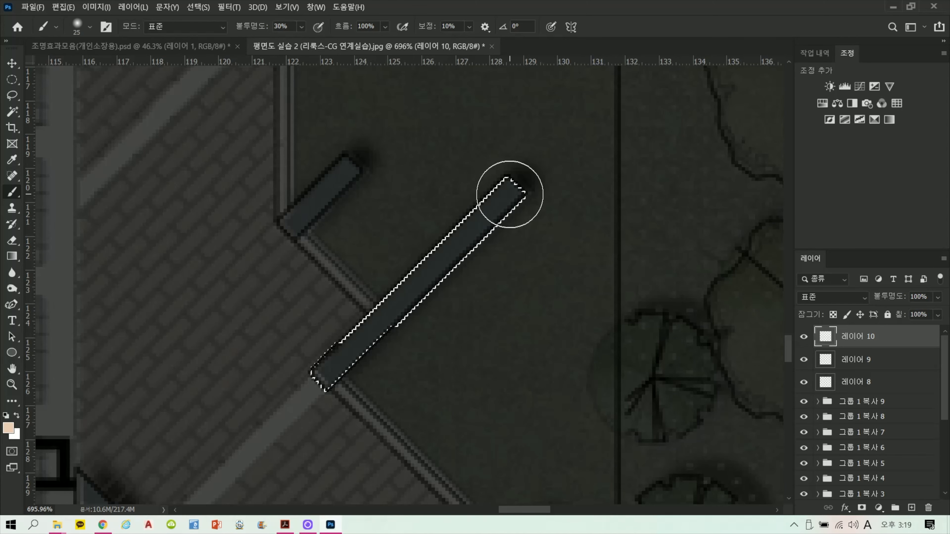
{"action": "left_click_drag", "start_coordinate": [509, 194], "coordinate": [315, 384]}
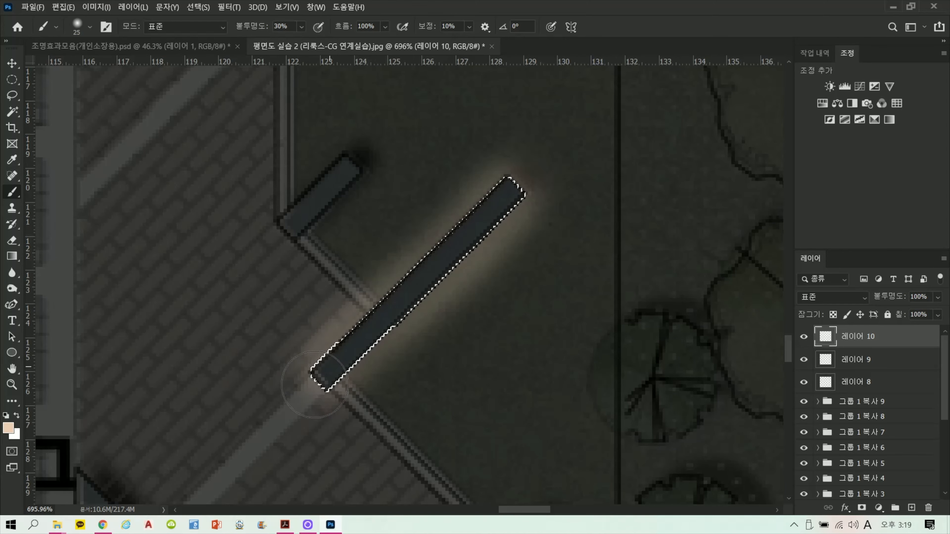
{"action": "mouse_move", "coordinate": [509, 198]}
{"action": "left_mouse_down"}
{"action": "mouse_move", "coordinate": [351, 351]}
{"action": "mouse_move", "coordinate": [353, 377]}
{"action": "left_mouse_up"}
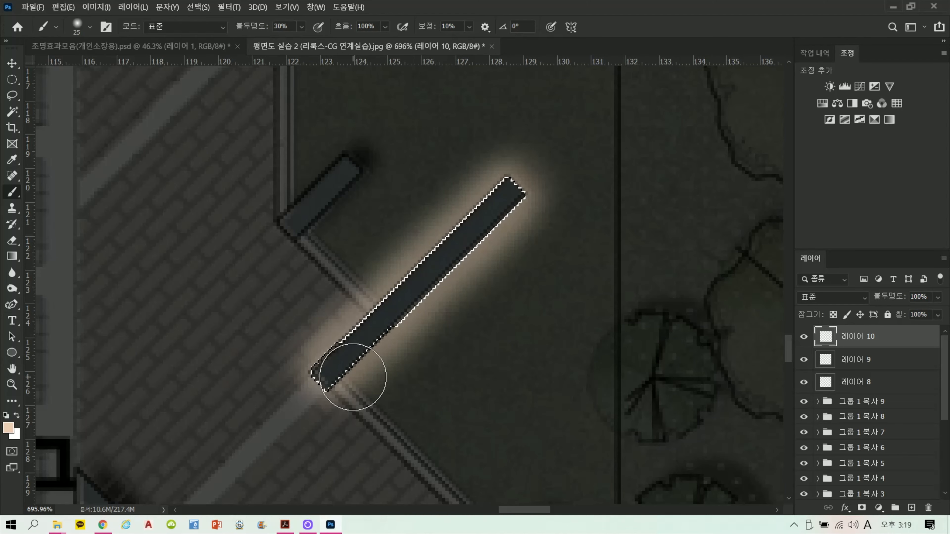
Switch the right-hand wall's peach glow layer to Color Dodge and reduce its fill to 72%.
{"action": "left_click", "coordinate": [841, 298]}
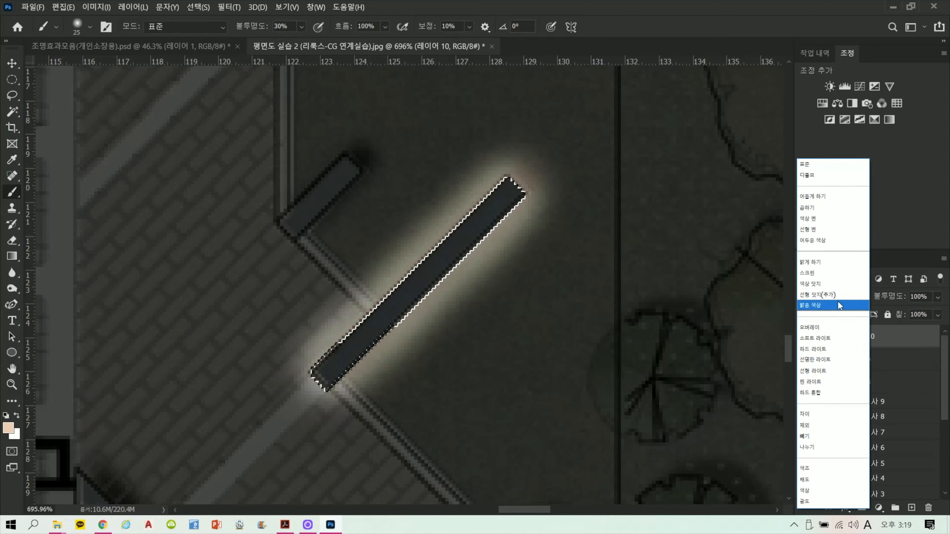
{"action": "left_click", "coordinate": [830, 283]}
{"action": "left_click", "coordinate": [938, 315]}
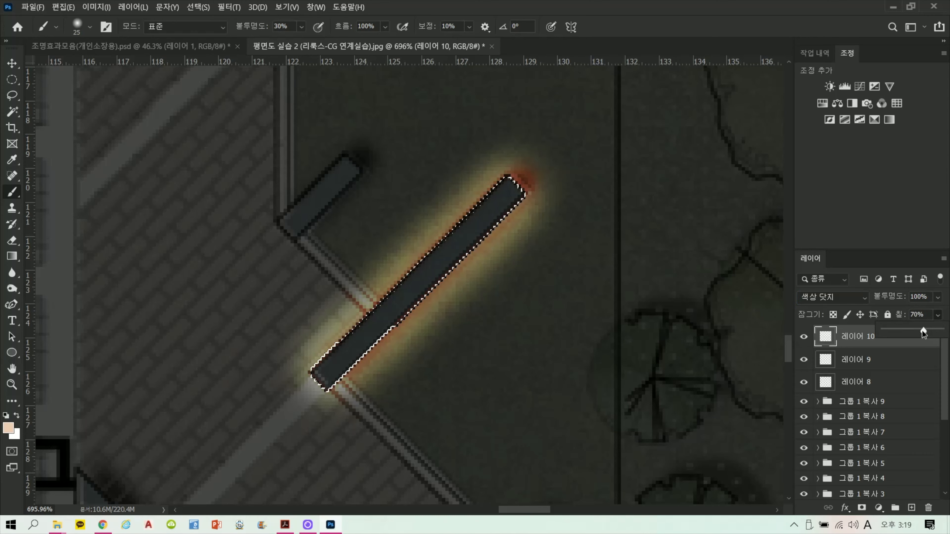
{"action": "left_click_drag", "start_coordinate": [922, 331], "coordinate": [925, 331]}
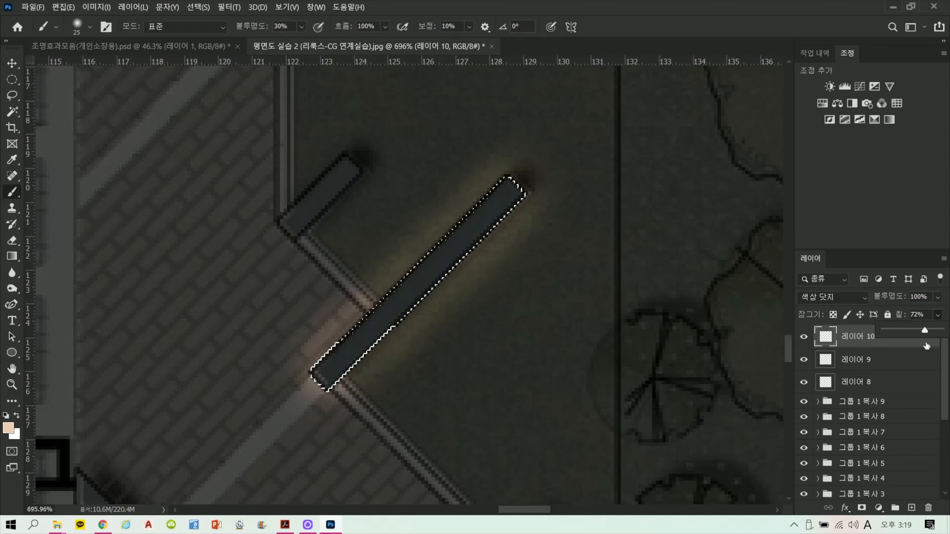
On another new layer, paint a tight white glow around the right-hand wall with a 15 px brush.
{"action": "left_click", "coordinate": [912, 508]}
{"action": "key", "text": "z"}
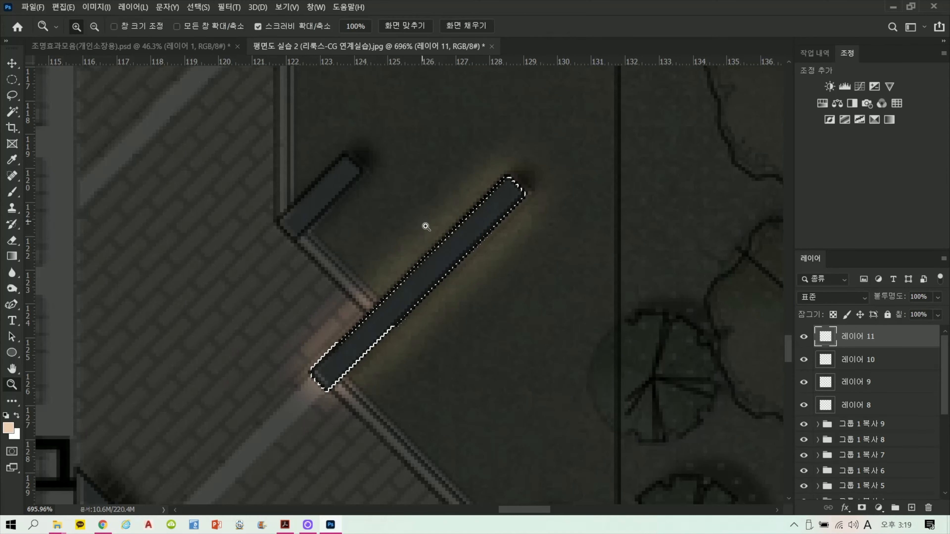
{"action": "key", "text": "x"}
{"action": "key", "text": "b"}
{"action": "mouse_move", "coordinate": [329, 378]}
{"action": "left_mouse_down"}
{"action": "mouse_move", "coordinate": [514, 203]}
{"action": "mouse_move", "coordinate": [500, 196]}
{"action": "mouse_move", "coordinate": [324, 376]}
{"action": "mouse_move", "coordinate": [335, 367]}
{"action": "left_mouse_up"}
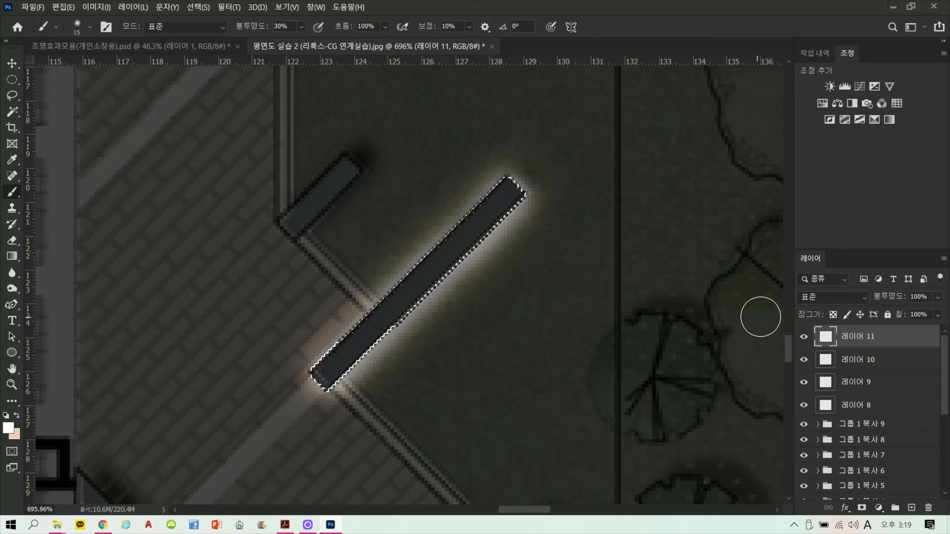
Blend the right-hand wall's white glow as Color Dodge at 62% fill and deselect.
{"action": "left_click", "coordinate": [845, 297]}
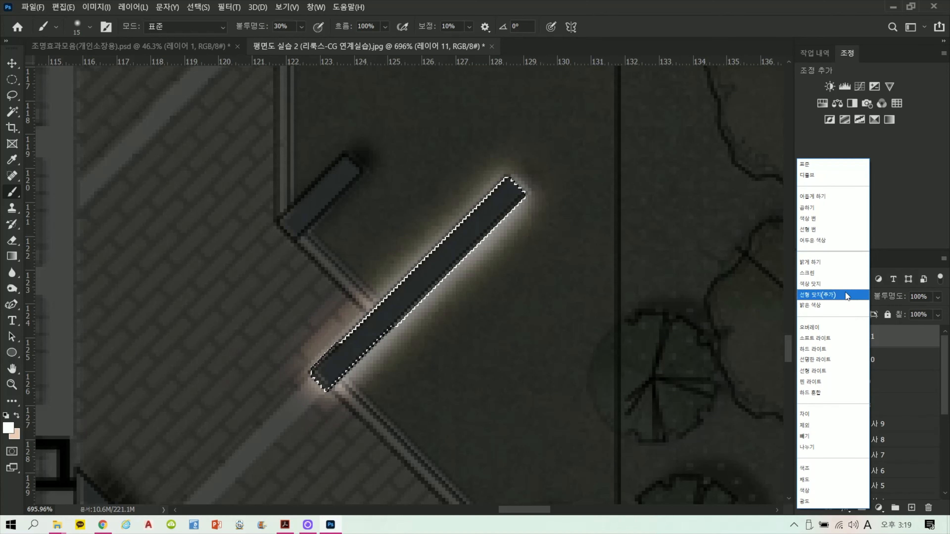
{"action": "left_click", "coordinate": [852, 285]}
{"action": "left_click_drag", "start_coordinate": [938, 314], "coordinate": [919, 331]}
{"action": "key", "text": "Return"}
{"action": "key", "text": "ctrl+d"}
{"action": "scroll", "coordinate": [470, 257], "scroll_direction": "down", "scroll_amount": 5}
{"action": "left_click_drag", "start_coordinate": [461, 381], "coordinate": [484, 386]}
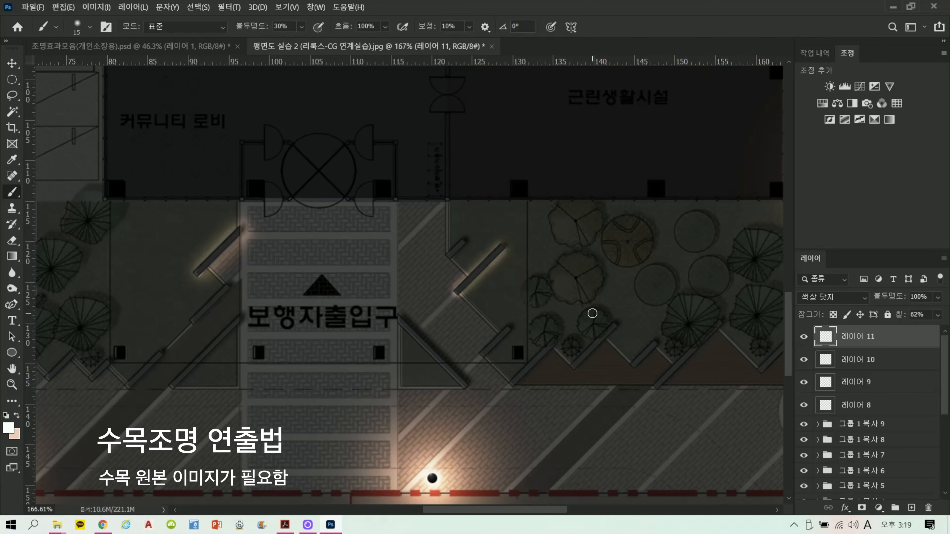
Lasso-select the canopies of the two overlapping trees just below the bicycle parking area.
{"action": "left_click_drag", "start_coordinate": [304, 357], "coordinate": [619, 350]}
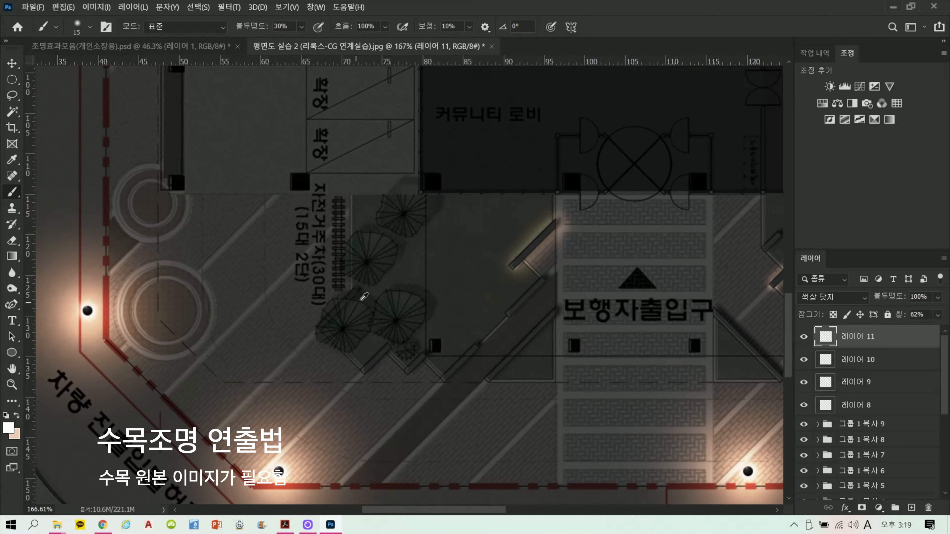
{"action": "scroll", "coordinate": [364, 297], "scroll_direction": "up", "scroll_amount": 5}
{"action": "left_click", "coordinate": [12, 96]}
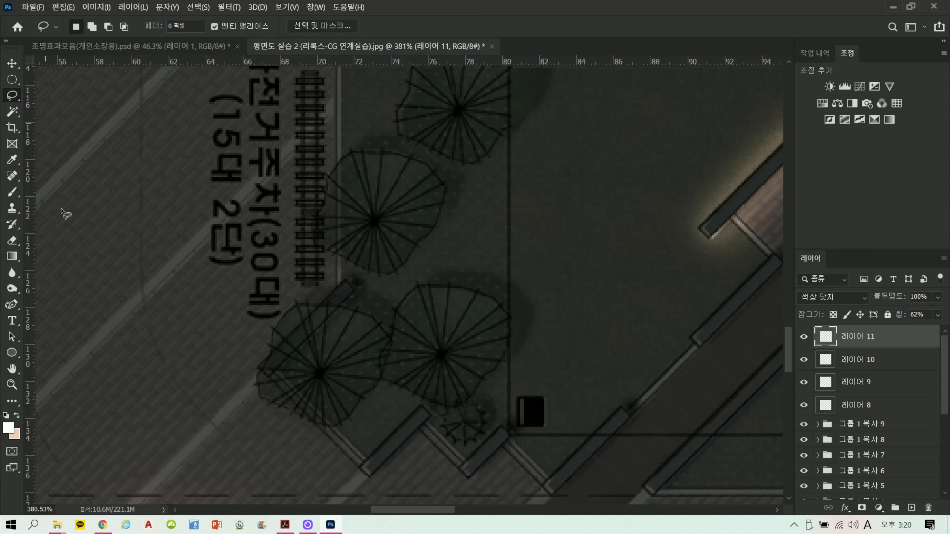
{"action": "mouse_move", "coordinate": [281, 319]}
{"action": "left_mouse_down"}
{"action": "mouse_move", "coordinate": [293, 307]}
{"action": "mouse_move", "coordinate": [360, 320]}
{"action": "left_mouse_up"}
{"action": "left_click_drag", "start_coordinate": [432, 287], "coordinate": [483, 298]}
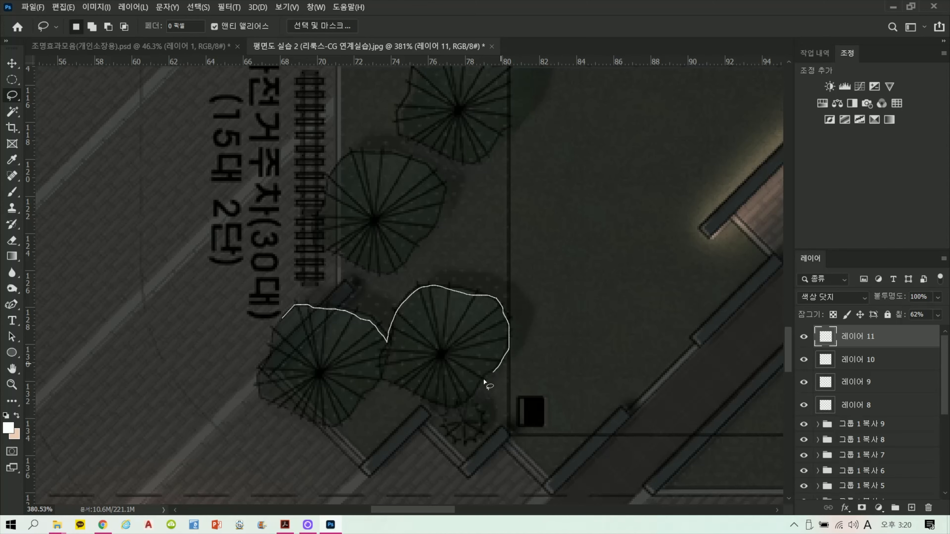
{"action": "mouse_move", "coordinate": [466, 406]}
{"action": "left_mouse_down"}
{"action": "mouse_move", "coordinate": [439, 407]}
{"action": "mouse_move", "coordinate": [420, 396]}
{"action": "left_mouse_up"}
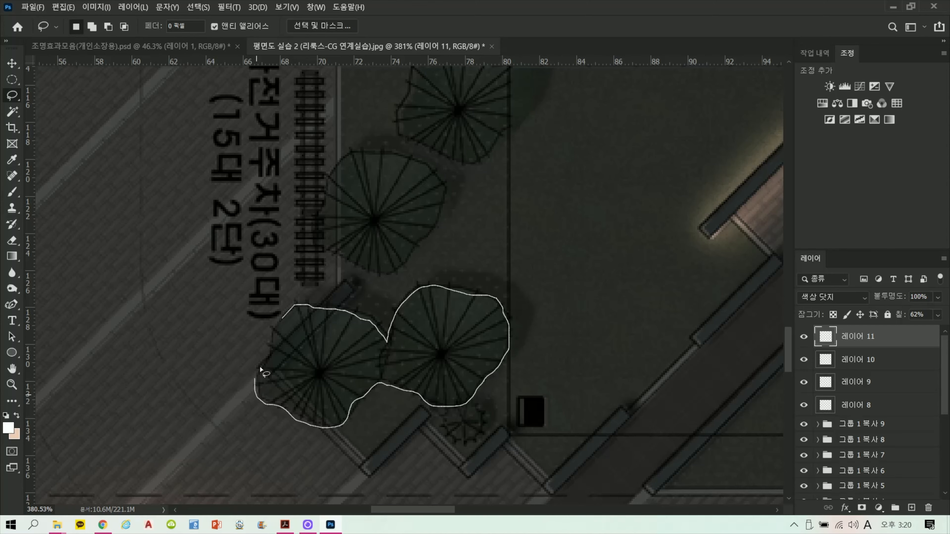
{"action": "left_click_drag", "start_coordinate": [272, 341], "coordinate": [294, 323]}
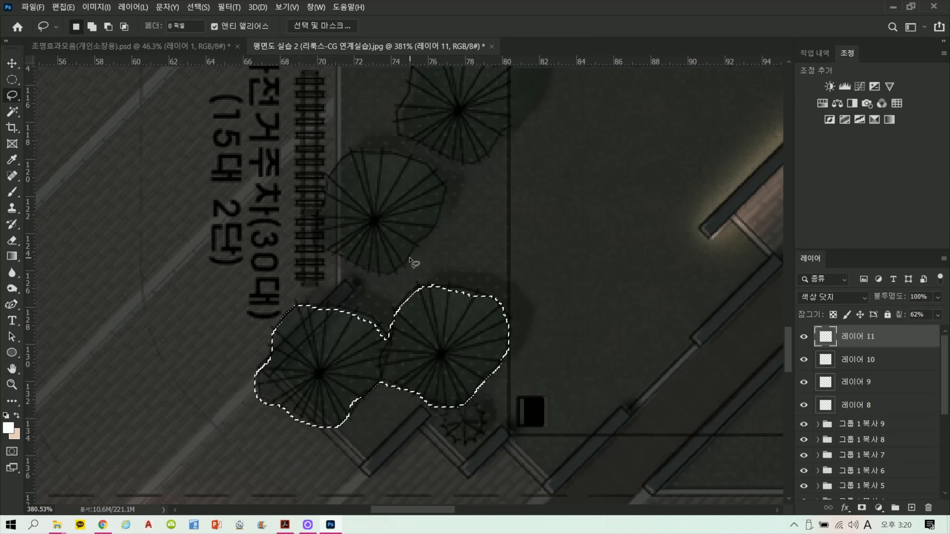
Add the two upper trees beside the bicycle parking to the selection by outlining and clearing them in Quick Mask mode.
{"action": "key", "text": "q"}
{"action": "left_click_drag", "start_coordinate": [443, 239], "coordinate": [431, 276]}
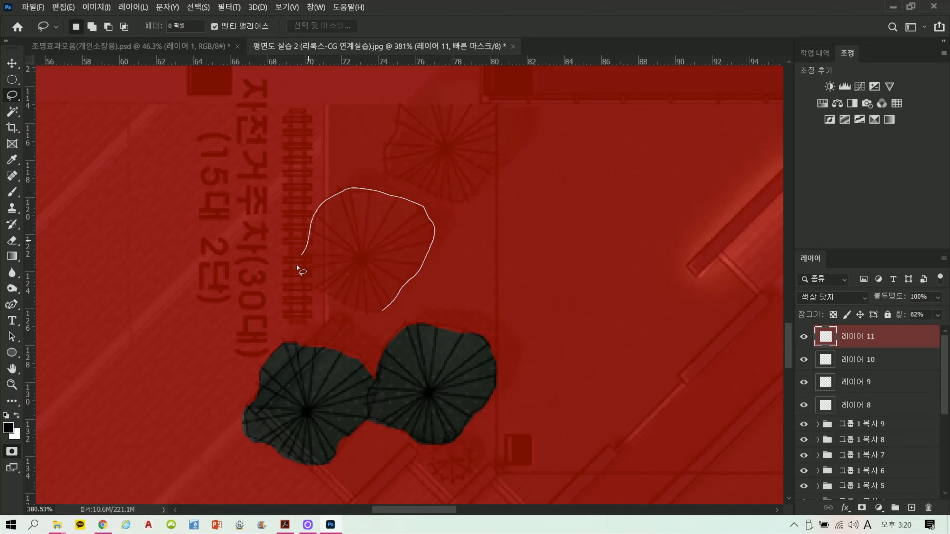
{"action": "left_click_drag", "start_coordinate": [389, 309], "coordinate": [392, 310]}
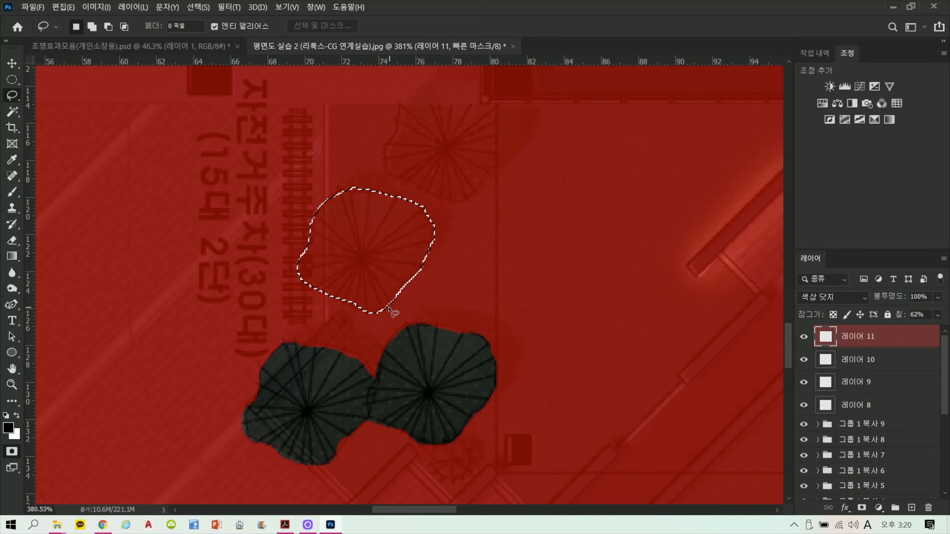
{"action": "key", "text": "Delete"}
{"action": "left_click_drag", "start_coordinate": [474, 204], "coordinate": [446, 264]}
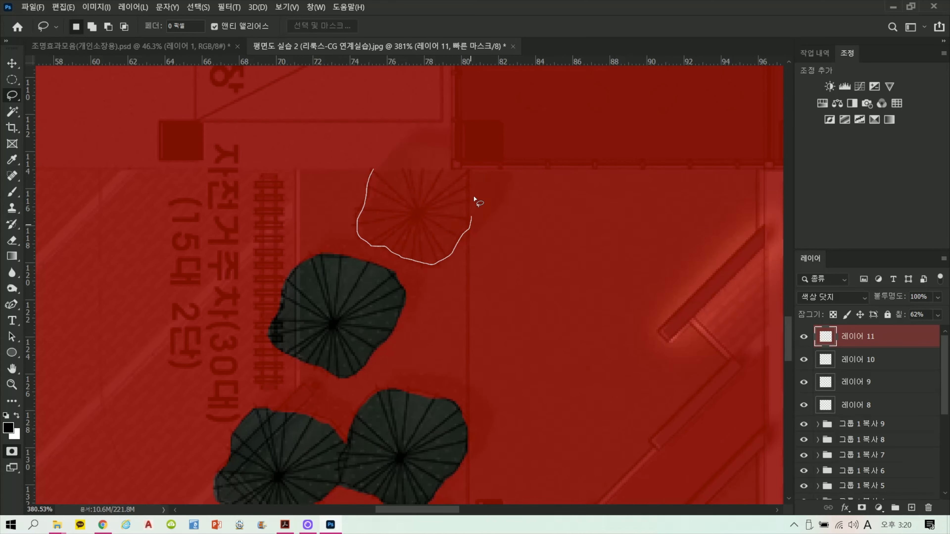
{"action": "mouse_move", "coordinate": [474, 198]}
{"action": "left_mouse_down"}
{"action": "mouse_move", "coordinate": [474, 169]}
{"action": "mouse_move", "coordinate": [397, 171]}
{"action": "left_mouse_up"}
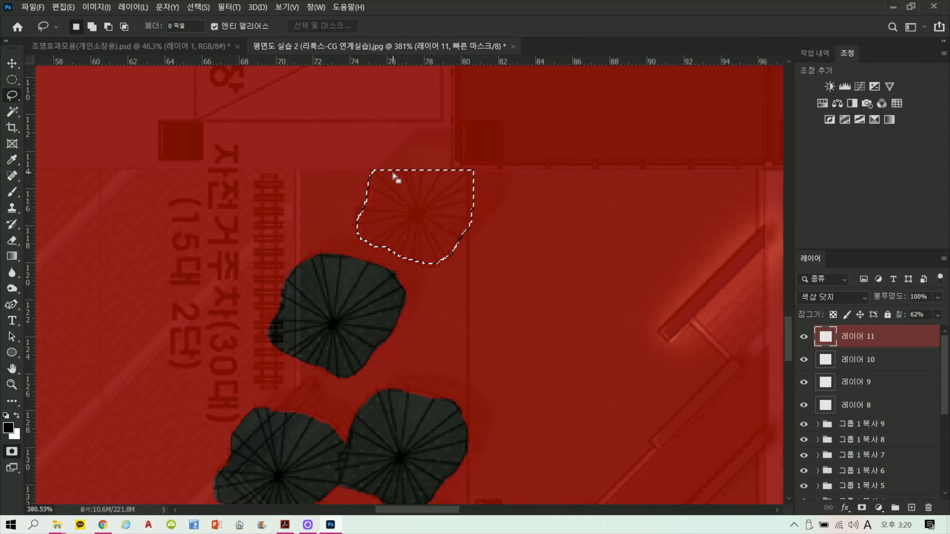
{"action": "key", "text": "Delete"}
{"action": "key", "text": "q"}
Copy the four selected trees from the original background layer to a new layer and place it above all other layers.
{"action": "scroll", "coordinate": [515, 291], "scroll_direction": "down", "scroll_amount": 5}
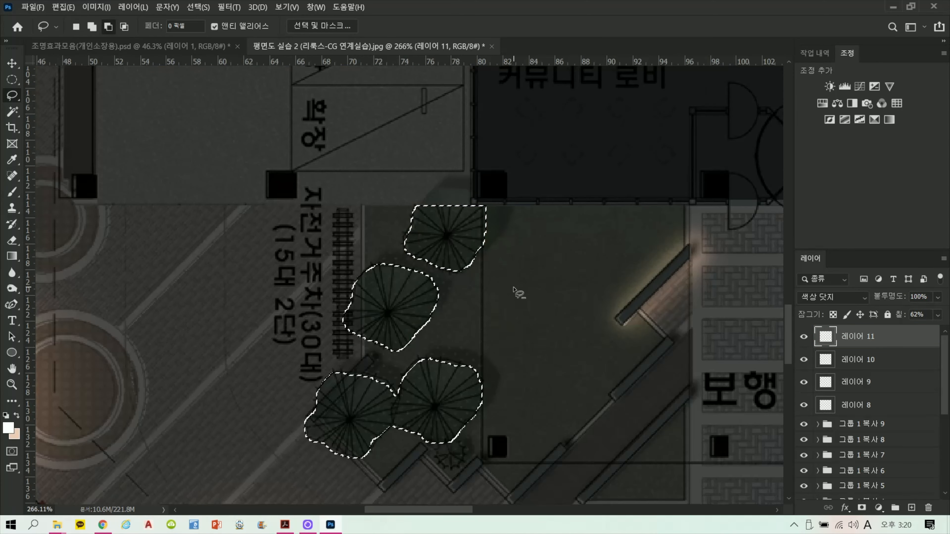
{"action": "scroll", "coordinate": [503, 296], "scroll_direction": "up", "scroll_amount": 4}
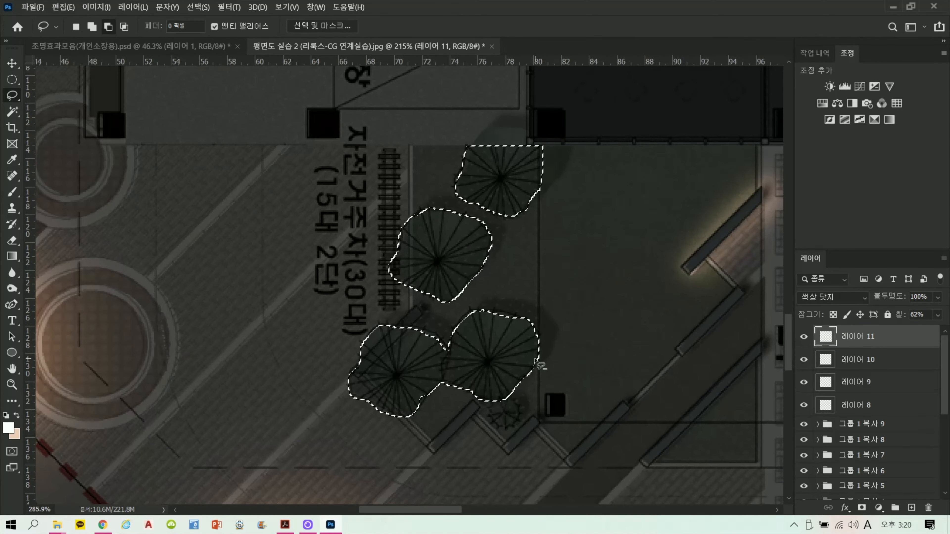
{"action": "scroll", "coordinate": [882, 450], "scroll_direction": "down", "scroll_amount": 5}
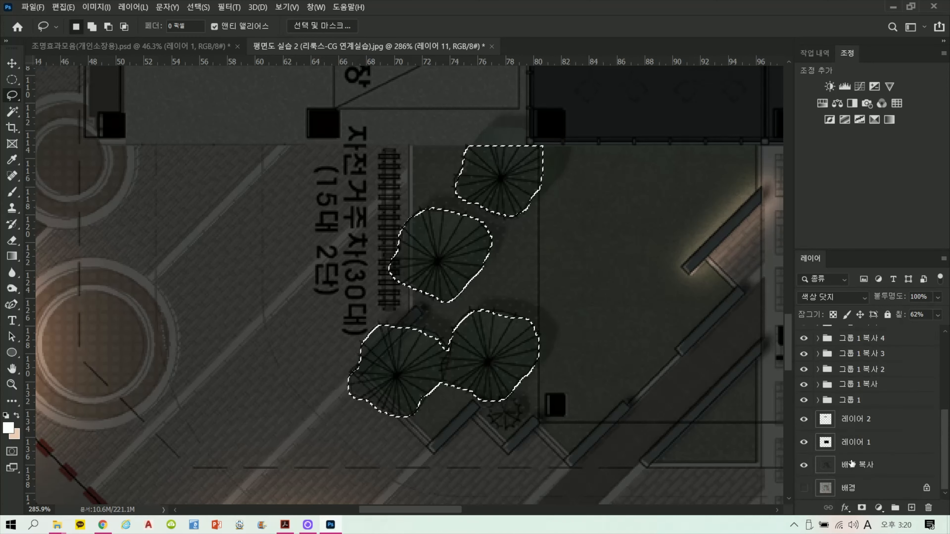
{"action": "left_click", "coordinate": [867, 487]}
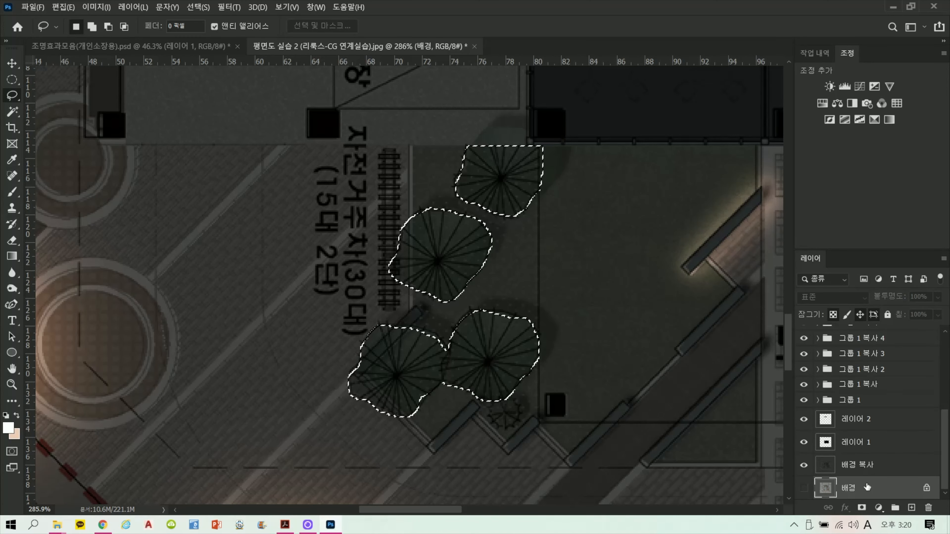
{"action": "key", "text": "ctrl+j"}
{"action": "left_click_drag", "start_coordinate": [869, 481], "coordinate": [874, 335]}
{"action": "scroll", "coordinate": [587, 317], "scroll_direction": "down", "scroll_amount": 6}
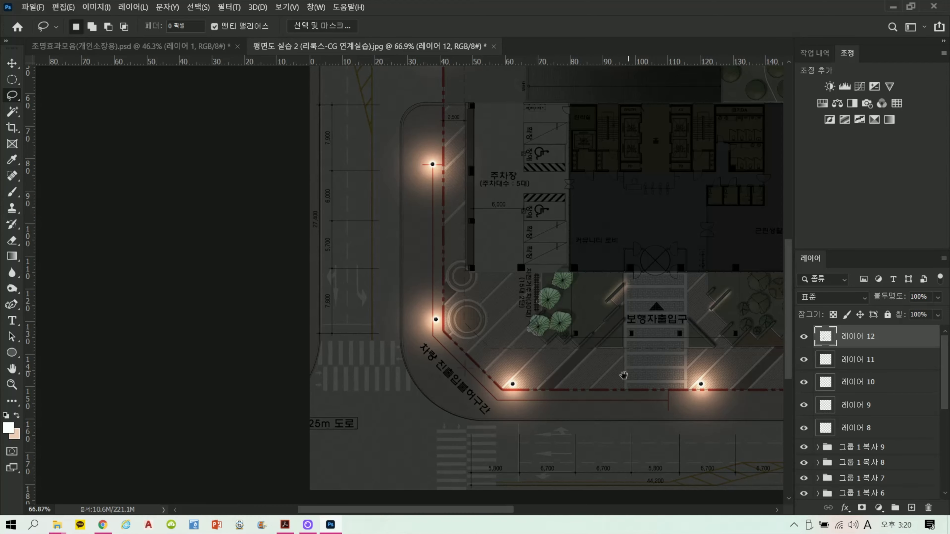
{"action": "left_click_drag", "start_coordinate": [624, 375], "coordinate": [404, 387]}
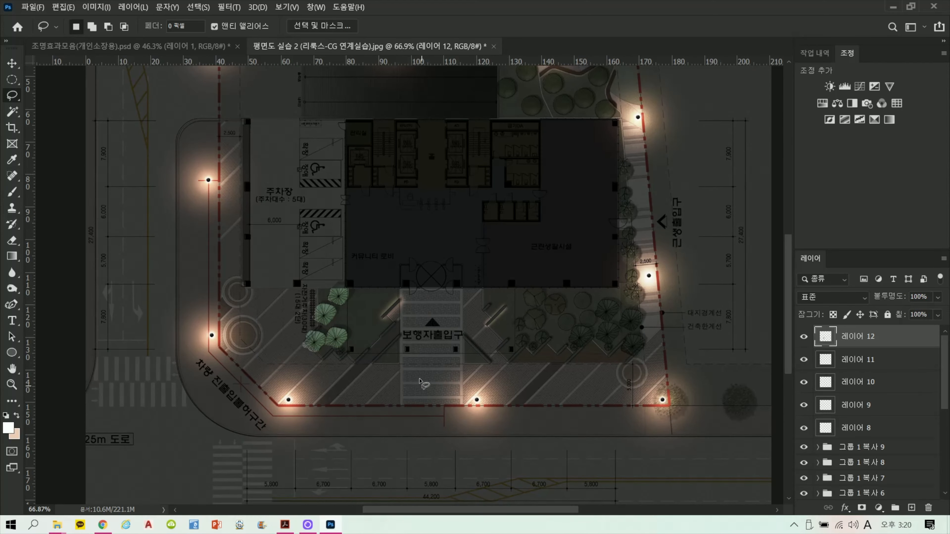
{"action": "scroll", "coordinate": [301, 310], "scroll_direction": "up", "scroll_amount": 7}
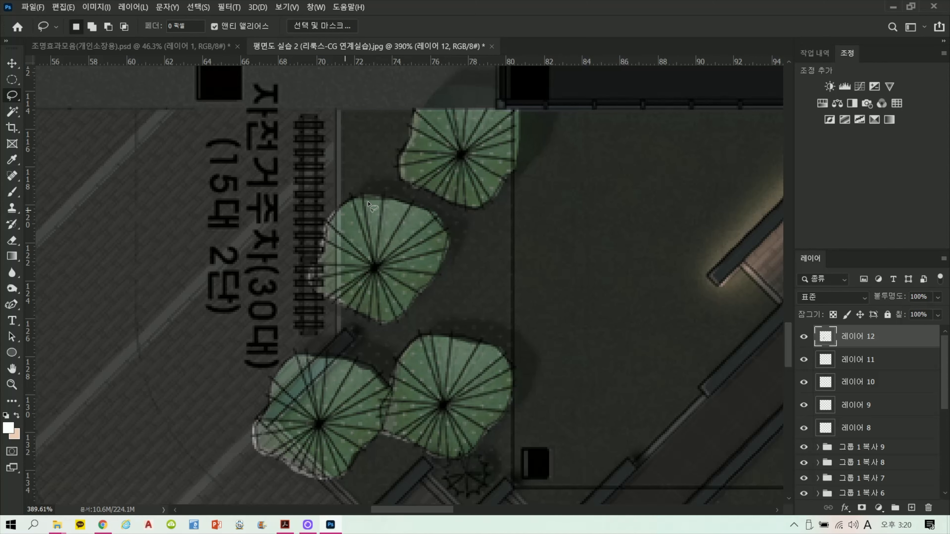
{"action": "mouse_move", "coordinate": [386, 182]}
{"action": "left_mouse_down"}
{"action": "mouse_move", "coordinate": [391, 223]}
{"action": "mouse_move", "coordinate": [430, 272]}
{"action": "mouse_move", "coordinate": [370, 307]}
{"action": "left_mouse_up"}
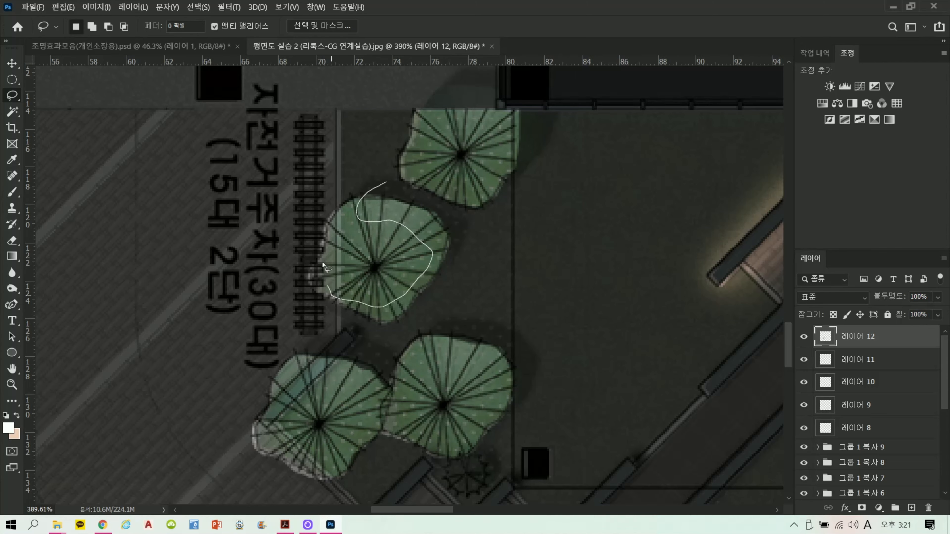
{"action": "left_click_drag", "start_coordinate": [322, 262], "coordinate": [352, 226]}
{"action": "key", "text": "ctrl+d"}
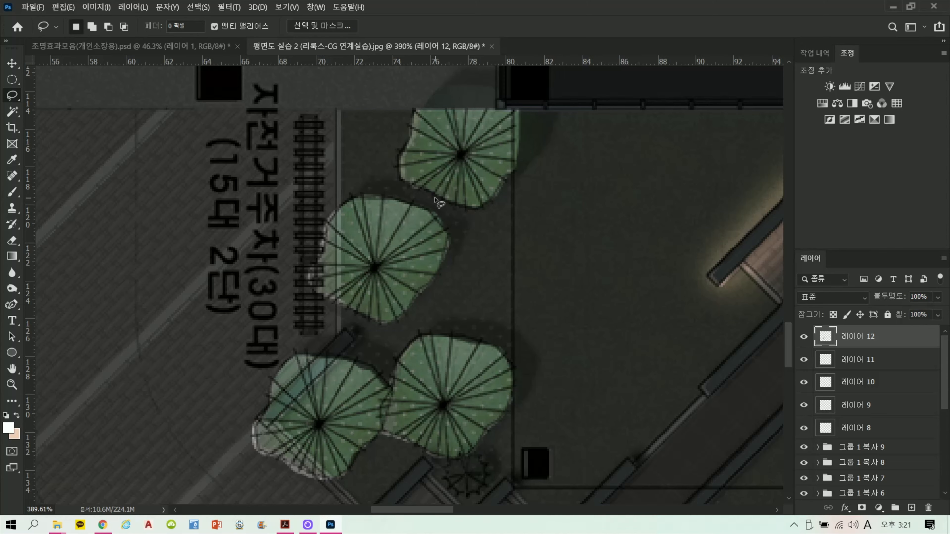
Darken the middle tree beside the bicycle parking using a 60 px Burn brush on midtones at 30% exposure.
{"action": "right_click", "coordinate": [18, 291]}
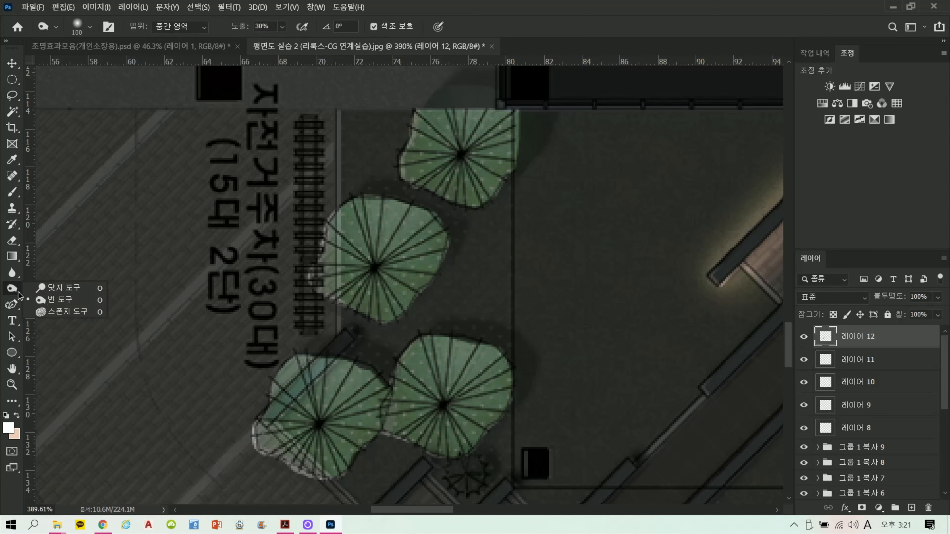
{"action": "left_click", "coordinate": [56, 304]}
{"action": "right_click", "coordinate": [11, 290]}
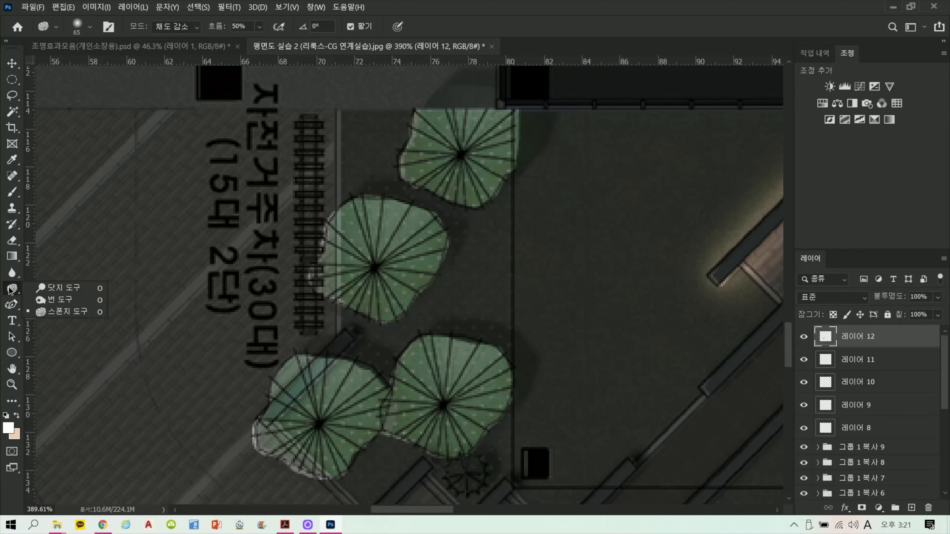
{"action": "left_click", "coordinate": [41, 296]}
{"action": "key", "text": "bracketleft"}
{"action": "key", "text": "bracketleft"}
{"action": "key", "text": "bracketleft"}
{"action": "key", "text": "bracketleft"}
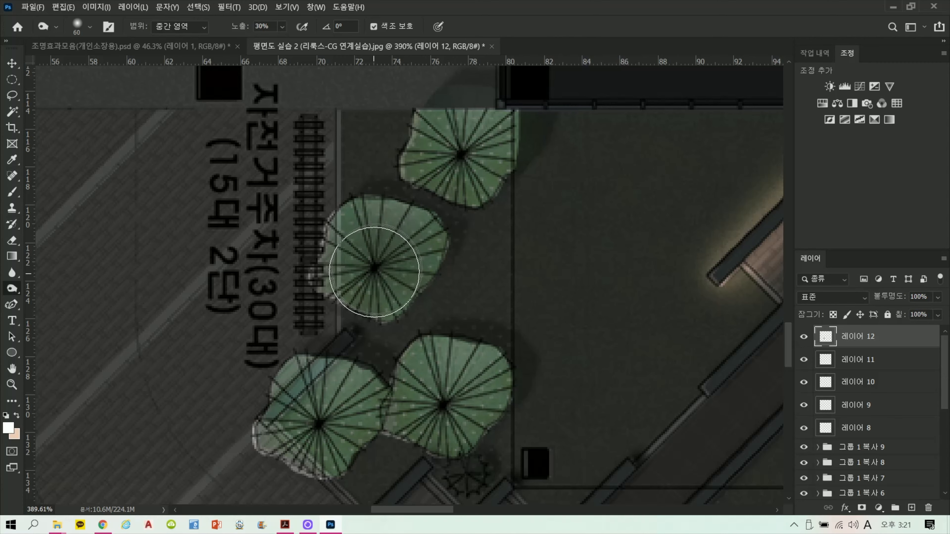
Burn the other three copied trees with the same brush and compare the result with the tree layer hidden and shown.
{"action": "left_click_drag", "start_coordinate": [453, 231], "coordinate": [447, 282]}
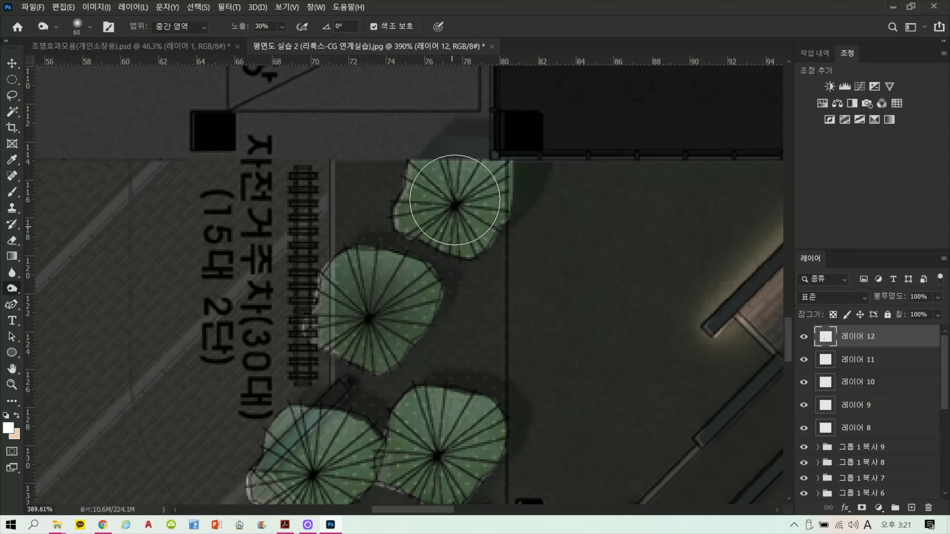
{"action": "left_click_drag", "start_coordinate": [408, 404], "coordinate": [412, 243]}
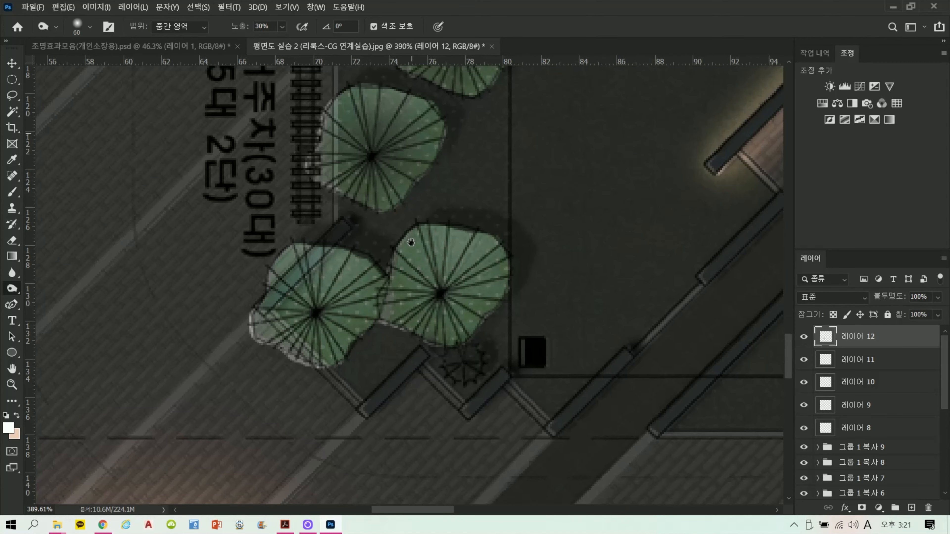
{"action": "mouse_move", "coordinate": [331, 310]}
{"action": "left_mouse_down"}
{"action": "mouse_move", "coordinate": [314, 309]}
{"action": "mouse_move", "coordinate": [321, 293]}
{"action": "mouse_move", "coordinate": [305, 316]}
{"action": "left_mouse_up"}
{"action": "mouse_move", "coordinate": [418, 287]}
{"action": "left_mouse_down"}
{"action": "mouse_move", "coordinate": [448, 287]}
{"action": "mouse_move", "coordinate": [447, 277]}
{"action": "mouse_move", "coordinate": [429, 289]}
{"action": "left_mouse_up"}
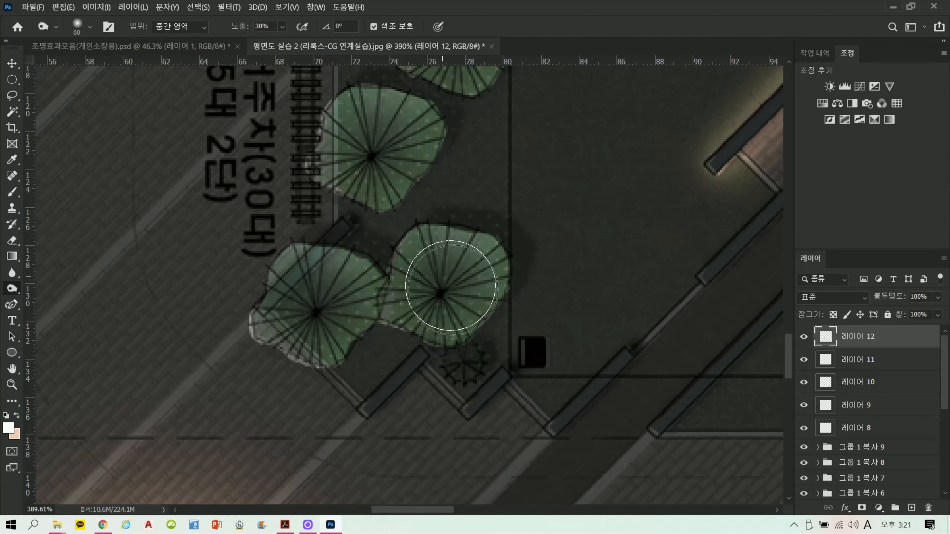
{"action": "scroll", "coordinate": [547, 283], "scroll_direction": "down", "scroll_amount": 5}
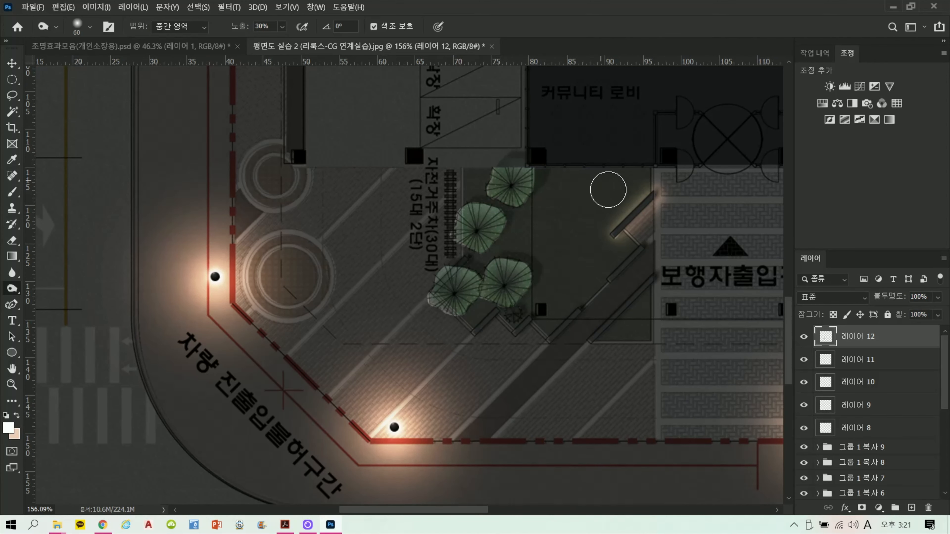
{"action": "scroll", "coordinate": [608, 210], "scroll_direction": "up", "scroll_amount": 2}
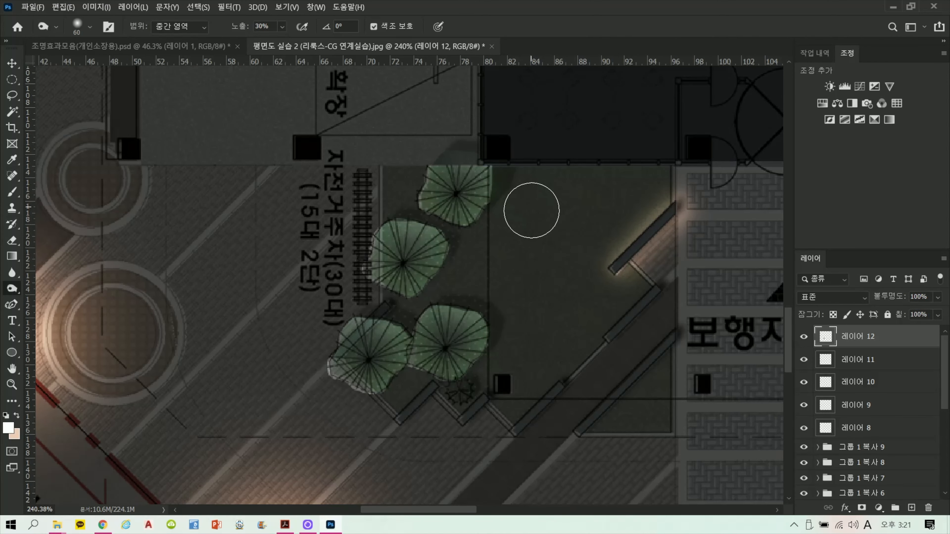
{"action": "left_click", "coordinate": [806, 337]}
{"action": "left_click", "coordinate": [806, 338]}
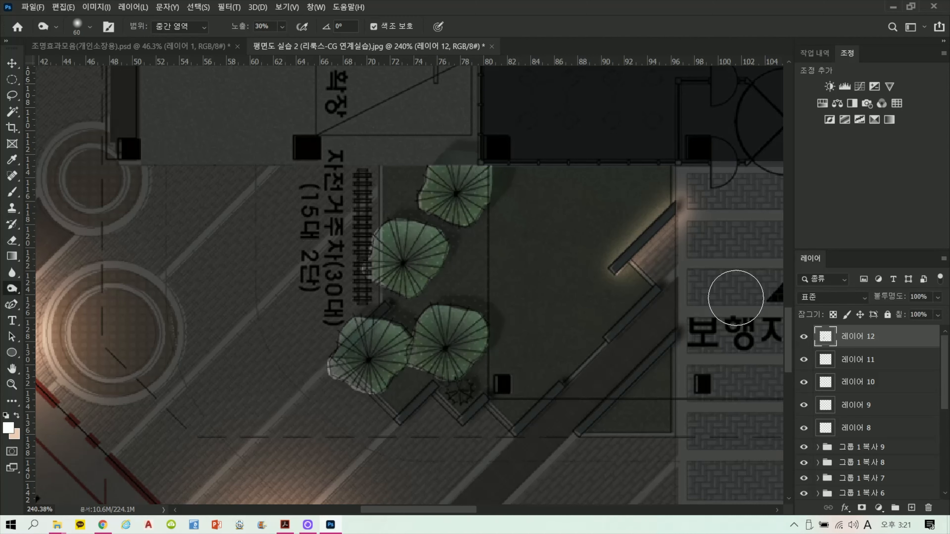
Adjust the copied trees' brightness to -21 and contrast to -6.
{"action": "key", "text": "ctrl+/"}
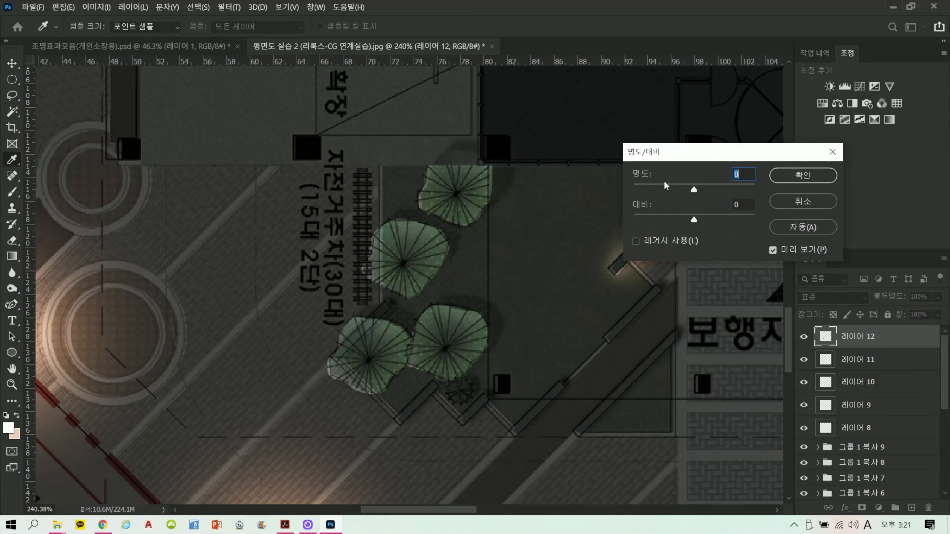
{"action": "left_click", "coordinate": [686, 189]}
{"action": "left_click", "coordinate": [688, 219]}
{"action": "left_click", "coordinate": [821, 175]}
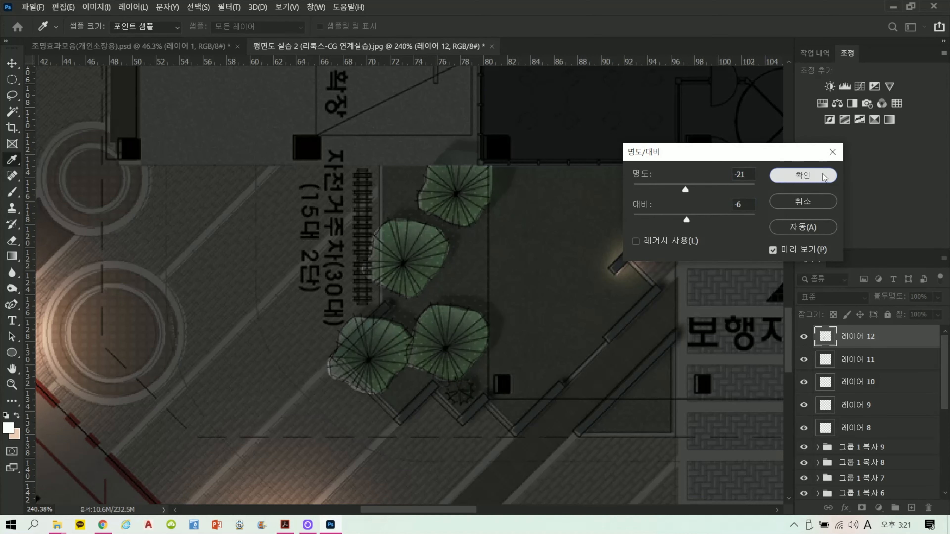
Reduce the copied trees' saturation to -13 and lightness to -11.
{"action": "key", "text": "ctrl+u"}
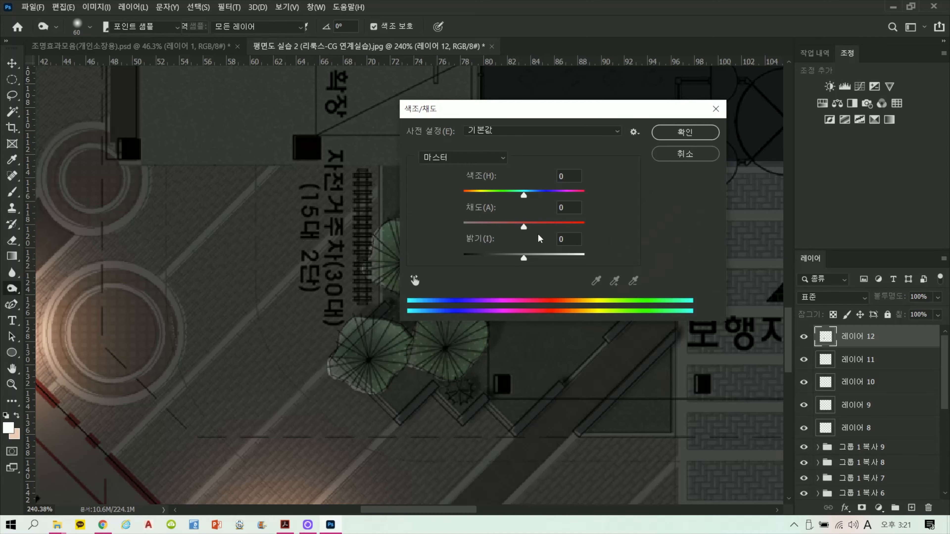
{"action": "left_click_drag", "start_coordinate": [524, 227], "coordinate": [517, 253]}
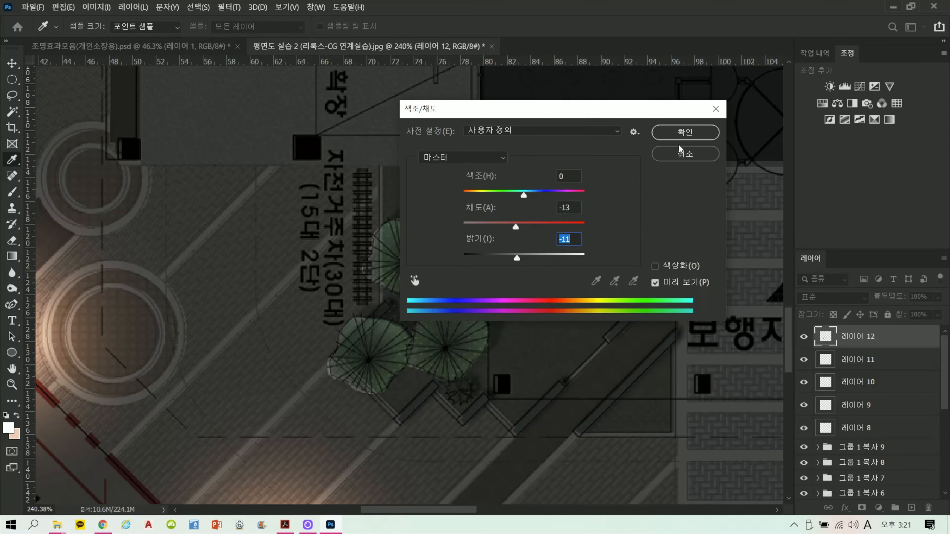
{"action": "left_click", "coordinate": [671, 137]}
Set the midtone input level of the tree layer to 0.95 with Levels.
{"action": "key", "text": "ctrl+l"}
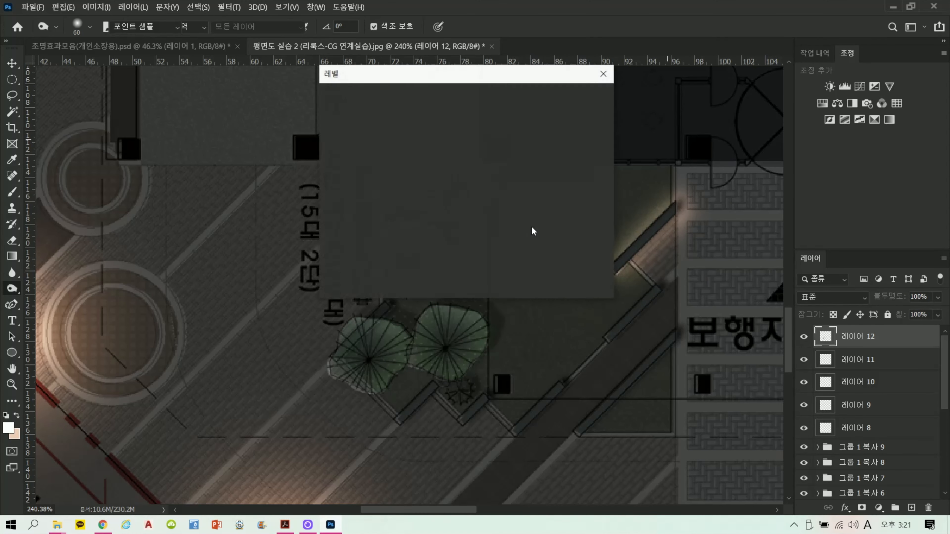
{"action": "type", "text": "0."}
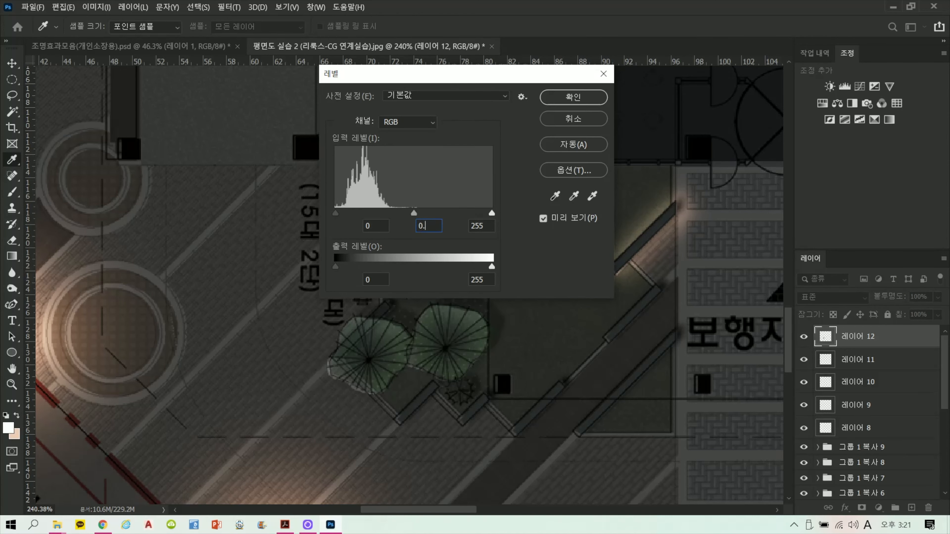
{"action": "type", "text": "95"}
{"action": "key", "text": "Return"}
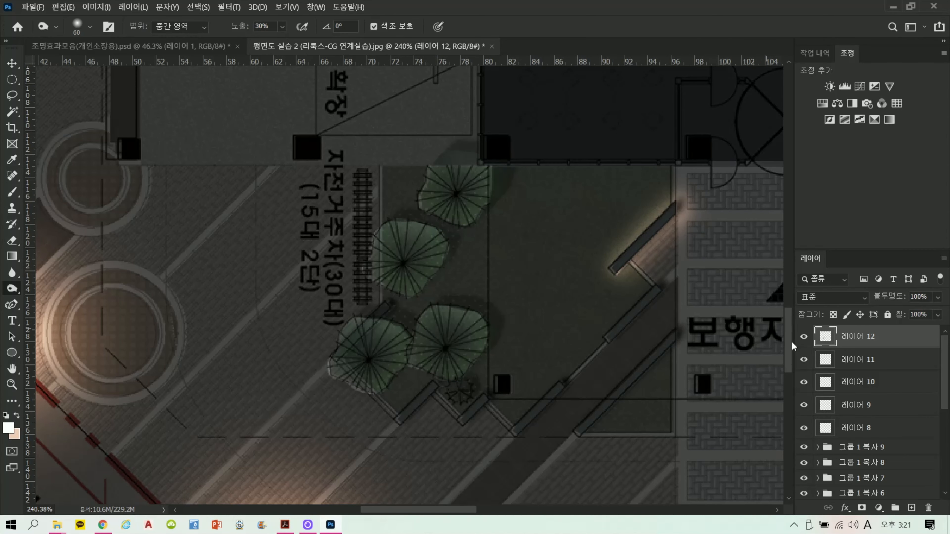
Create a new layer above the copied trees and fill their four outlines with the light peach colour.
{"action": "left_click", "coordinate": [823, 342], "text": "ctrl"}
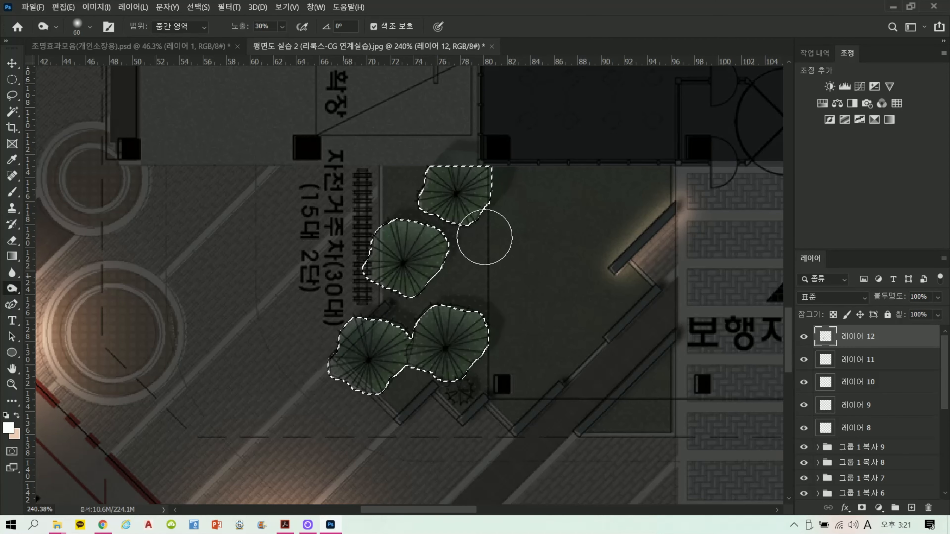
{"action": "left_click", "coordinate": [911, 508]}
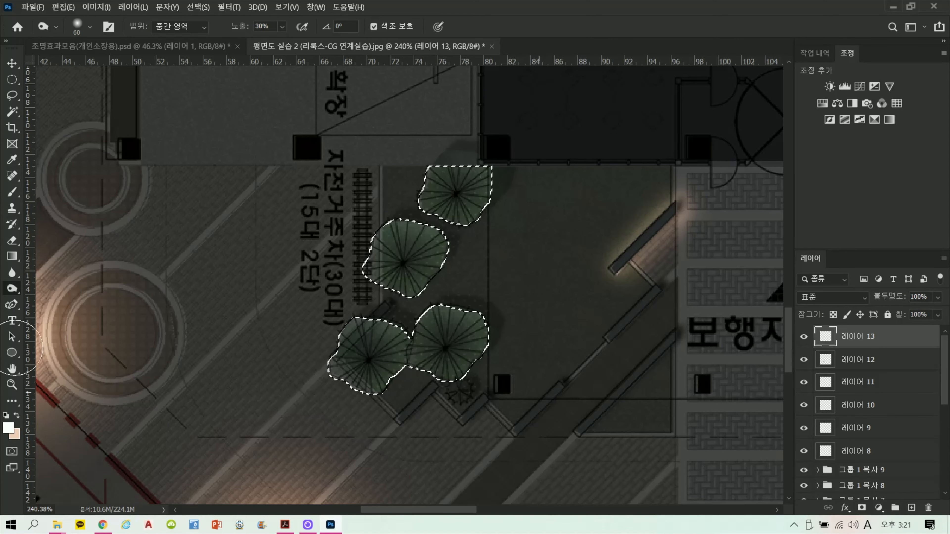
{"action": "left_click", "coordinate": [17, 416]}
{"action": "left_click", "coordinate": [12, 192]}
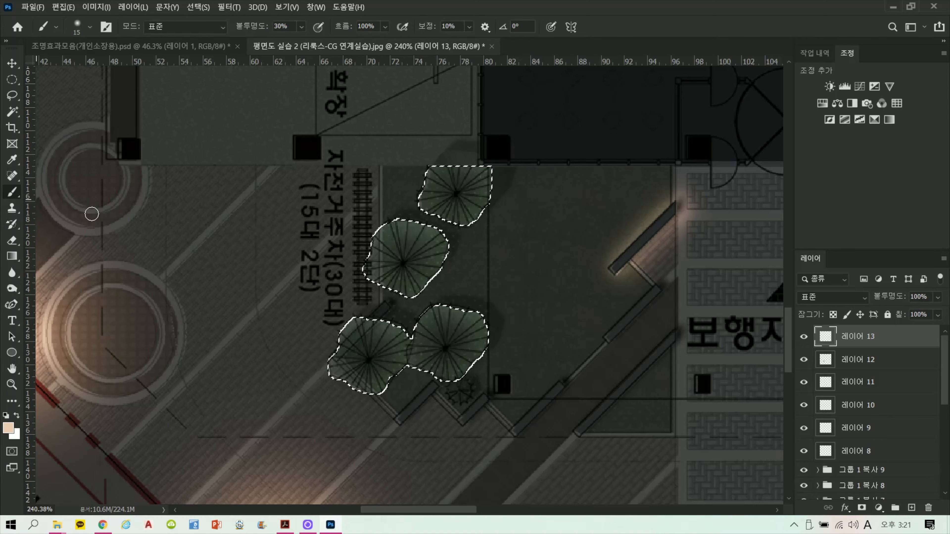
{"action": "key", "text": "alt+BackSpace"}
{"action": "key", "text": "ctrl+d"}
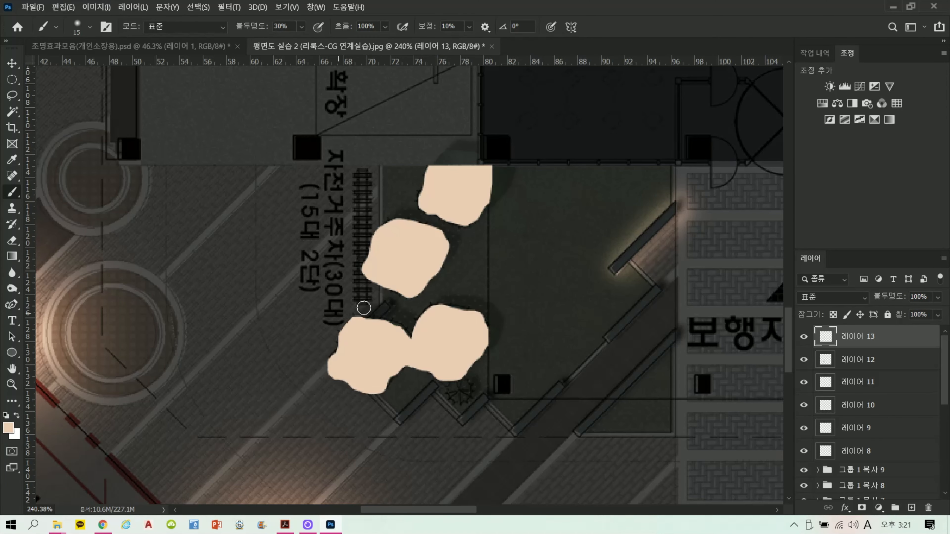
Set the peach fill layer to Color Dodge at 34% fill and compare the trees with it hidden and shown.
{"action": "left_click", "coordinate": [832, 297]}
{"action": "left_click", "coordinate": [838, 295]}
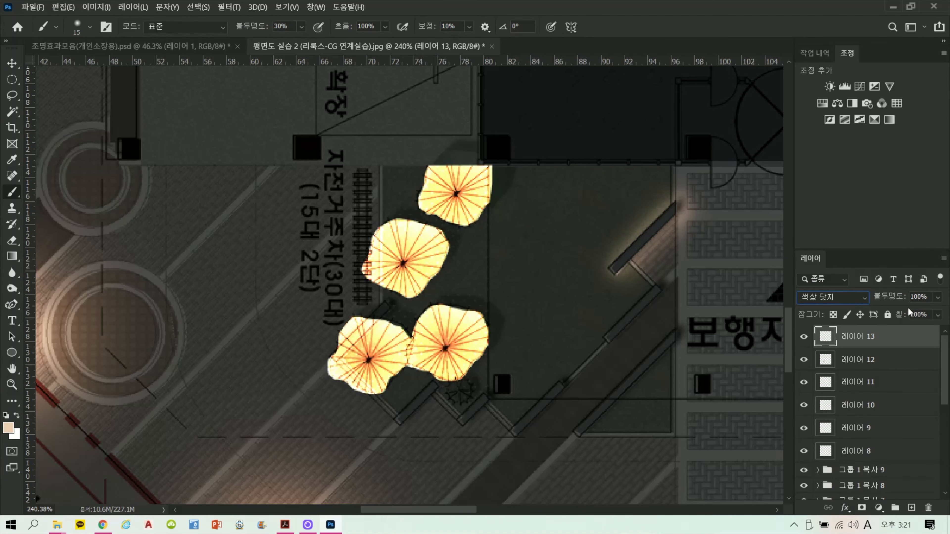
{"action": "left_click", "coordinate": [938, 316]}
{"action": "left_click_drag", "start_coordinate": [924, 332], "coordinate": [917, 336]}
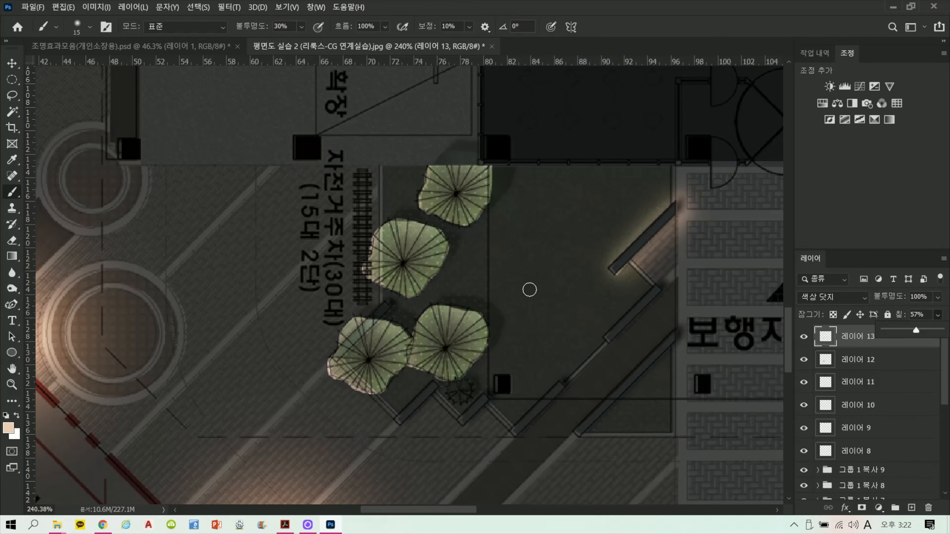
{"action": "key", "text": "ctrl+0"}
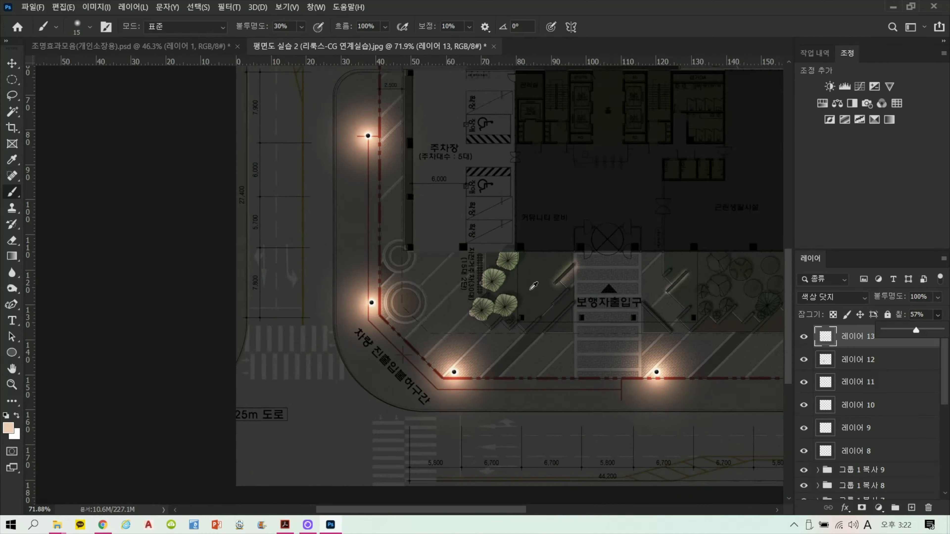
{"action": "scroll", "coordinate": [536, 285], "scroll_direction": "down", "scroll_amount": 1}
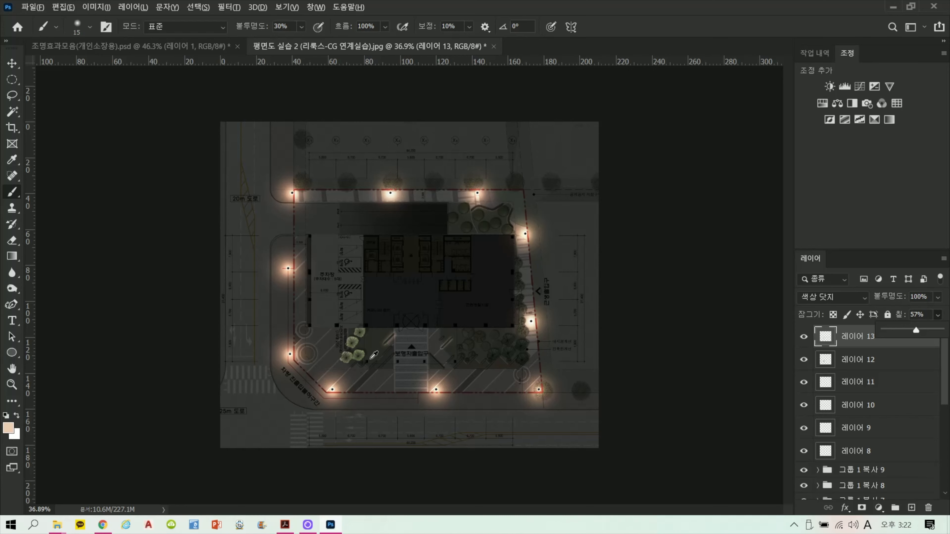
{"action": "scroll", "coordinate": [373, 354], "scroll_direction": "up", "scroll_amount": 6}
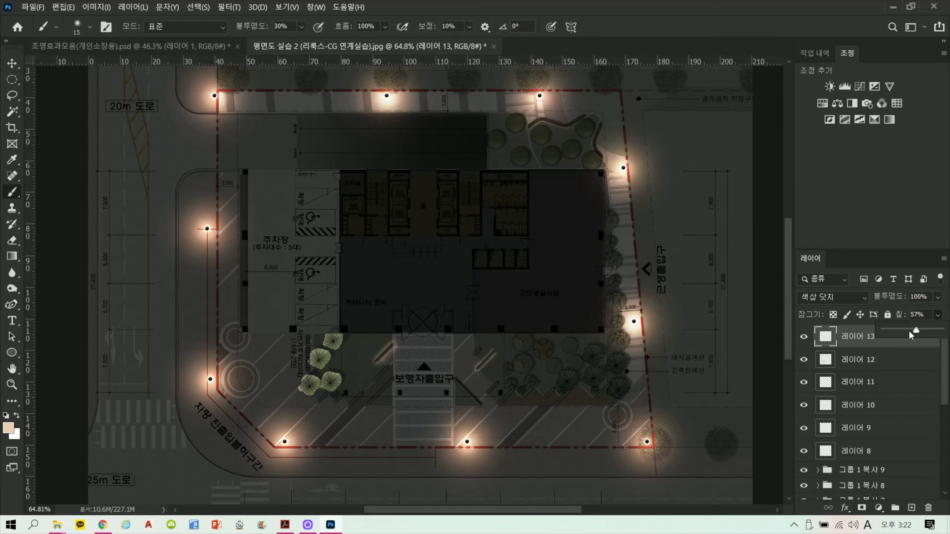
{"action": "left_click_drag", "start_coordinate": [904, 332], "coordinate": [902, 332]}
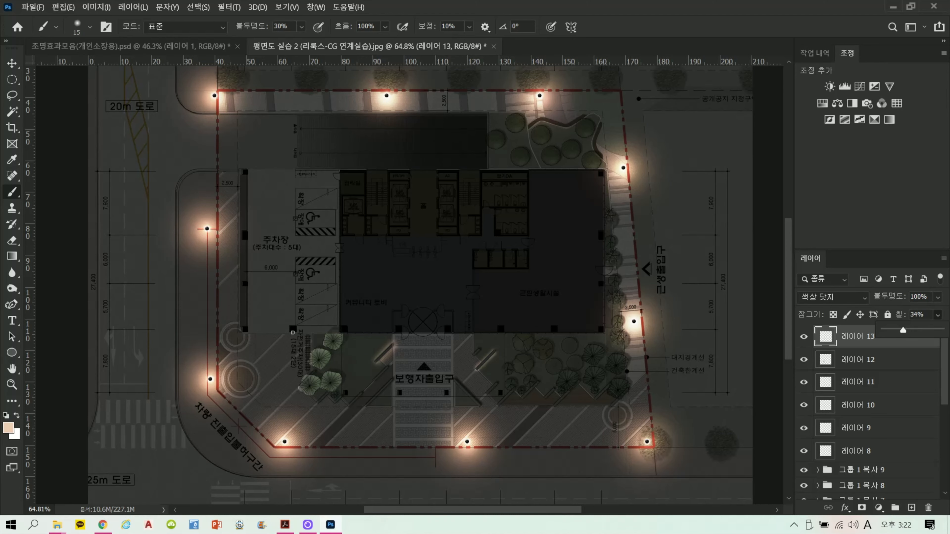
{"action": "left_click", "coordinate": [846, 347]}
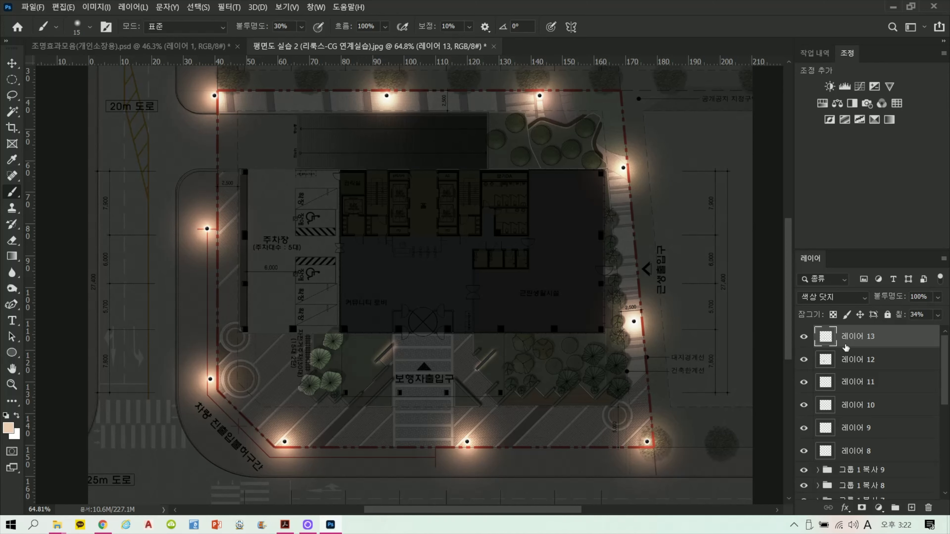
{"action": "left_click", "coordinate": [804, 338]}
{"action": "left_click", "coordinate": [804, 338]}
Add a new layer and dab a soft peach glow over the four trees with a 100-pixel brush at 30% opacity.
{"action": "scroll", "coordinate": [309, 388], "scroll_direction": "up", "scroll_amount": 5}
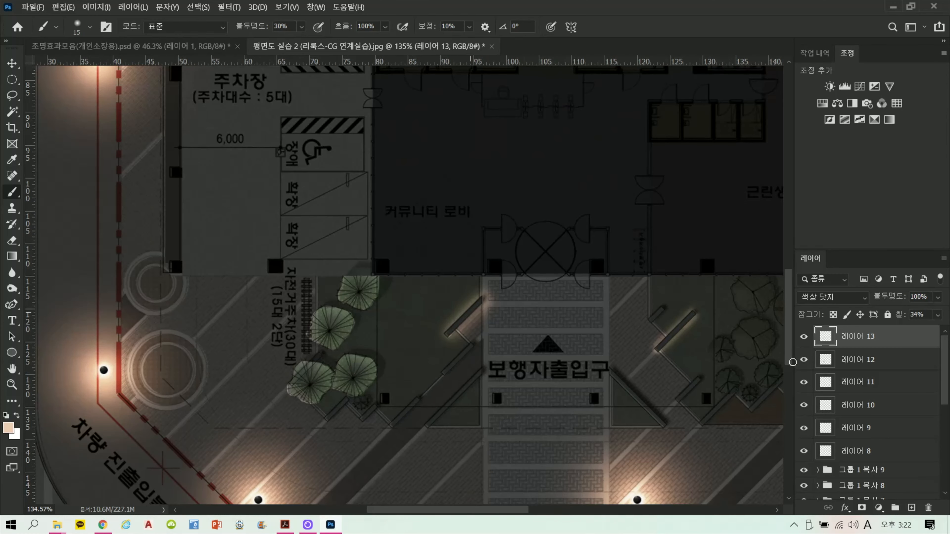
{"action": "left_click", "coordinate": [915, 508]}
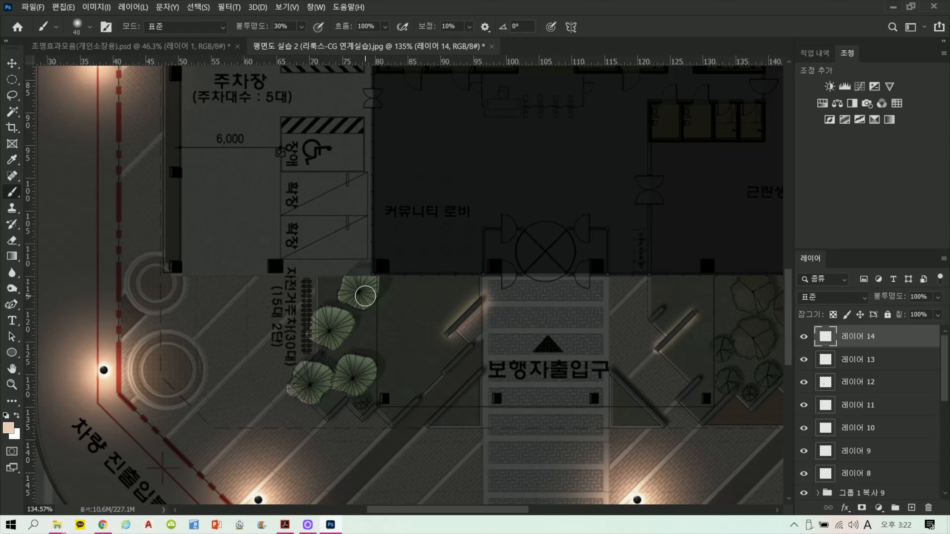
{"action": "key", "text": "bracketright"}
{"action": "key", "text": "bracketright"}
{"action": "key", "text": "bracketright"}
{"action": "key", "text": "bracketright"}
{"action": "key", "text": "bracketright"}
{"action": "key", "text": "bracketright"}
{"action": "left_click", "coordinate": [353, 300]}
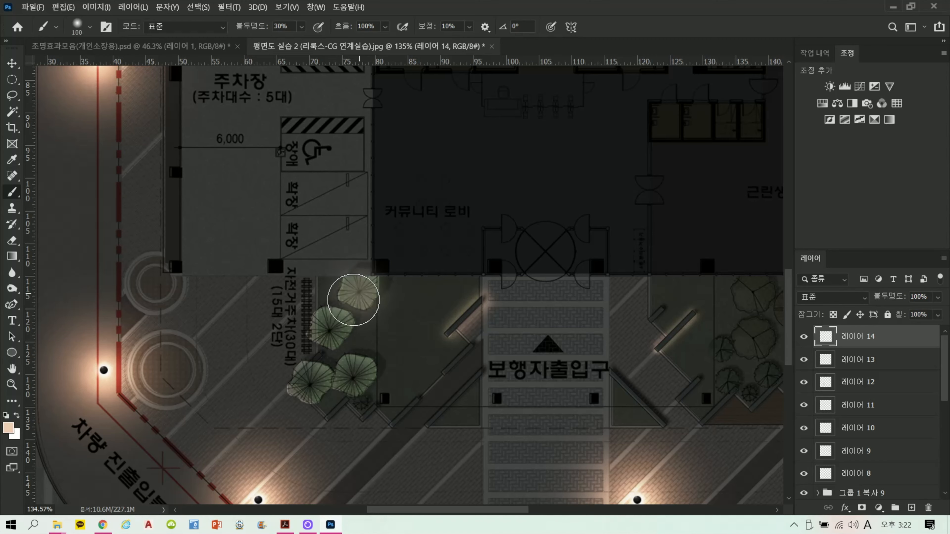
{"action": "left_click", "coordinate": [325, 332]}
{"action": "left_click", "coordinate": [329, 327]}
{"action": "left_click", "coordinate": [308, 383]}
{"action": "left_click", "coordinate": [310, 381]}
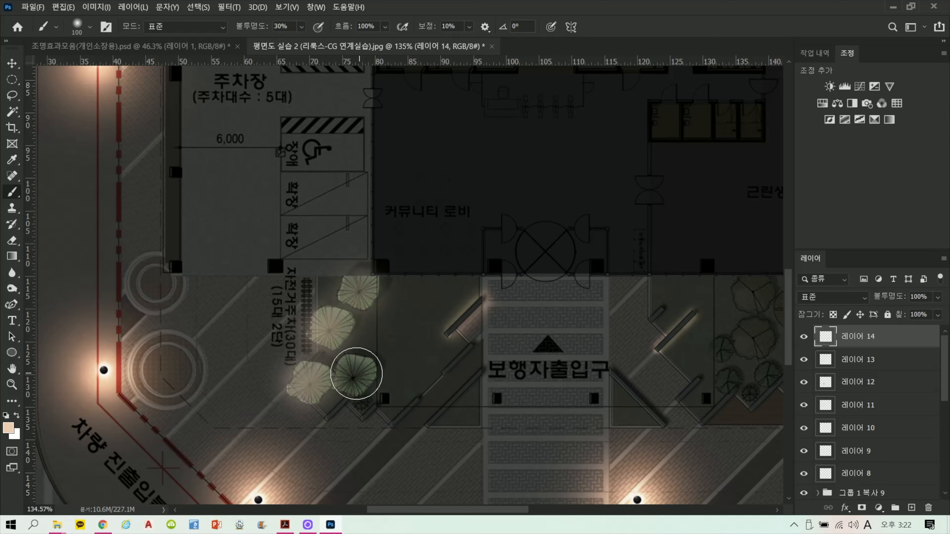
{"action": "left_click", "coordinate": [356, 374]}
{"action": "left_click", "coordinate": [358, 375]}
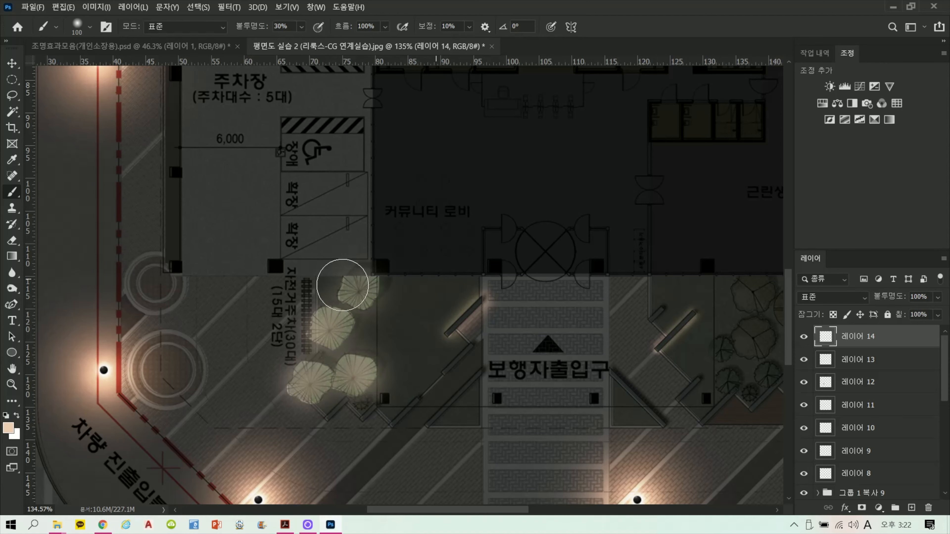
{"action": "left_click", "coordinate": [342, 286]}
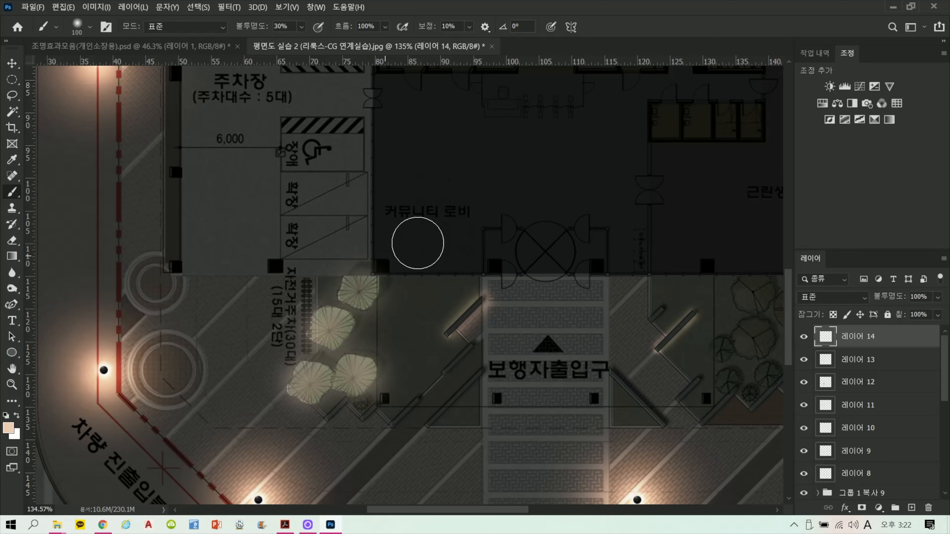
Set the brushed glow layer to Color Dodge with 48% fill.
{"action": "left_click", "coordinate": [819, 303]}
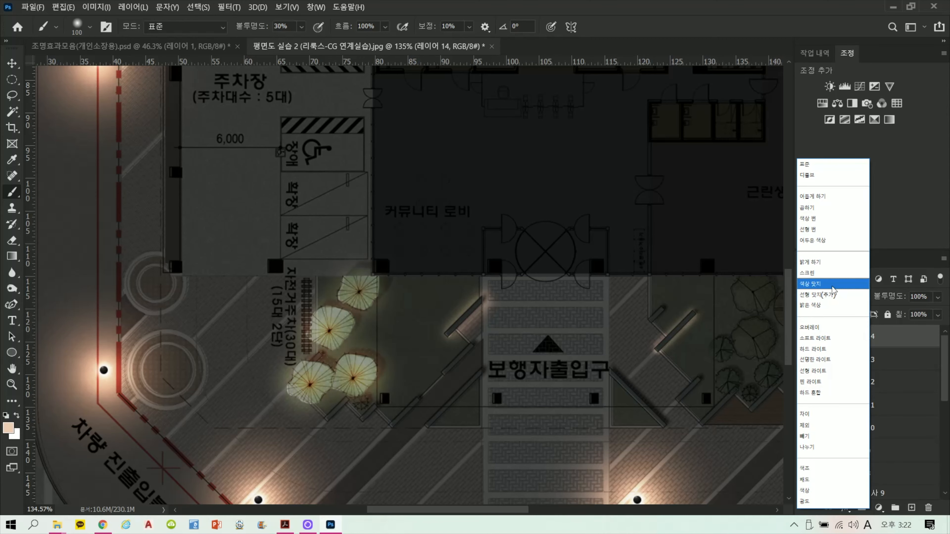
{"action": "left_click", "coordinate": [819, 278]}
{"action": "left_click_drag", "start_coordinate": [941, 317], "coordinate": [909, 335]}
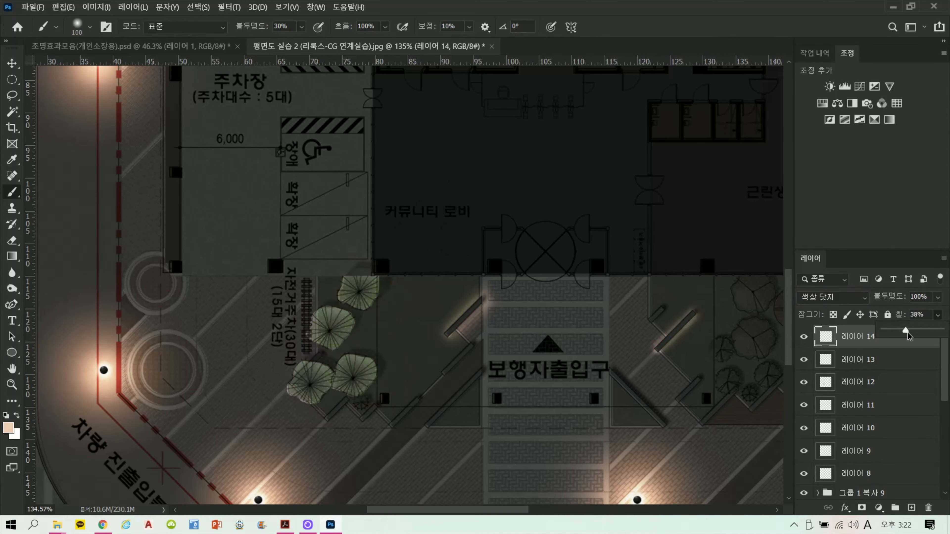
{"action": "scroll", "coordinate": [493, 281], "scroll_direction": "down", "scroll_amount": 5}
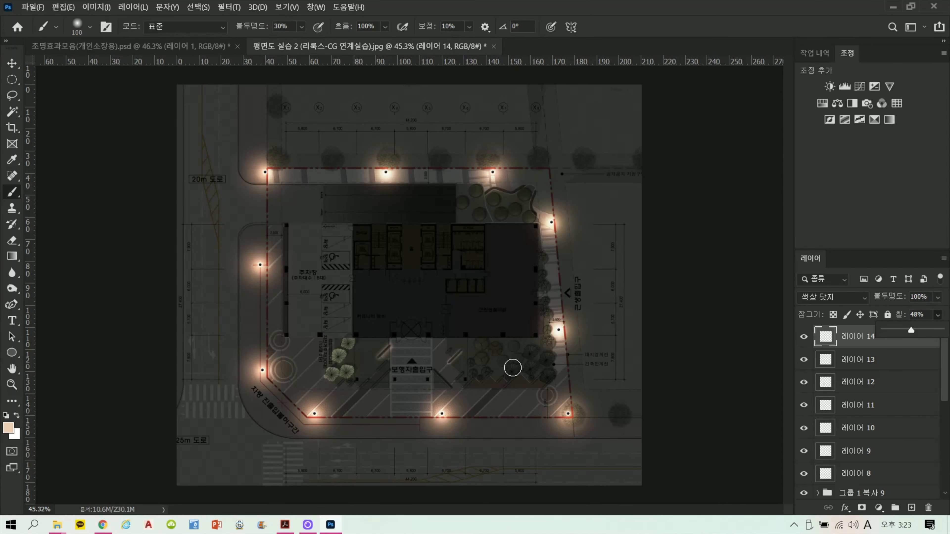
Outline the round tree in the upper-right corner of the curved garden with the Lasso.
{"action": "scroll", "coordinate": [547, 396], "scroll_direction": "up", "scroll_amount": 4}
{"action": "scroll", "coordinate": [551, 354], "scroll_direction": "up", "scroll_amount": 3}
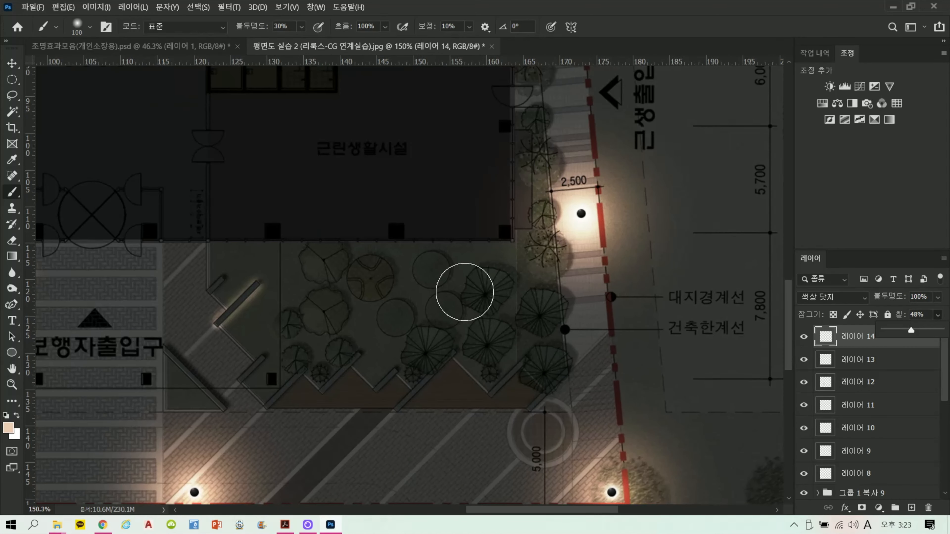
{"action": "left_click_drag", "start_coordinate": [464, 194], "coordinate": [454, 424]}
{"action": "left_click_drag", "start_coordinate": [416, 195], "coordinate": [445, 335]}
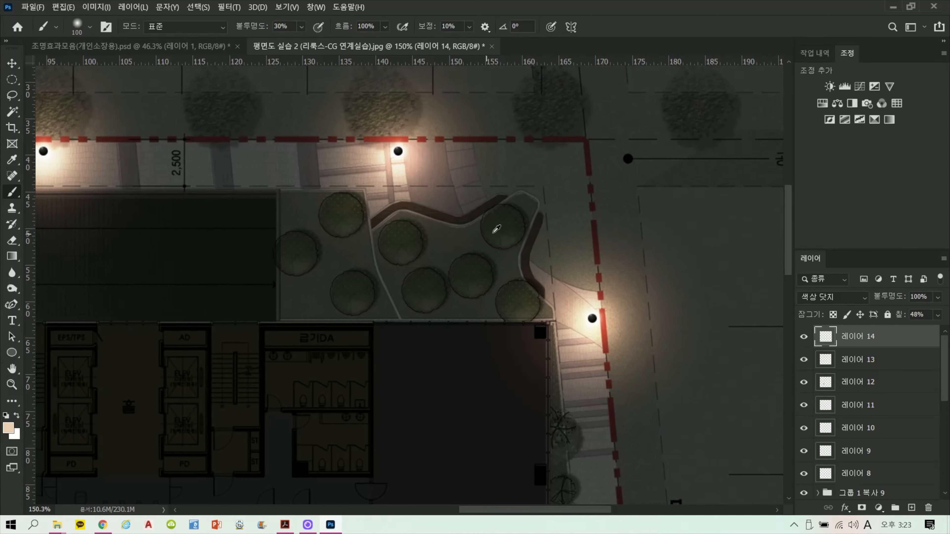
{"action": "scroll", "coordinate": [481, 243], "scroll_direction": "up", "scroll_amount": 5}
{"action": "left_click", "coordinate": [12, 95]}
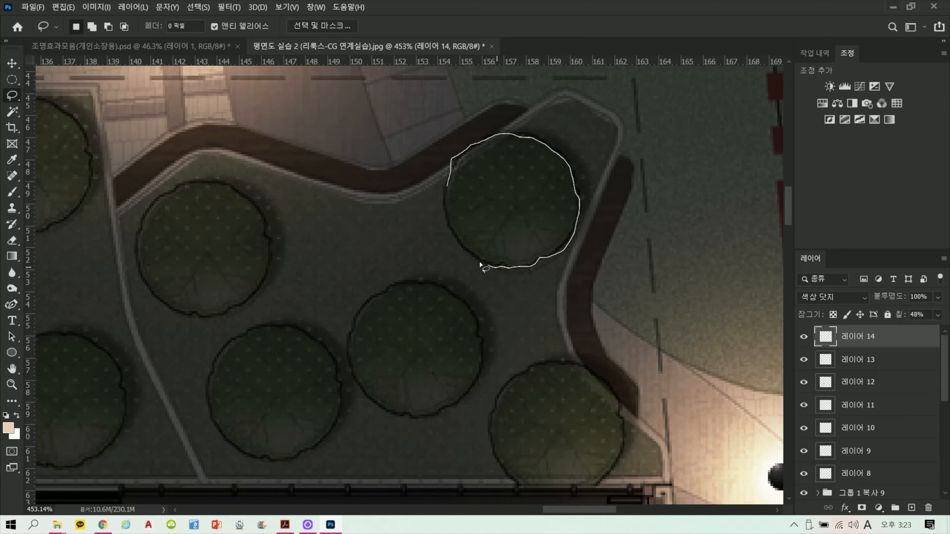
{"action": "left_click_drag", "start_coordinate": [442, 192], "coordinate": [451, 200]}
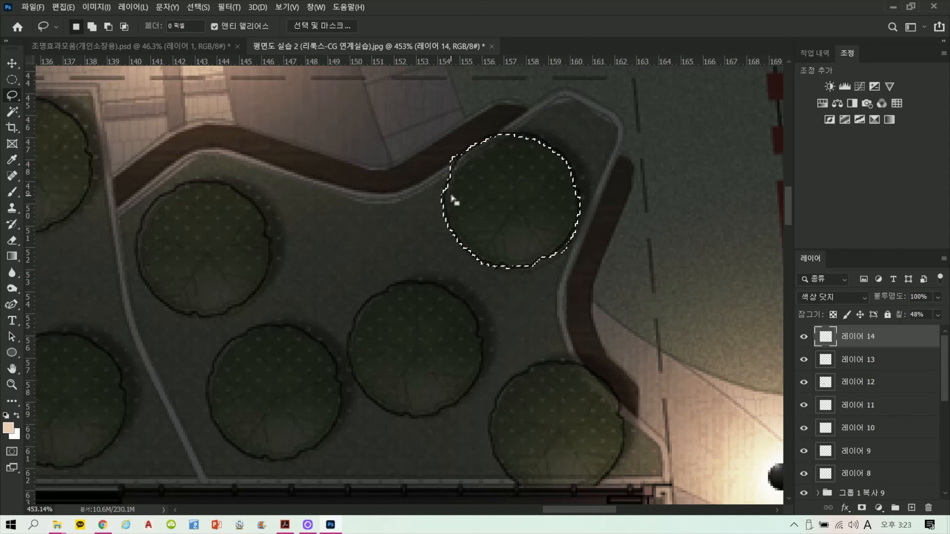
Add the round tree in the middle of the curved garden to the selection using Quick Mask.
{"action": "key", "text": "q"}
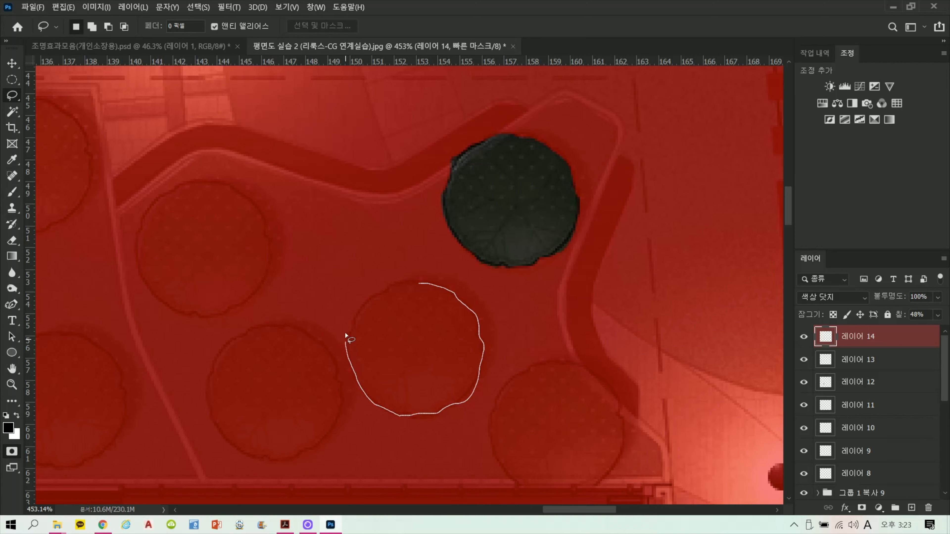
{"action": "left_click_drag", "start_coordinate": [398, 286], "coordinate": [408, 284]}
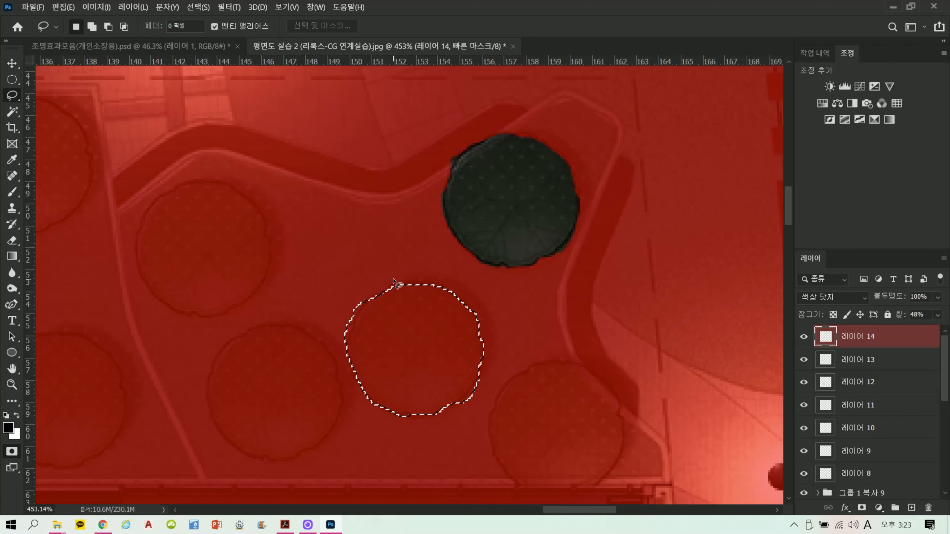
{"action": "key", "text": "Delete"}
{"action": "key", "text": "q"}
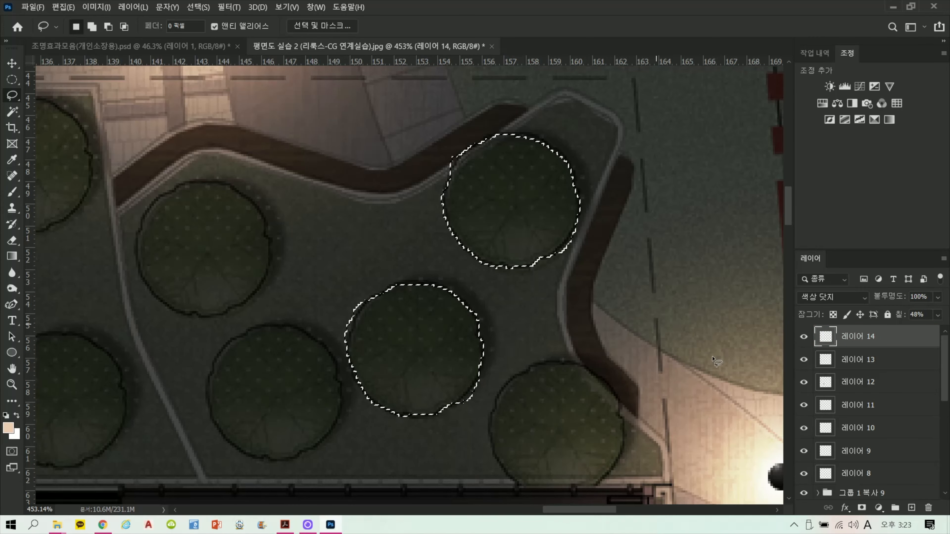
Copy the two selected trees from the original background to a new layer and place it at the top of the layer stack.
{"action": "scroll", "coordinate": [886, 451], "scroll_direction": "down", "scroll_amount": 10}
{"action": "left_click", "coordinate": [870, 490]}
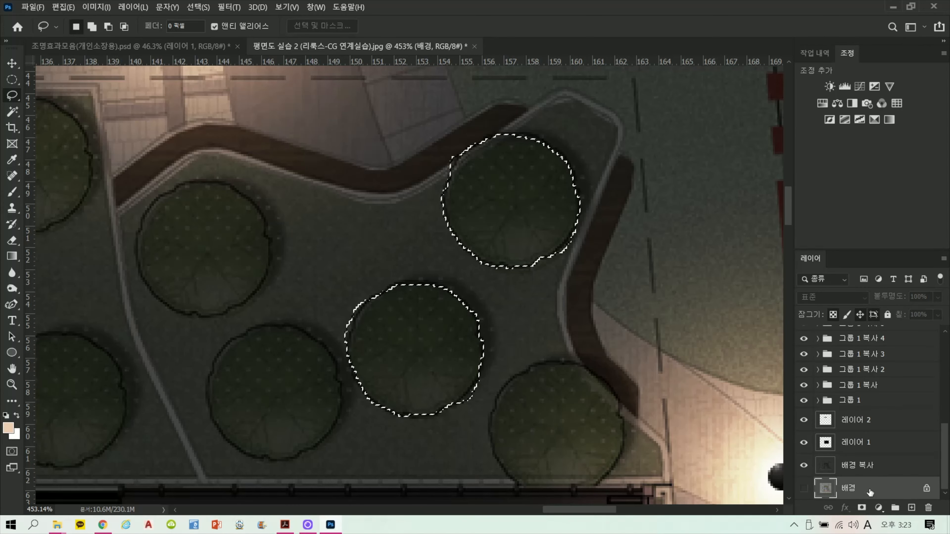
{"action": "key", "text": "ctrl+j"}
{"action": "left_click_drag", "start_coordinate": [860, 444], "coordinate": [823, 327]}
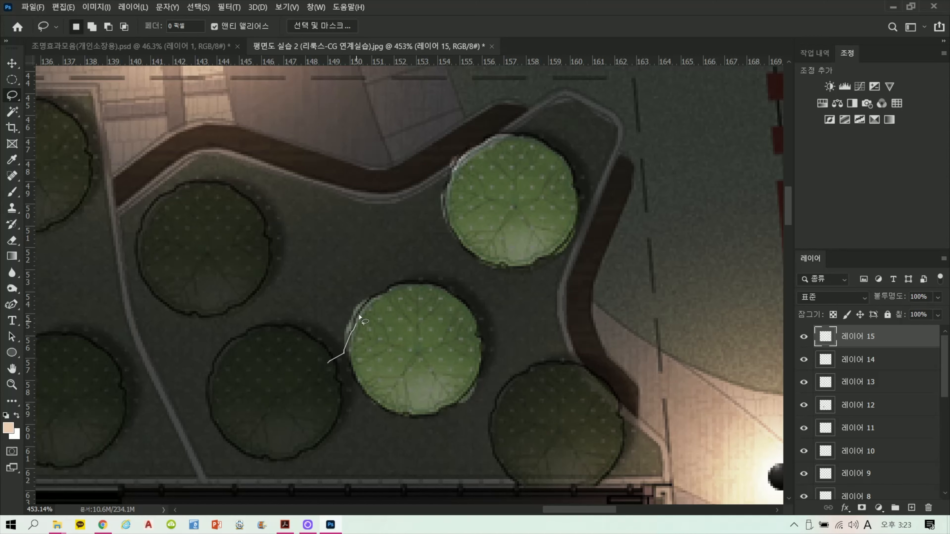
Trim the stray background bits around the edges of the copied round trees with the Lasso.
{"action": "left_click_drag", "start_coordinate": [352, 275], "coordinate": [354, 278]}
{"action": "left_click", "coordinate": [351, 282]}
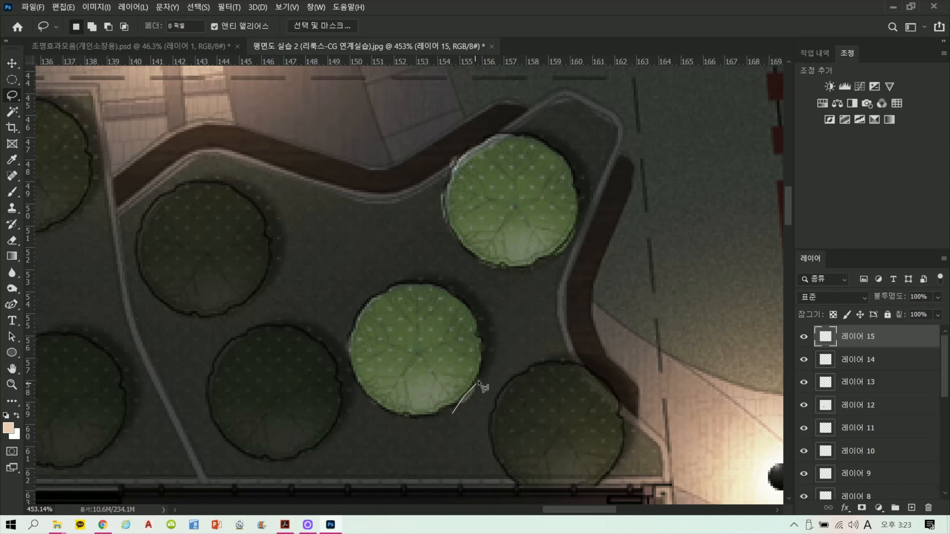
{"action": "mouse_move", "coordinate": [478, 381]}
{"action": "left_mouse_down"}
{"action": "mouse_move", "coordinate": [506, 411]}
{"action": "mouse_move", "coordinate": [472, 431]}
{"action": "left_mouse_up"}
{"action": "left_click", "coordinate": [471, 429]}
{"action": "mouse_move", "coordinate": [536, 273]}
{"action": "left_mouse_down"}
{"action": "mouse_move", "coordinate": [562, 248]}
{"action": "mouse_move", "coordinate": [527, 324]}
{"action": "left_mouse_up"}
{"action": "left_click", "coordinate": [526, 323]}
Darken the centres of both copied round trees with the Burn tool, reducing the brush to 50 pixels.
{"action": "left_click", "coordinate": [12, 289]}
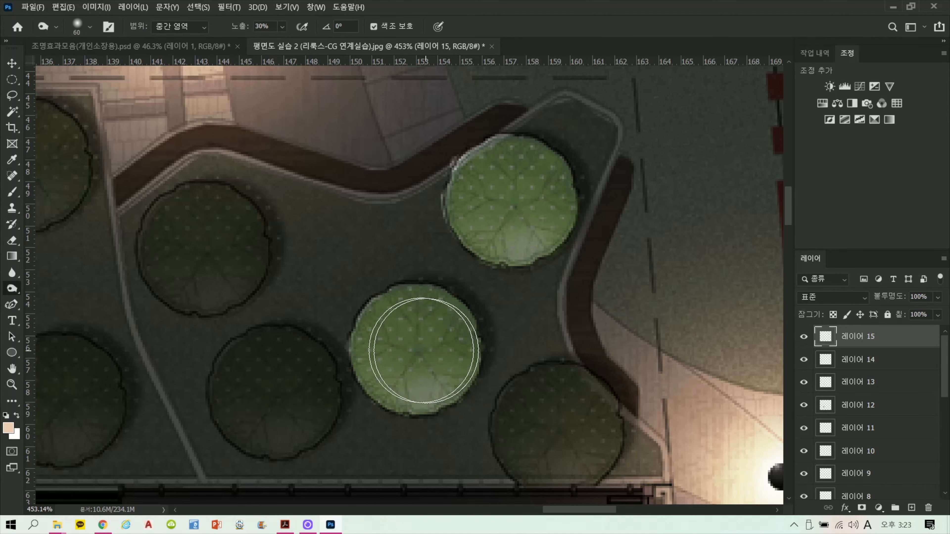
{"action": "left_click_drag", "start_coordinate": [424, 351], "coordinate": [413, 357]}
{"action": "key", "text": "bracketleft"}
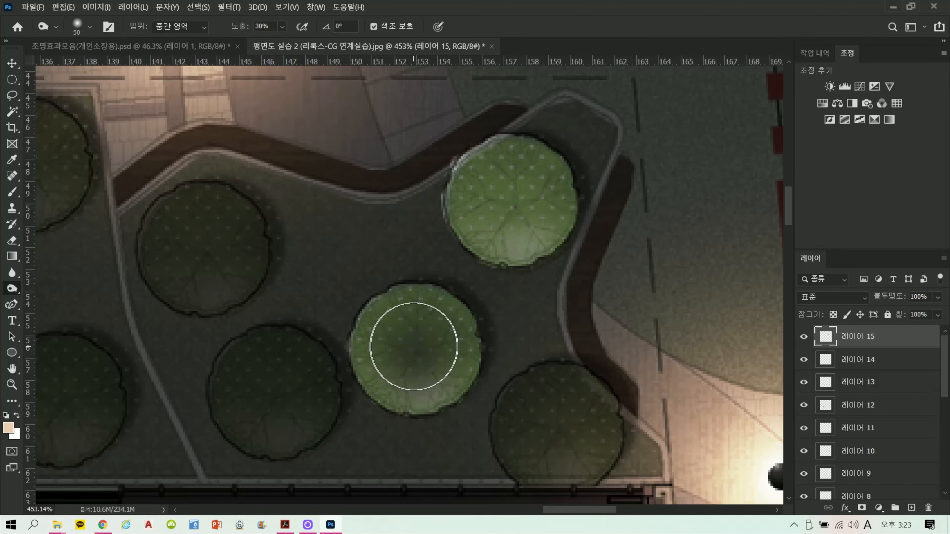
{"action": "mouse_move", "coordinate": [514, 205]}
{"action": "left_mouse_down"}
{"action": "mouse_move", "coordinate": [512, 215]}
{"action": "mouse_move", "coordinate": [505, 191]}
{"action": "left_mouse_up"}
{"action": "left_click_drag", "start_coordinate": [392, 357], "coordinate": [424, 362]}
{"action": "left_click_drag", "start_coordinate": [503, 215], "coordinate": [515, 187]}
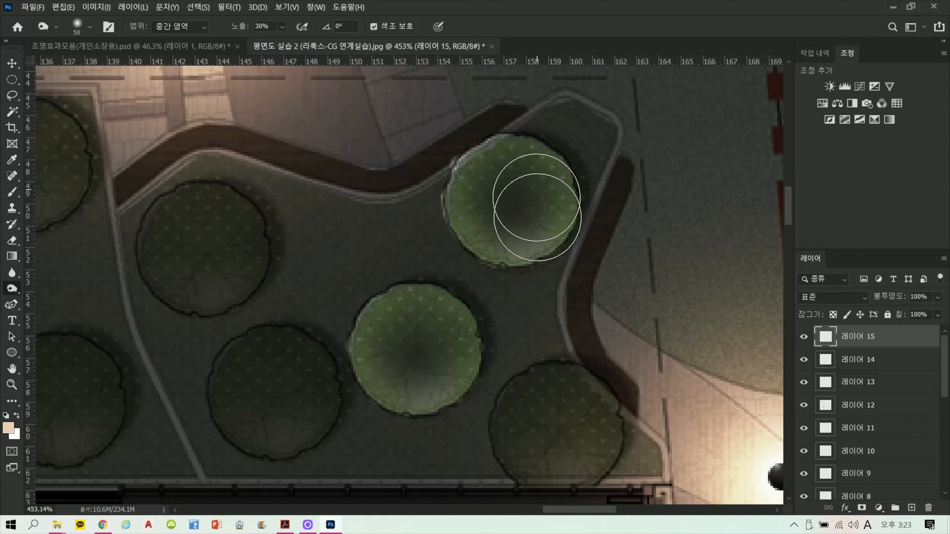
Lower the brightness of the copied round trees to -17 with Brightness/Contrast.
{"action": "key", "text": "alt+i"}
{"action": "key", "text": "a"}
{"action": "key", "text": "c"}
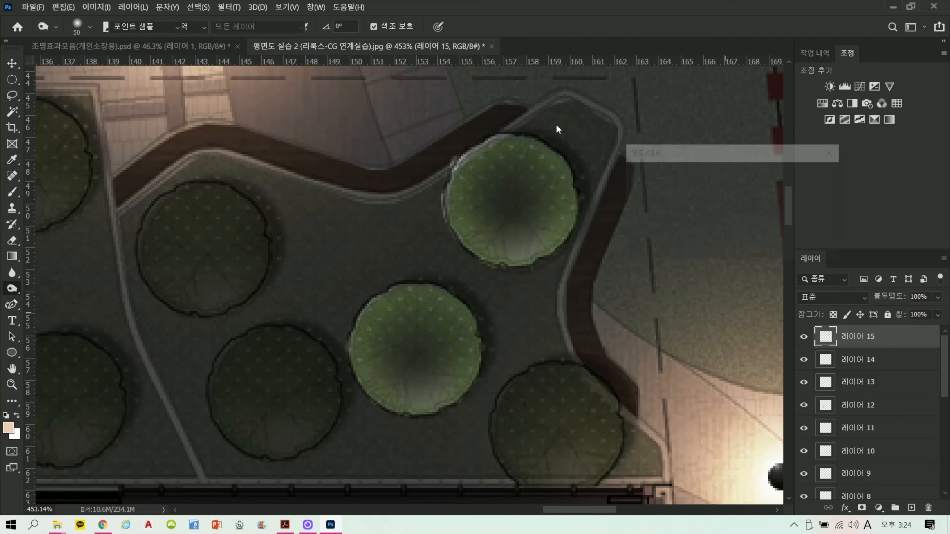
{"action": "left_click", "coordinate": [688, 188]}
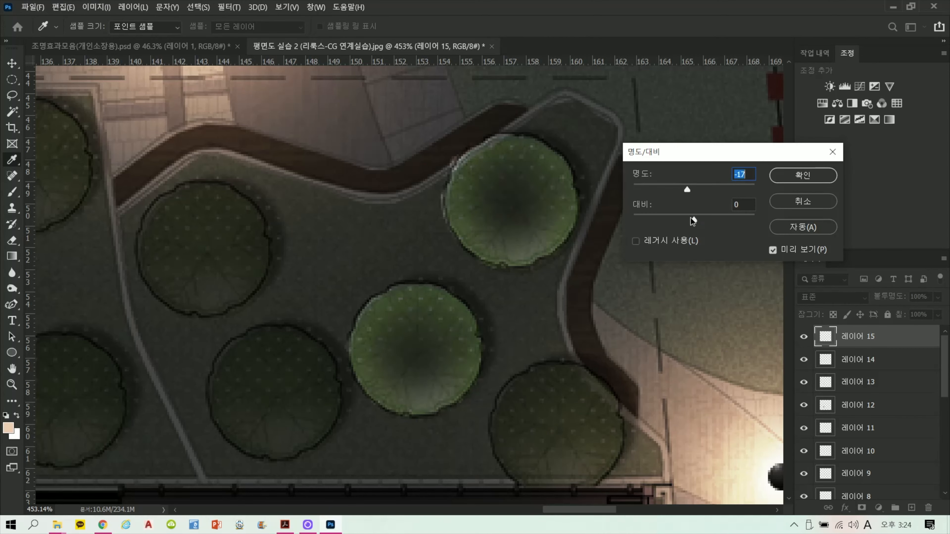
{"action": "left_click", "coordinate": [785, 176]}
Set the saturation of the copied round trees to -15 and reduce their lightness slightly with Hue/Saturation.
{"action": "key", "text": "ctrl+u"}
{"action": "left_click", "coordinate": [515, 227]}
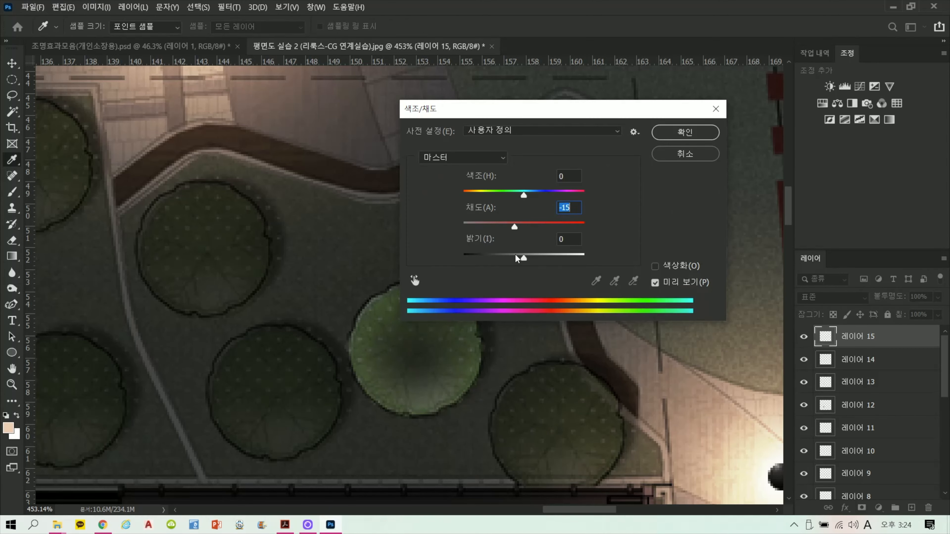
{"action": "left_click", "coordinate": [515, 257]}
{"action": "left_click", "coordinate": [696, 141]}
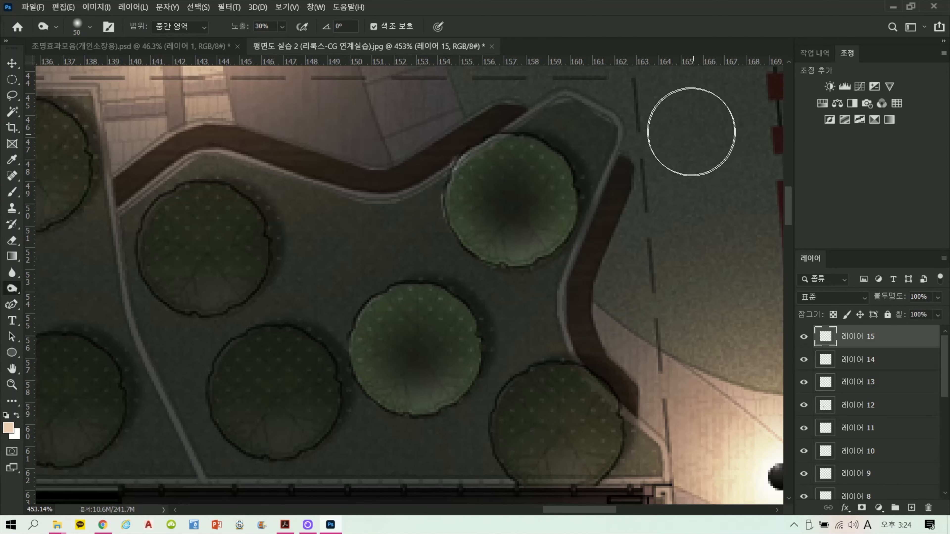
Set the midtone level of the copied round trees to 0.95 with Levels and compare them with the layer hidden.
{"action": "key", "text": "ctrl+l"}
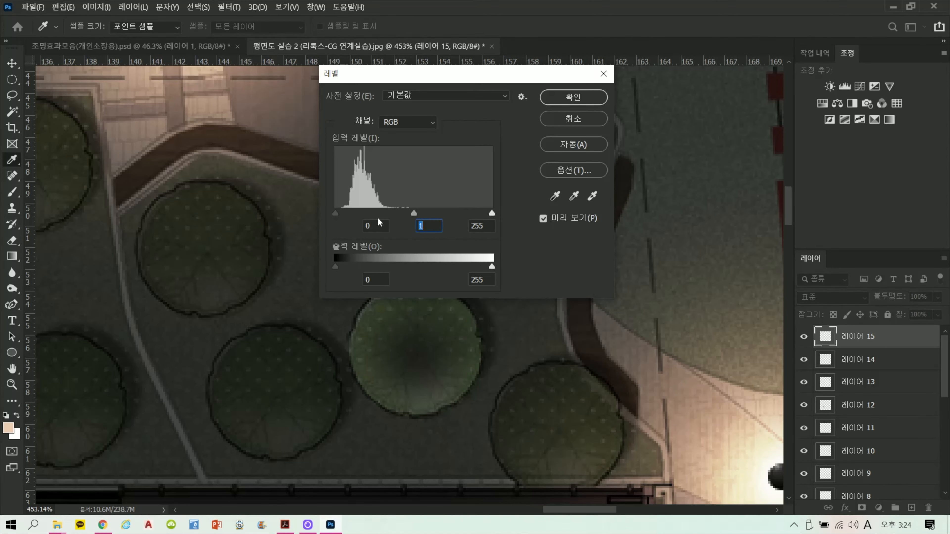
{"action": "type", "text": "0.95"}
{"action": "key", "text": "Return"}
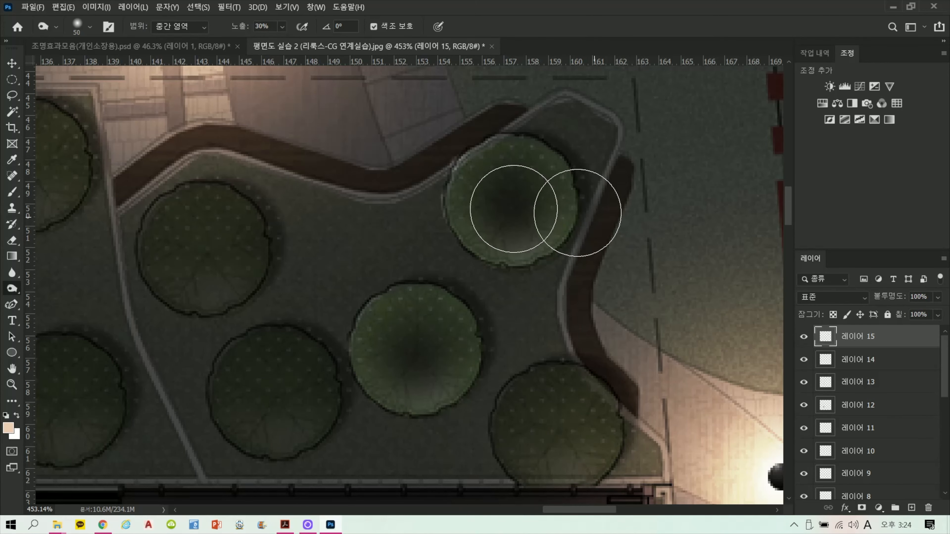
{"action": "left_click", "coordinate": [804, 341]}
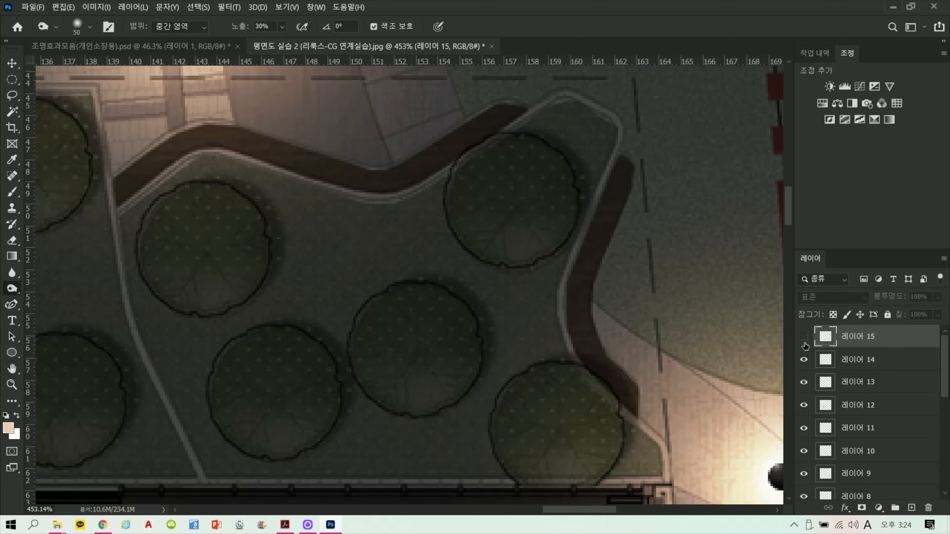
{"action": "left_click", "coordinate": [804, 341]}
Load the outline of both copied round trees and fill it with the peach foreground colour on a new layer.
{"action": "left_click", "coordinate": [824, 339], "text": "ctrl"}
{"action": "left_click", "coordinate": [912, 508]}
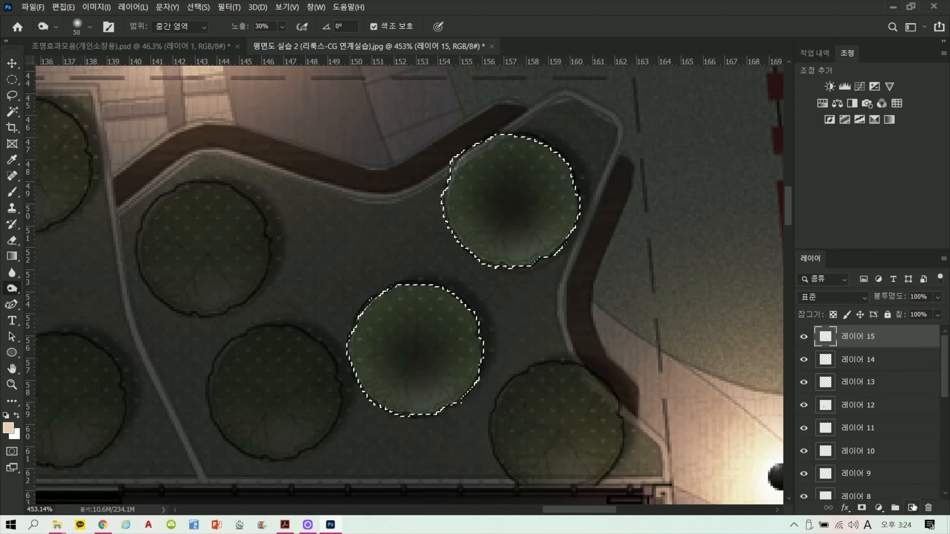
{"action": "key", "text": "alt+BackSpace"}
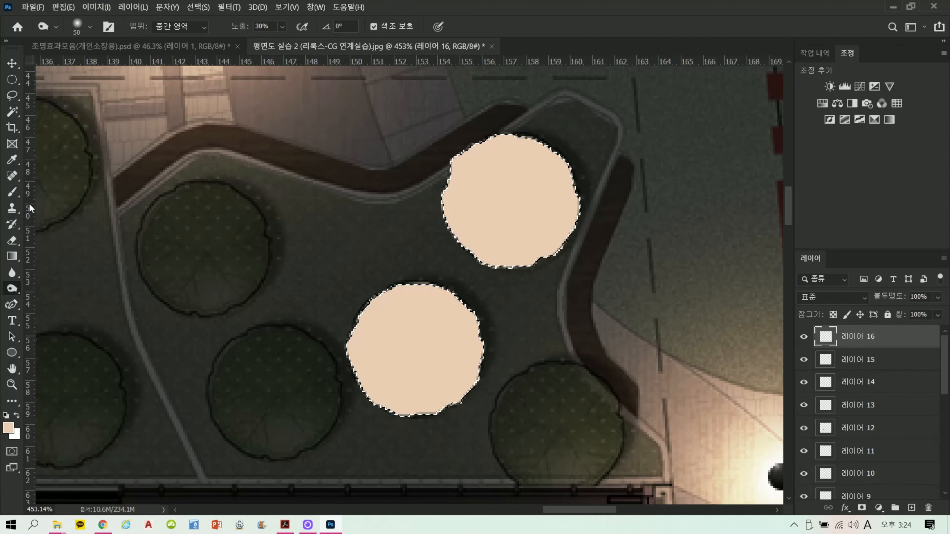
{"action": "key", "text": "ctrl+d"}
Set the peach fill layer to Color Dodge blending and reduce its fill to 46%.
{"action": "left_click", "coordinate": [819, 302]}
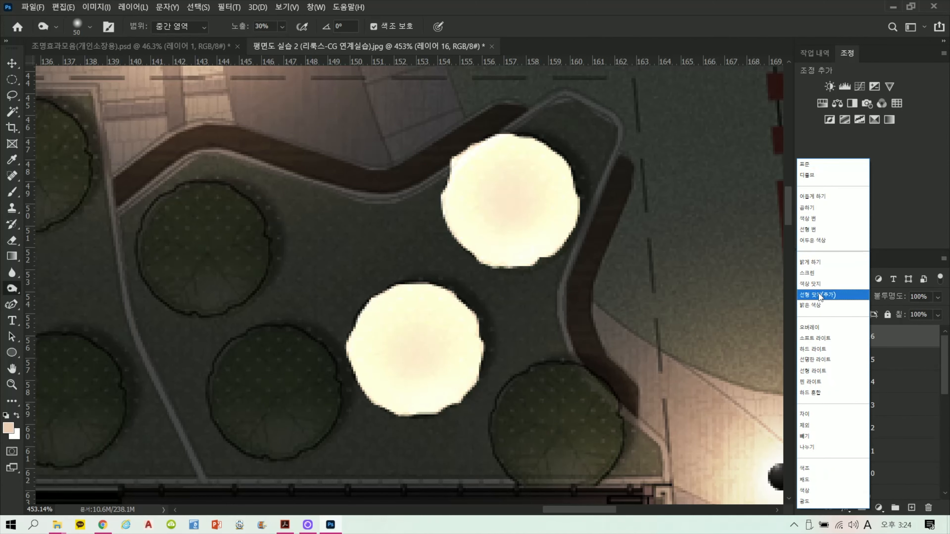
{"action": "left_click", "coordinate": [828, 287]}
{"action": "left_click", "coordinate": [938, 314]}
{"action": "left_click_drag", "start_coordinate": [923, 328], "coordinate": [917, 330]}
{"action": "scroll", "coordinate": [706, 287], "scroll_direction": "down", "scroll_amount": 10}
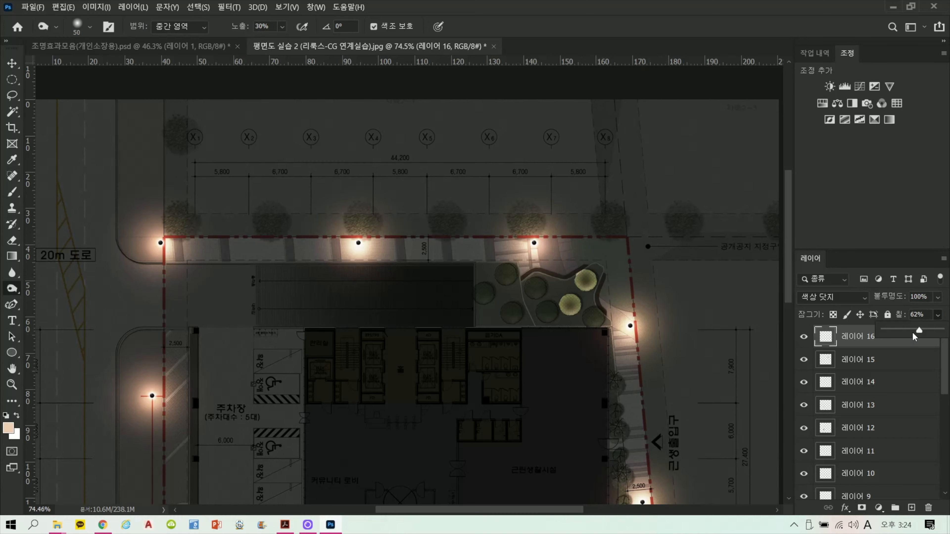
{"action": "left_click_drag", "start_coordinate": [918, 331], "coordinate": [911, 331]}
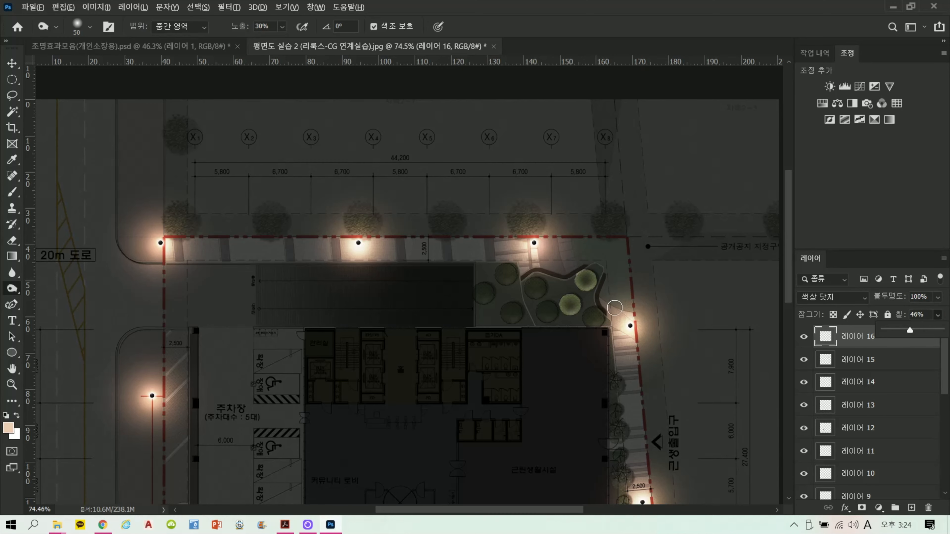
Paint a soft peach glow over both lit round trees on a new layer with the Brush at 100 pixels.
{"action": "scroll", "coordinate": [684, 335], "scroll_direction": "up", "scroll_amount": 3}
{"action": "left_click", "coordinate": [911, 508]}
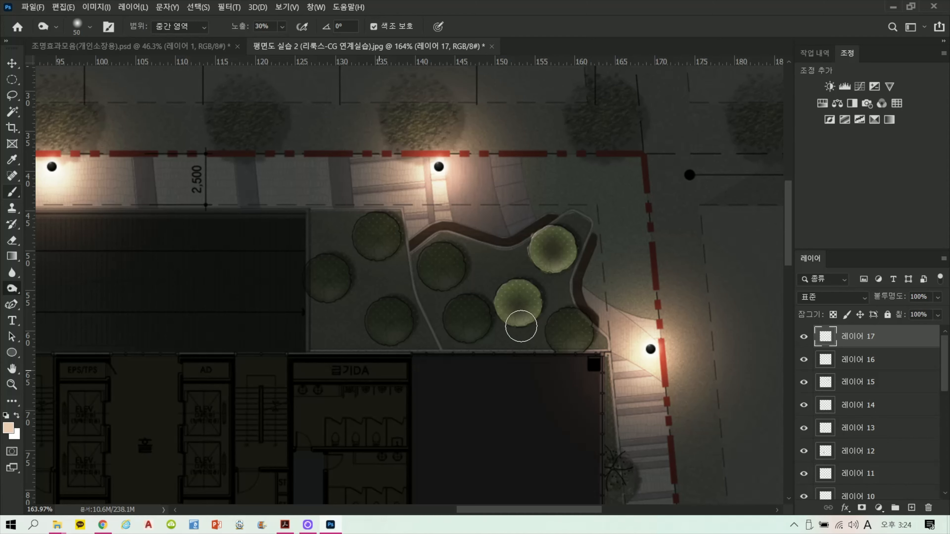
{"action": "key", "text": "bracketright"}
{"action": "key", "text": "bracketright"}
{"action": "key", "text": "bracketright"}
{"action": "key", "text": "bracketright"}
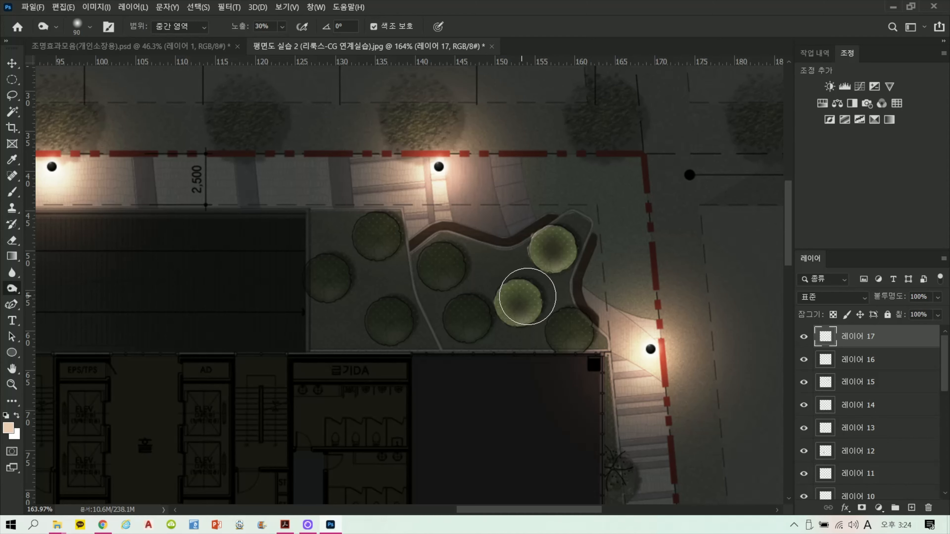
{"action": "left_click", "coordinate": [13, 196]}
{"action": "left_click", "coordinate": [553, 249]}
{"action": "left_click", "coordinate": [518, 303]}
Set the glow layer to Color Dodge blending and reduce its fill to 54%.
{"action": "left_click", "coordinate": [833, 297]}
{"action": "left_click", "coordinate": [841, 286]}
{"action": "left_click", "coordinate": [937, 315]}
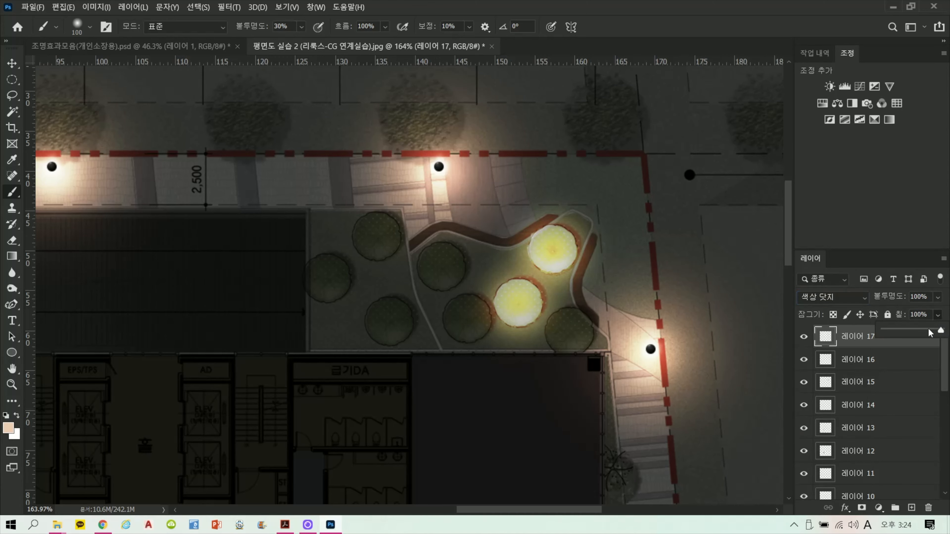
{"action": "left_click_drag", "start_coordinate": [929, 330], "coordinate": [914, 332]}
Place the glow layer beneath the copied round trees layer and set its fill to 73%.
{"action": "left_click", "coordinate": [847, 345]}
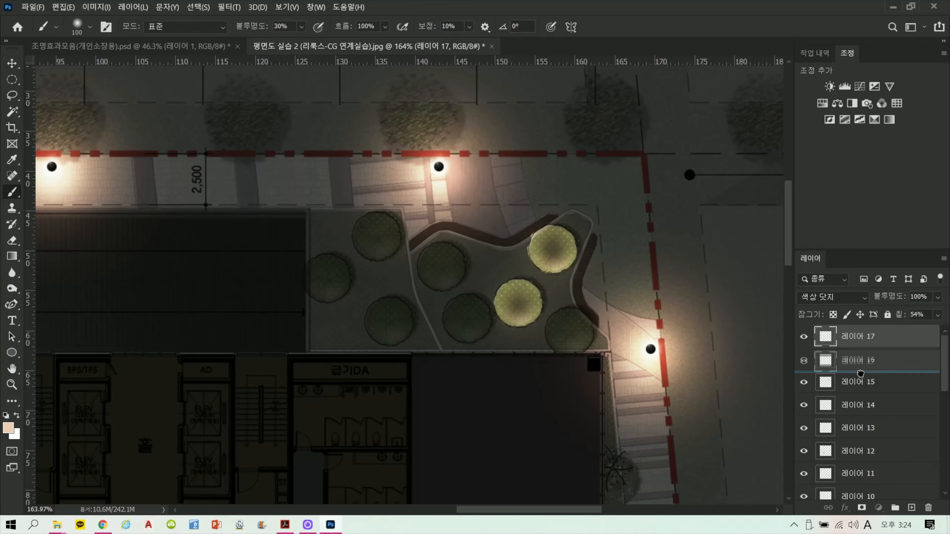
{"action": "left_click_drag", "start_coordinate": [864, 392], "coordinate": [865, 393]}
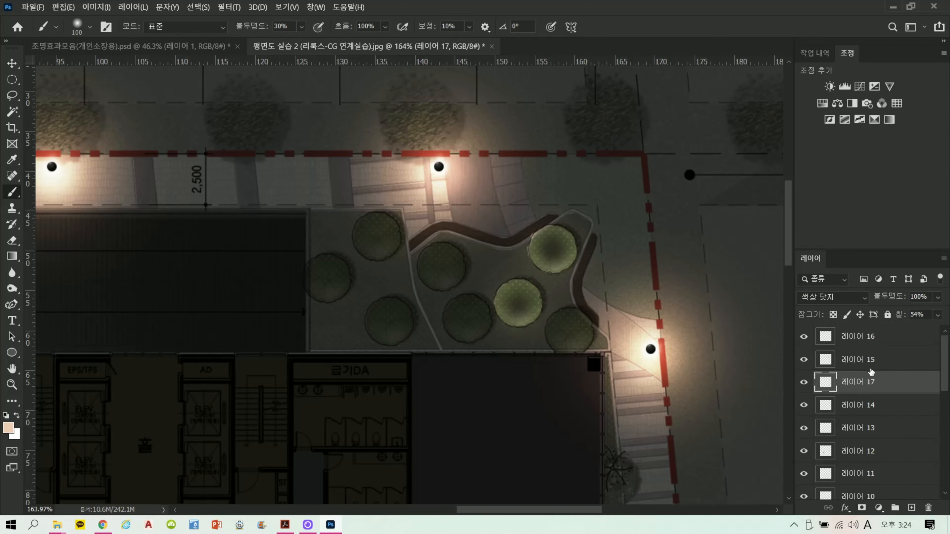
{"action": "left_click", "coordinate": [938, 315]}
{"action": "mouse_move", "coordinate": [924, 331]}
{"action": "left_mouse_down"}
{"action": "mouse_move", "coordinate": [934, 331]}
{"action": "mouse_move", "coordinate": [926, 331]}
{"action": "left_mouse_up"}
{"action": "scroll", "coordinate": [583, 258], "scroll_direction": "up", "scroll_amount": 4, "text": "alt"}
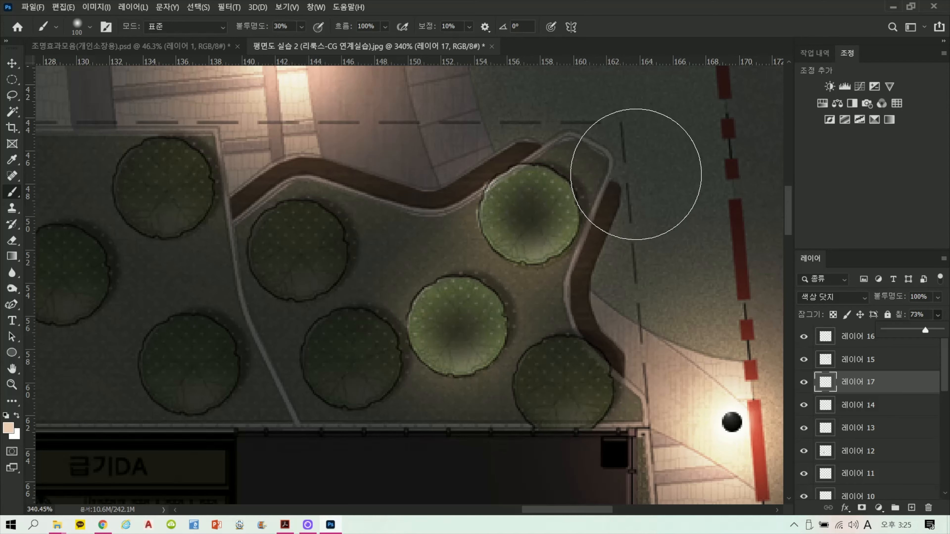
Examine the lighting across the whole night plan and check the original plan image in File Explorer.
{"action": "scroll", "coordinate": [633, 176], "scroll_direction": "down", "scroll_amount": 5}
{"action": "scroll", "coordinate": [634, 183], "scroll_direction": "down", "scroll_amount": 2}
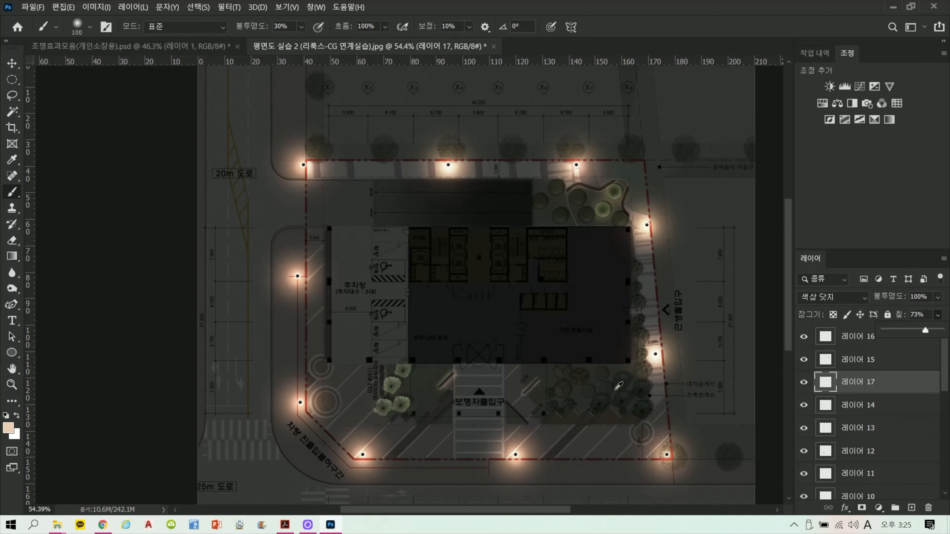
{"action": "left_click_drag", "start_coordinate": [588, 435], "coordinate": [540, 381]}
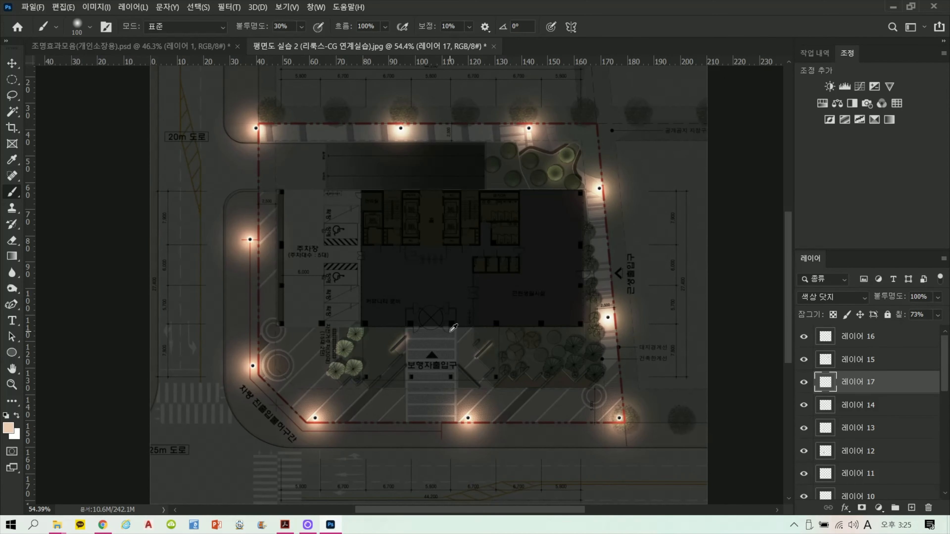
{"action": "scroll", "coordinate": [452, 327], "scroll_direction": "up", "scroll_amount": 1}
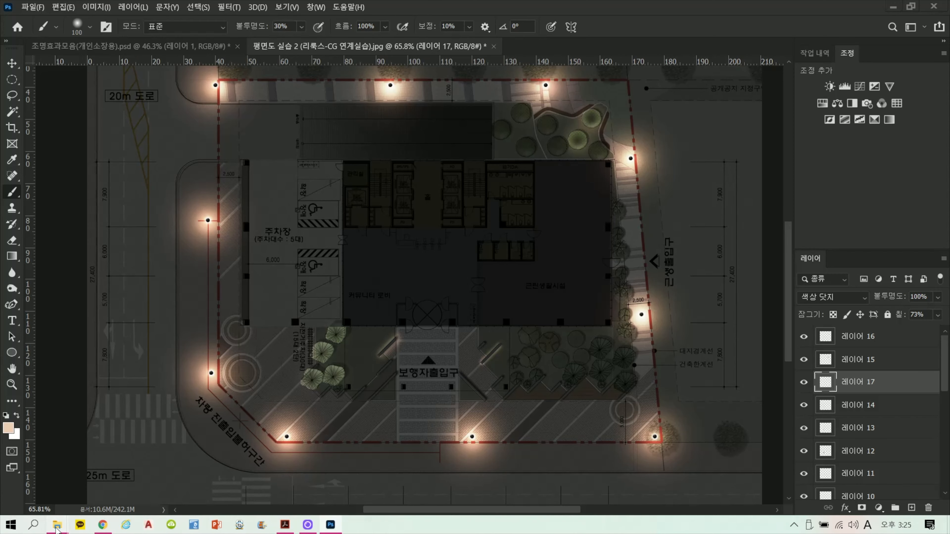
{"action": "mouse_move", "coordinate": [57, 525]}
{"action": "left_click", "coordinate": [53, 465]}
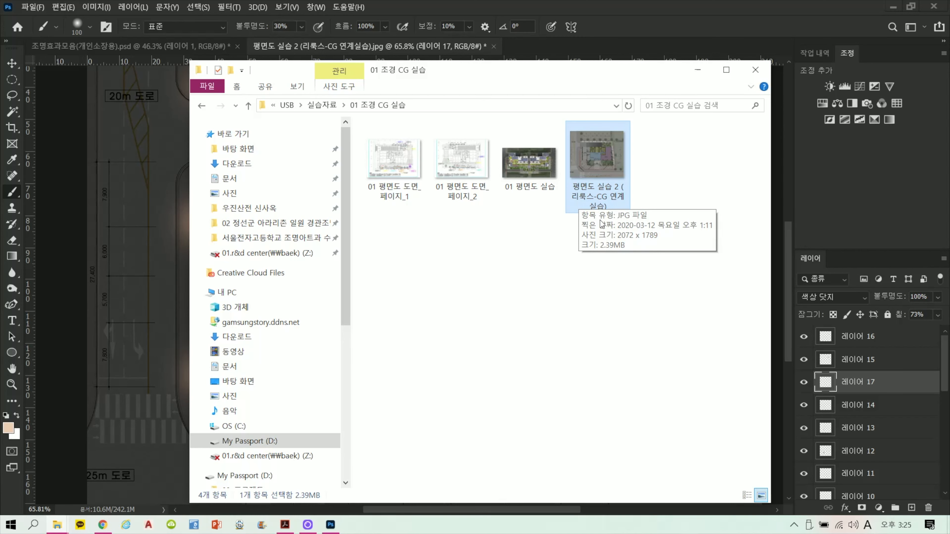
{"action": "left_click", "coordinate": [653, 50]}
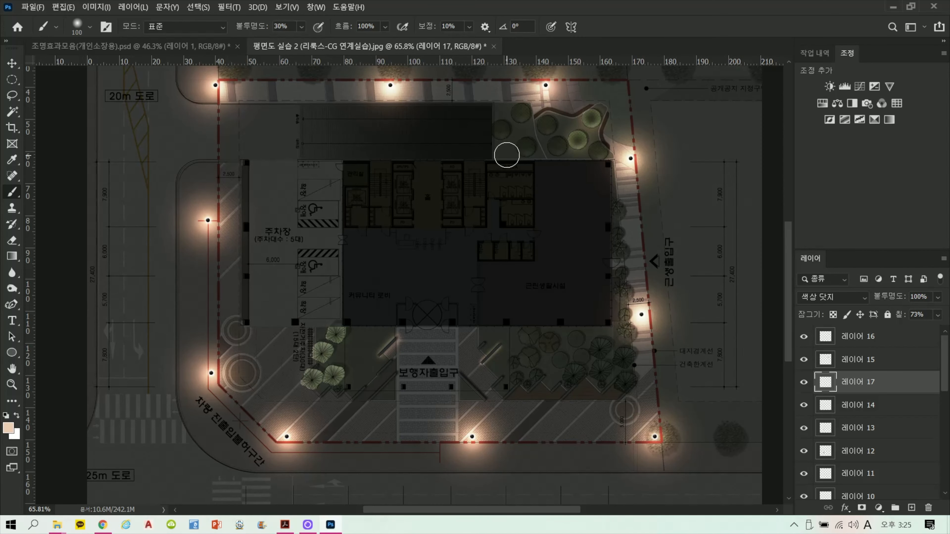
{"action": "scroll", "coordinate": [488, 254], "scroll_direction": "down", "scroll_amount": 1}
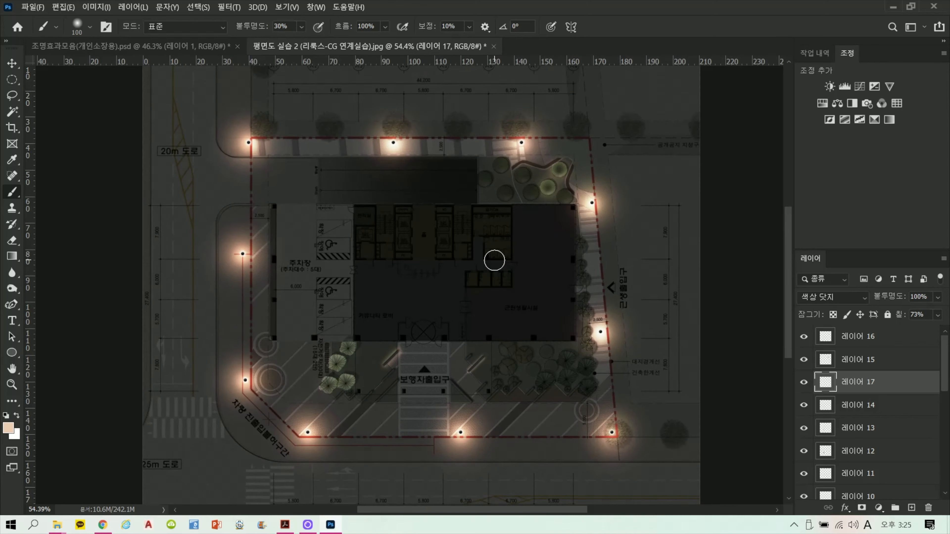